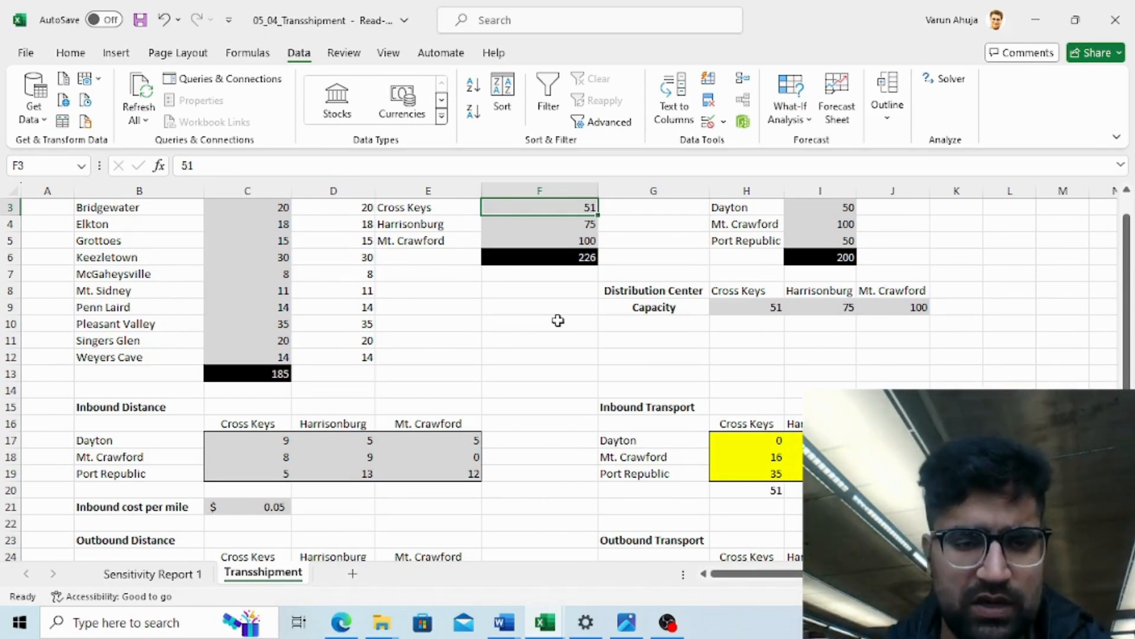
# - Review the solved transshipment model's capacity, inbound transport and outbound transport tables
pyautogui.press('Up')
pyautogui.press('Up')
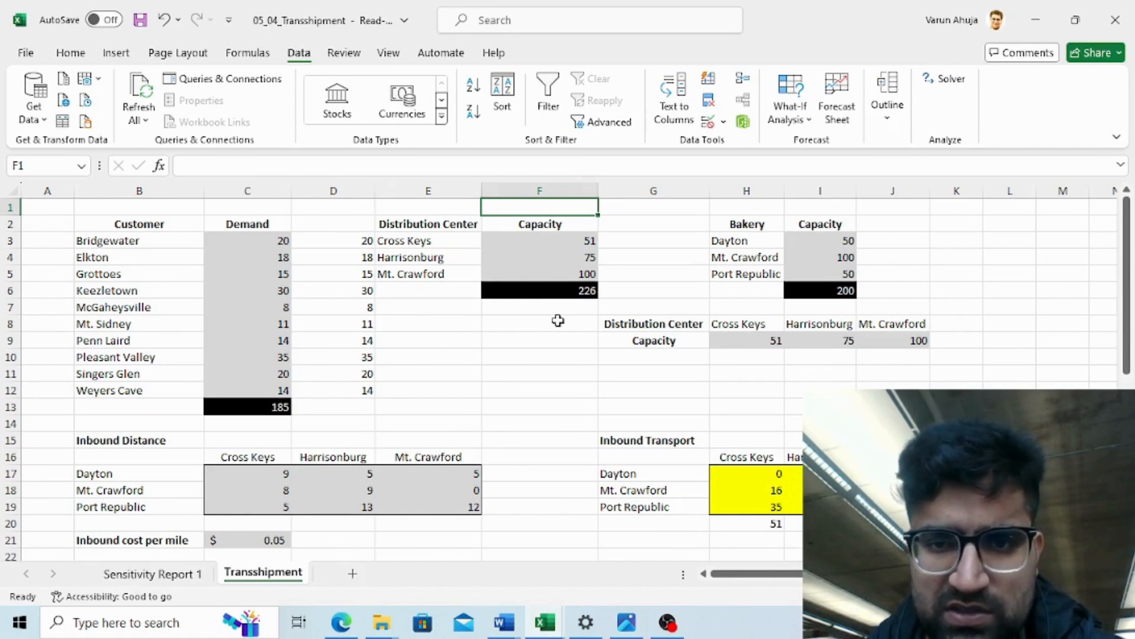
pyautogui.press('Left')
pyautogui.press('Left')
pyautogui.press('Left')
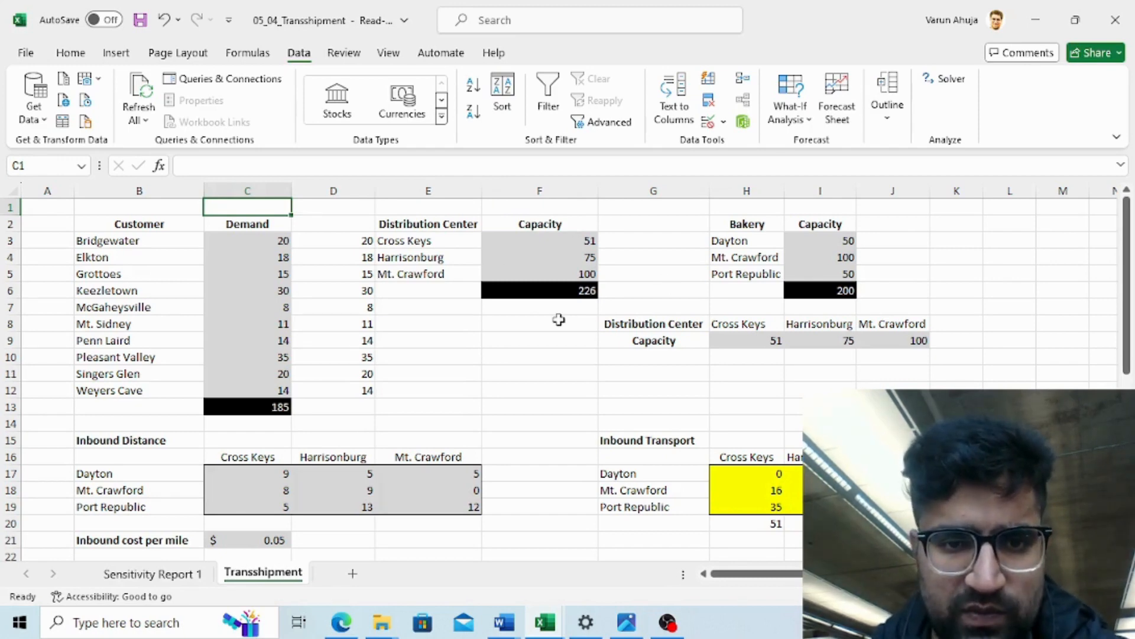
pyautogui.click(494, 323)
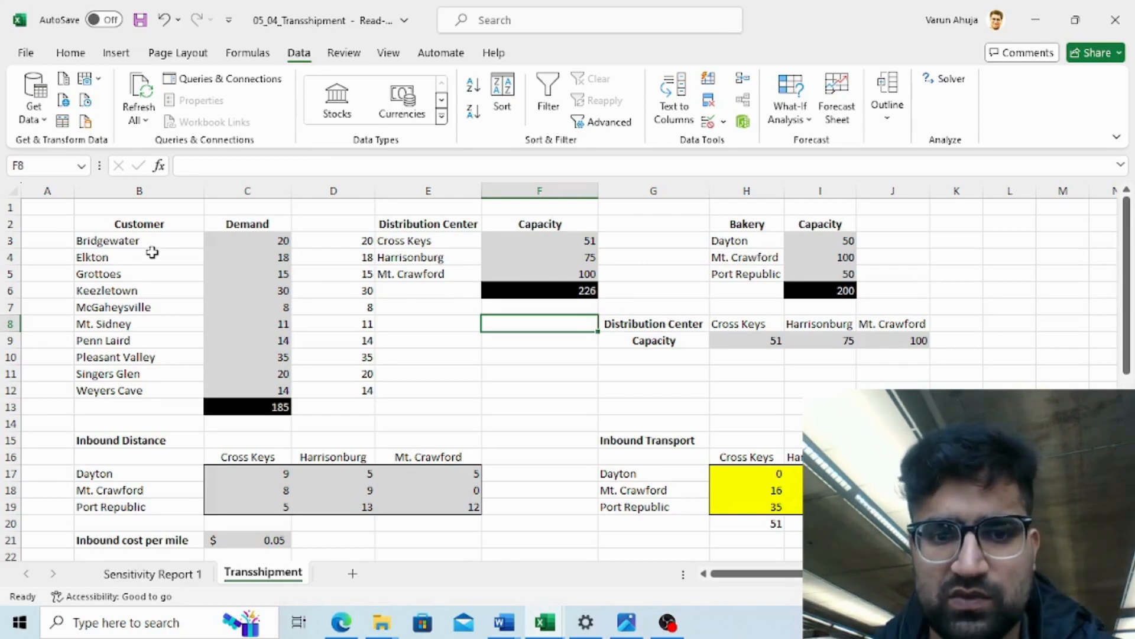
pyautogui.click(670, 422)
pyautogui.press('Down')
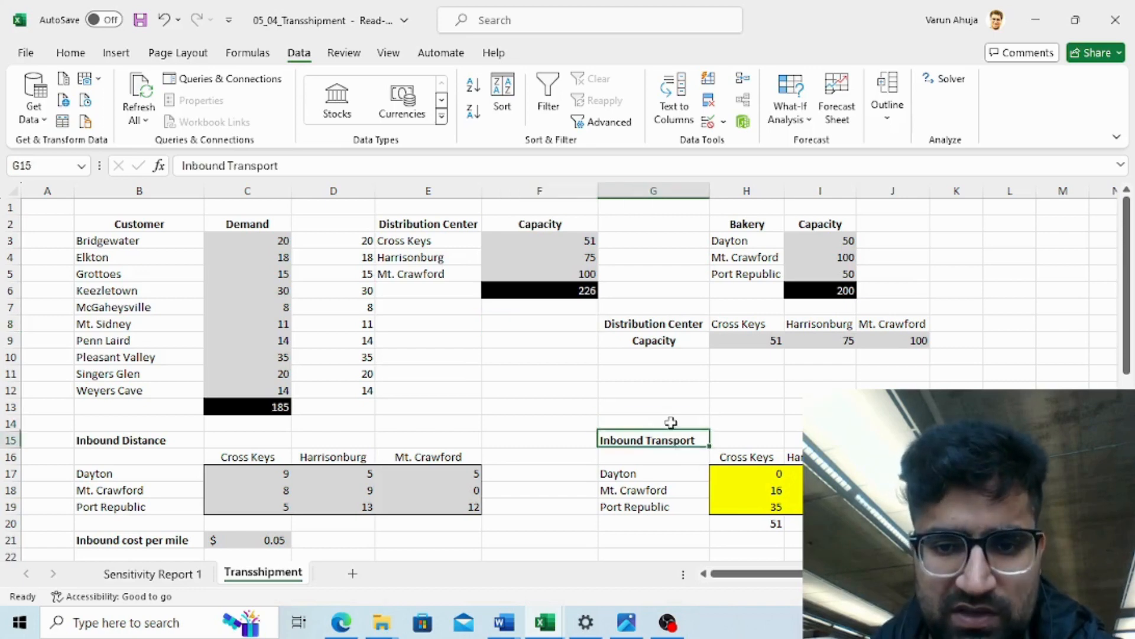
pyautogui.press('Down')
pyautogui.press('Down')
pyautogui.press('Down')
pyautogui.press('Down')
pyautogui.press('Down')
pyautogui.press('Down')
pyautogui.press('Down')
pyautogui.press('Down')
pyautogui.press('Down')
pyautogui.press('Down')
pyautogui.press('Down')
pyautogui.press('Down')
pyautogui.press('Down')
pyautogui.press('Down')
pyautogui.press('Down')
pyautogui.press('Down')
pyautogui.press('Down')
pyautogui.press('Down')
pyautogui.press('Down')
pyautogui.press('Down')
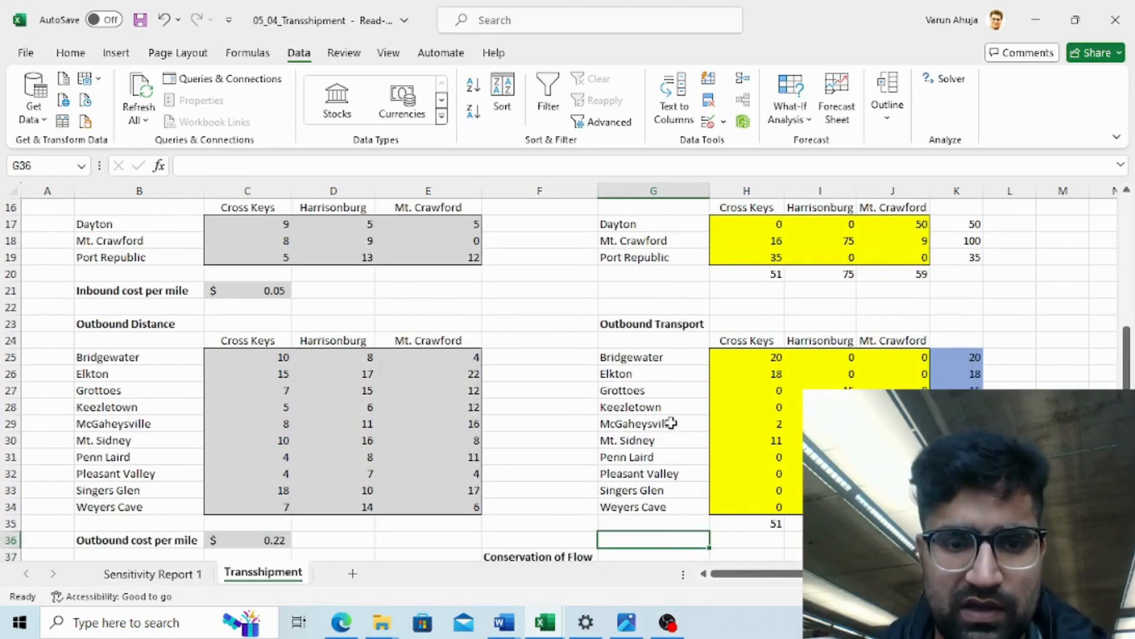
pyautogui.press('Up')
pyautogui.press('Up')
pyautogui.press('Up')
pyautogui.press('Up')
pyautogui.press('Up')
pyautogui.press('Up')
pyautogui.press('Up')
pyautogui.press('Up')
pyautogui.press('Up')
pyautogui.press('Up')
pyautogui.press('Up')
pyautogui.press('Up')
pyautogui.press('Up')
pyautogui.press('Up')
pyautogui.press('Up')
pyautogui.press('Up')
pyautogui.press('Up')
pyautogui.press('Up')
pyautogui.press('Up')
pyautogui.press('Up')
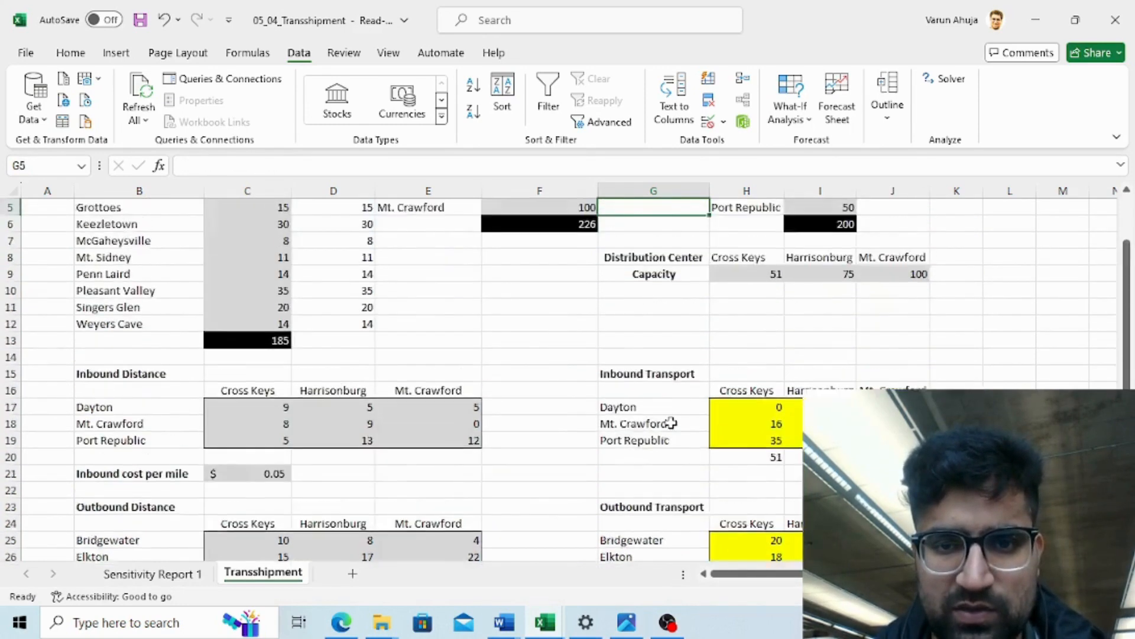
pyautogui.press('Up')
pyautogui.press('Up')
pyautogui.press('Up')
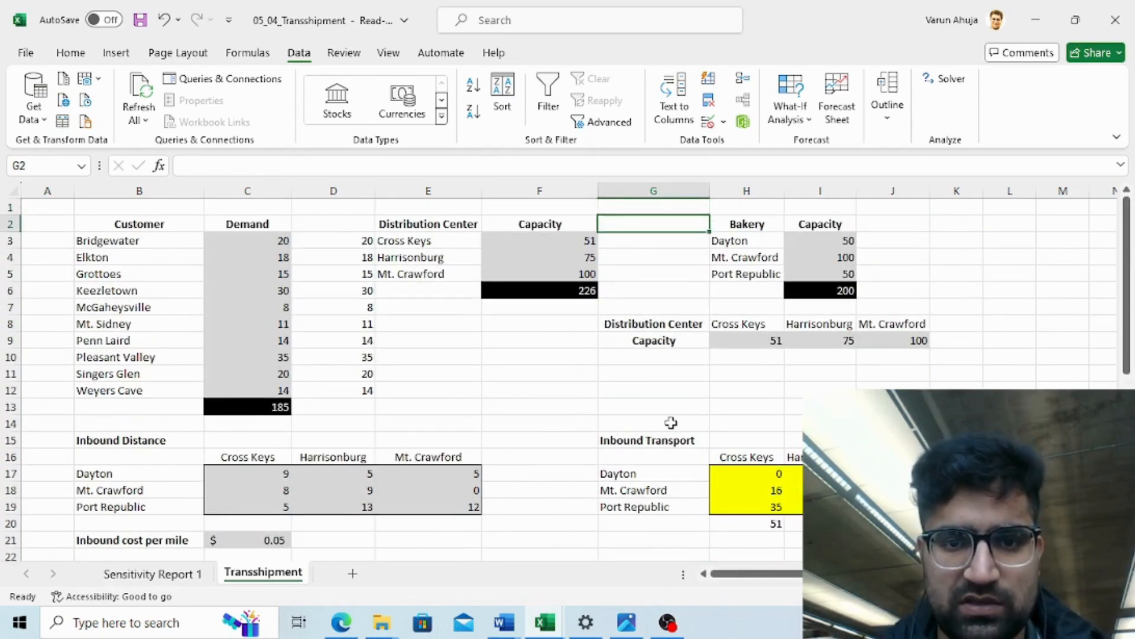
# - Switch to the unsolved transshipment workbook and review the customer demand table
pyautogui.hotkey('alt', 'Tab')
pyautogui.hotkey('alt', 'Tab')
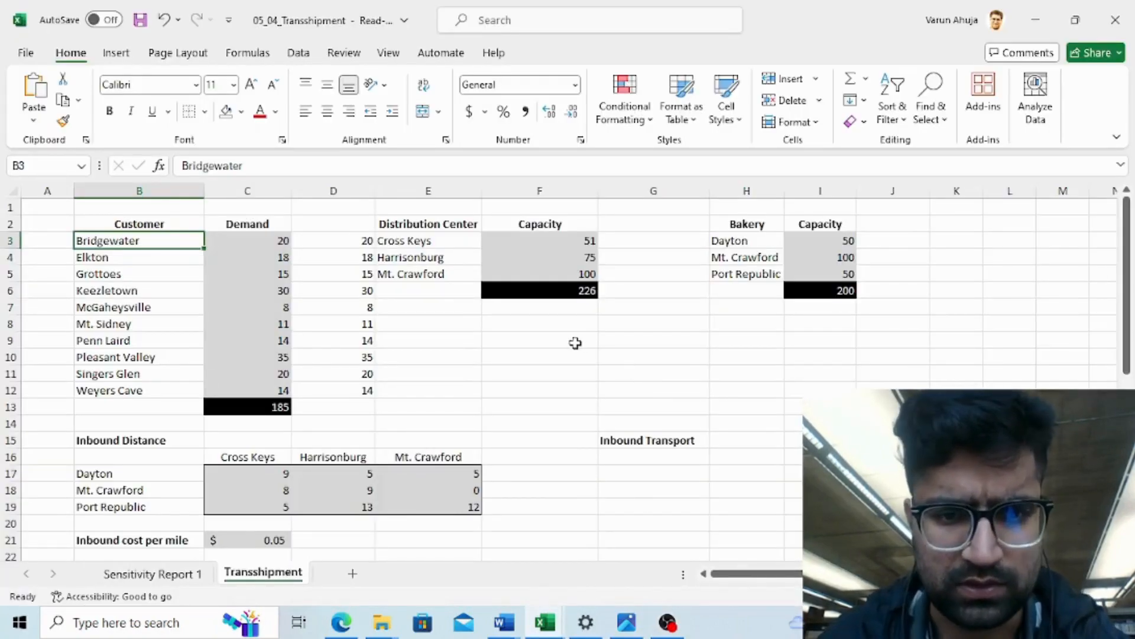
pyautogui.click(590, 354)
pyautogui.press('Down')
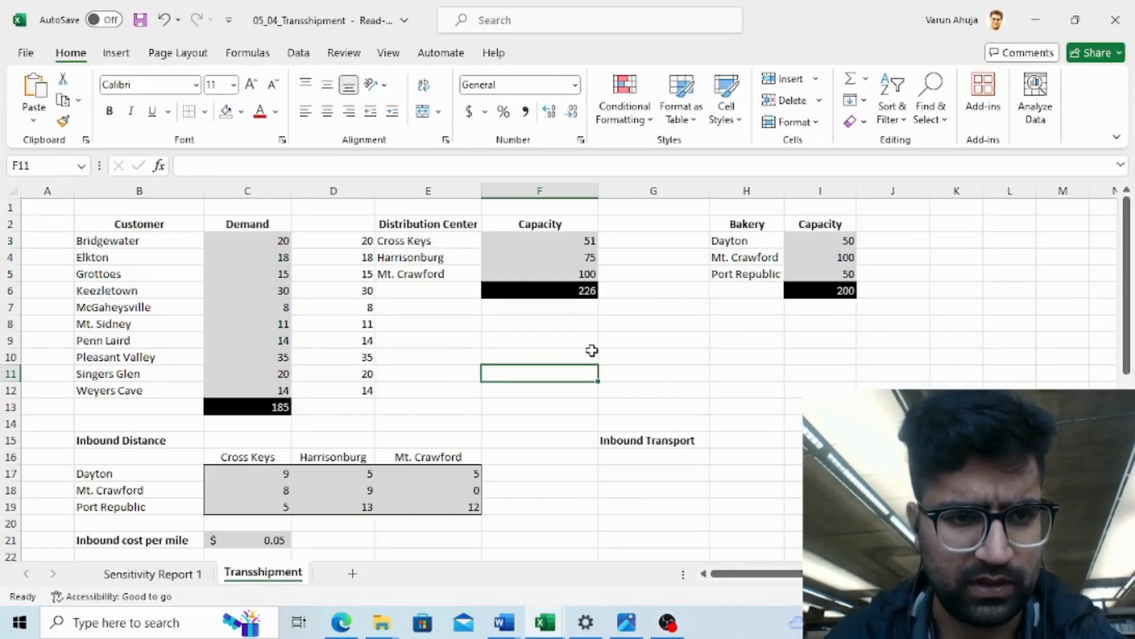
pyautogui.press('Up')
pyautogui.press('Up')
pyautogui.press('Up')
pyautogui.press('Up')
pyautogui.press('Up')
pyautogui.press('Up')
pyautogui.press('Up')
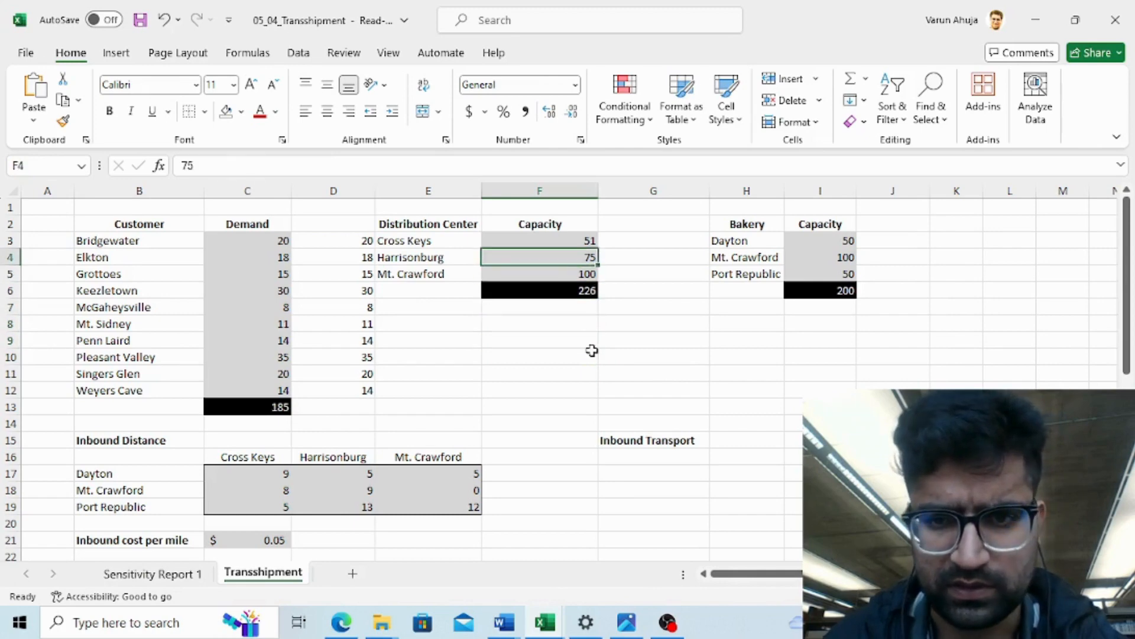
pyautogui.press('Up')
pyautogui.press('Up')
pyautogui.press('Up')
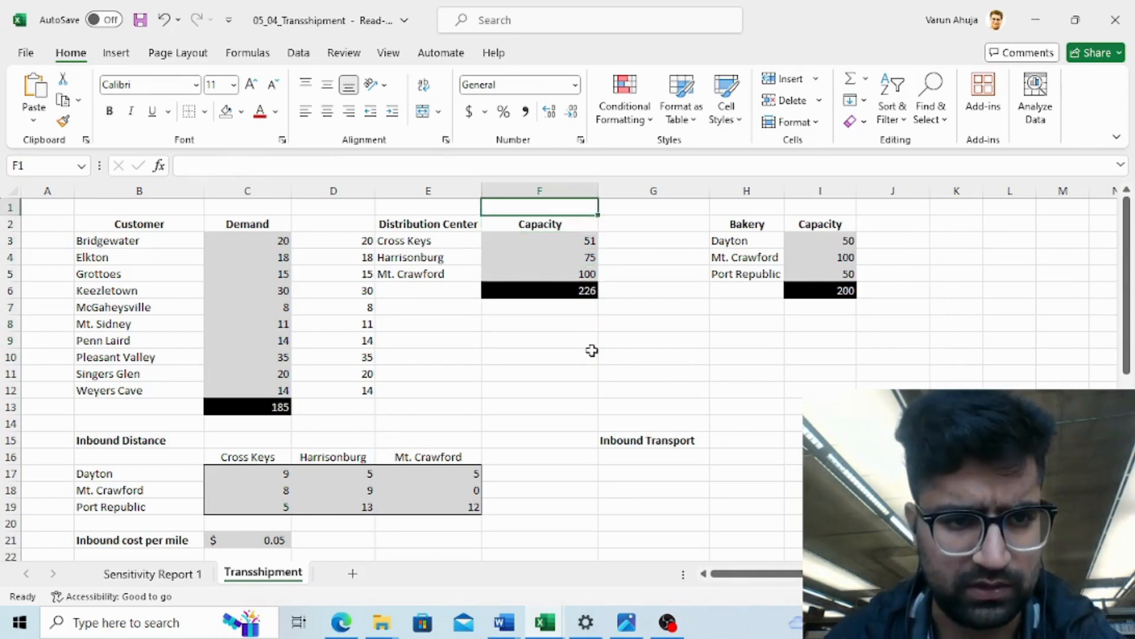
pyautogui.press('Down')
pyautogui.press('Left')
pyautogui.press('Left')
pyautogui.press('Left')
pyautogui.press('Left')
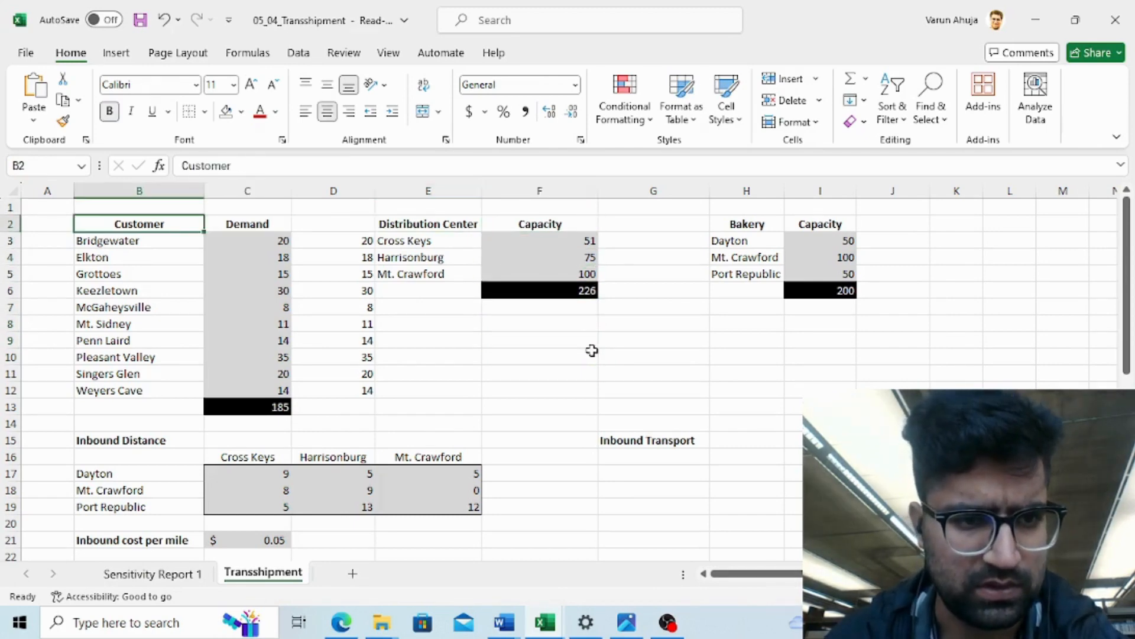
pyautogui.press('Down')
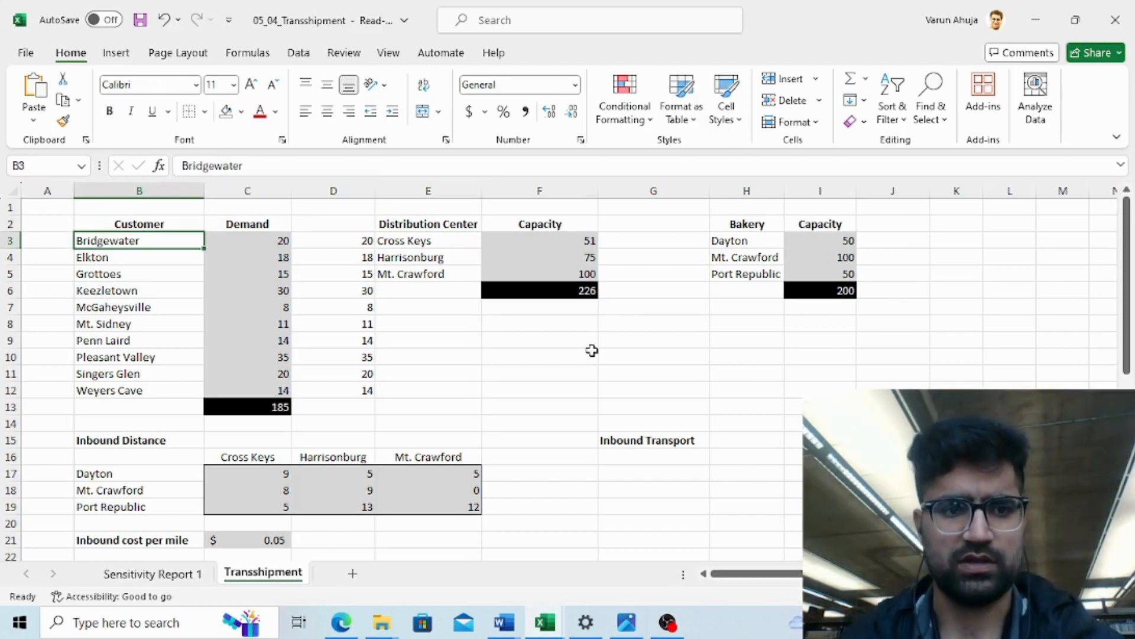
pyautogui.press('Down')
pyautogui.press('Down')
pyautogui.press('Down')
pyautogui.press('Down')
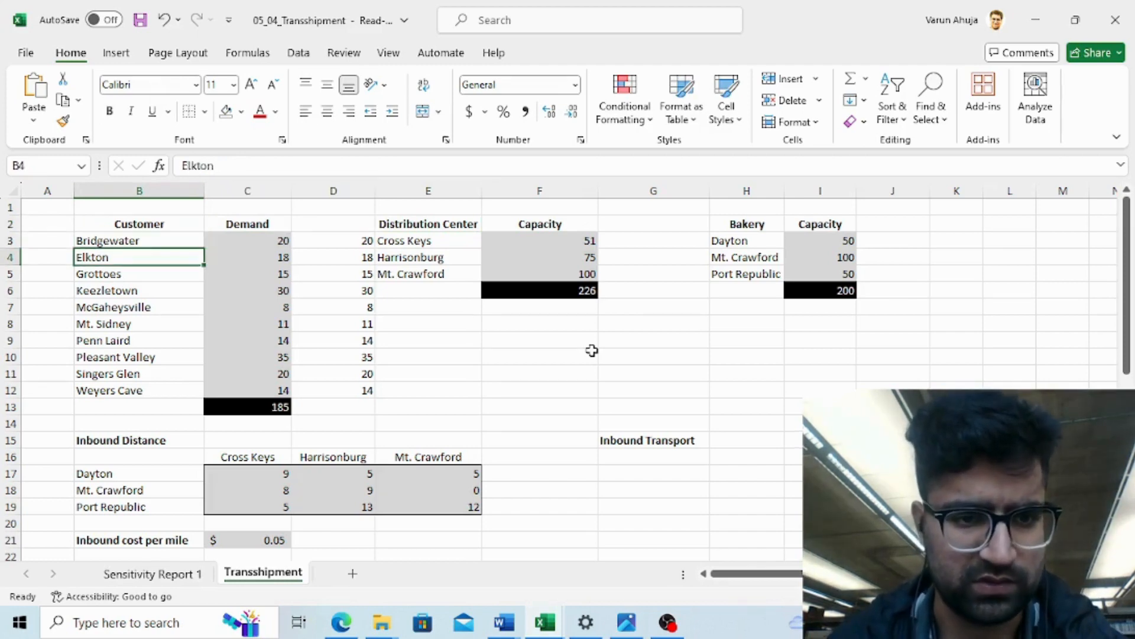
# - Review the distribution center and bakery capacity tables
pyautogui.press('Right')
pyautogui.press('Up')
pyautogui.press('Up')
pyautogui.press('Up')
pyautogui.press('Up')
pyautogui.press('Up')
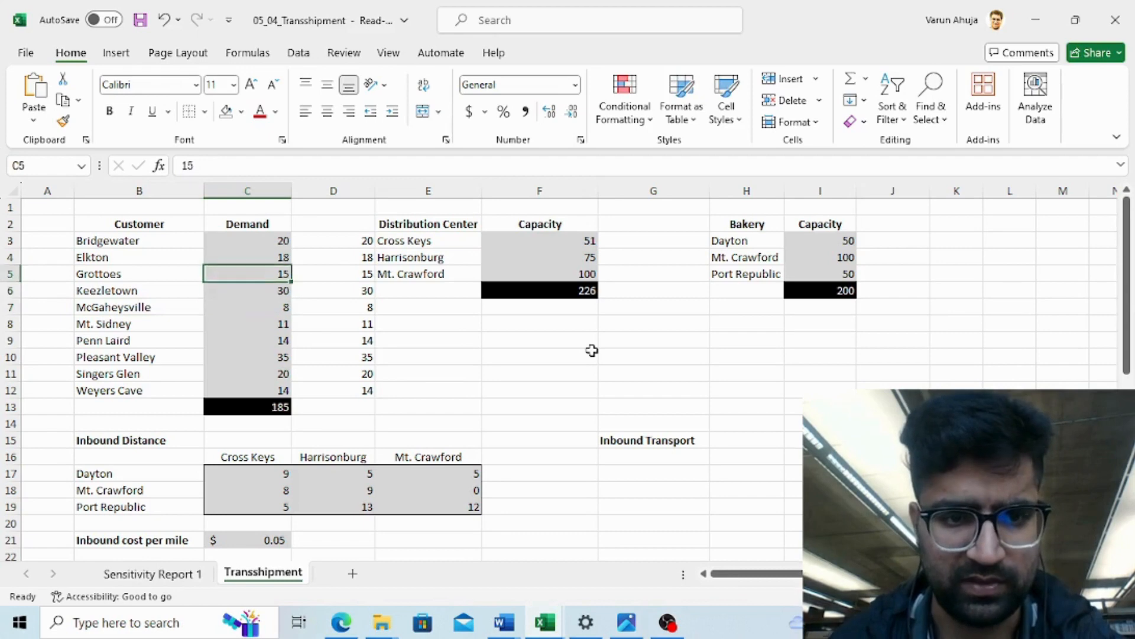
pyautogui.press('Down')
pyautogui.press('Down')
pyautogui.press('Right')
pyautogui.press('Right')
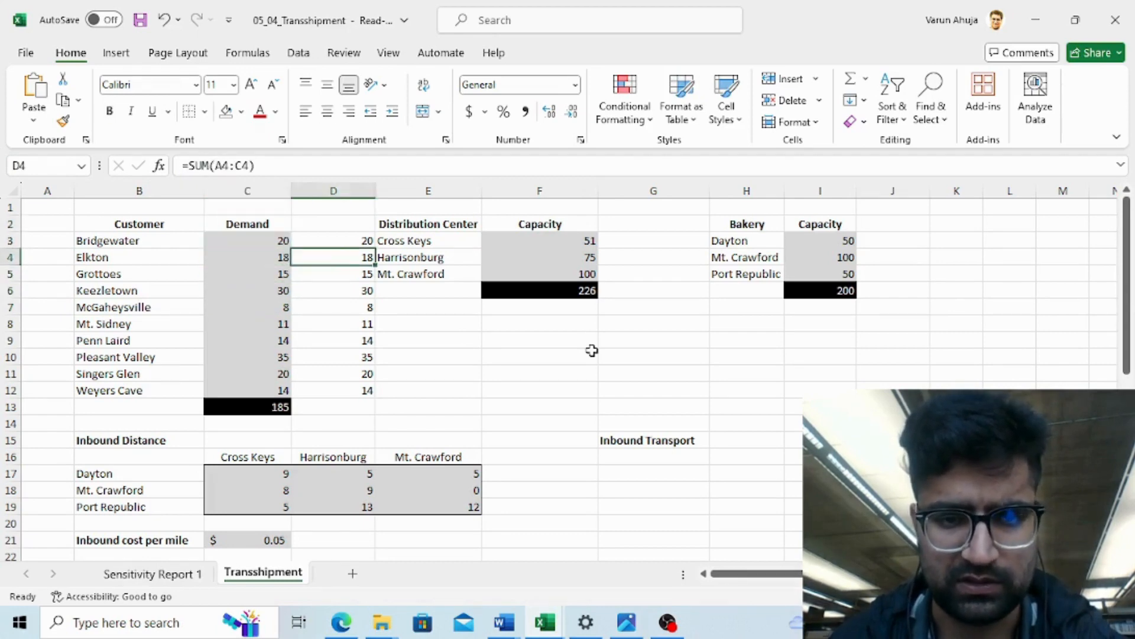
pyautogui.press('Up')
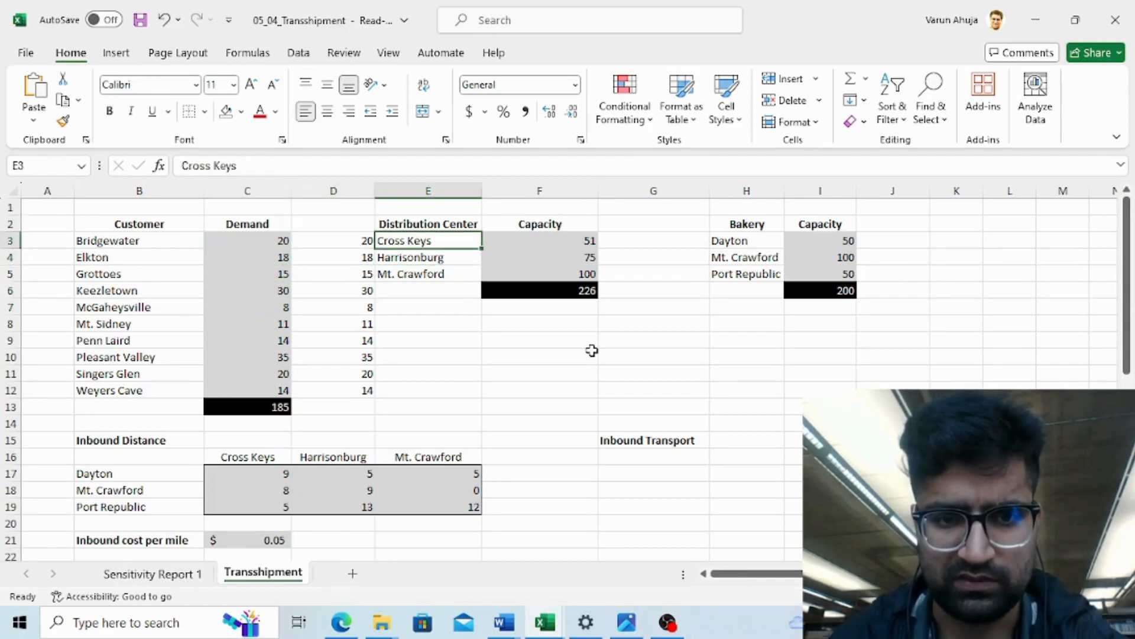
pyautogui.press('Up')
pyautogui.press('Right')
pyautogui.press('Left')
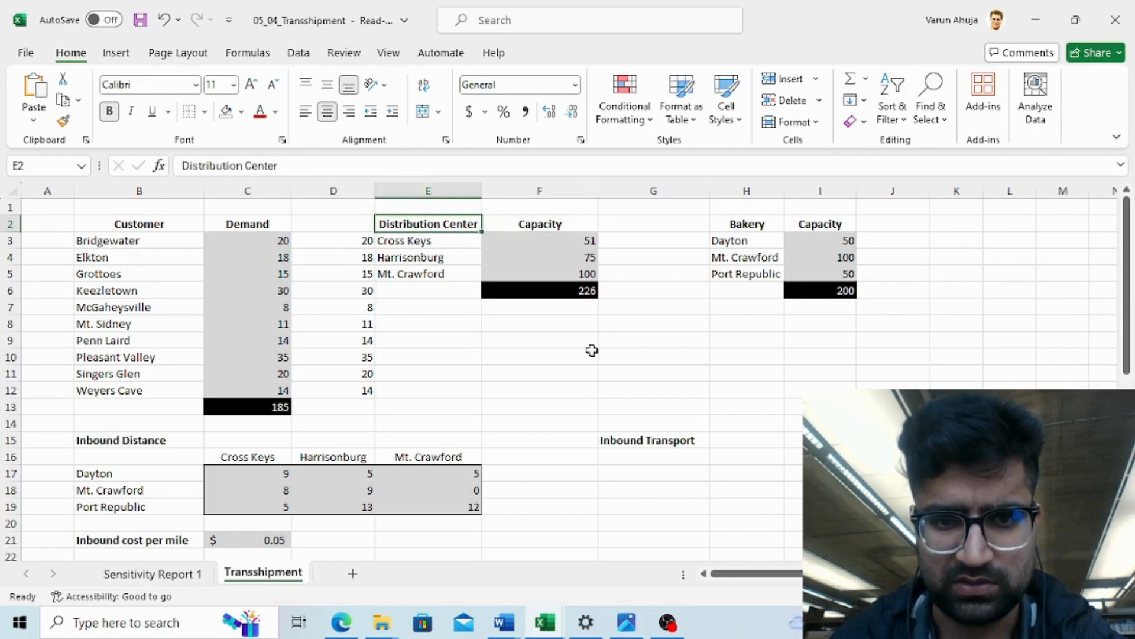
pyautogui.press('Right')
pyautogui.press('Left')
pyautogui.press('Right')
pyautogui.press('Right')
pyautogui.press('Right')
pyautogui.press('Right')
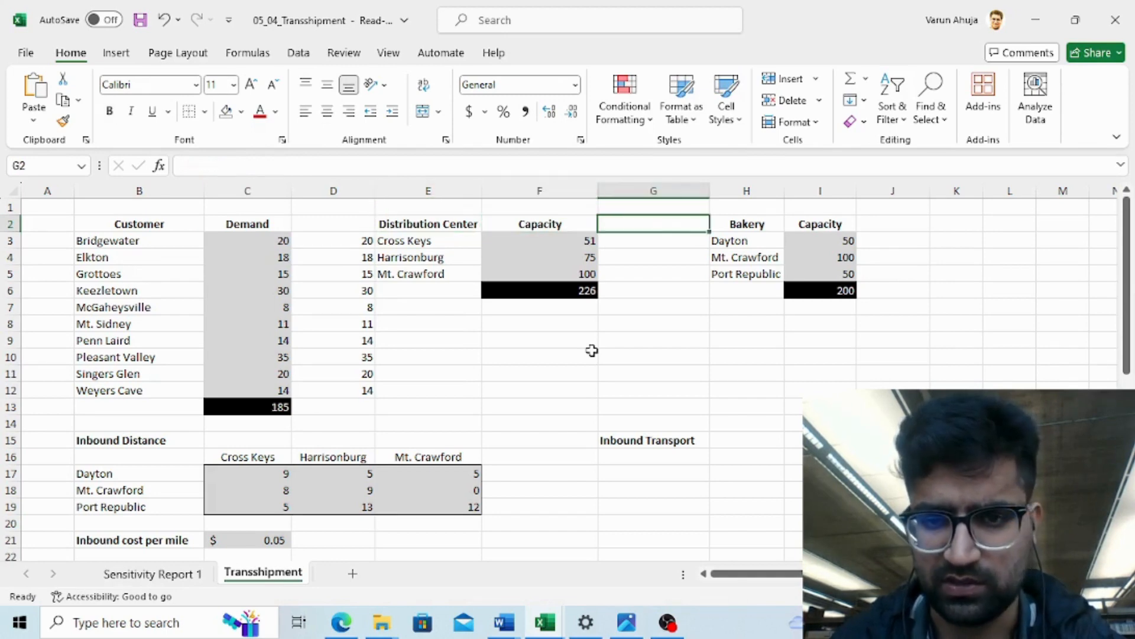
pyautogui.press('Left')
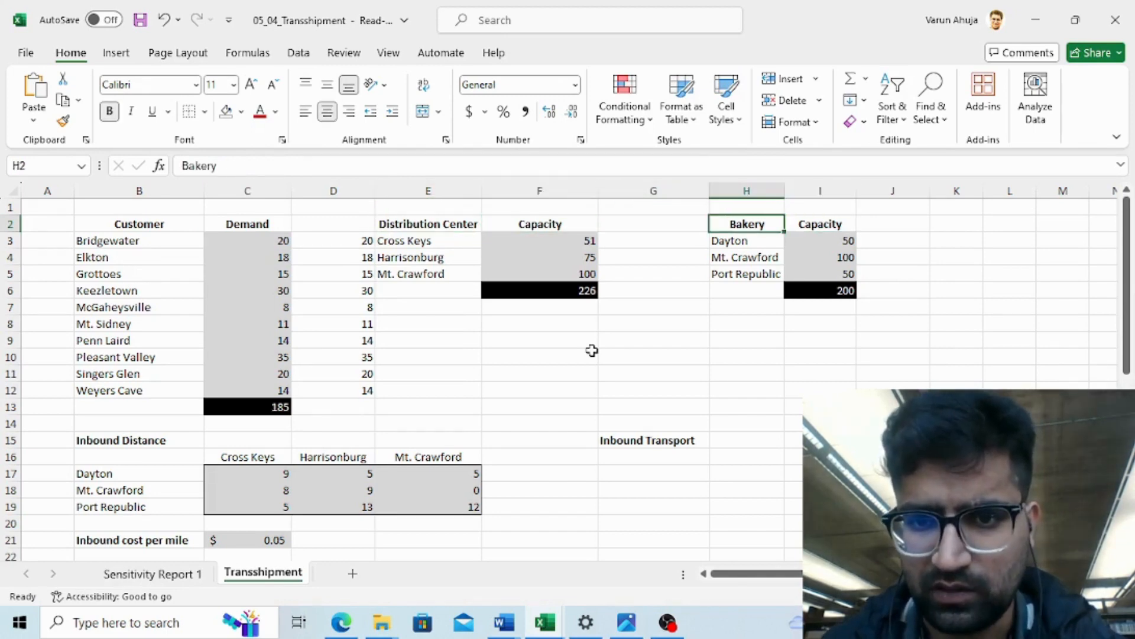
pyautogui.press('Down')
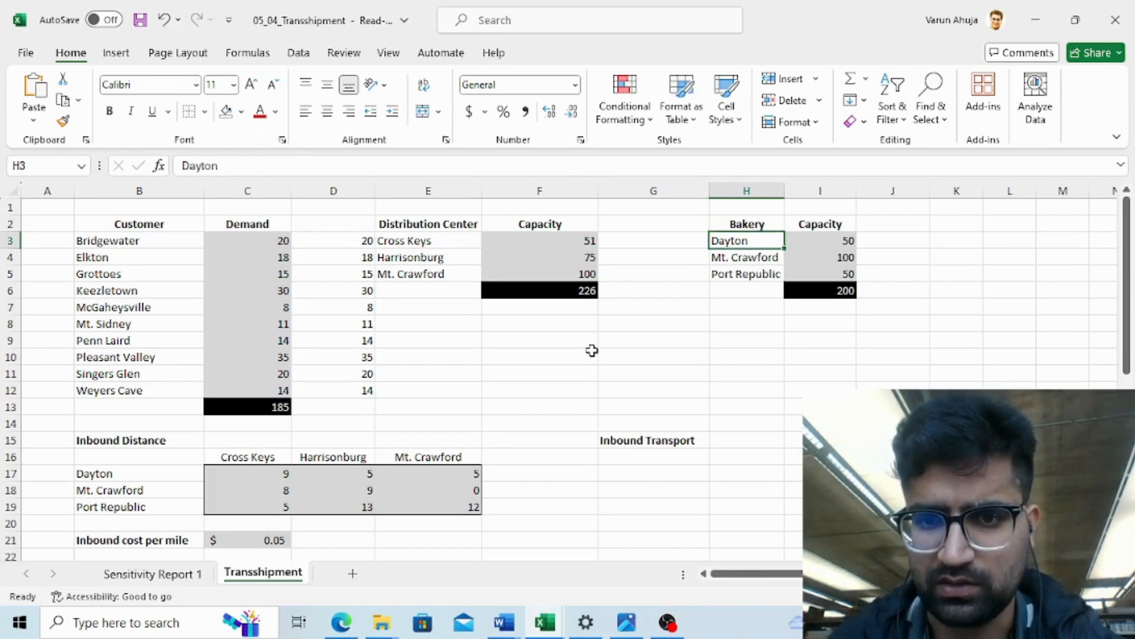
pyautogui.press('Down')
pyautogui.press('Down')
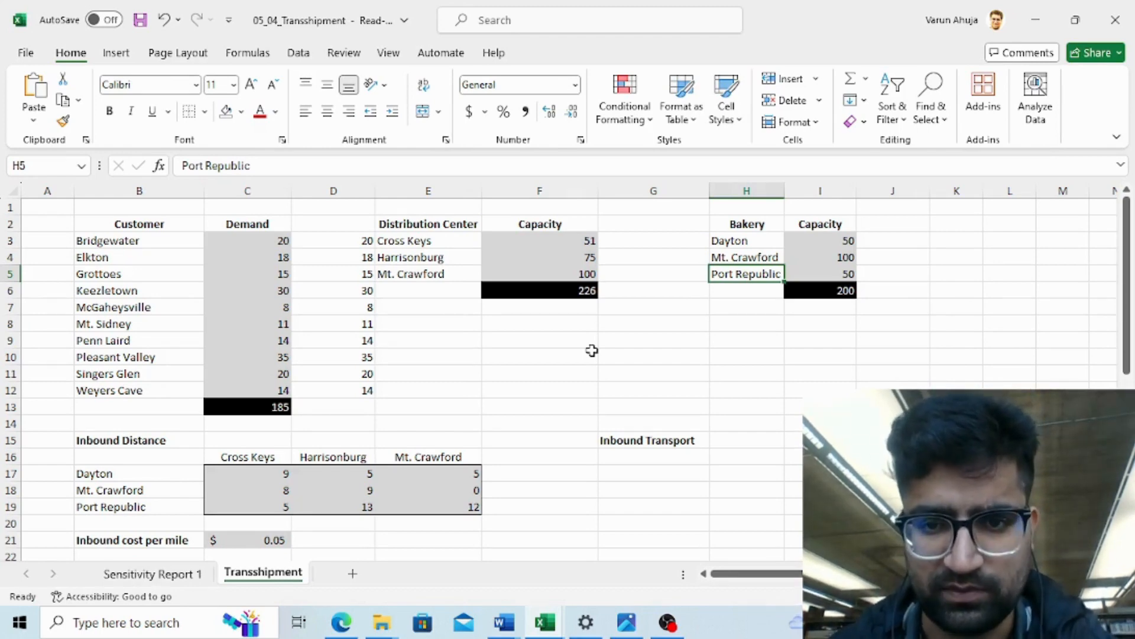
pyautogui.press('Down')
# - Examine the empty Inbound Transport area beside the Inbound Distance table
pyautogui.press('Up')
pyautogui.press('Up')
pyautogui.press('Up')
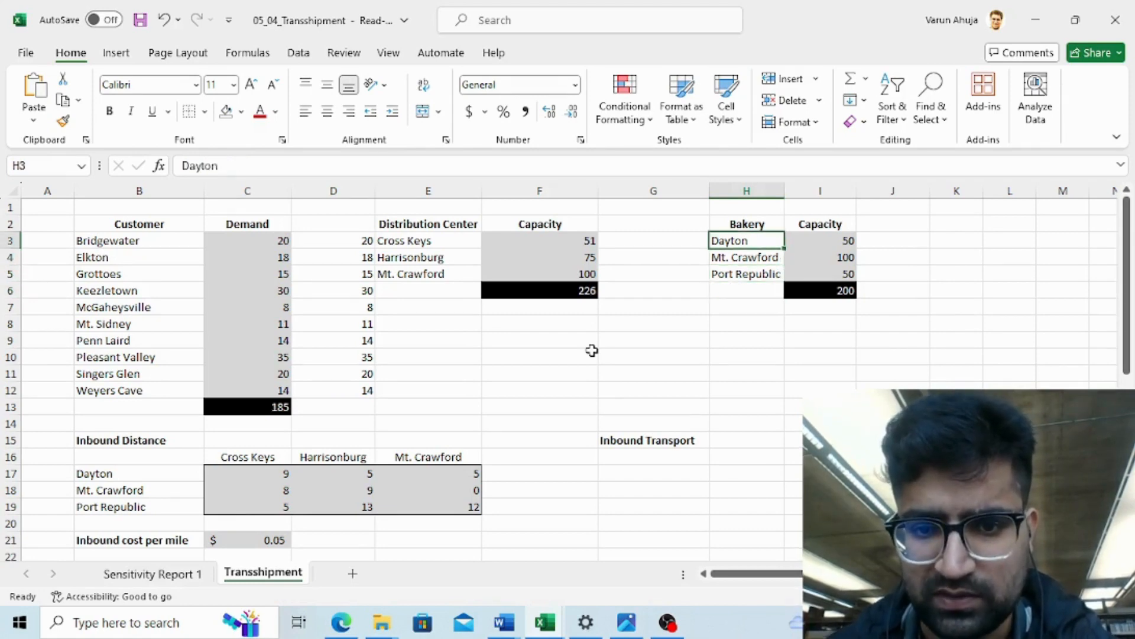
pyautogui.press('Down')
pyautogui.press('Down')
pyautogui.press('Down')
pyautogui.press('Down')
pyautogui.press('Down')
pyautogui.press('Down')
pyautogui.press('Down')
pyautogui.press('Down')
pyautogui.press('Down')
pyautogui.press('Down')
pyautogui.press('Down')
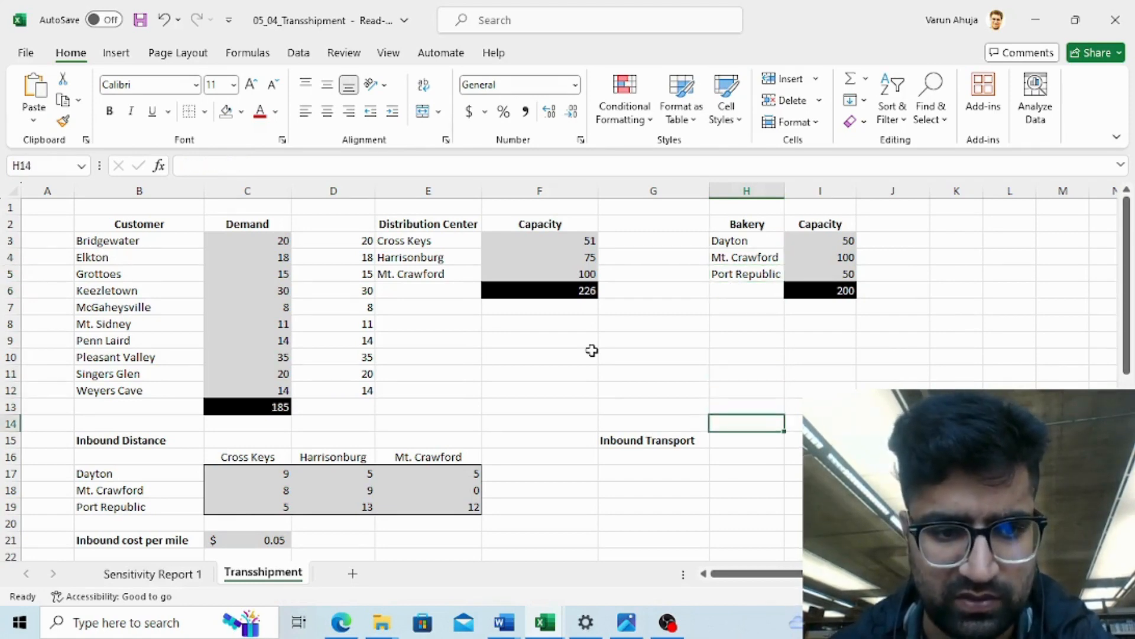
pyautogui.press('Down')
pyautogui.press('Down')
pyautogui.press('Down')
pyautogui.press('Down')
pyautogui.press('Down')
pyautogui.press('Down')
pyautogui.press('Down')
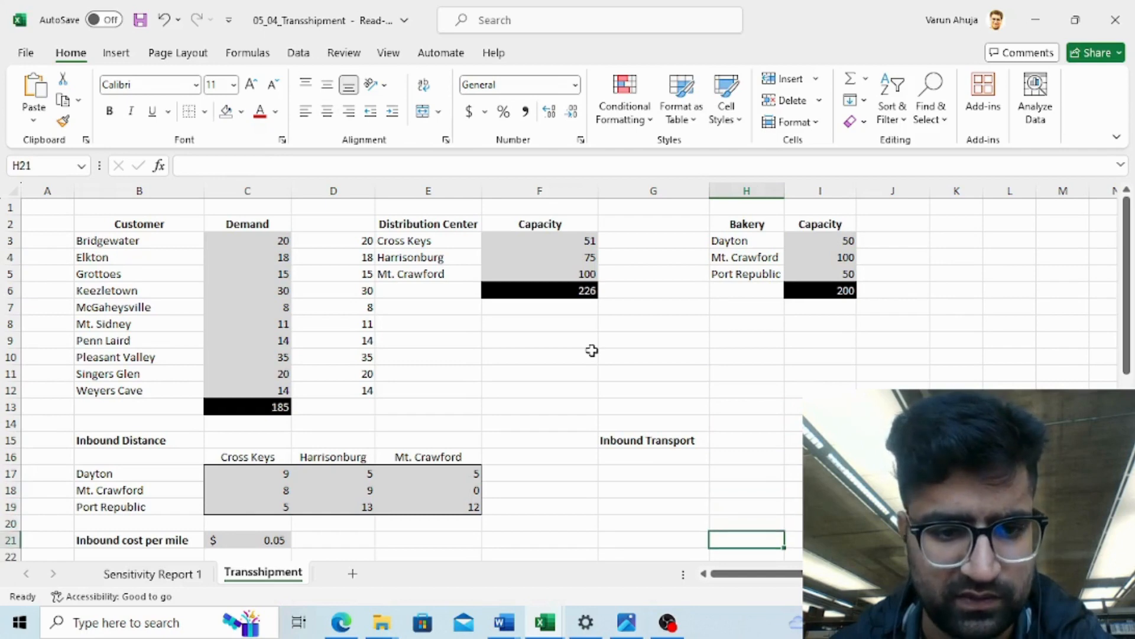
pyautogui.press('Down')
pyautogui.press('Up')
pyautogui.press('Up')
pyautogui.press('Up')
pyautogui.press('Up')
pyautogui.press('Up')
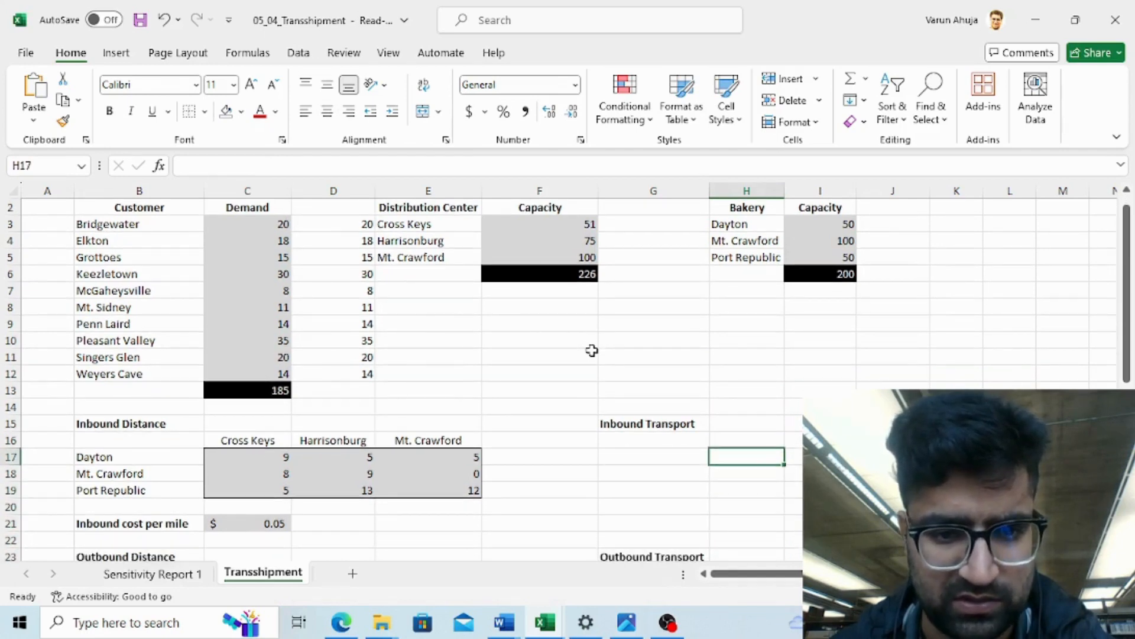
pyautogui.press('Up')
pyautogui.press('Left')
pyautogui.press('Left')
pyautogui.press('Left')
pyautogui.press('Left')
pyautogui.press('Up')
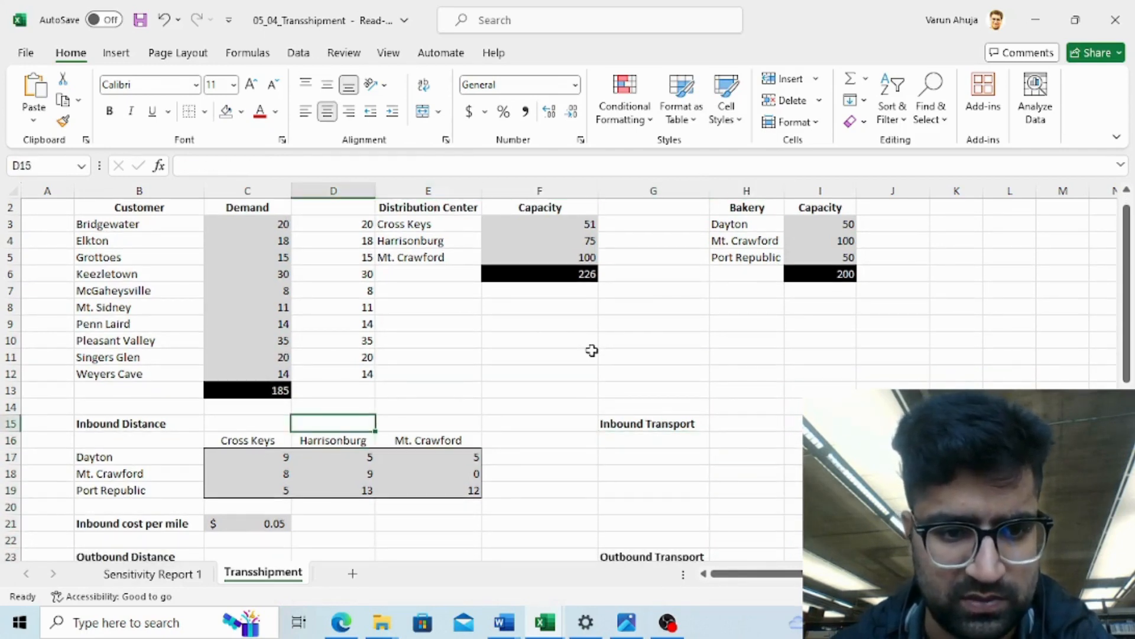
pyautogui.press('Left')
pyautogui.press('Left')
pyautogui.press('Down')
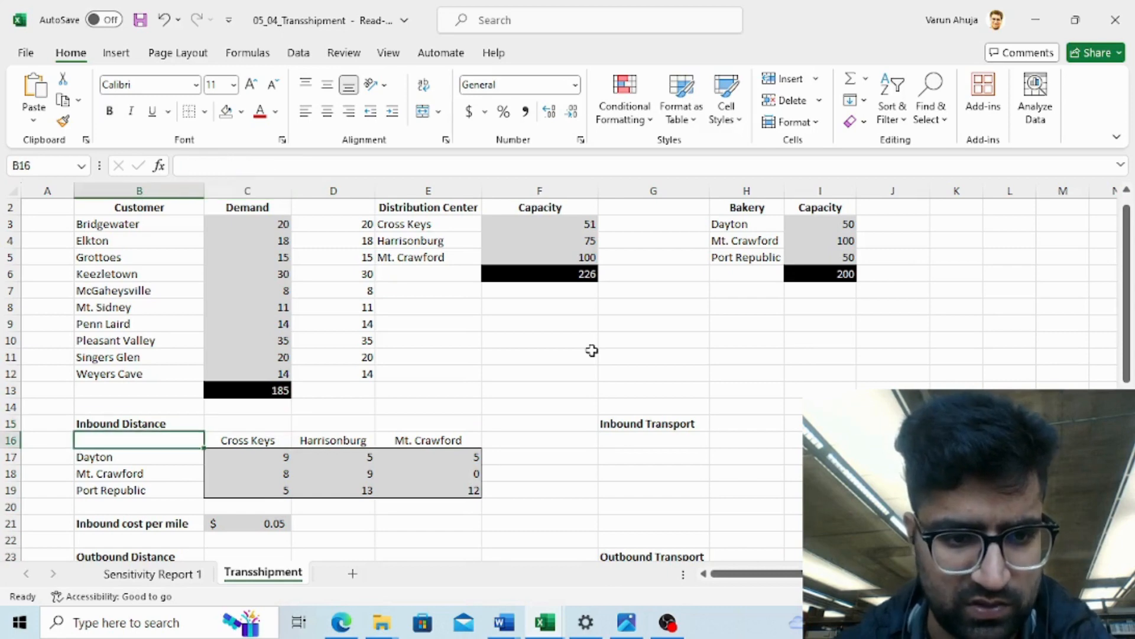
# - Copy the Inbound Distance table with its row and column labels into the Inbound Transport area starting at G16
pyautogui.hotkey('shift', 'Right')
pyautogui.hotkey('shift', 'Right')
pyautogui.hotkey('shift', 'Right')
pyautogui.hotkey('shift', 'Right')
pyautogui.hotkey('shift', 'Left')
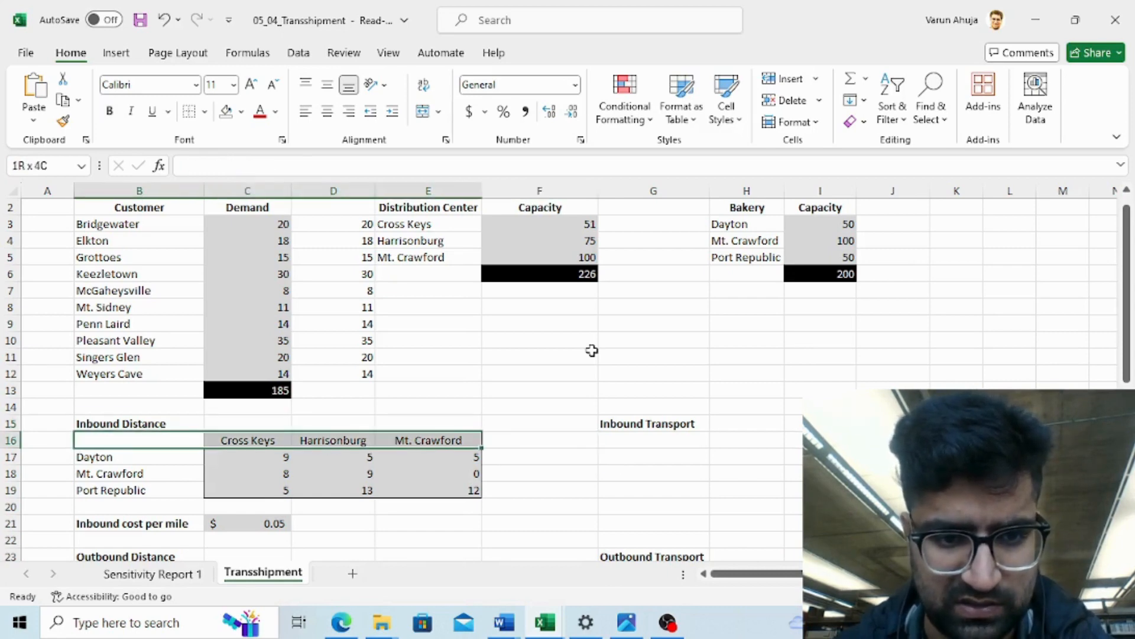
pyautogui.hotkey('shift', 'Down')
pyautogui.hotkey('shift', 'Down')
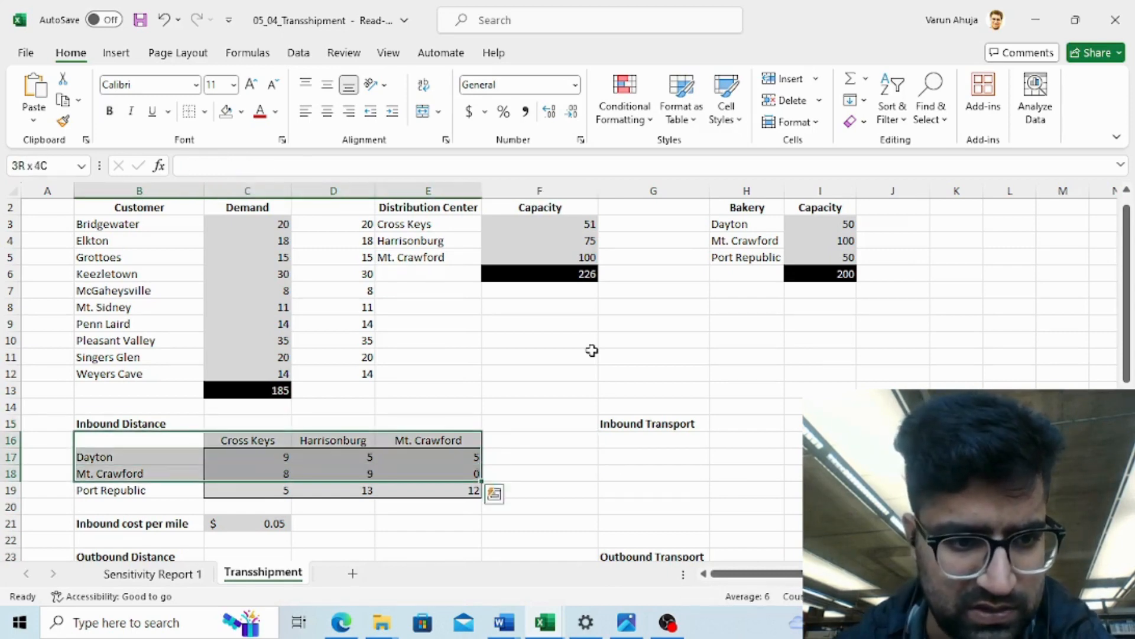
pyautogui.hotkey('shift', 'Down')
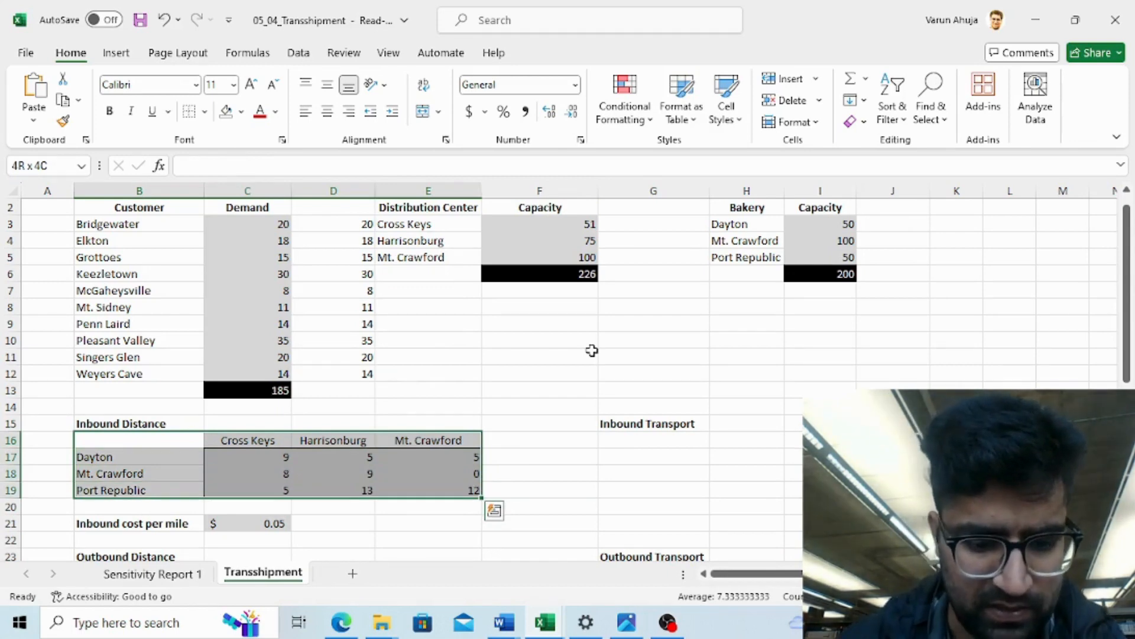
pyautogui.hotkey('ctrl', 'c')
pyautogui.press('Right')
pyautogui.press('Right')
pyautogui.press('Right')
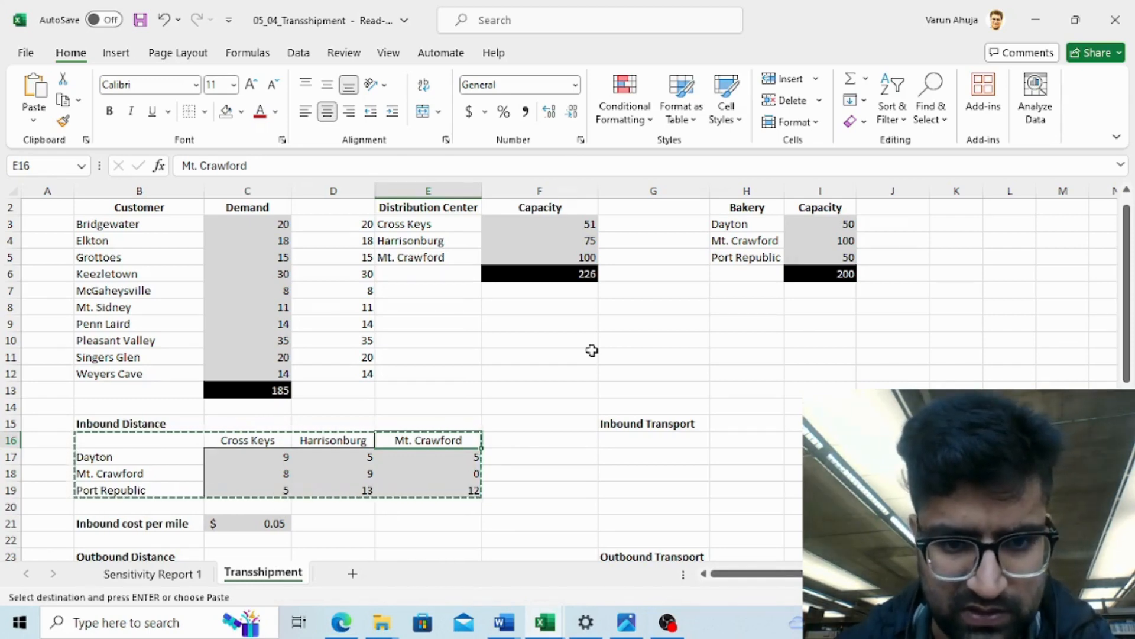
pyautogui.press('Right')
pyautogui.press('Right')
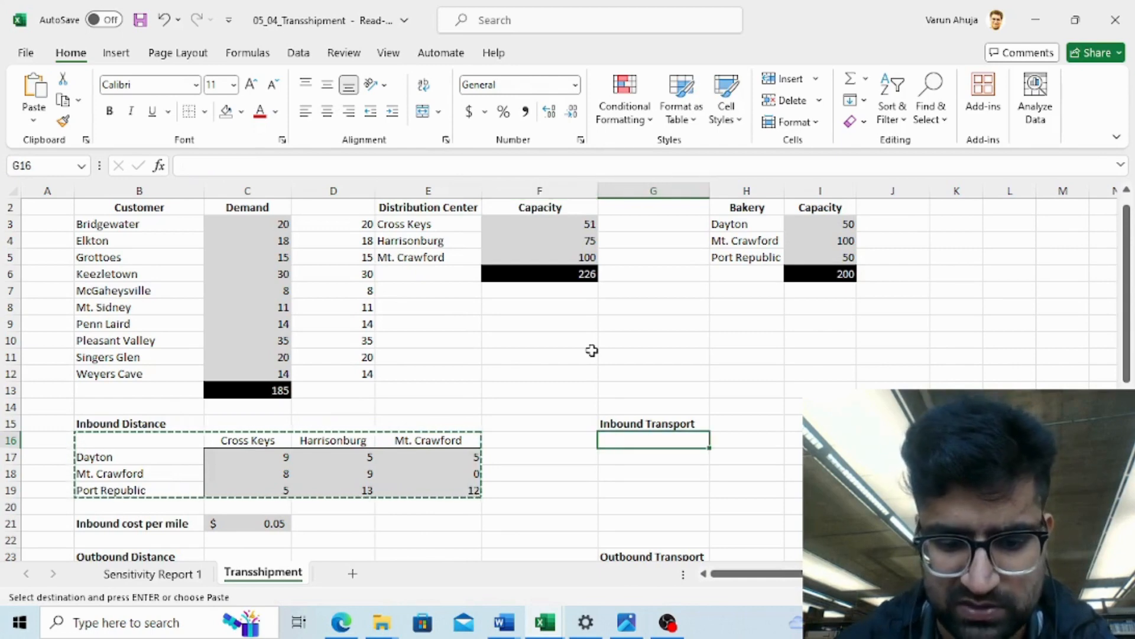
pyautogui.hotkey('ctrl', 'v')
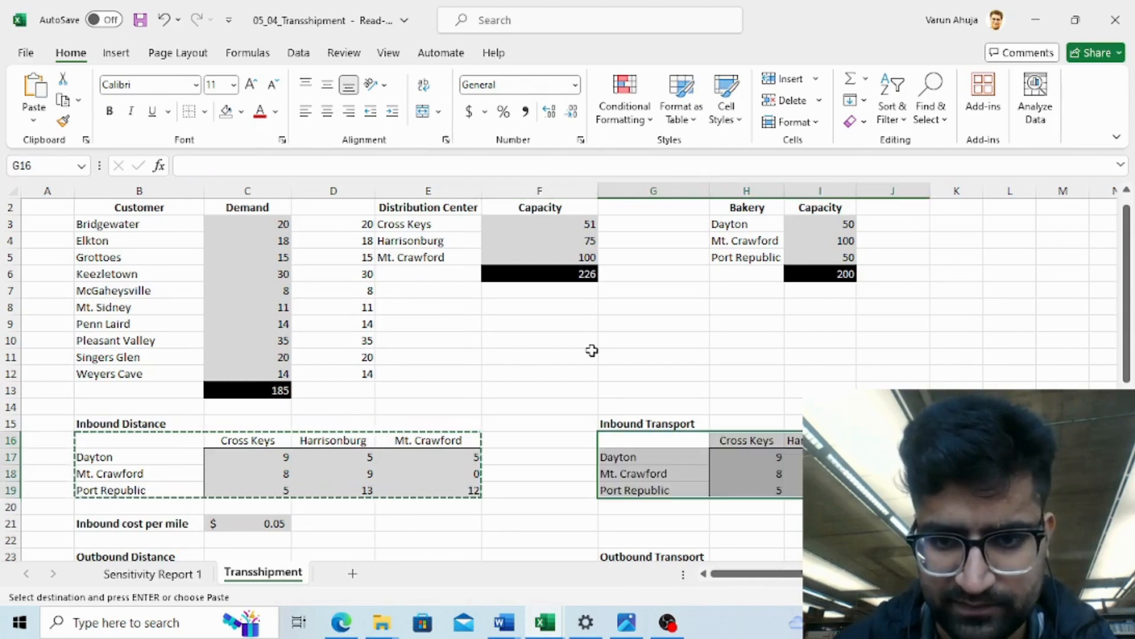
pyautogui.press('Down')
pyautogui.press('Up')
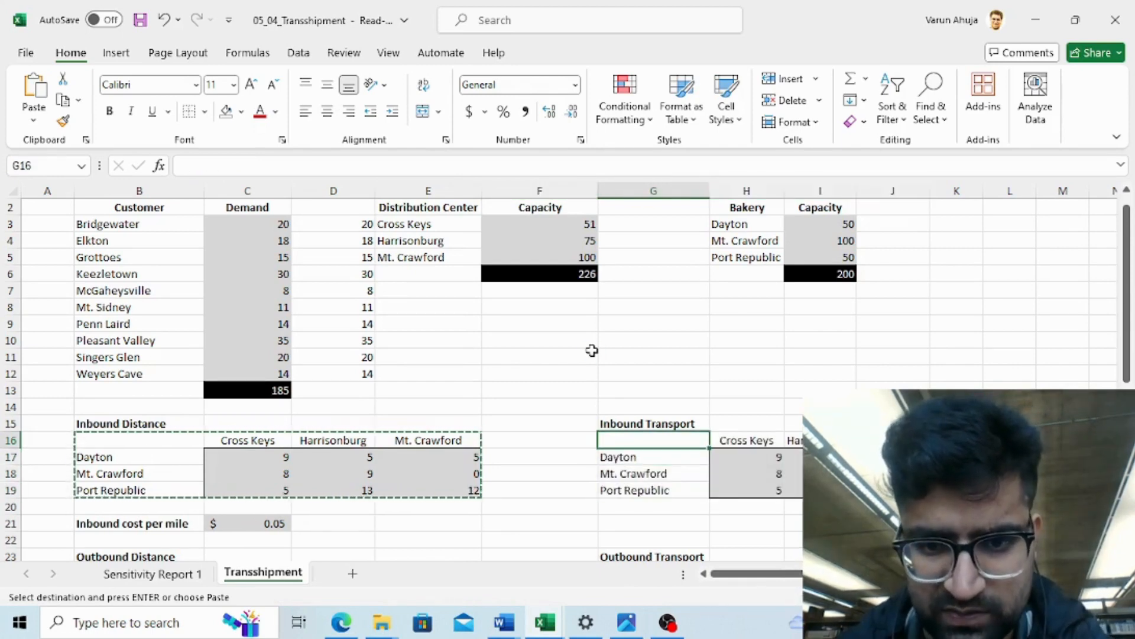
# - Fill all nine Inbound Transport decision cells with 1 as starting values
pyautogui.press('Right')
pyautogui.press('Down')
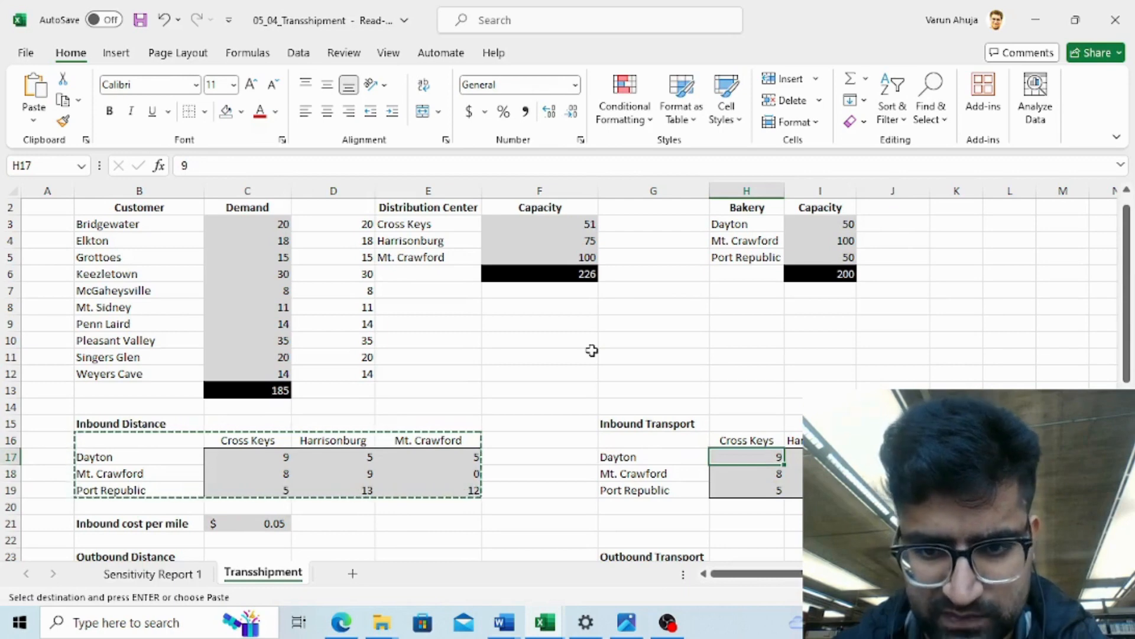
pyautogui.hotkey('shift', 'Right')
pyautogui.hotkey('shift', 'Right')
pyautogui.hotkey('shift', 'Down')
pyautogui.hotkey('shift', 'Down')
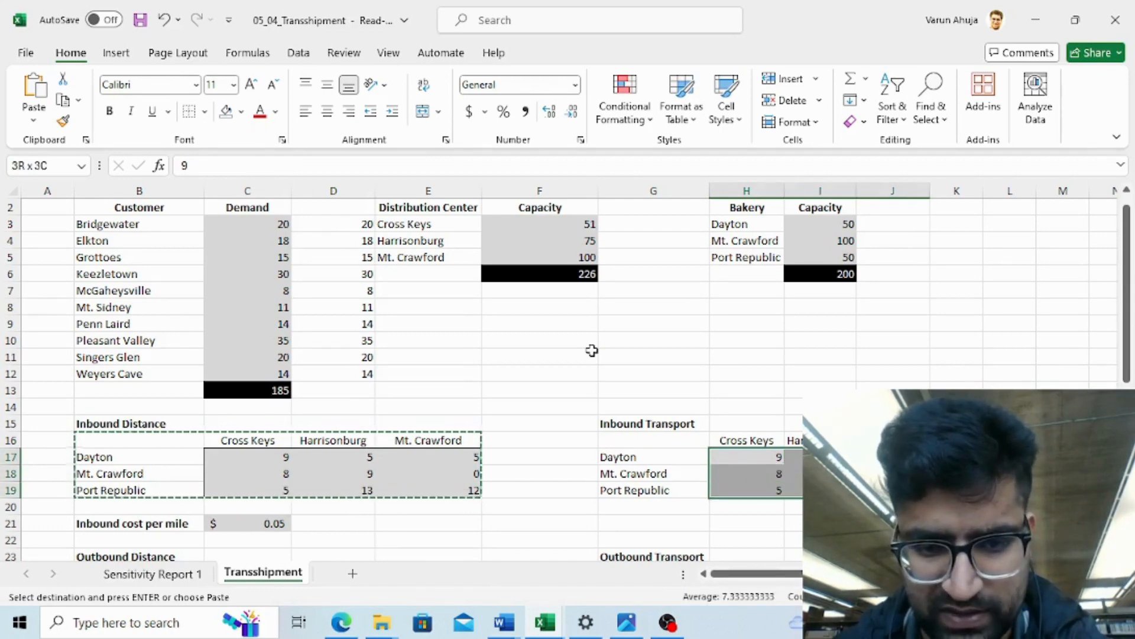
pyautogui.write('1')
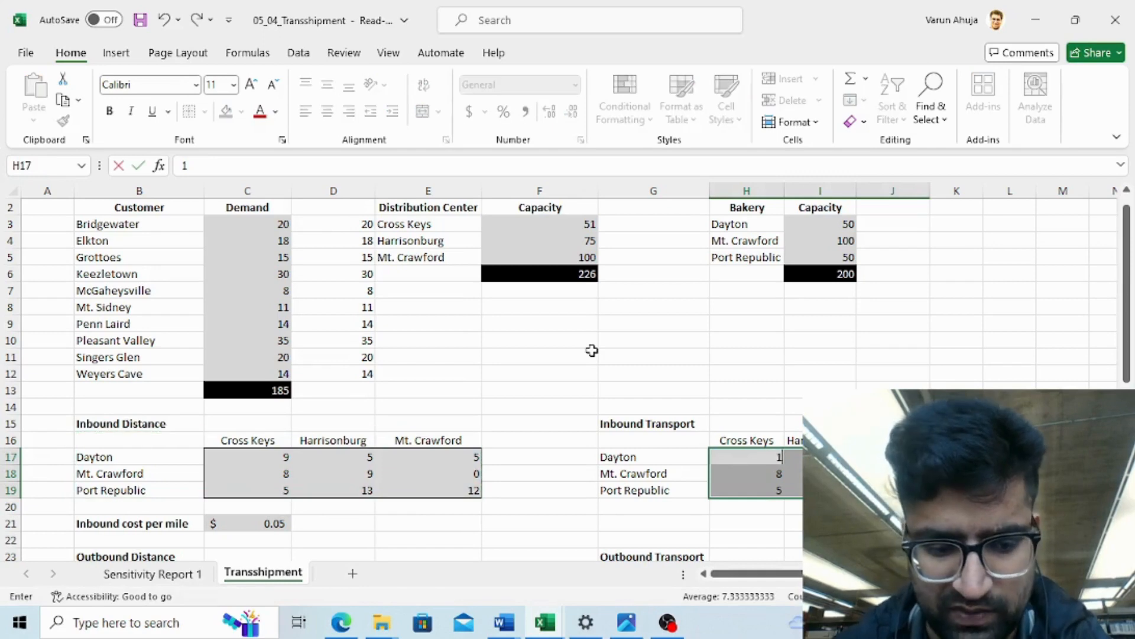
pyautogui.hotkey('ctrl', 'Return')
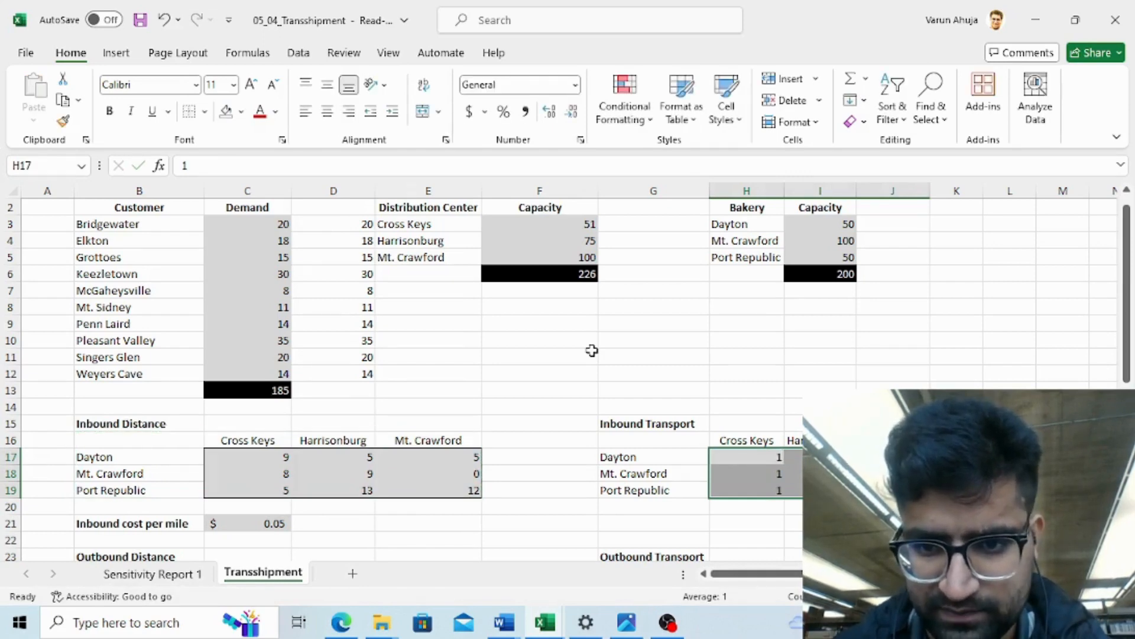
pyautogui.press('Down')
pyautogui.press('Down')
pyautogui.press('Down')
pyautogui.press('Up')
pyautogui.press('Up')
pyautogui.press('Up')
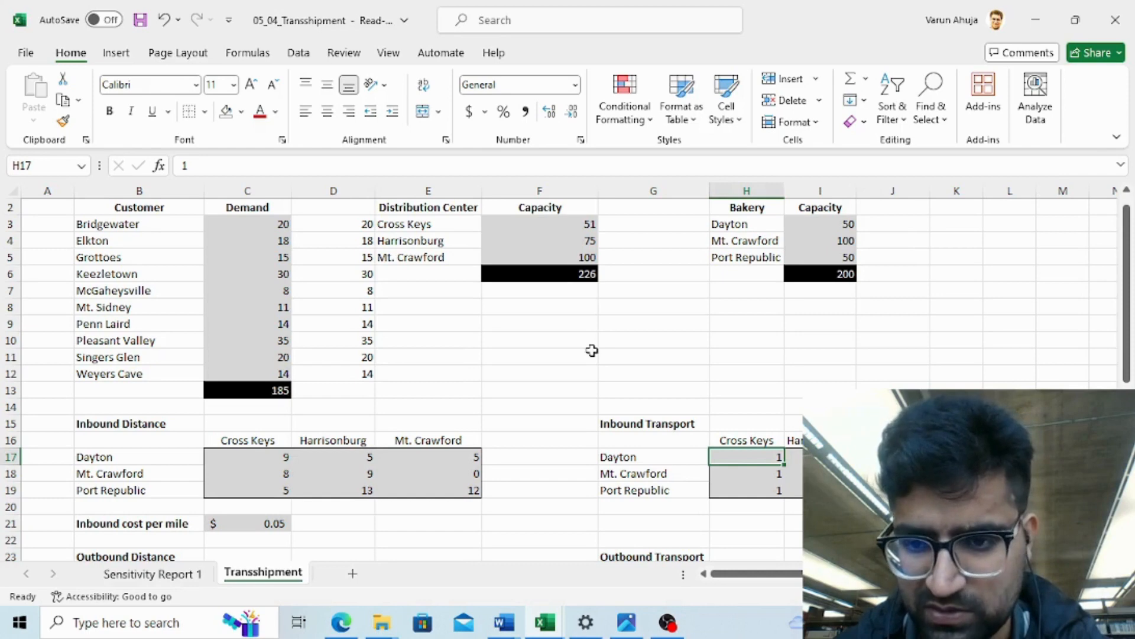
# - Add AutoSum totals beside each bakery row of the Inbound Transport table in column K
pyautogui.press('Right')
pyautogui.press('Right')
pyautogui.press('Right')
pyautogui.press('Down')
pyautogui.press('Down')
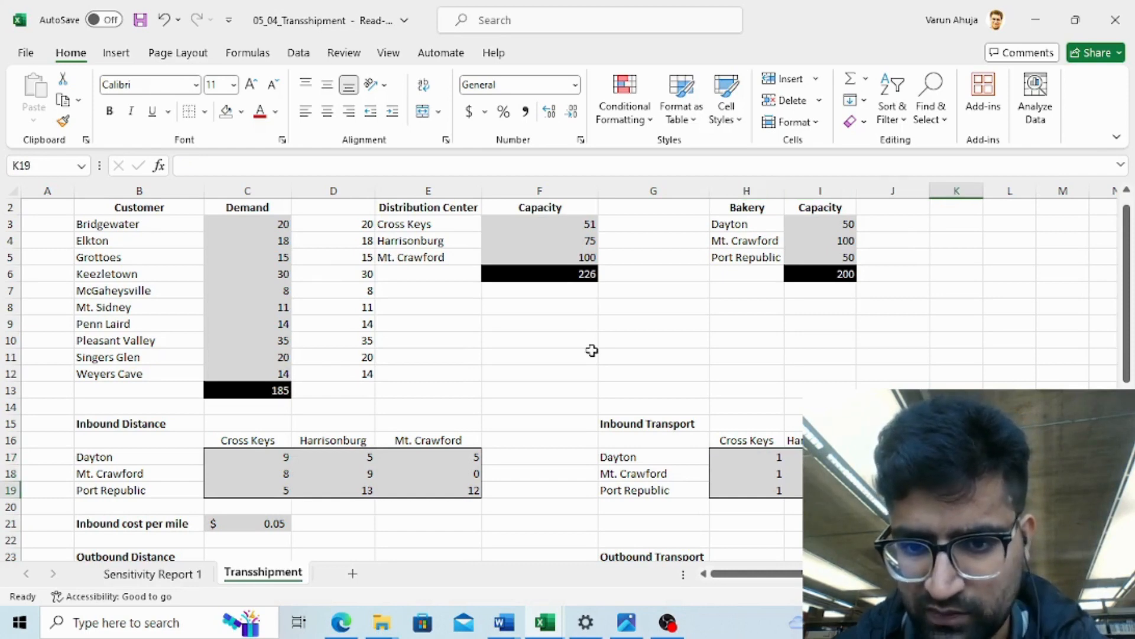
pyautogui.press('Down')
pyautogui.press('Down')
pyautogui.press('Up')
pyautogui.press('Up')
pyautogui.press('Up')
pyautogui.press('Up')
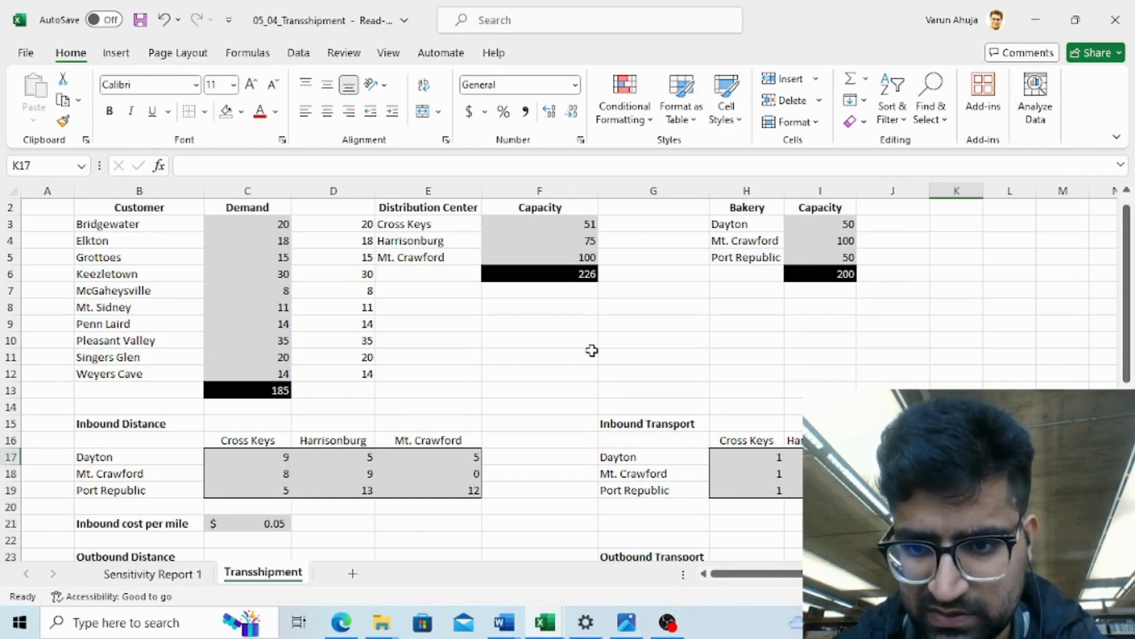
pyautogui.hotkey('shift', 'Down')
pyautogui.hotkey('shift', 'Down')
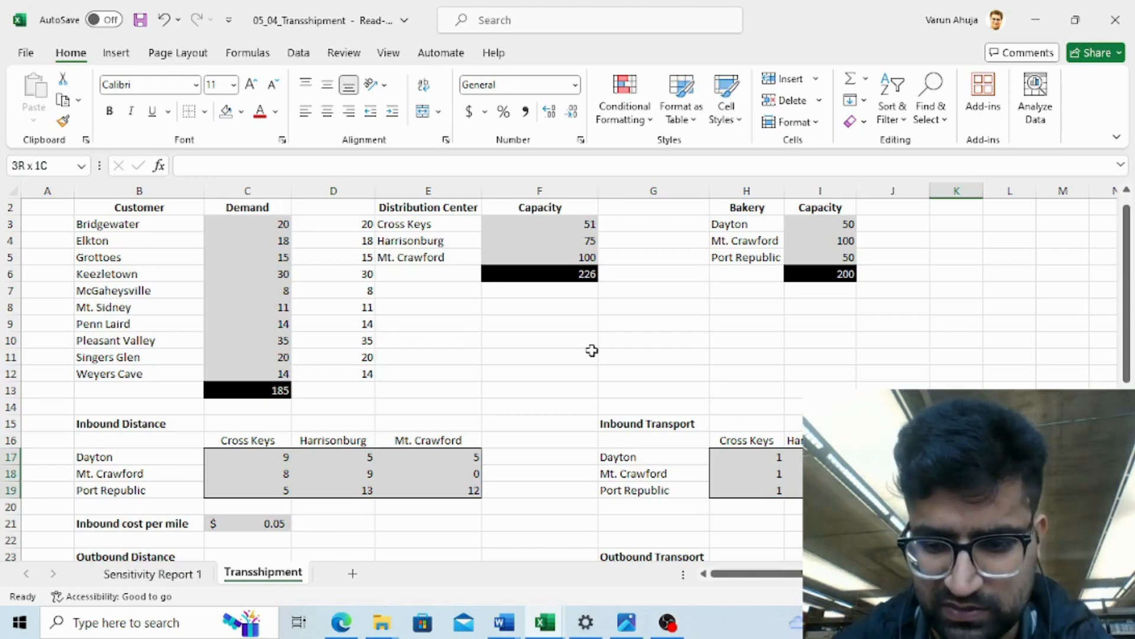
pyautogui.hotkey('alt', '=')
pyautogui.press('Down')
pyautogui.press('Down')
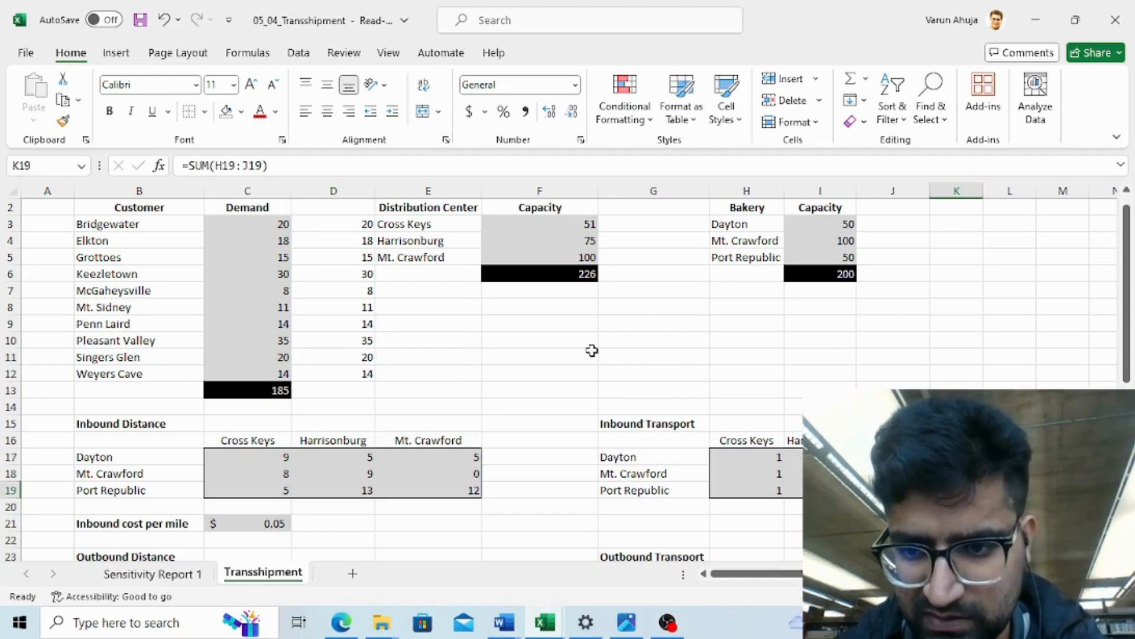
pyautogui.press('Down')
pyautogui.press('Up')
pyautogui.press('Up')
pyautogui.press('Up')
pyautogui.press('Down')
pyautogui.press('Down')
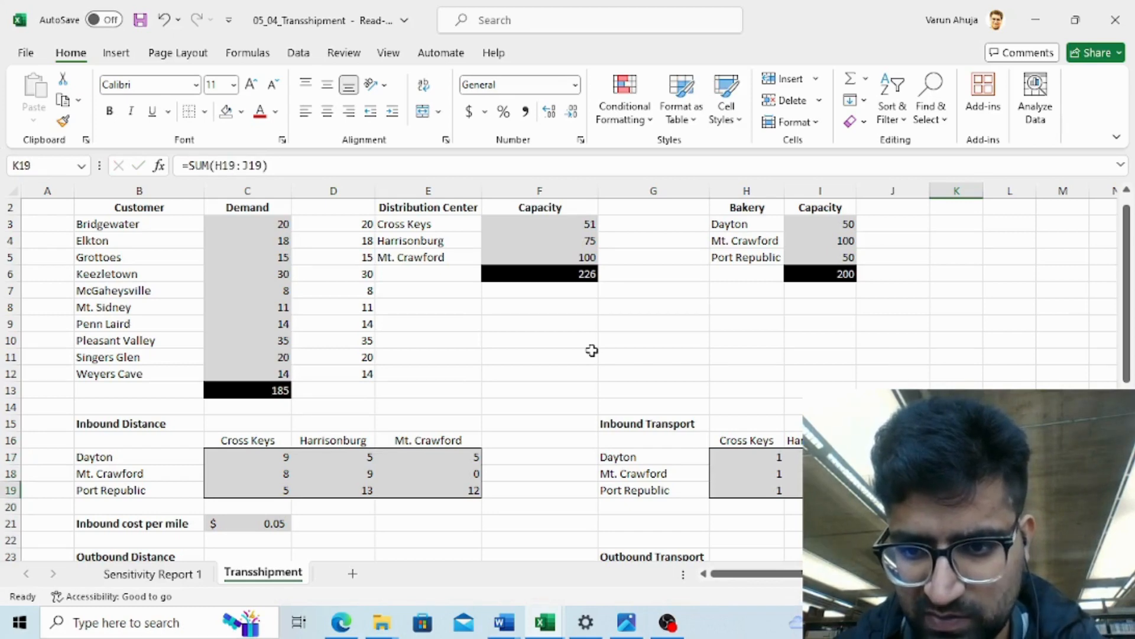
pyautogui.press('Down')
# - Add AutoSum totals below each distribution center column of the Inbound Transport table in row 20
pyautogui.press('Left')
pyautogui.press('Left')
pyautogui.press('Left')
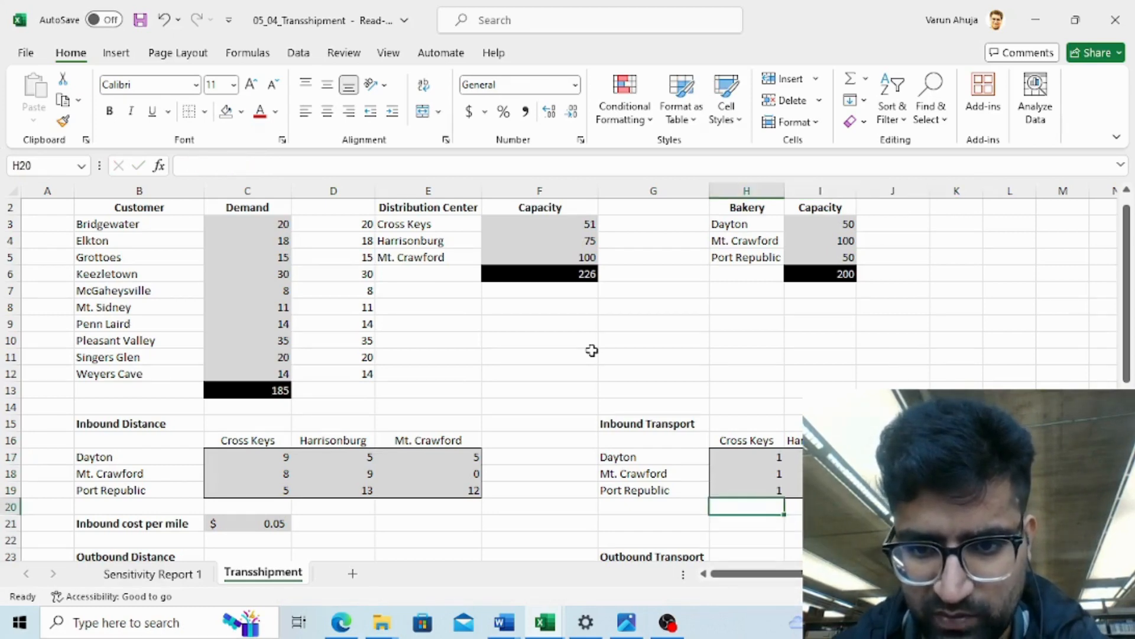
pyautogui.hotkey('shift', 'Right')
pyautogui.hotkey('shift', 'Right')
pyautogui.hotkey('shift', 'Right')
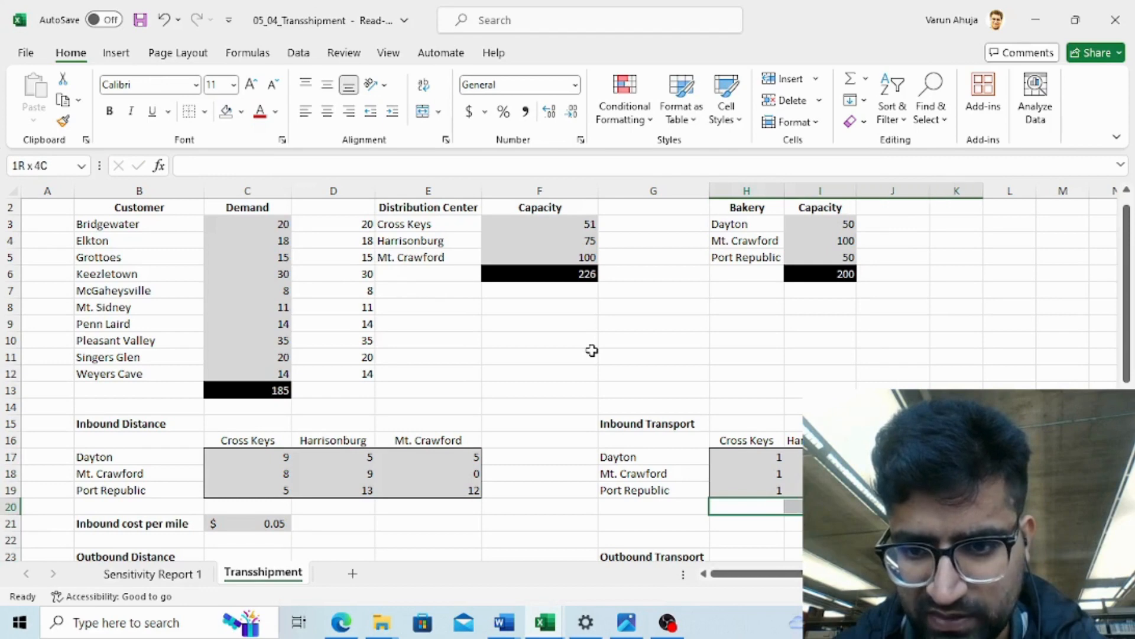
pyautogui.hotkey('shift', 'Left')
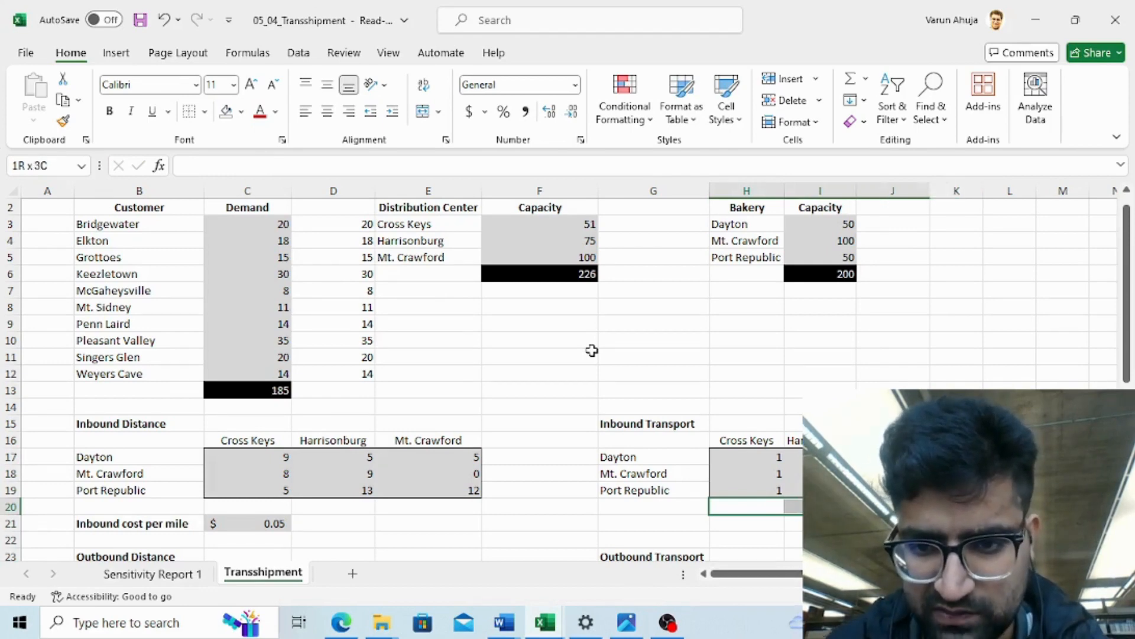
pyautogui.hotkey('alt', '=')
# - Scroll down to examine the Outbound Distance table and the empty Outbound Transport area
pyautogui.press('Down')
pyautogui.press('Down')
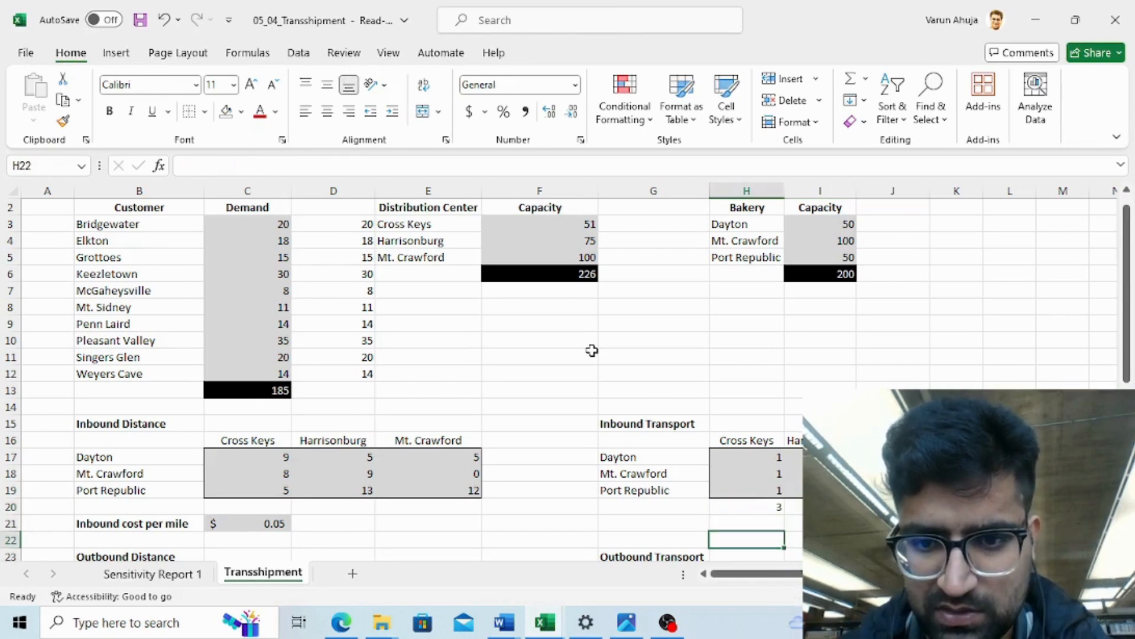
pyautogui.press('Down')
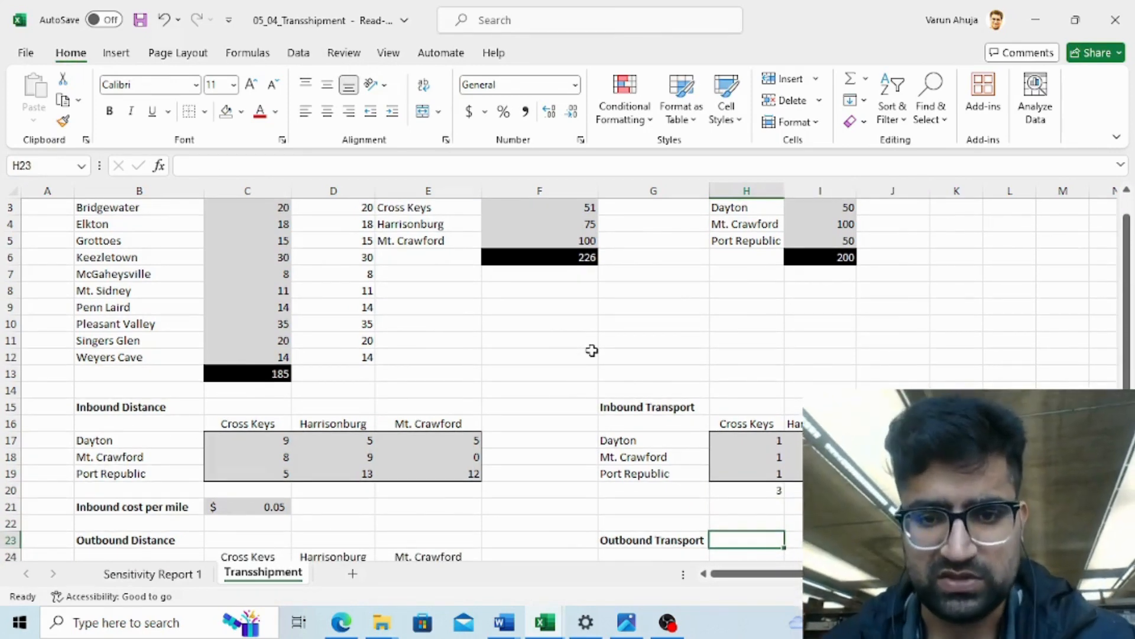
pyautogui.press('Down')
pyautogui.press('Down')
pyautogui.press('Down')
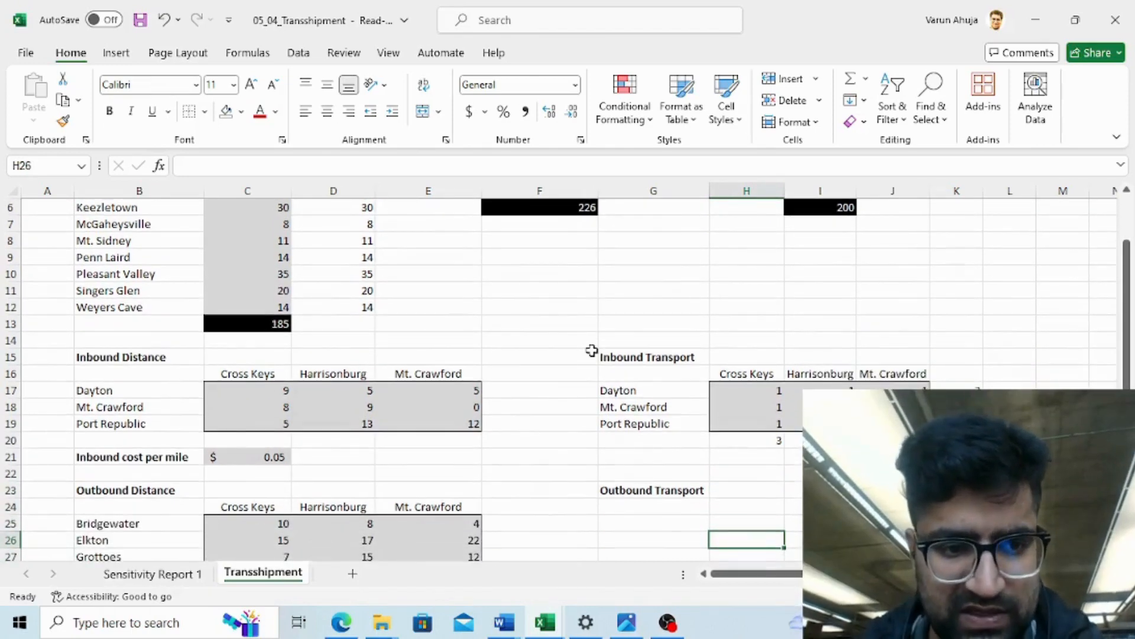
pyautogui.press('Down')
pyautogui.press('Down')
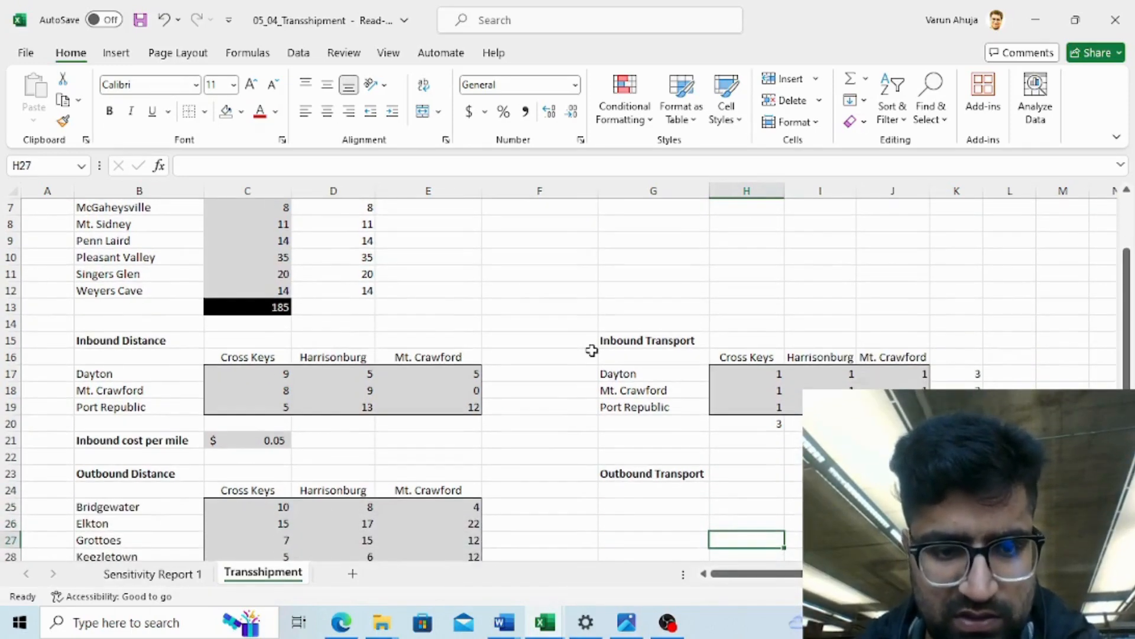
pyautogui.press('Down')
pyautogui.press('Down')
pyautogui.press('Down')
pyautogui.press('Down')
pyautogui.press('Down')
pyautogui.press('Down')
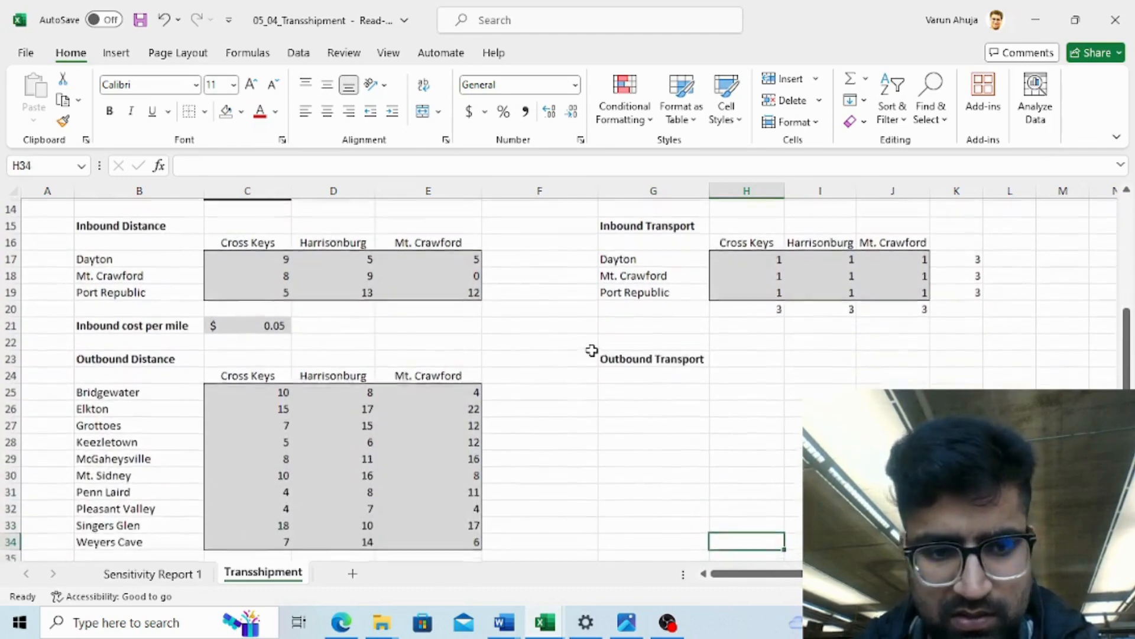
# - Copy the Outbound Distance table with its labels into the Outbound Transport area starting at G24
pyautogui.press('Up')
pyautogui.press('Up')
pyautogui.press('Up')
pyautogui.press('Up')
pyautogui.press('Up')
pyautogui.press('Up')
pyautogui.press('Up')
pyautogui.press('Left')
pyautogui.press('Left')
pyautogui.press('Left')
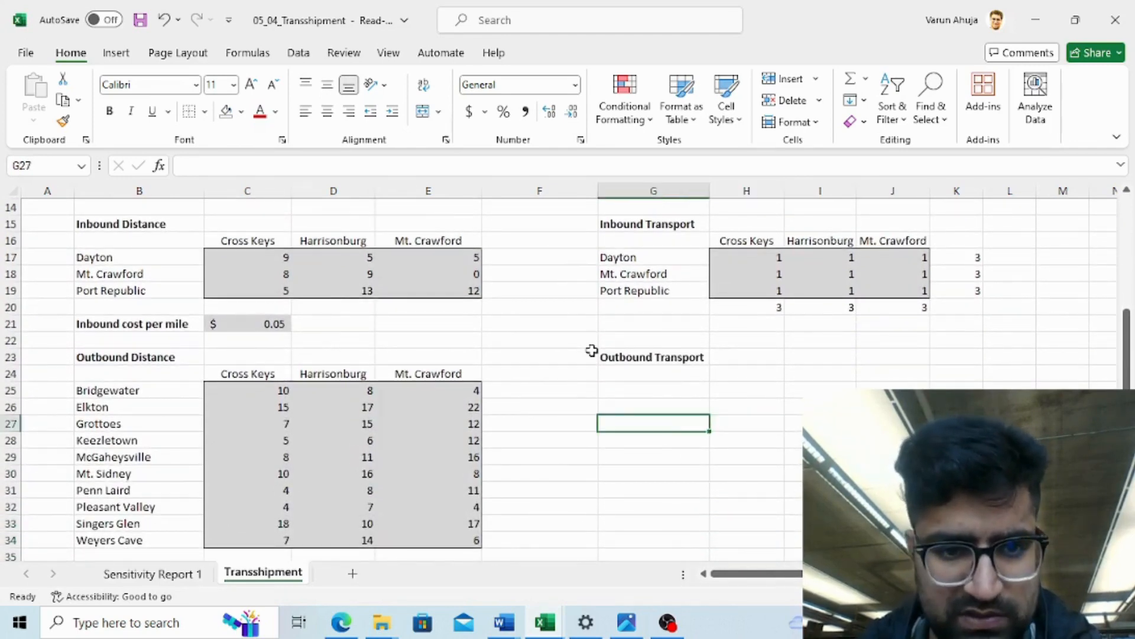
pyautogui.press('Left')
pyautogui.press('Left')
pyautogui.press('Left')
pyautogui.press('Up')
pyautogui.press('Up')
pyautogui.press('Up')
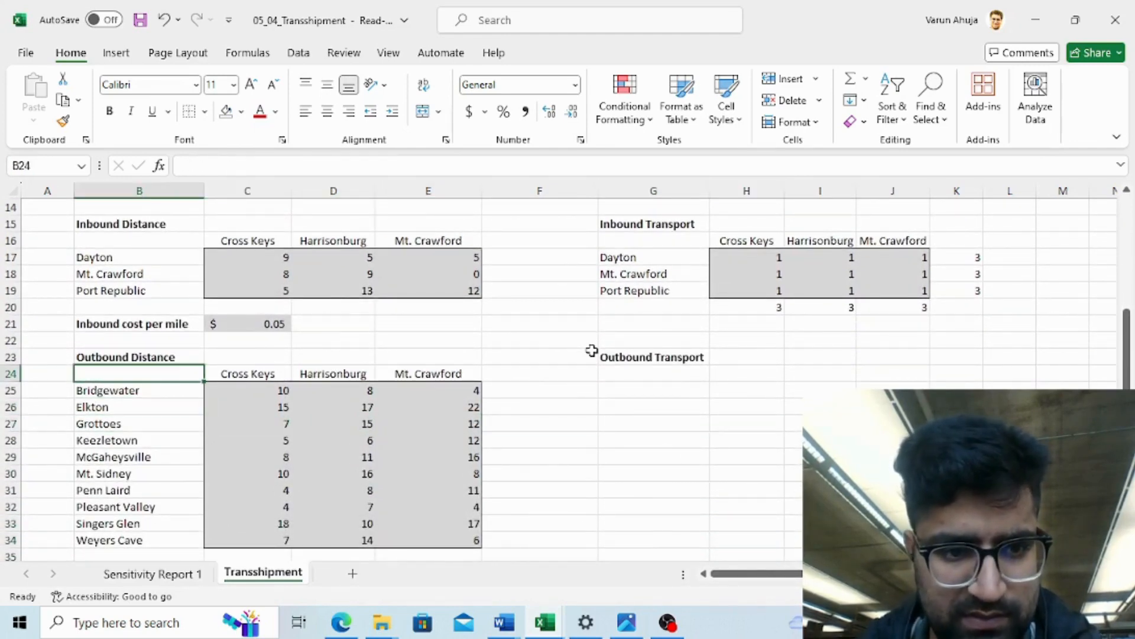
pyautogui.hotkey('shift', 'Right')
pyautogui.hotkey('shift', 'Right')
pyautogui.hotkey('shift', 'Right')
pyautogui.hotkey('shift', 'Down')
pyautogui.hotkey('shift', 'Down')
pyautogui.hotkey('shift', 'Down')
pyautogui.hotkey('shift', 'Down')
pyautogui.hotkey('shift', 'Down')
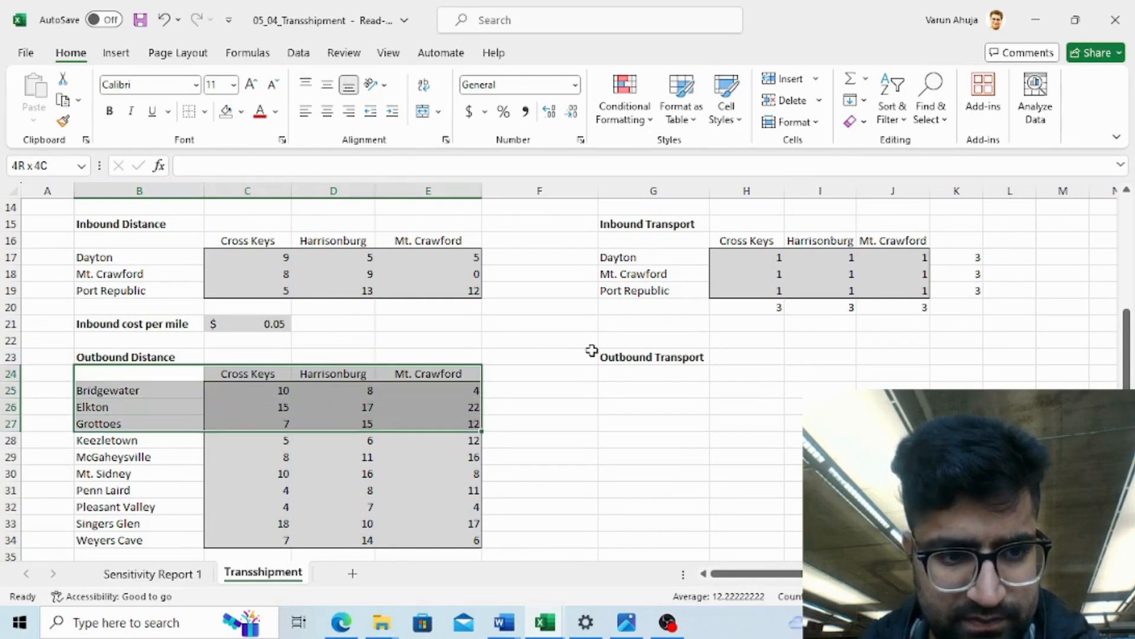
pyautogui.hotkey('shift', 'Down')
pyautogui.hotkey('shift', 'Down')
pyautogui.hotkey('shift', 'Down')
pyautogui.hotkey('shift', 'Down')
pyautogui.hotkey('shift', 'Down')
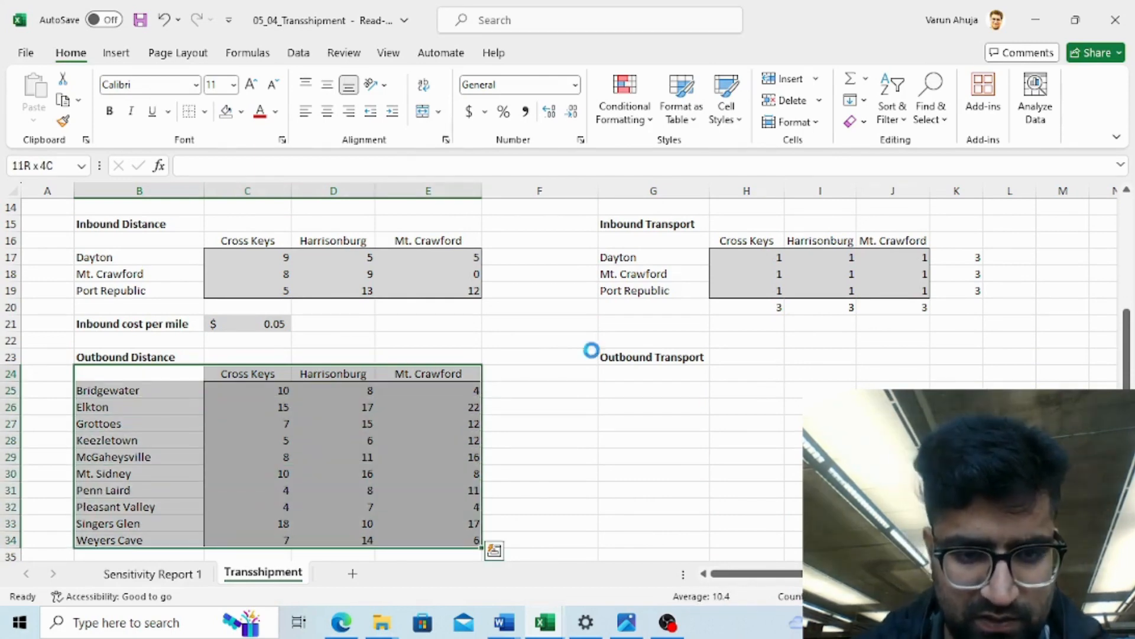
pyautogui.hotkey('ctrl', 'c')
pyautogui.press('Right')
pyautogui.press('Right')
pyautogui.press('Right')
pyautogui.press('Right')
pyautogui.press('Right')
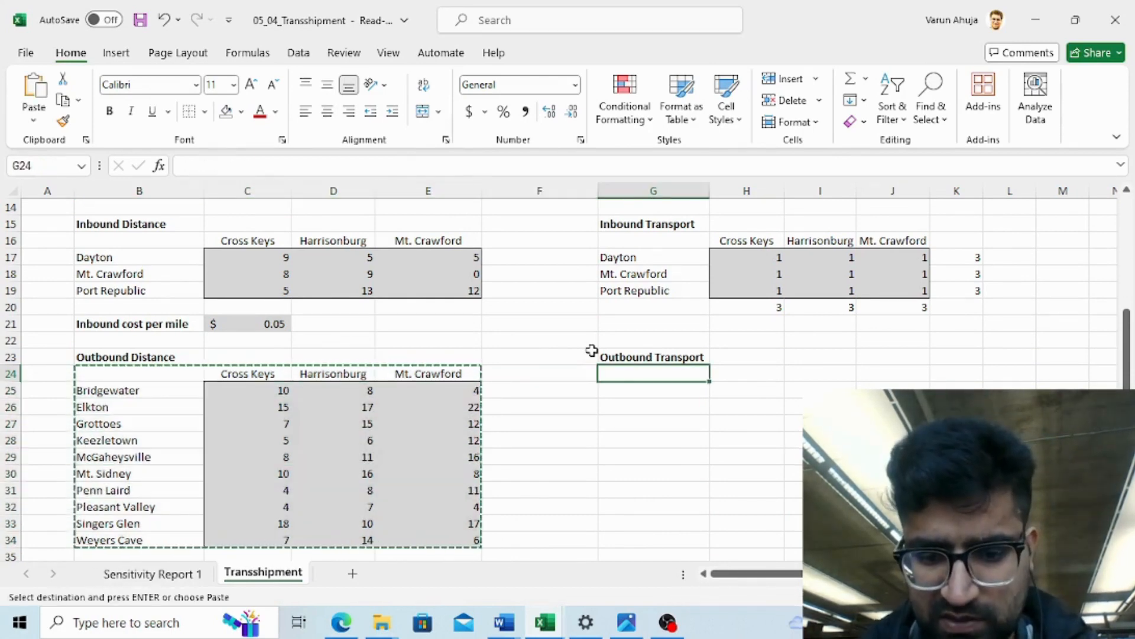
pyautogui.hotkey('ctrl', 'v')
# - Fill all Outbound Transport decision cells from Bridgewater to Weyers Cave with 1 as starting values
pyautogui.press('Down')
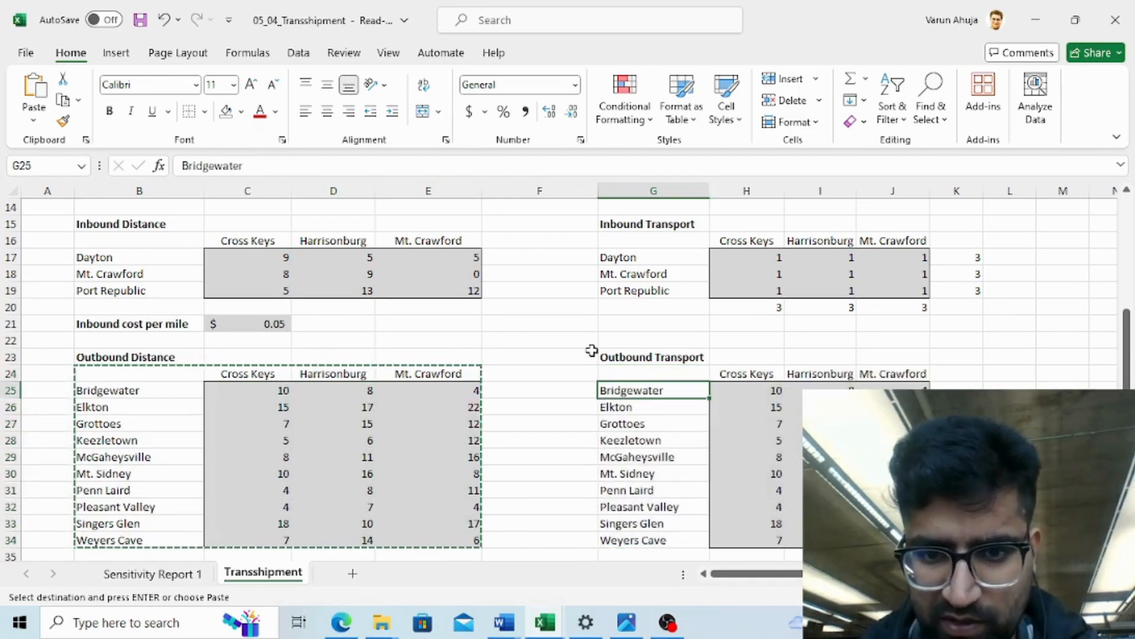
pyautogui.press('Right')
pyautogui.press('Left')
pyautogui.press('Left')
pyautogui.press('Left')
pyautogui.press('Left')
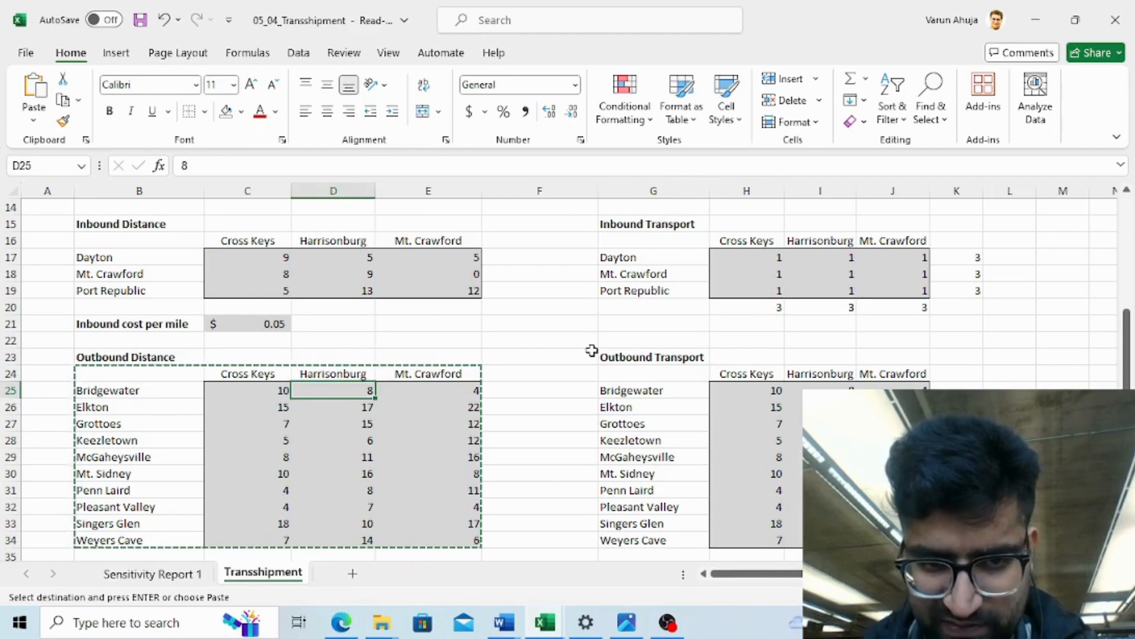
pyautogui.press('Right')
pyautogui.press('Right')
pyautogui.press('Right')
pyautogui.press('Right')
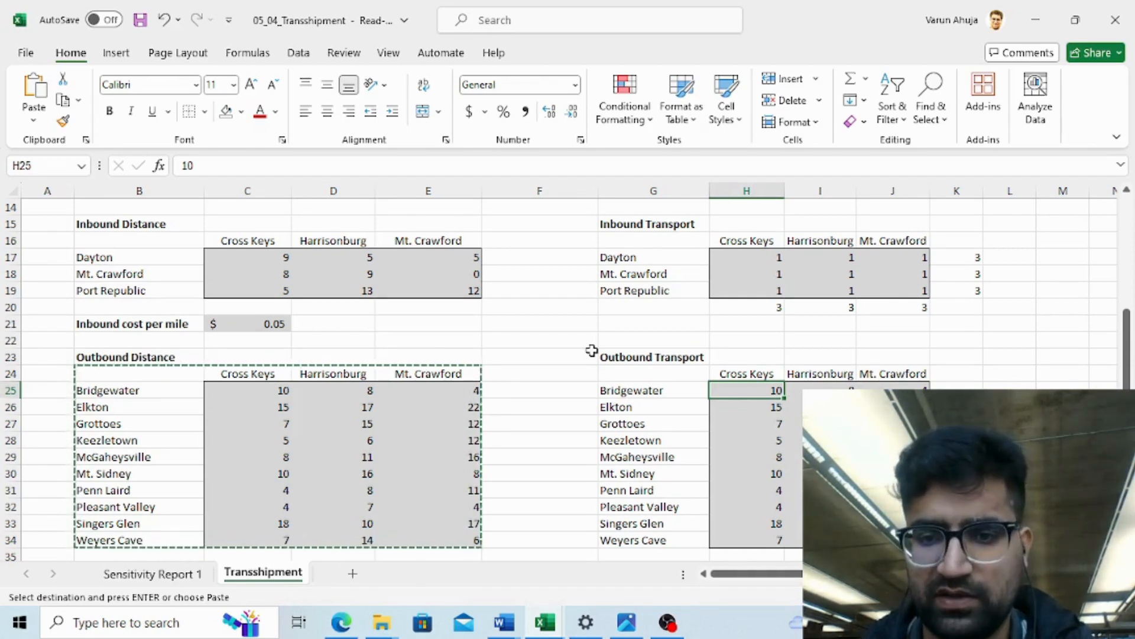
pyautogui.hotkey('shift', 'Right')
pyautogui.hotkey('shift', 'Down')
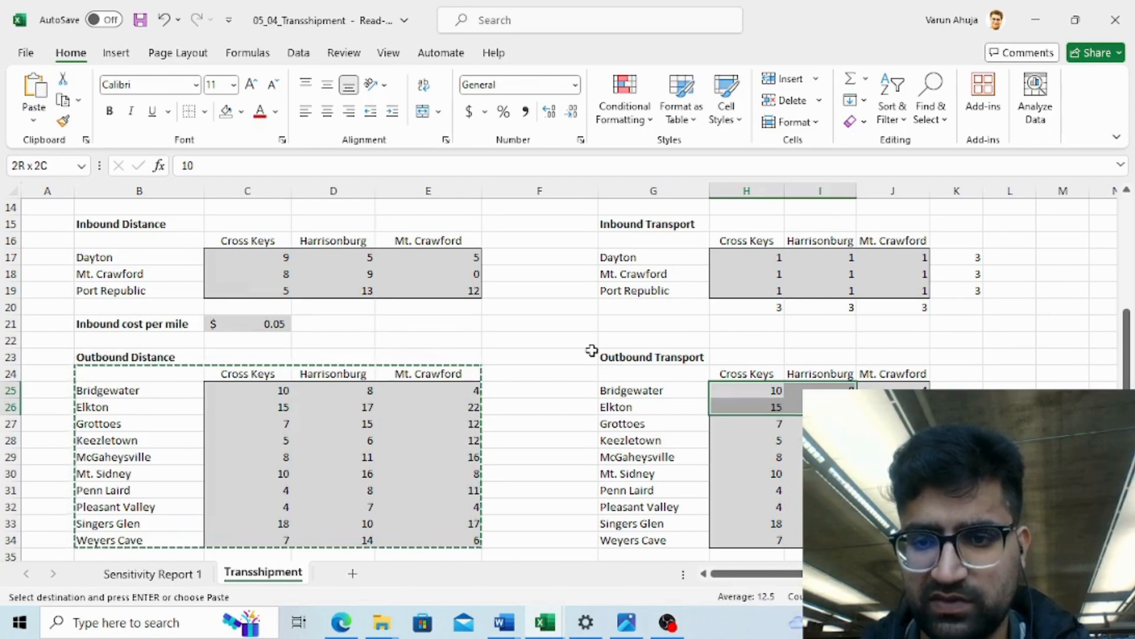
pyautogui.hotkey('shift', 'Right')
pyautogui.hotkey('shift', 'Down')
pyautogui.hotkey('shift', 'Down')
pyautogui.hotkey('shift', 'Down')
pyautogui.hotkey('shift', 'Down')
pyautogui.hotkey('shift', 'Down')
pyautogui.hotkey('shift', 'Down')
pyautogui.hotkey('shift', 'Down')
pyautogui.hotkey('shift', 'Down')
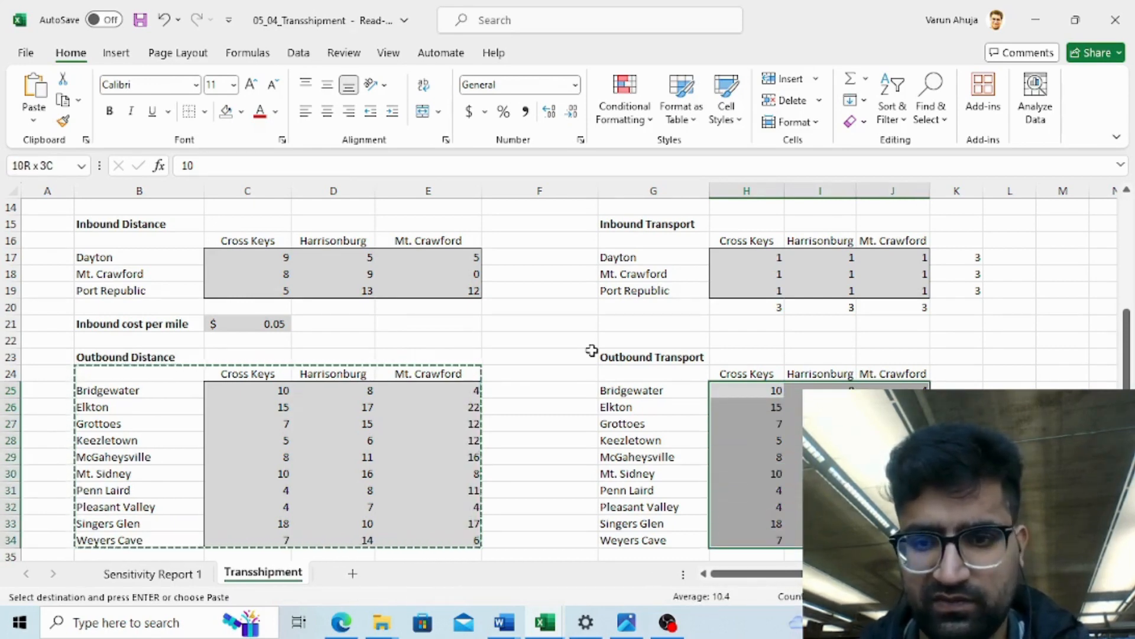
pyautogui.write('1')
pyautogui.hotkey('ctrl', 'Return')
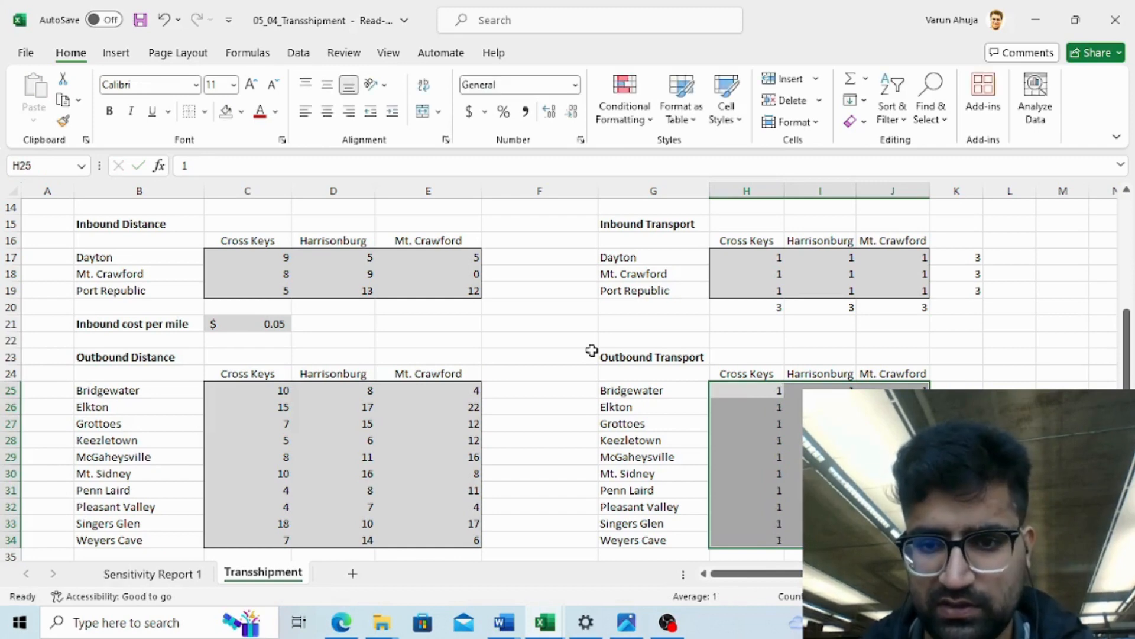
pyautogui.press('Right')
pyautogui.press('Right')
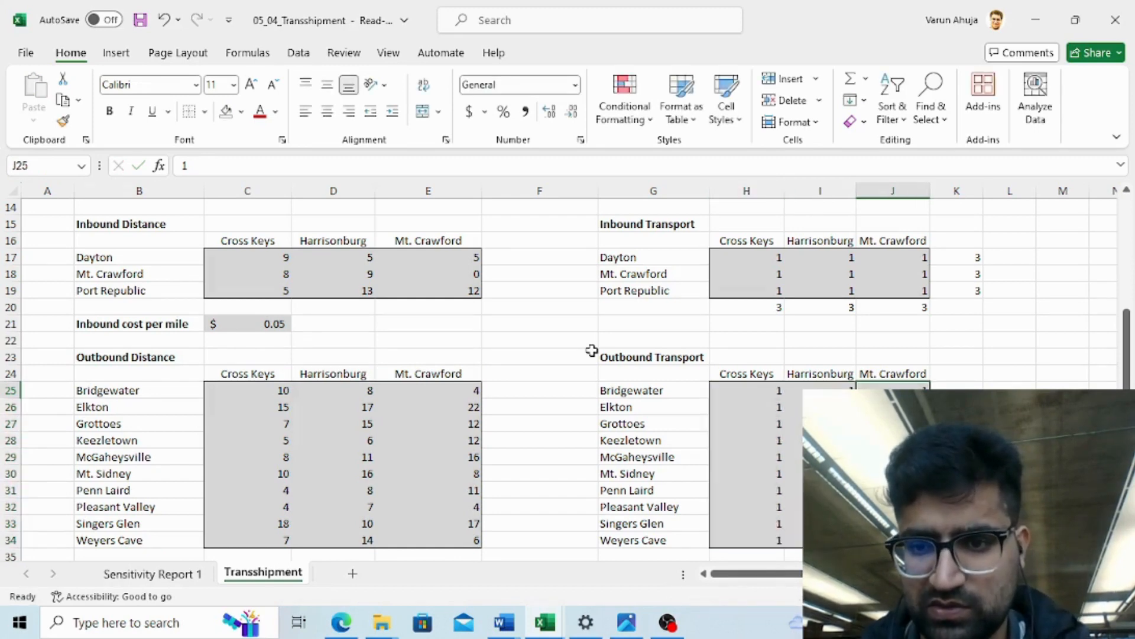
pyautogui.press('Left')
pyautogui.press('Left')
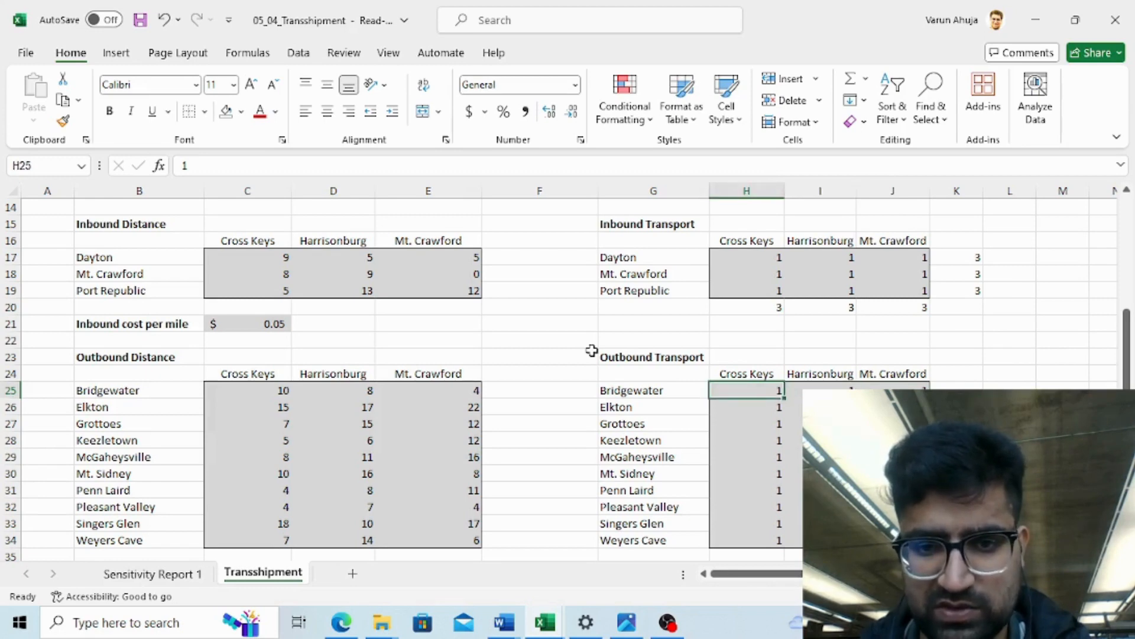
pyautogui.press('Right')
pyautogui.press('Right')
pyautogui.press('Right')
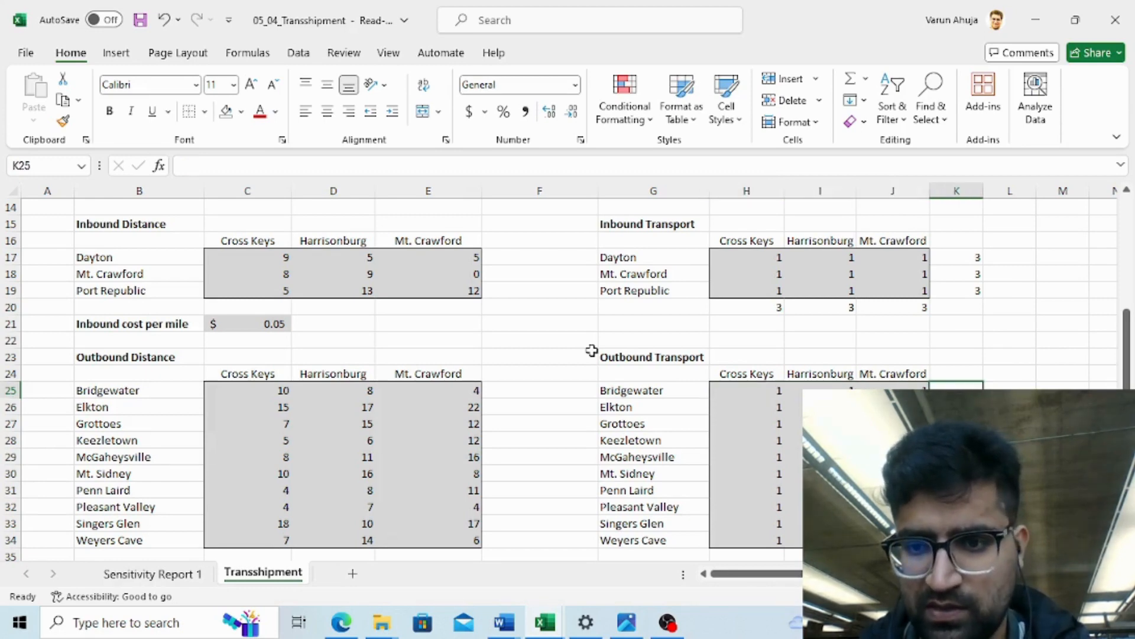
pyautogui.press('Up')
pyautogui.press('Up')
pyautogui.press('Up')
pyautogui.press('Up')
pyautogui.press('Up')
pyautogui.press('Up')
pyautogui.press('Up')
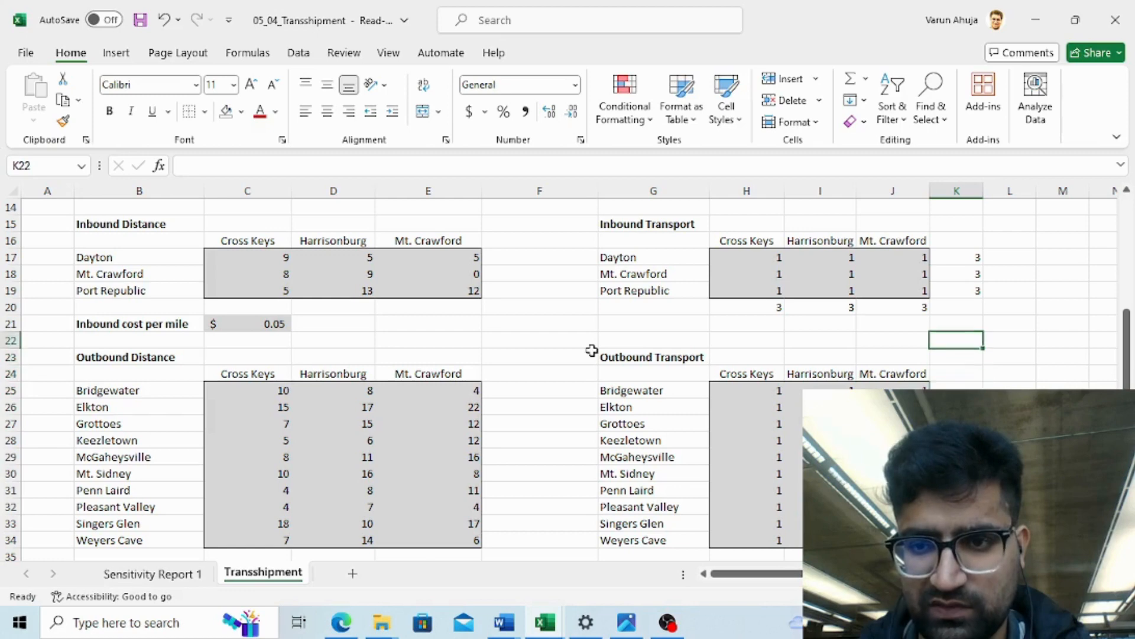
pyautogui.press('Up')
pyautogui.press('Up')
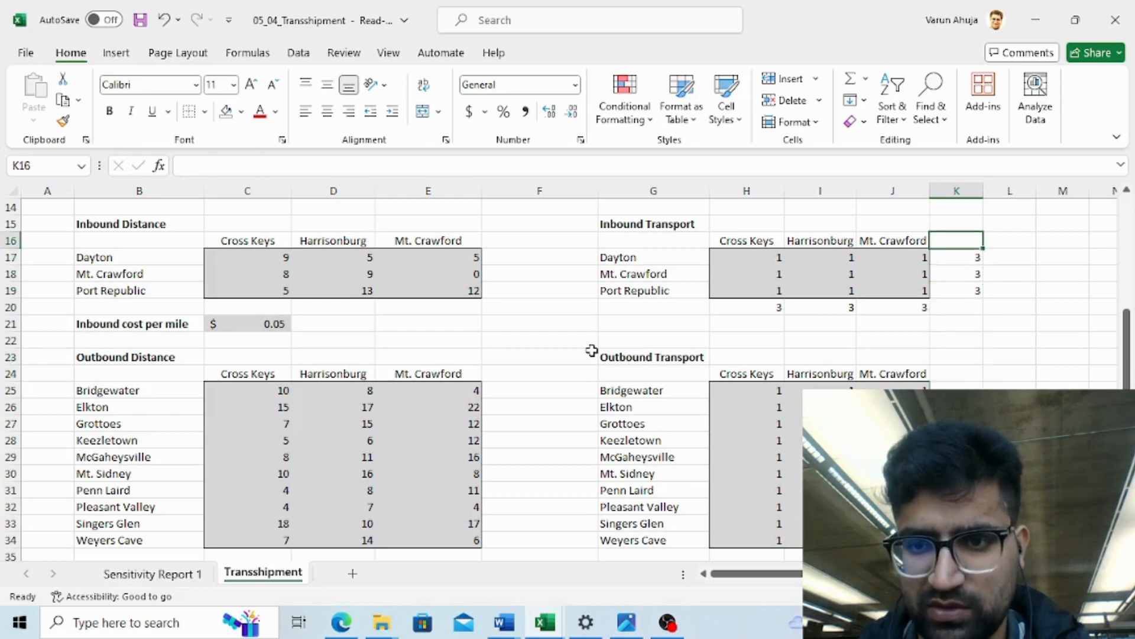
pyautogui.press('Down')
pyautogui.press('Down')
pyautogui.press('Down')
pyautogui.press('Down')
pyautogui.press('Down')
pyautogui.press('Down')
pyautogui.press('Down')
pyautogui.press('Down')
pyautogui.press('Down')
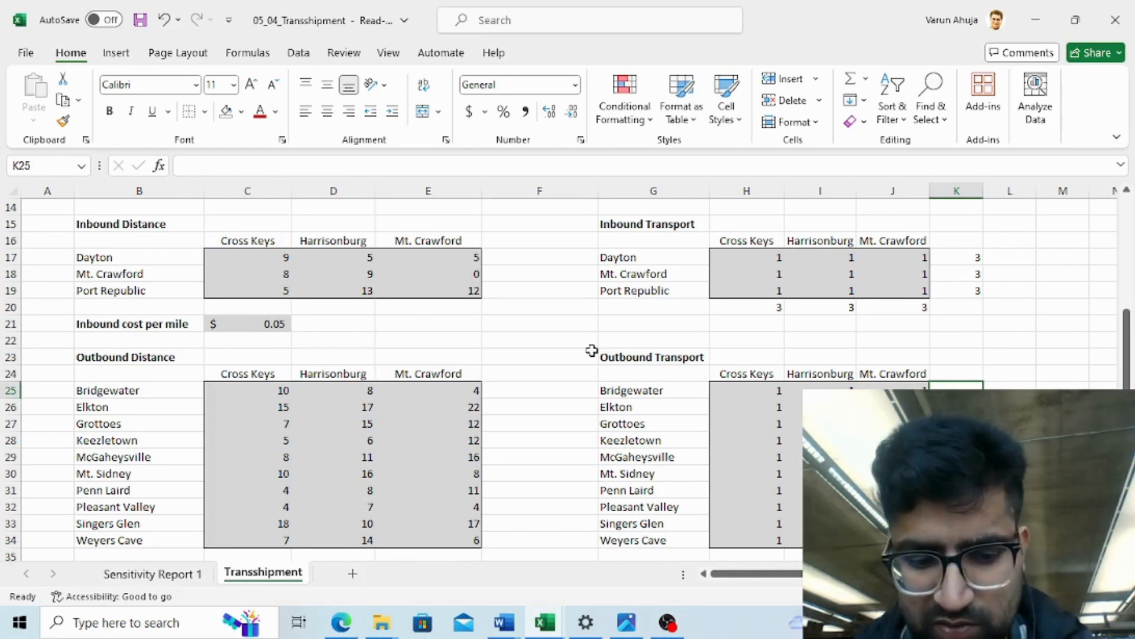
# - Add AutoSum row totals in column K for each customer row of the Outbound Transport table, Bridgewater to Weyers Cave
pyautogui.hotkey('shift', 'Down')
pyautogui.hotkey('shift', 'Down')
pyautogui.hotkey('shift', 'Down')
pyautogui.hotkey('shift', 'Down')
pyautogui.hotkey('shift', 'Down')
pyautogui.hotkey('shift', 'Down')
pyautogui.hotkey('shift', 'Down')
pyautogui.hotkey('shift', 'Down')
pyautogui.hotkey('shift', 'Down')
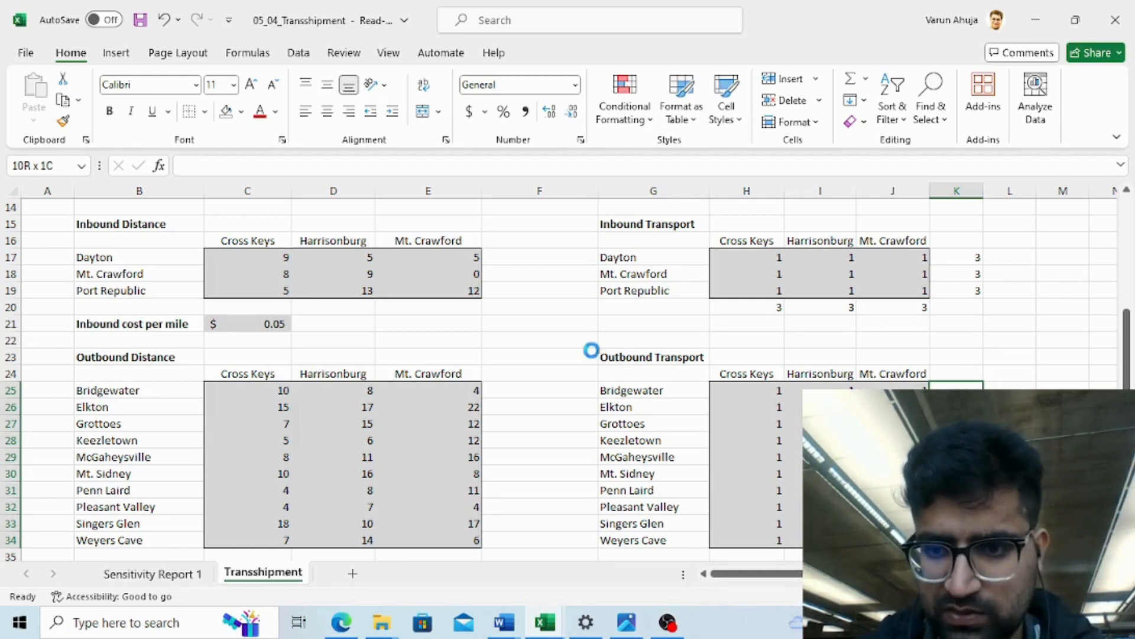
pyautogui.hotkey('alt', '=')
# - Inspect the row total formula for Bridgewater in the Outbound Transport table without changing it
pyautogui.press('Down')
pyautogui.press('Down')
pyautogui.press('Down')
pyautogui.press('Down')
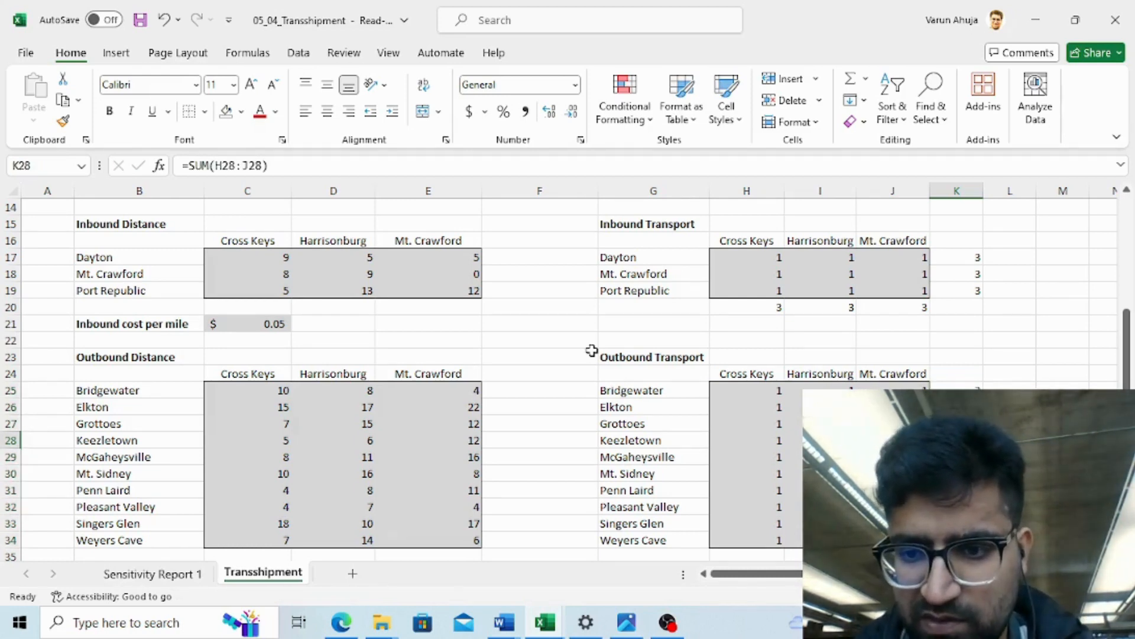
pyautogui.press('Up')
pyautogui.press('Up')
pyautogui.press('Up')
pyautogui.press('Up')
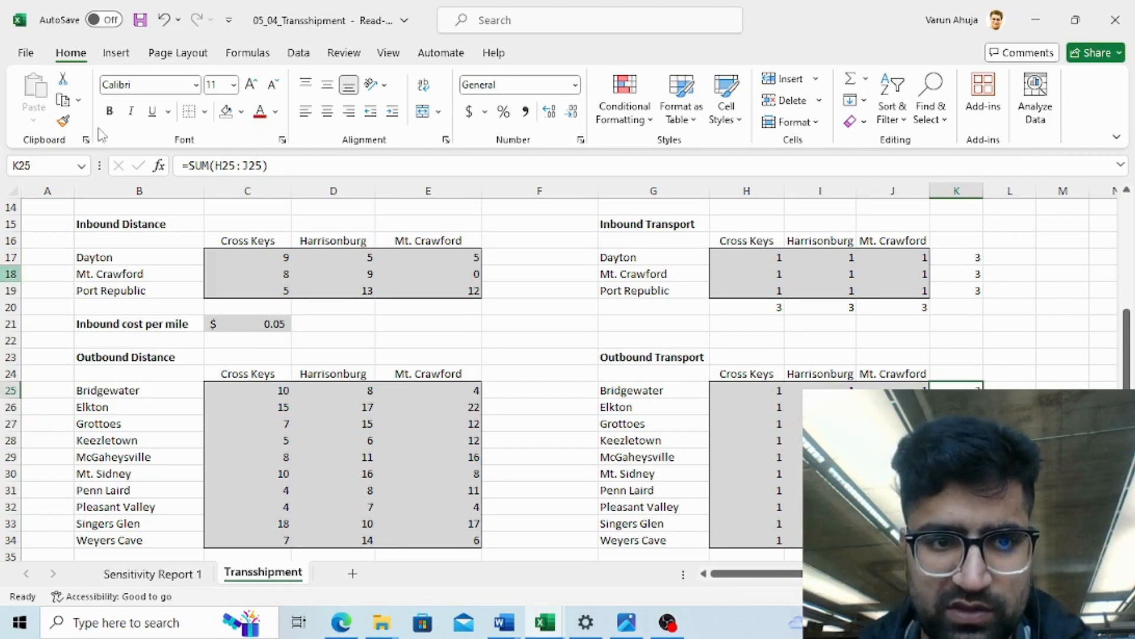
pyautogui.click(306, 165)
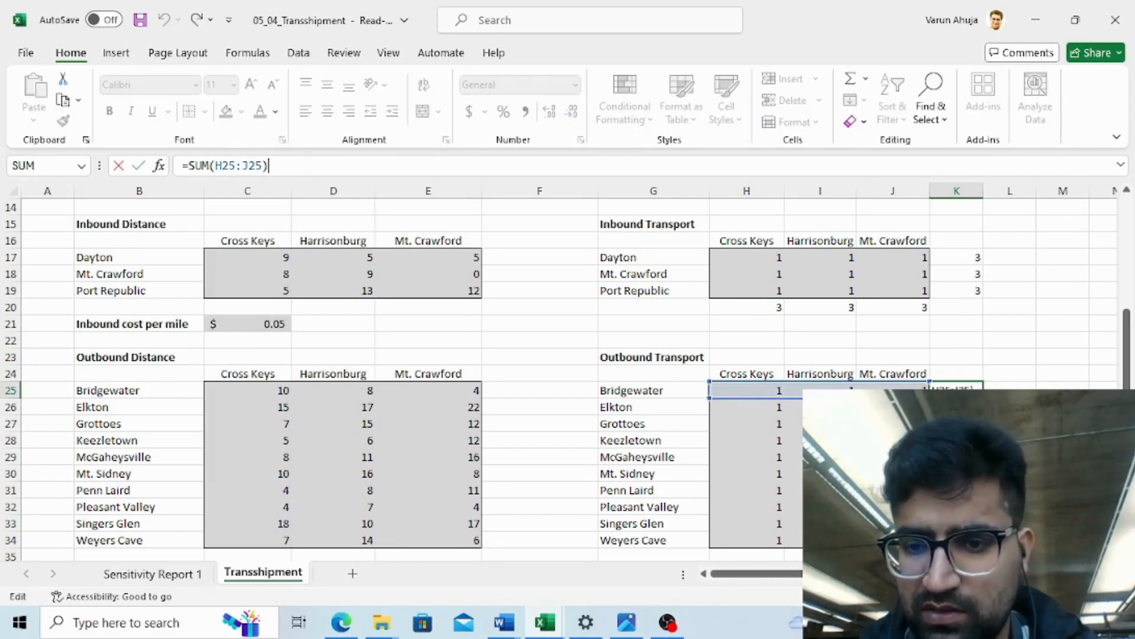
pyautogui.press('Escape')
# - Add AutoSum totals below each distribution center column of the Outbound Transport table in row 35
pyautogui.press('Down')
pyautogui.press('Down')
pyautogui.press('Down')
pyautogui.press('Down')
pyautogui.press('Down')
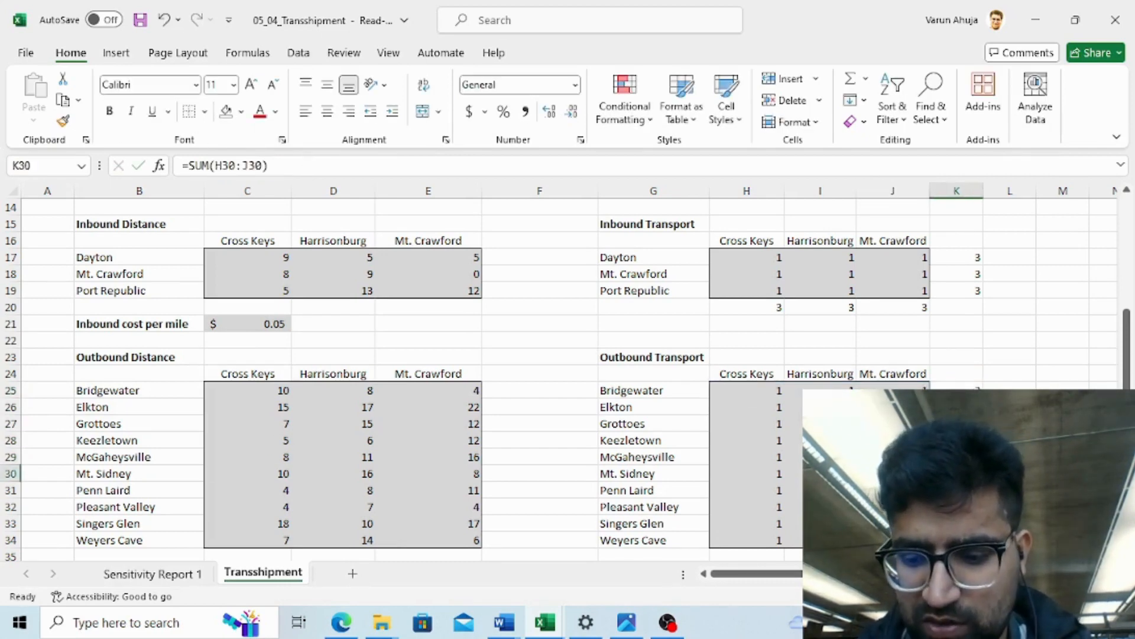
pyautogui.press('Down')
pyautogui.press('Down')
pyautogui.press('Down')
pyautogui.press('Down')
pyautogui.press('Down')
pyautogui.press('Left')
pyautogui.press('Left')
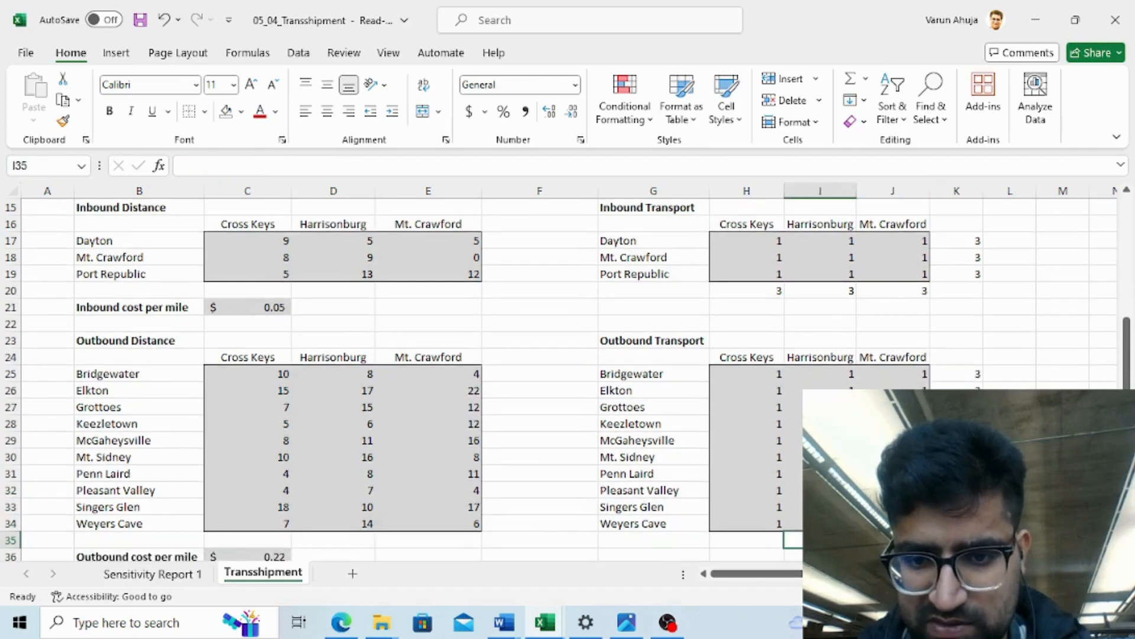
pyautogui.press('Left')
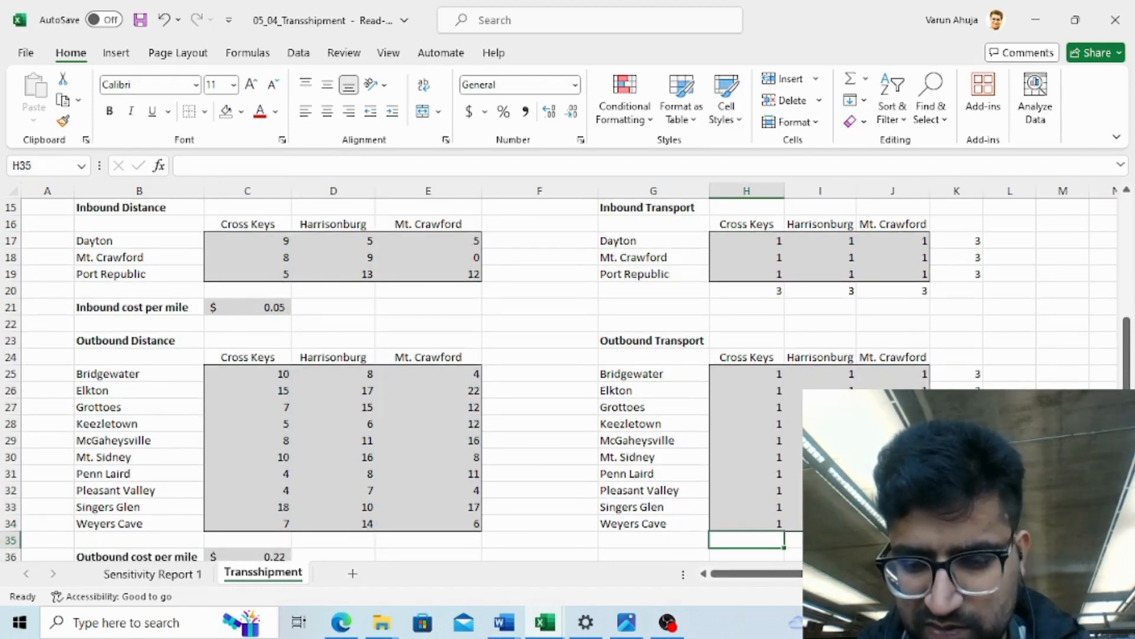
pyautogui.hotkey('shift', 'Right')
pyautogui.hotkey('shift', 'Right')
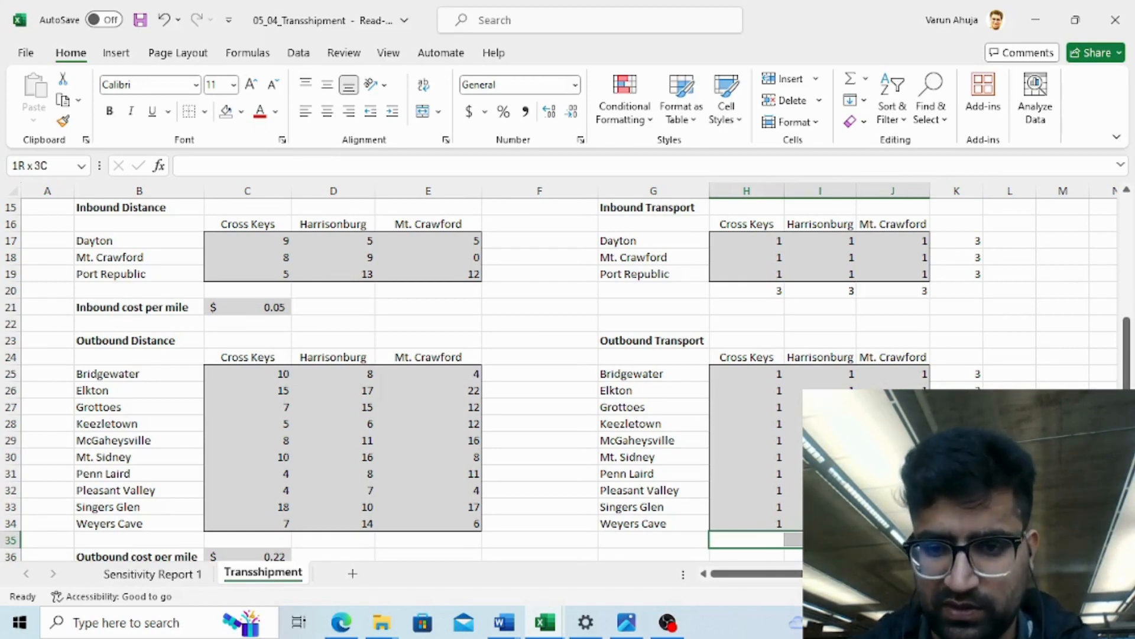
pyautogui.hotkey('alt', '=')
pyautogui.press('Return')
# - Scroll up to review the Distribution Center capacity table at the top of the sheet
pyautogui.scroll(-1, 570, 394)
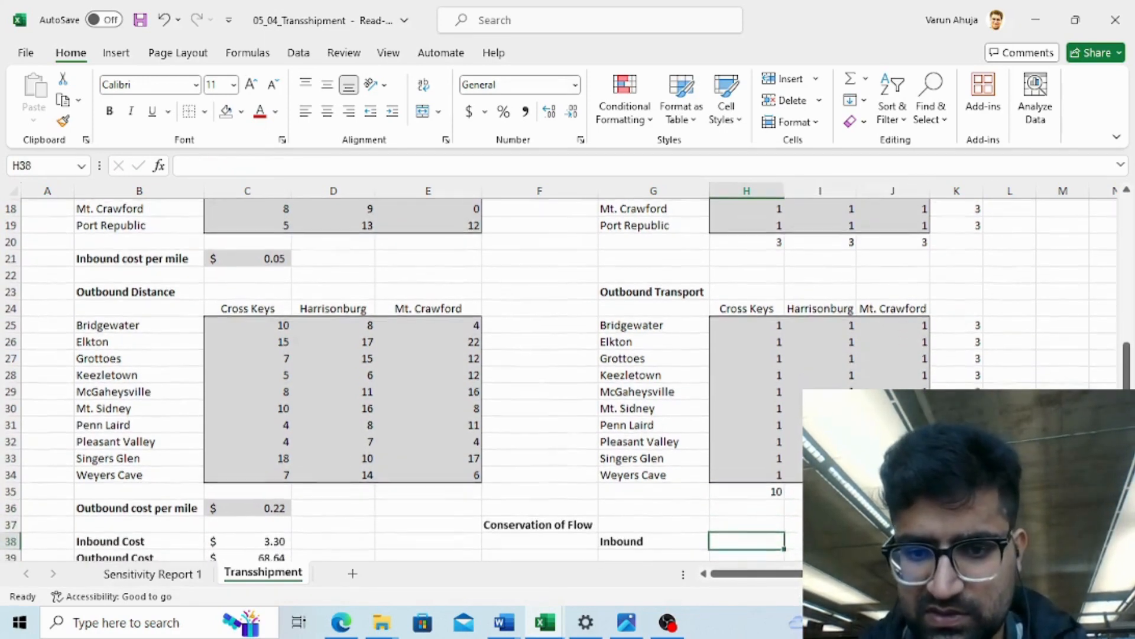
pyautogui.press('Up')
pyautogui.press('Up')
pyautogui.press('Up')
pyautogui.press('Up')
pyautogui.press('Up')
pyautogui.press('Up')
pyautogui.press('Up')
pyautogui.press('Up')
pyautogui.press('Up')
pyautogui.press('Up')
pyautogui.press('Up')
pyautogui.press('Up')
pyautogui.press('Up')
pyautogui.press('Up')
pyautogui.press('Up')
pyautogui.press('Up')
pyautogui.press('Up')
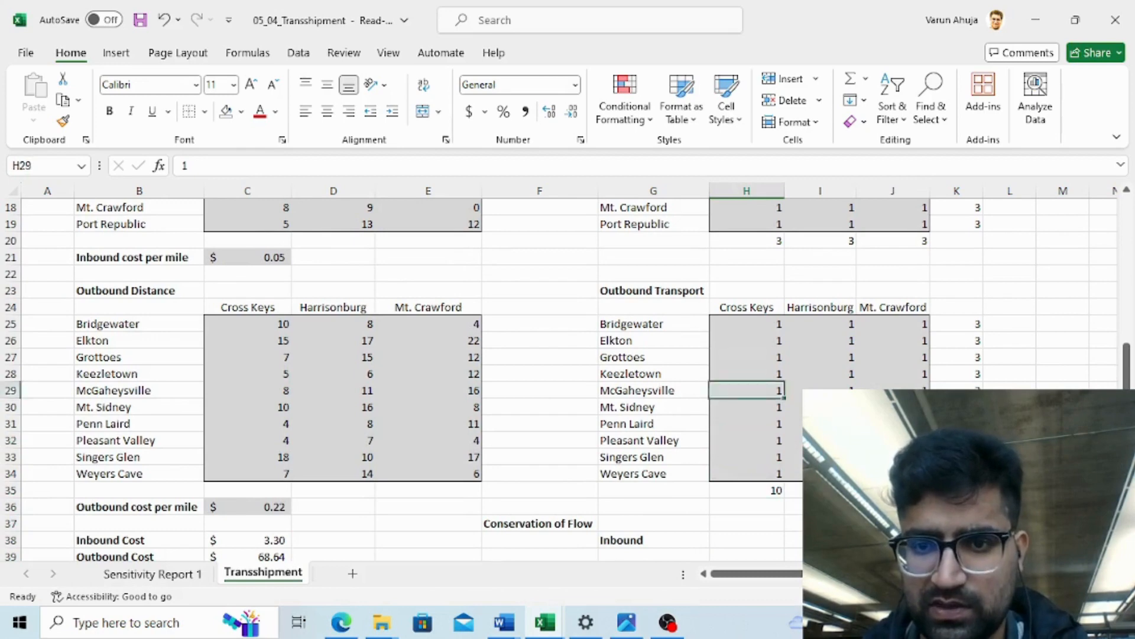
pyautogui.press('Up')
pyautogui.press('Up')
pyautogui.press('Up')
pyautogui.press('Up')
pyautogui.press('Up')
pyautogui.press('Up')
pyautogui.press('Up')
pyautogui.press('Up')
pyautogui.press('Up')
pyautogui.press('Up')
pyautogui.press('Up')
pyautogui.press('Up')
pyautogui.press('Up')
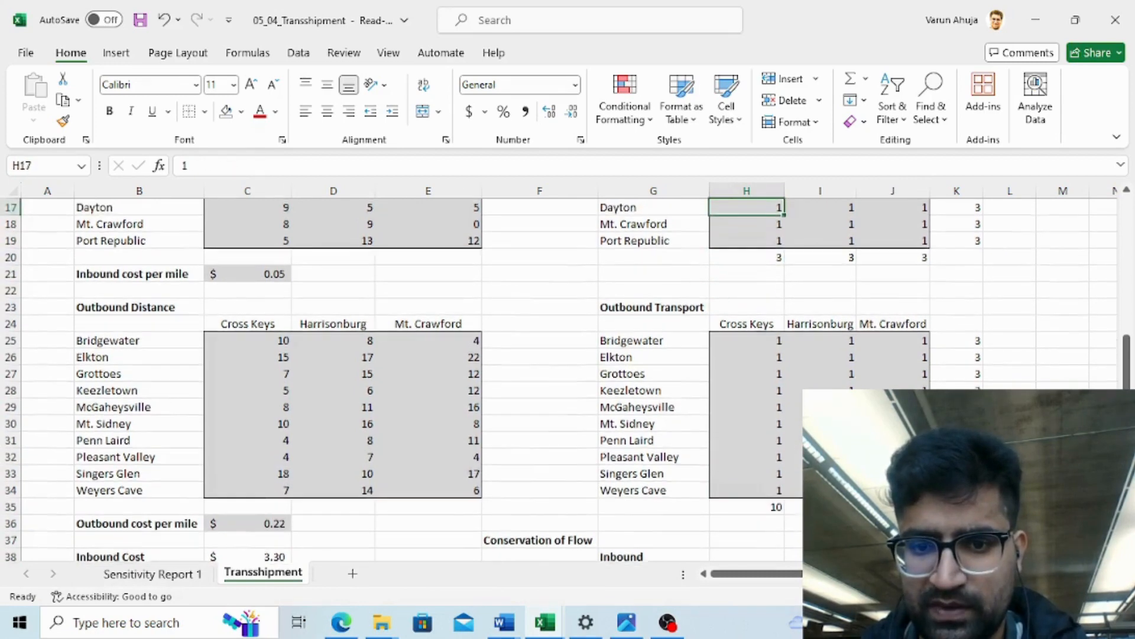
pyautogui.press('Up')
pyautogui.press('Up')
pyautogui.press('Up')
pyautogui.press('Up')
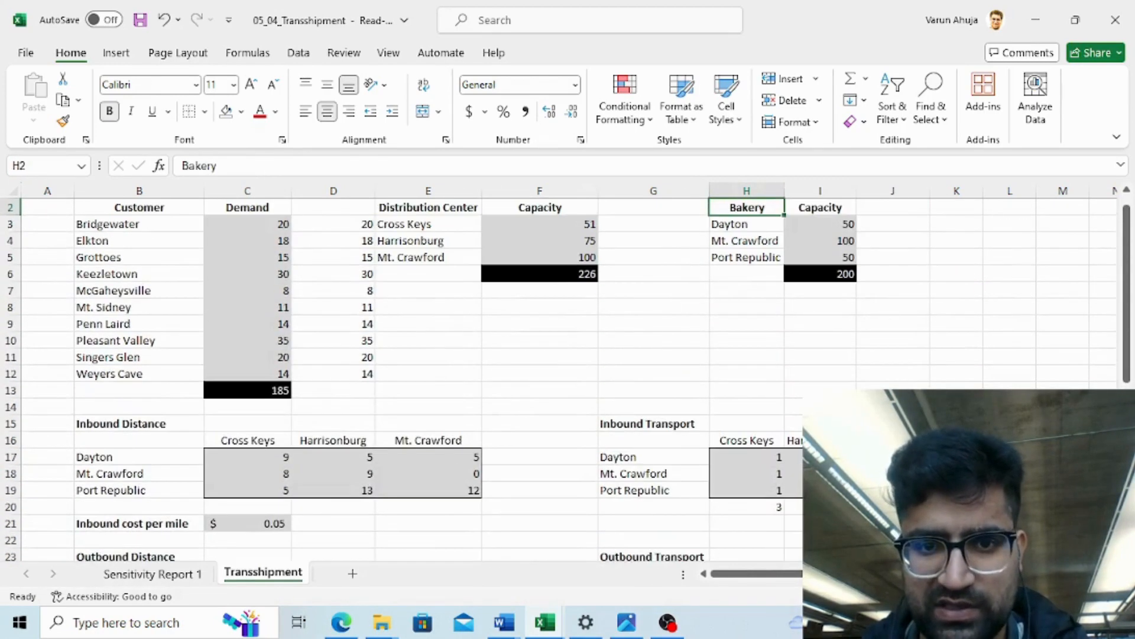
pyautogui.press('Left')
pyautogui.press('Left')
pyautogui.press('Left')
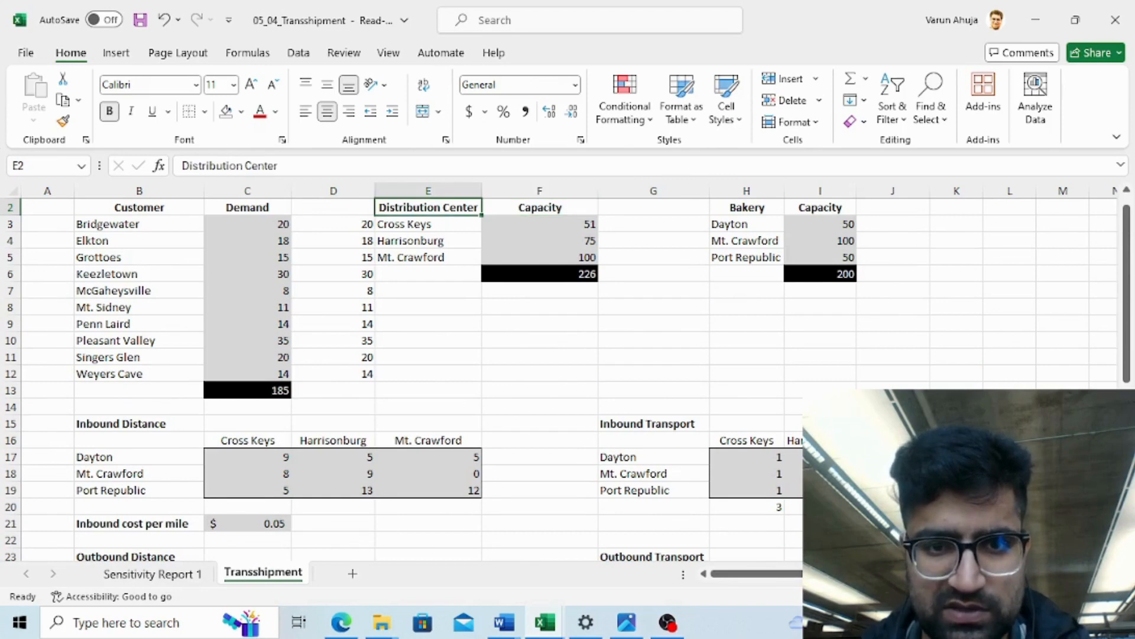
pyautogui.hotkey('shift', 'Right')
pyautogui.hotkey('shift', 'Down')
pyautogui.hotkey('shift', 'Down')
pyautogui.hotkey('shift', 'Down')
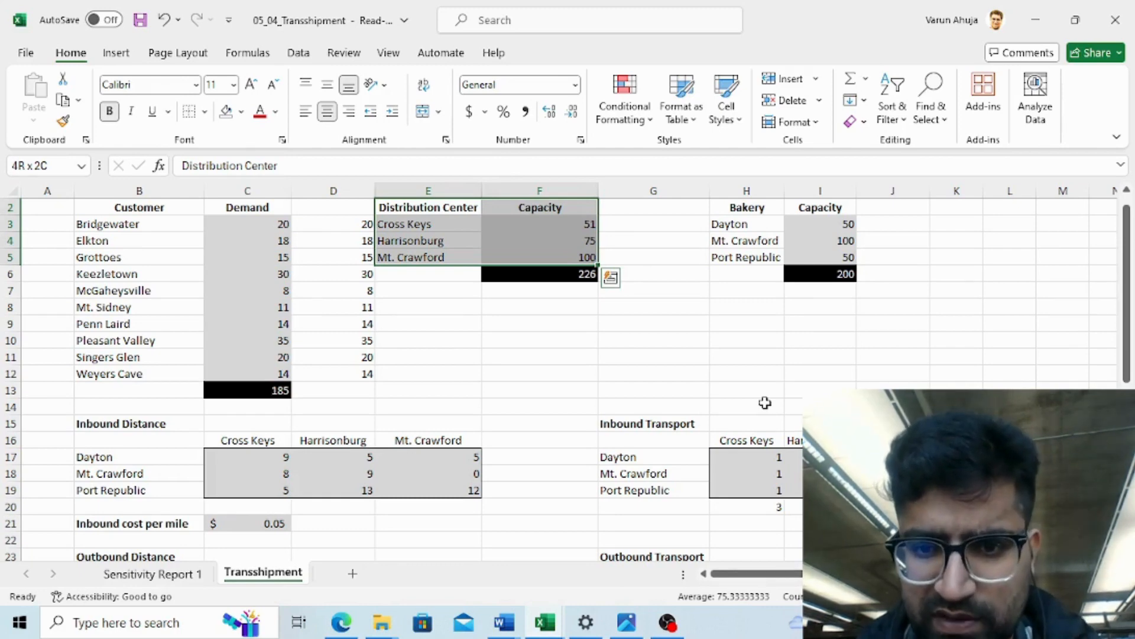
pyautogui.click(647, 340)
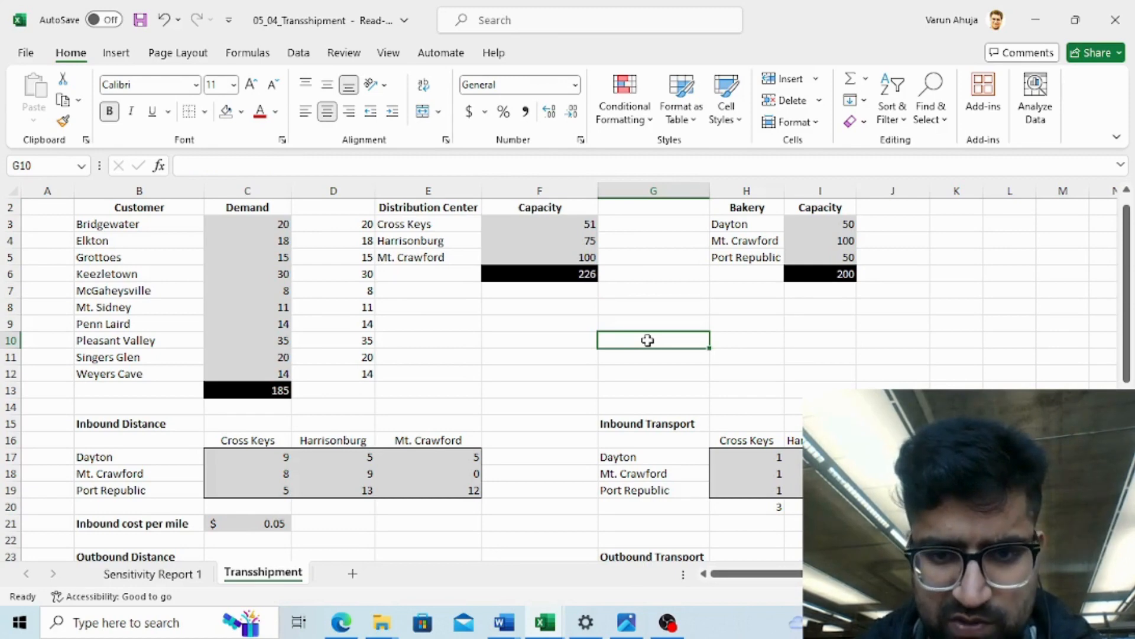
pyautogui.rightClick(684, 338)
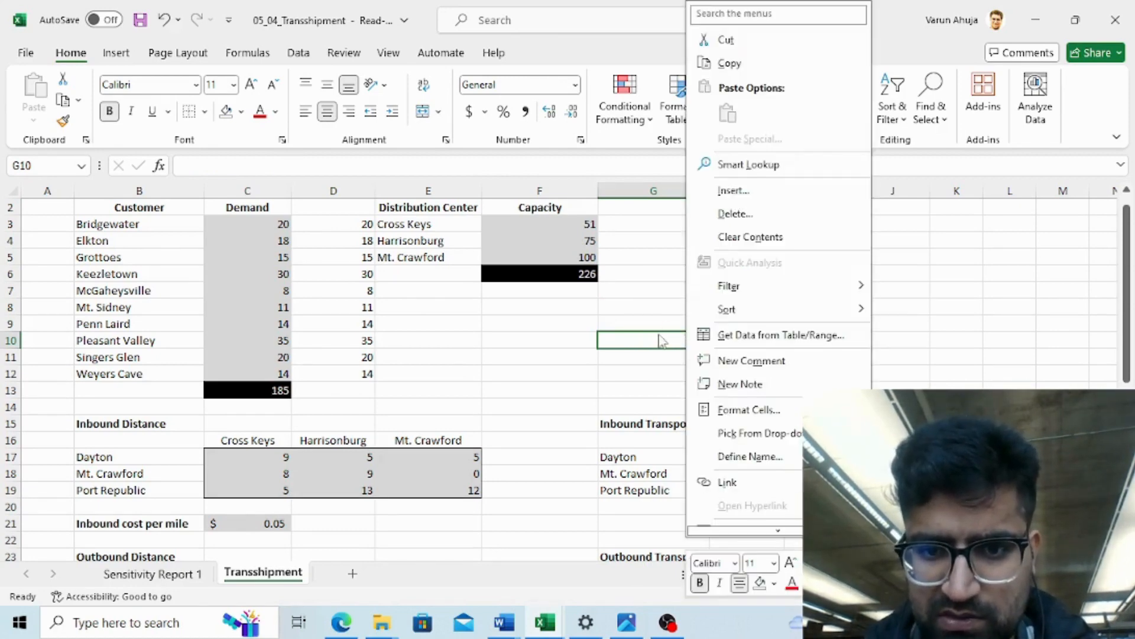
pyautogui.click(658, 335)
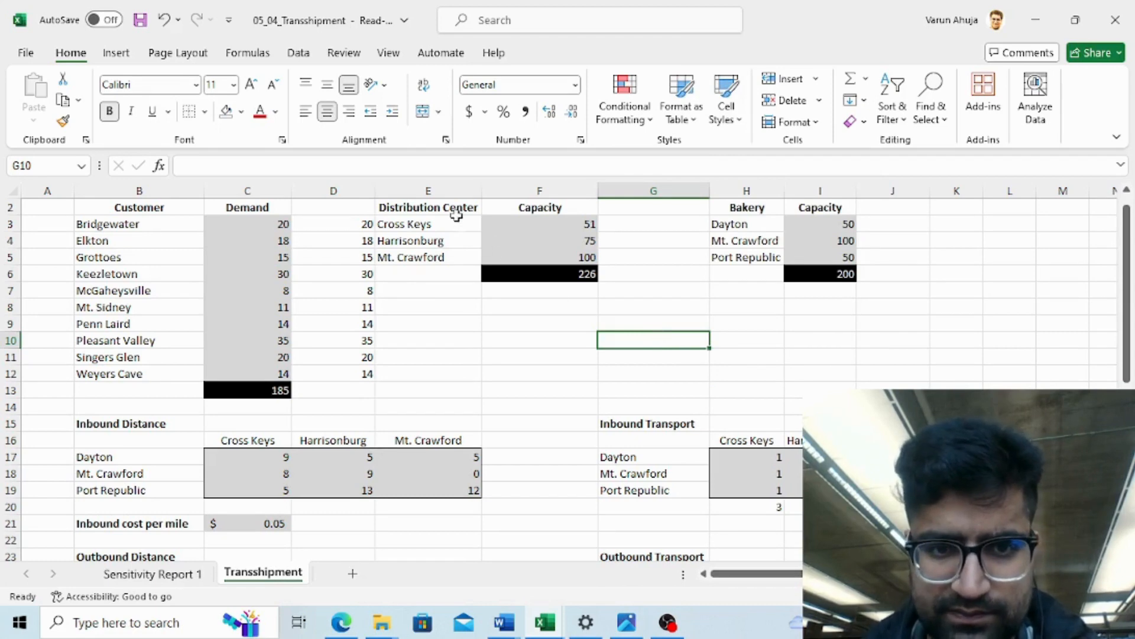
# - Copy the Distribution Center and Capacity table and paste it transposed starting at G8
pyautogui.click(439, 205)
pyautogui.hotkey('shift', 'Right')
pyautogui.hotkey('shift', 'Down')
pyautogui.hotkey('shift', 'Down')
pyautogui.hotkey('shift', 'Down')
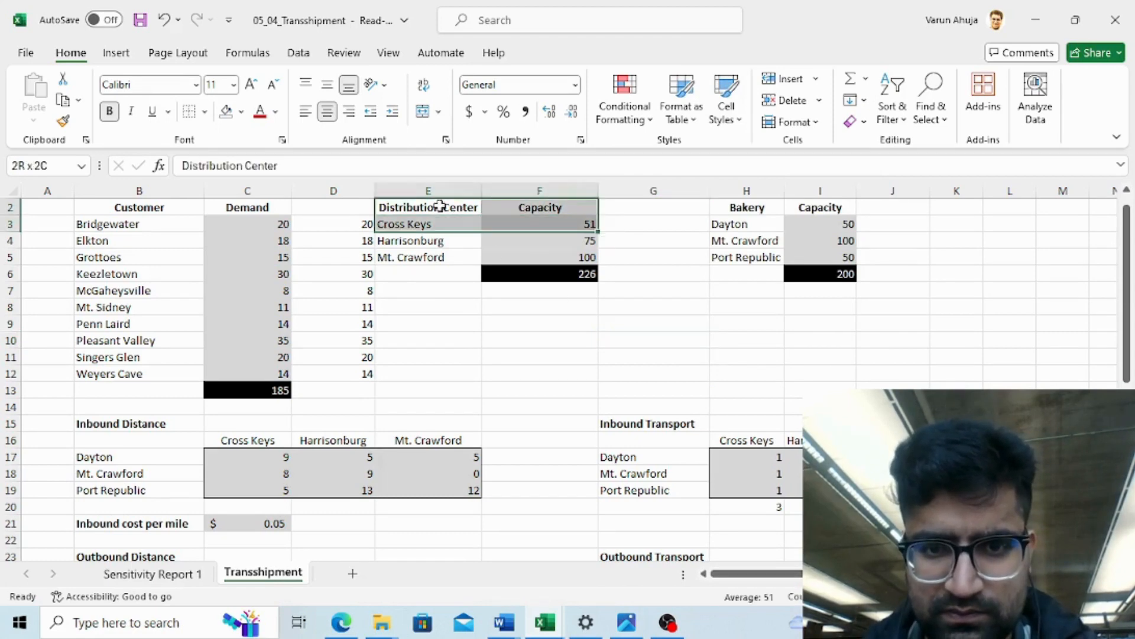
pyautogui.hotkey('ctrl', 'c')
pyautogui.press('Right')
pyautogui.press('Right')
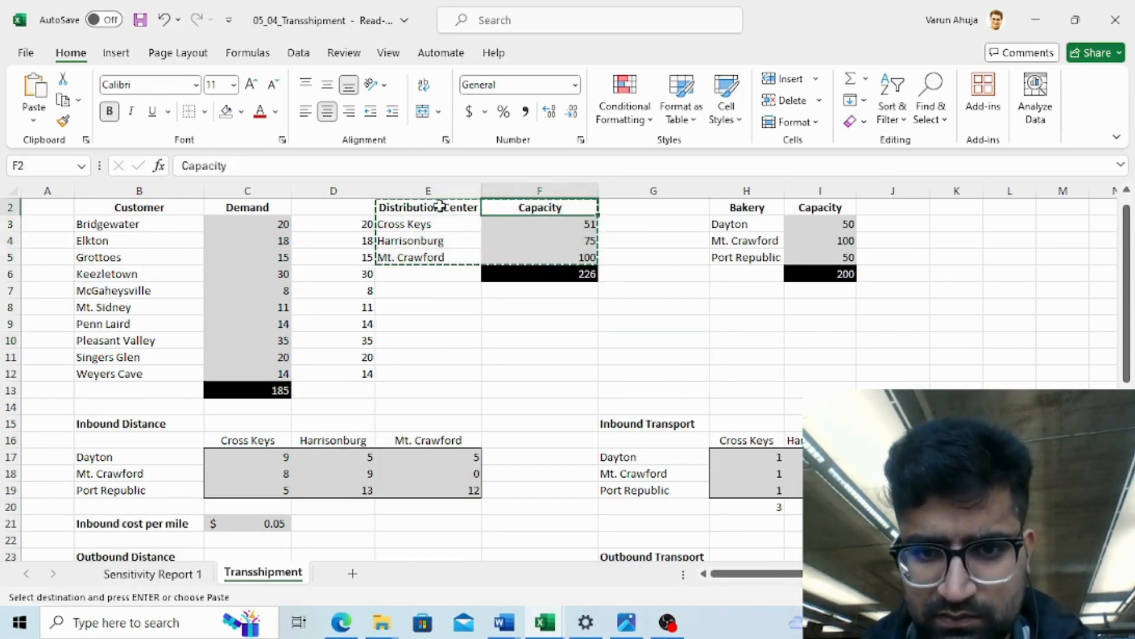
pyautogui.press('Down')
pyautogui.press('Down')
pyautogui.press('Down')
pyautogui.press('Down')
pyautogui.press('Down')
pyautogui.press('Down')
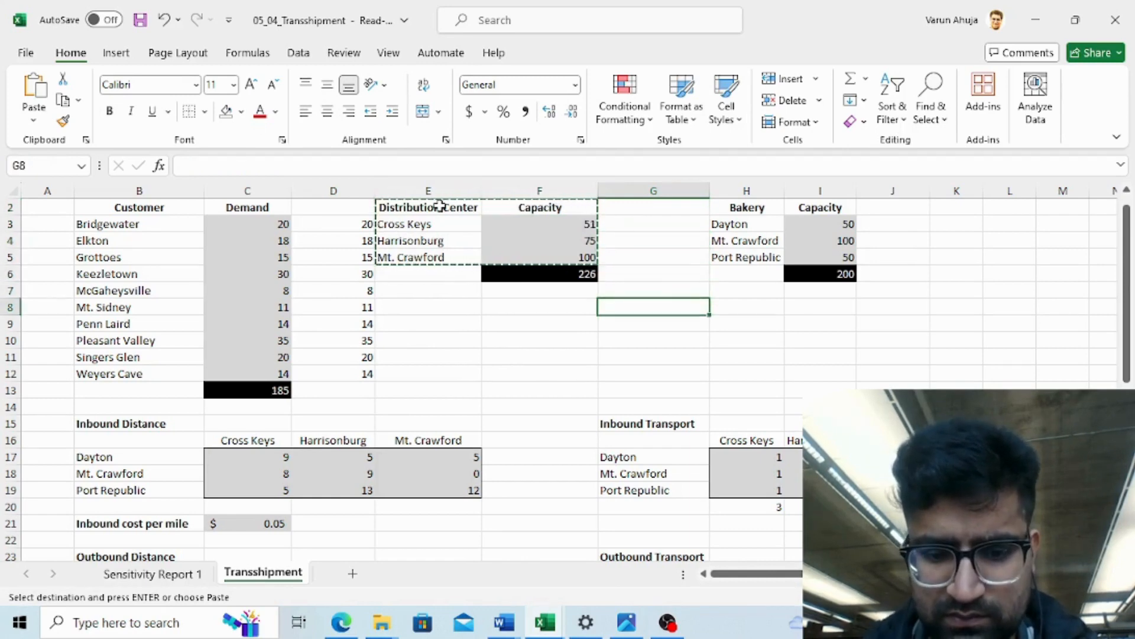
pyautogui.hotkey('ctrl', 'v')
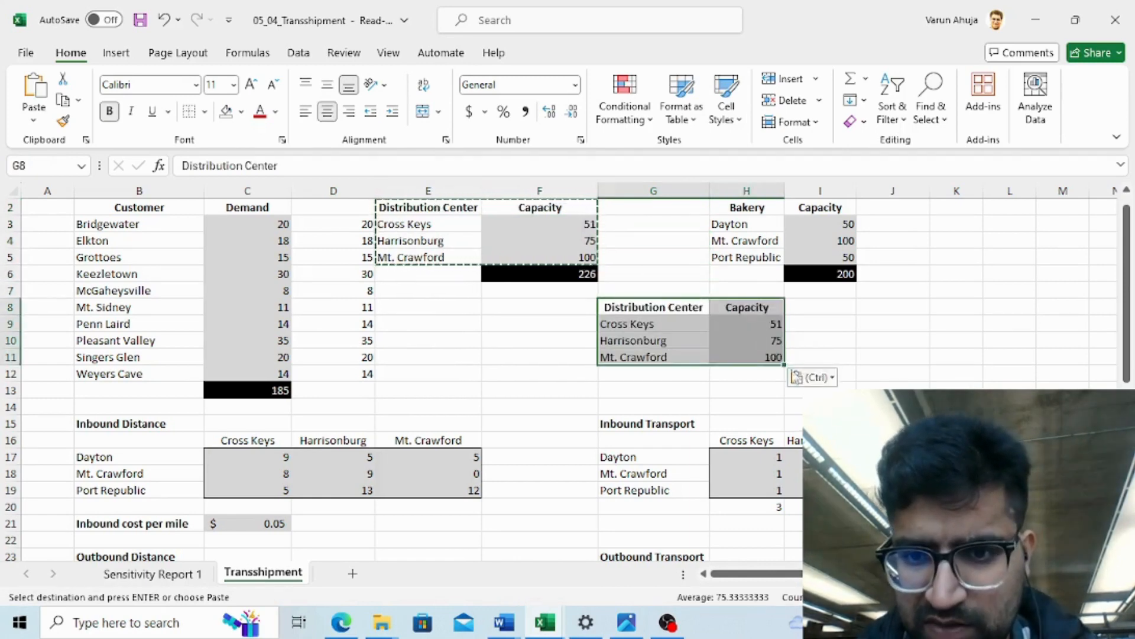
pyautogui.click(826, 381)
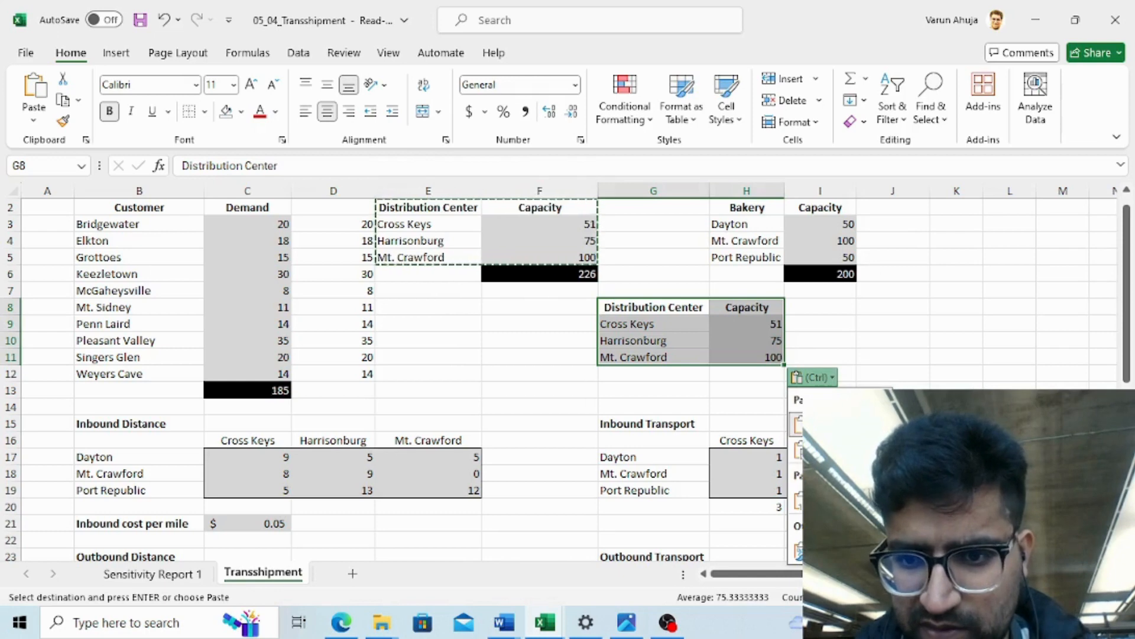
pyautogui.click(855, 456)
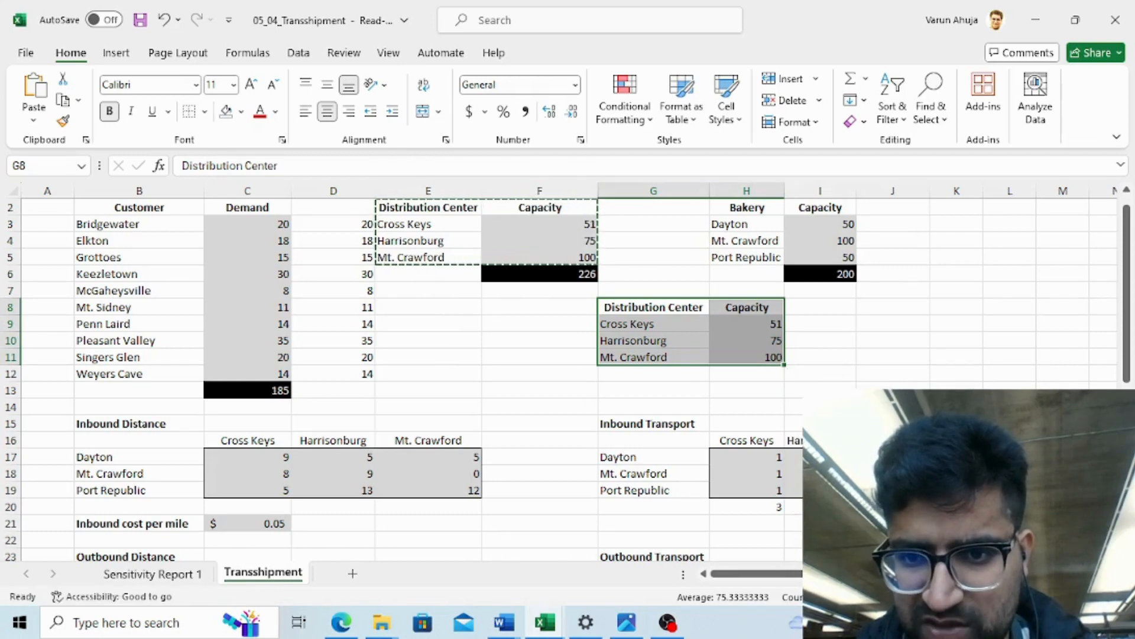
pyautogui.click(798, 382)
# - In the Conservation of Flow Inbound row, enter a formula referencing the Inbound Transport column totals H20:J20
pyautogui.press('Up')
pyautogui.press('Up')
pyautogui.press('Up')
pyautogui.press('Up')
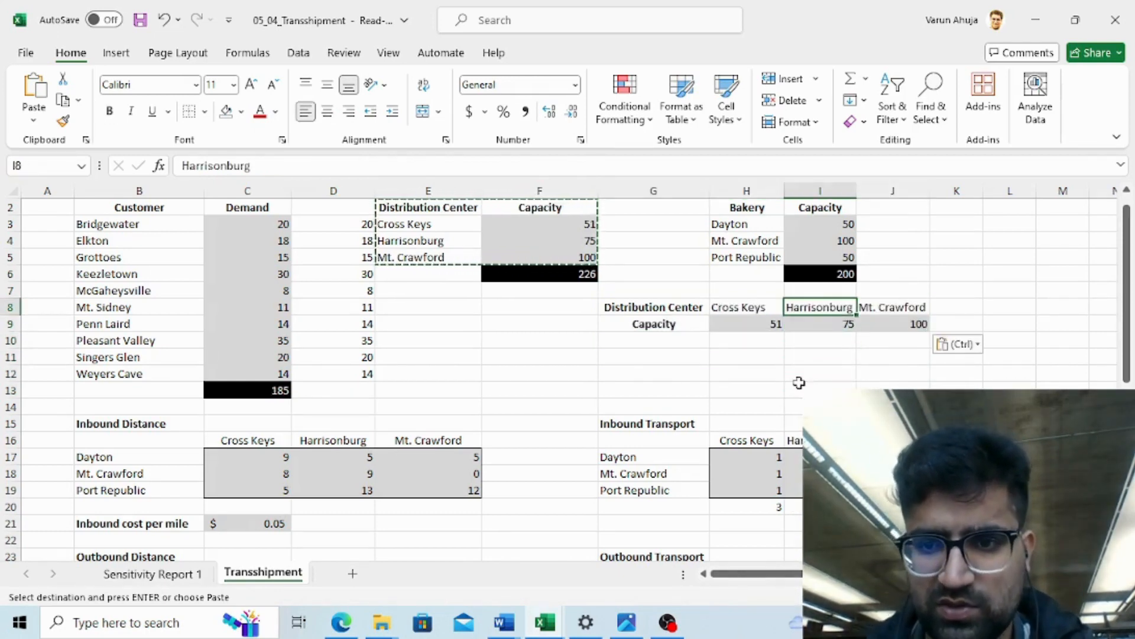
pyautogui.press('Down')
pyautogui.press('Down')
pyautogui.press('Down')
pyautogui.press('Down')
pyautogui.press('Down')
pyautogui.press('Down')
pyautogui.press('Down')
pyautogui.press('Down')
pyautogui.press('Down')
pyautogui.press('Down')
pyautogui.press('Down')
pyautogui.press('Down')
pyautogui.press('Down')
pyautogui.press('Down')
pyautogui.press('Down')
pyautogui.press('Down')
pyautogui.press('Down')
pyautogui.press('Down')
pyautogui.press('Down')
pyautogui.press('Down')
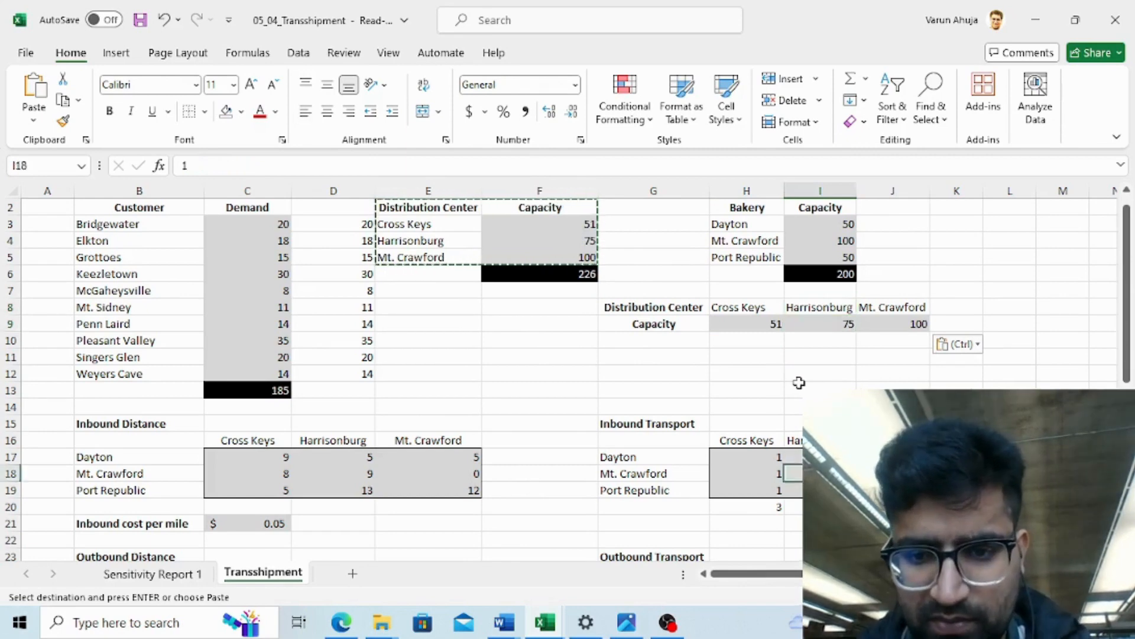
pyautogui.press('Down')
pyautogui.press('Down')
pyautogui.press('Down')
pyautogui.press('Down')
pyautogui.press('Down')
pyautogui.press('Down')
pyautogui.press('Down')
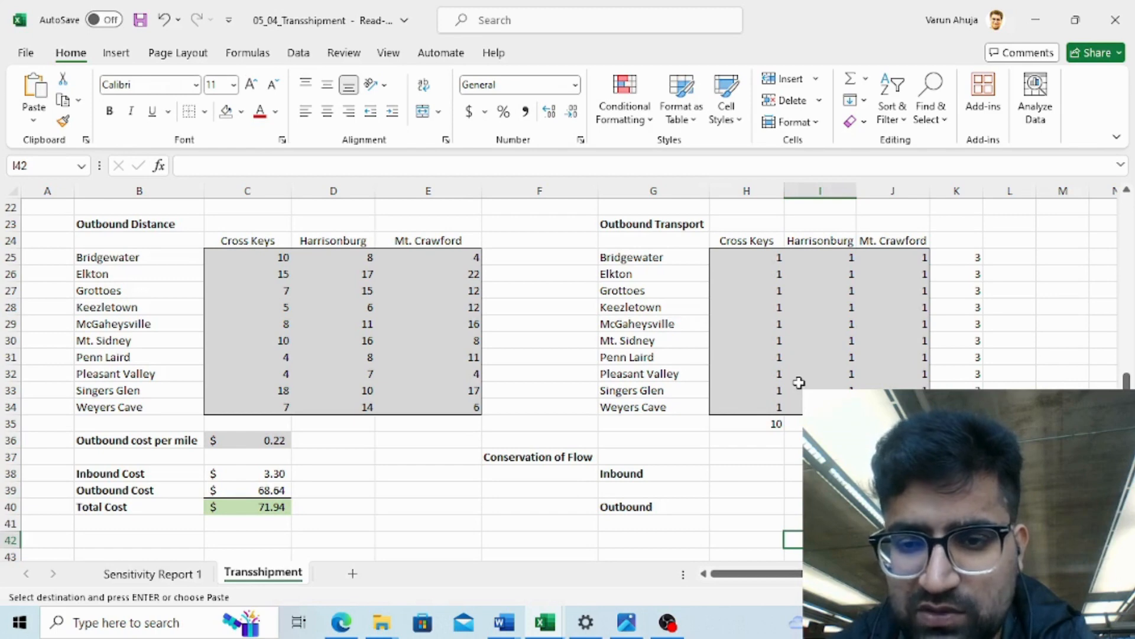
pyautogui.press('Down')
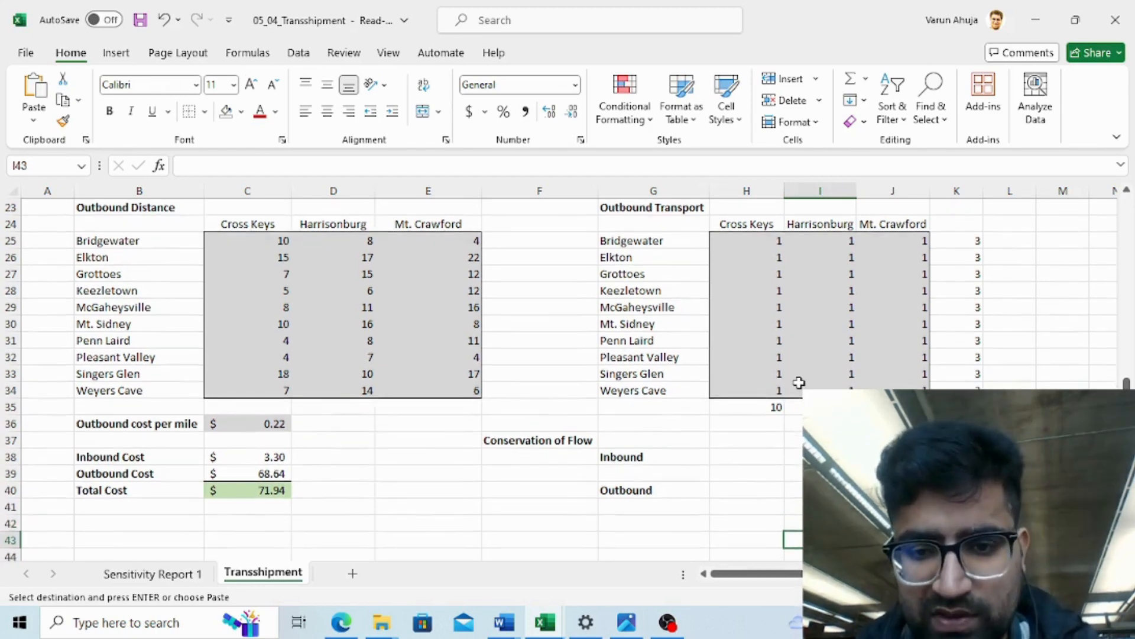
pyautogui.press('Up')
pyautogui.press('Up')
pyautogui.press('Up')
pyautogui.press('Up')
pyautogui.press('Up')
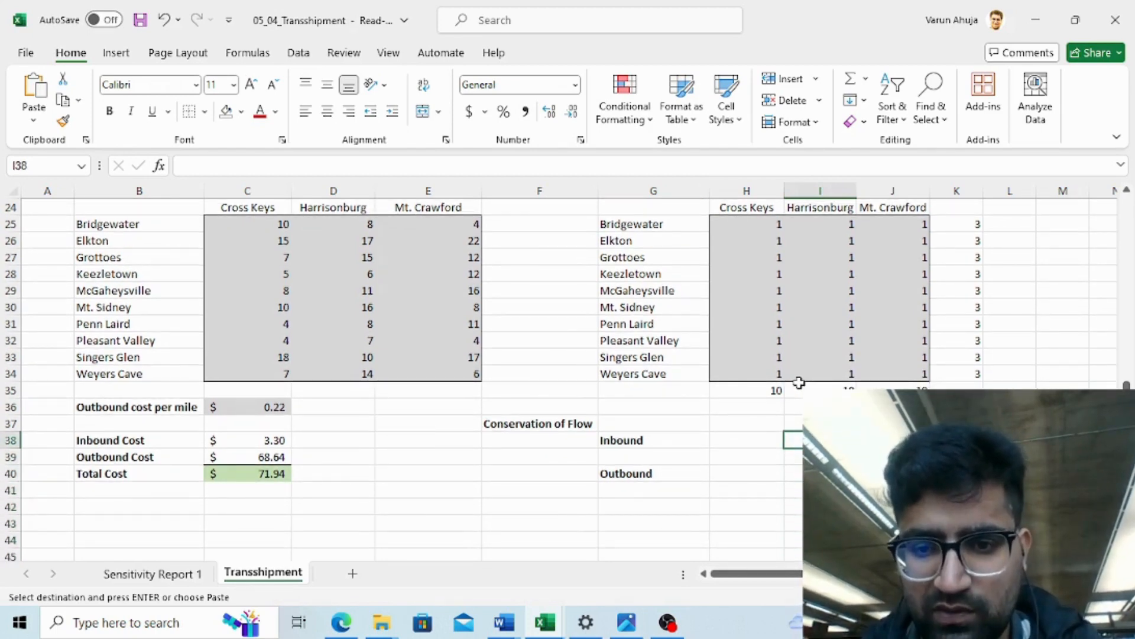
pyautogui.press('Left')
pyautogui.hotkey('shift', 'Right')
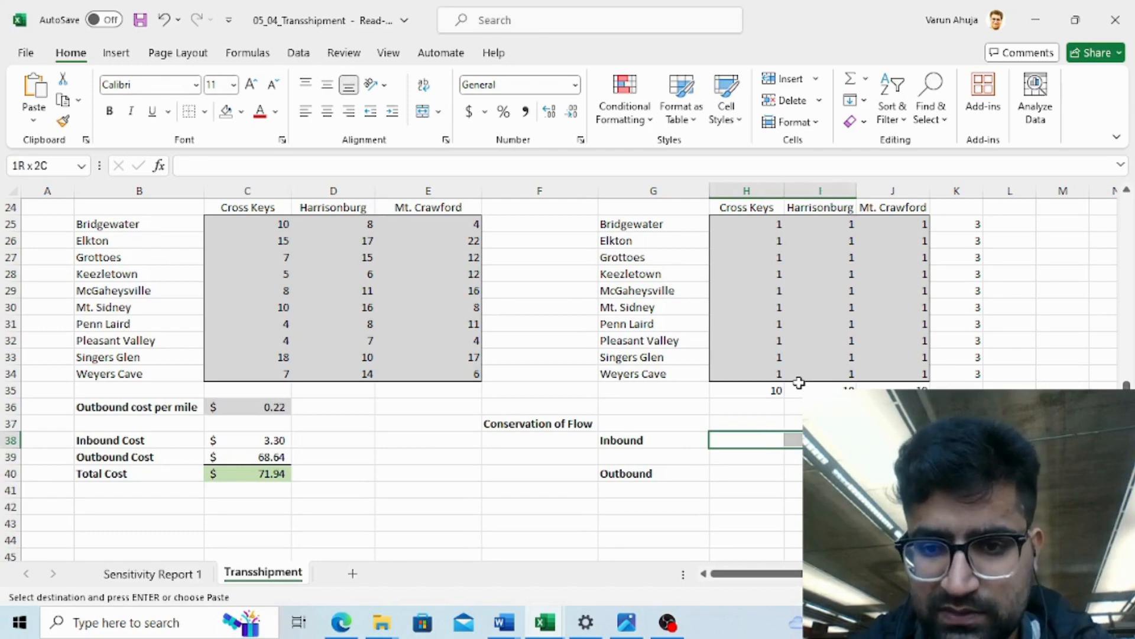
pyautogui.write('=')
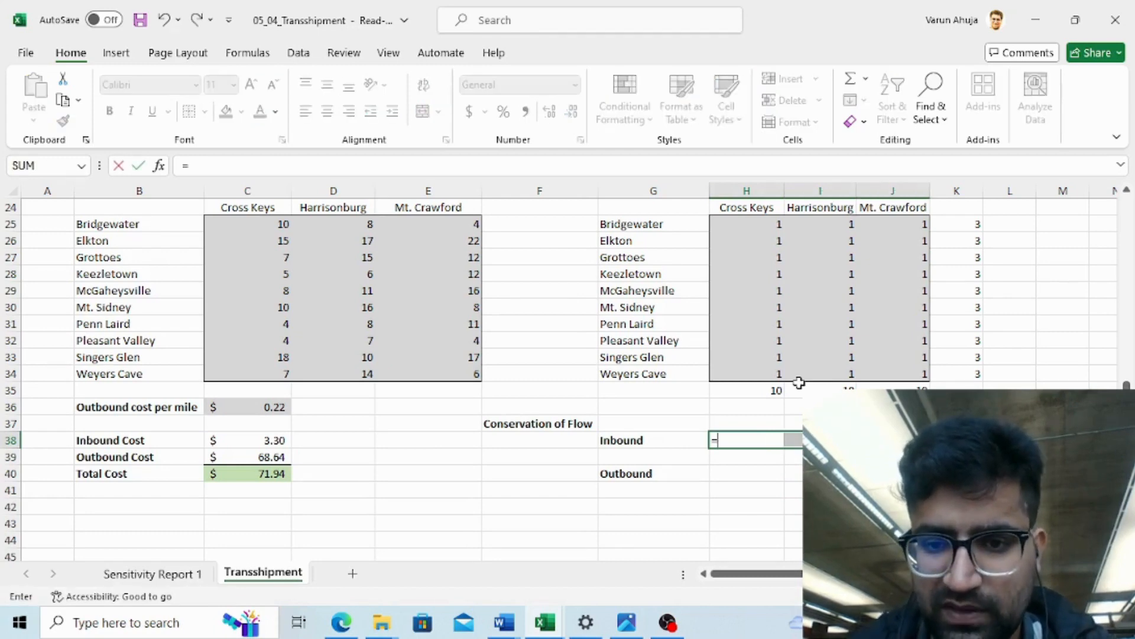
pyautogui.click(797, 281)
pyautogui.press('Up')
pyautogui.press('Up')
pyautogui.press('Up')
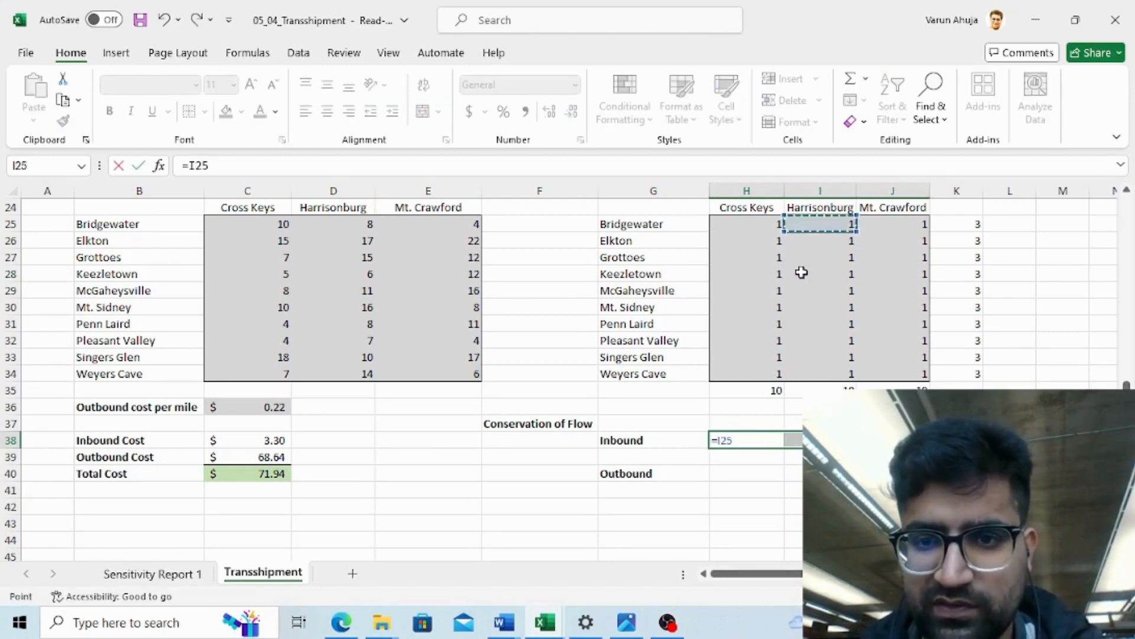
pyautogui.press('Up')
pyautogui.press('Up')
pyautogui.press('Up')
pyautogui.press('Up')
pyautogui.press('Up')
pyautogui.press('Up')
pyautogui.press('Up')
pyautogui.press('Up')
pyautogui.press('Up')
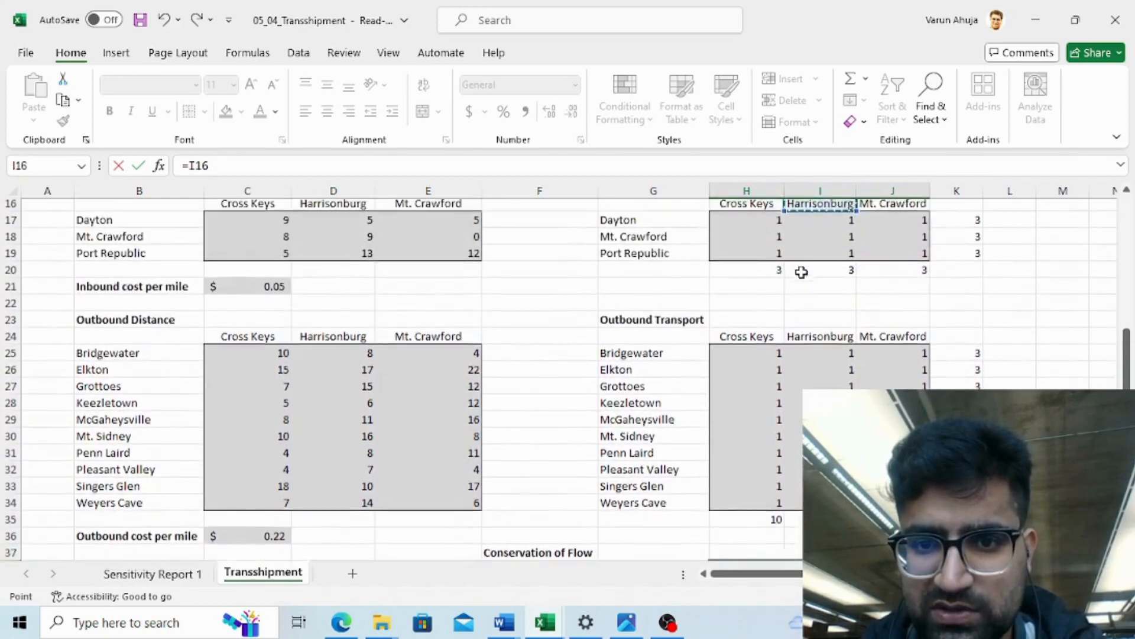
pyautogui.press('Down')
pyautogui.press('Down')
pyautogui.press('Down')
pyautogui.press('Down')
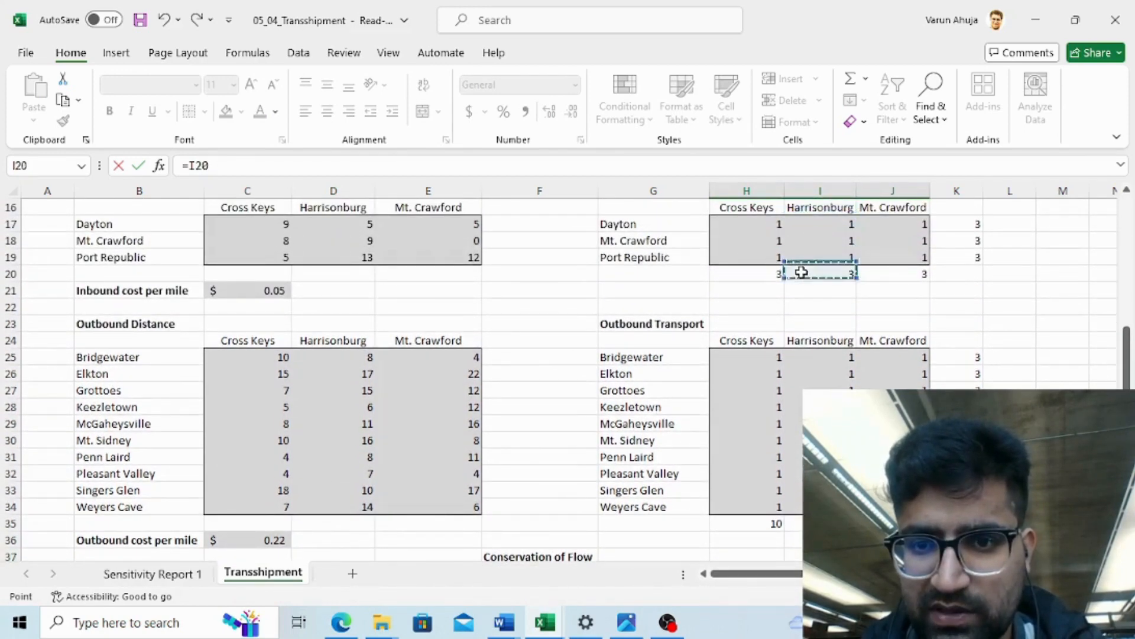
pyautogui.press('Left')
pyautogui.hotkey('shift', 'Right')
pyautogui.hotkey('shift', 'Right')
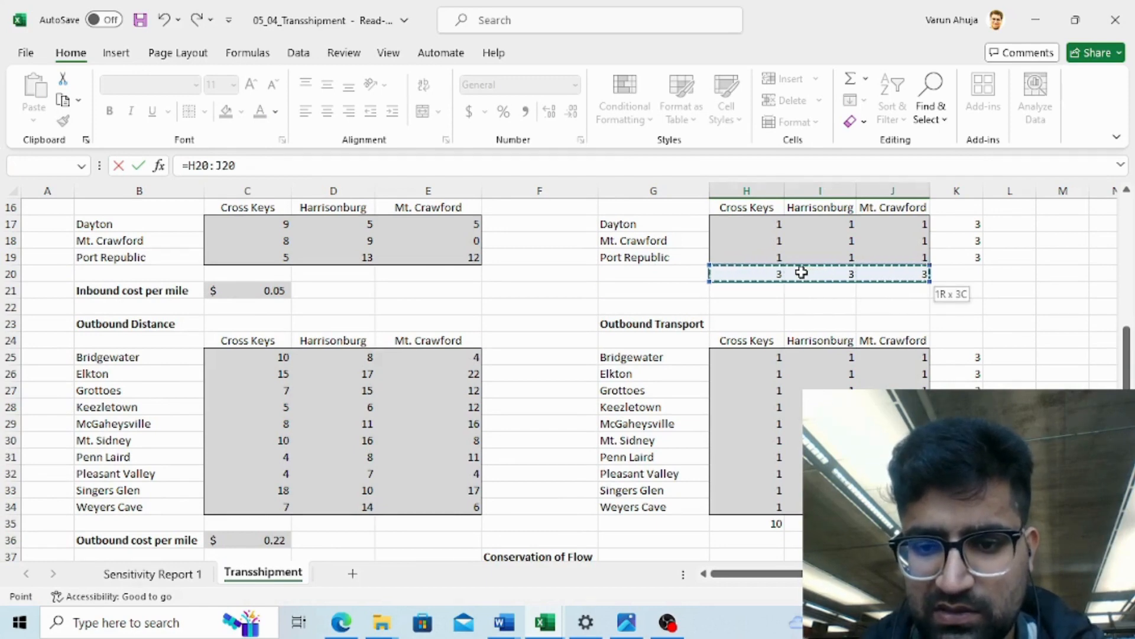
pyautogui.press('Return')
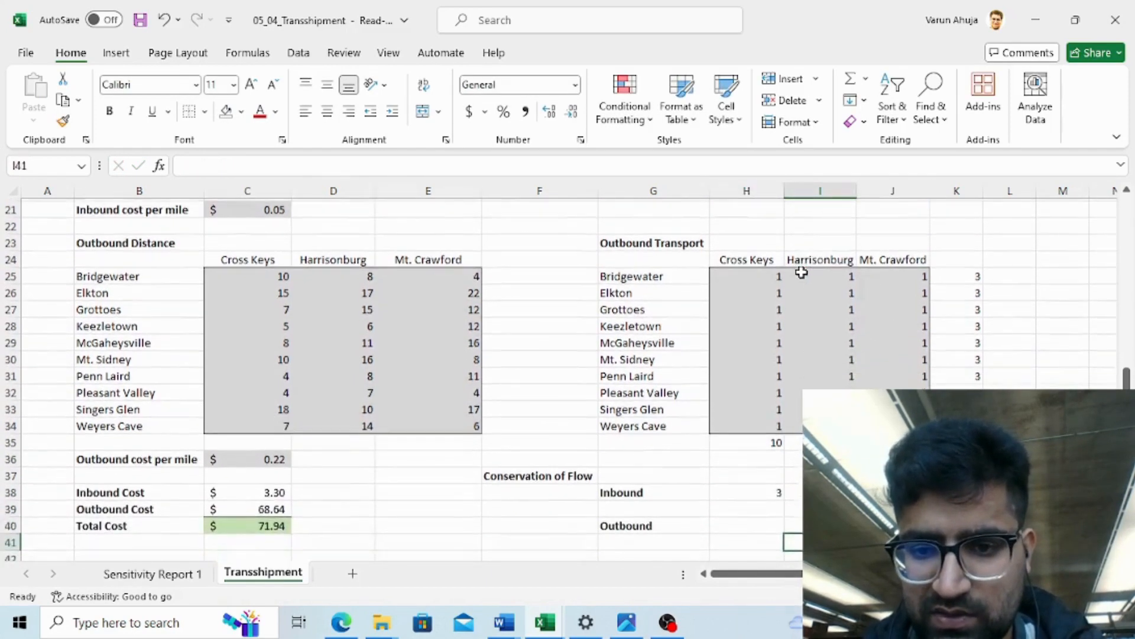
# - In the Conservation of Flow Outbound row, enter a formula referencing the Outbound Transport column totals H35:J35 across H40:J40
pyautogui.press('Up')
pyautogui.press('Left')
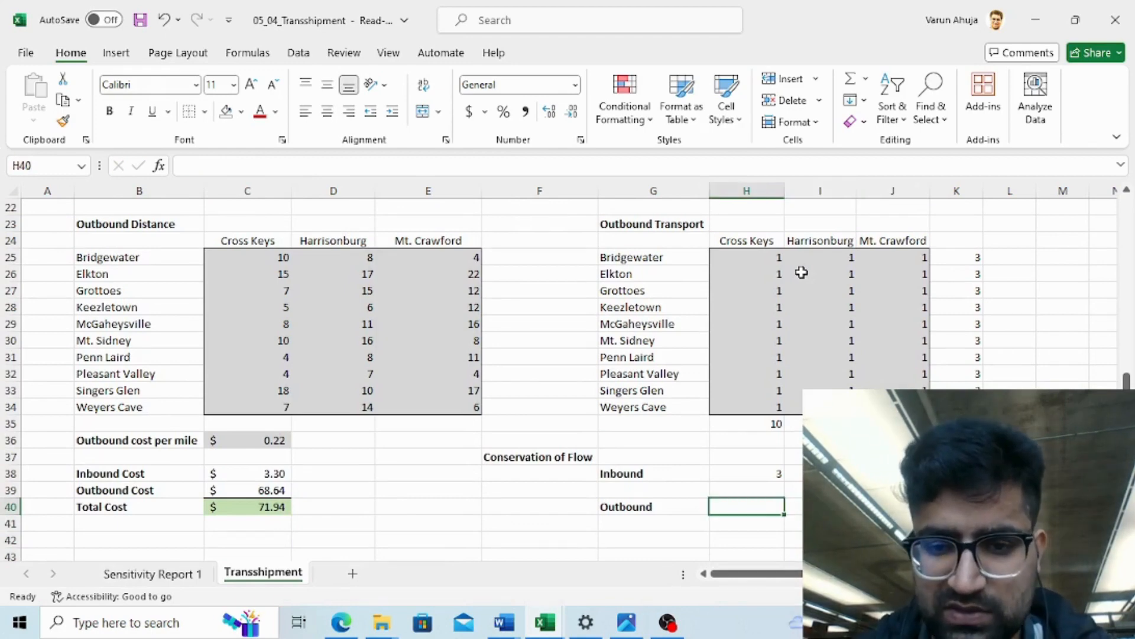
pyautogui.hotkey('shift', 'Right')
pyautogui.hotkey('shift', 'Right')
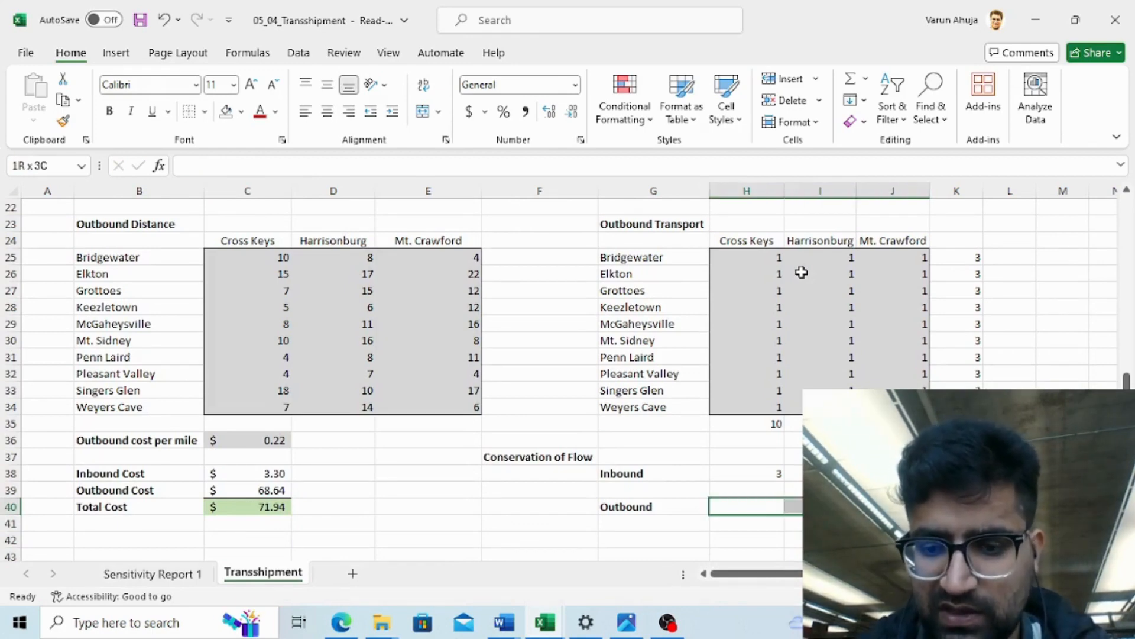
pyautogui.write('=')
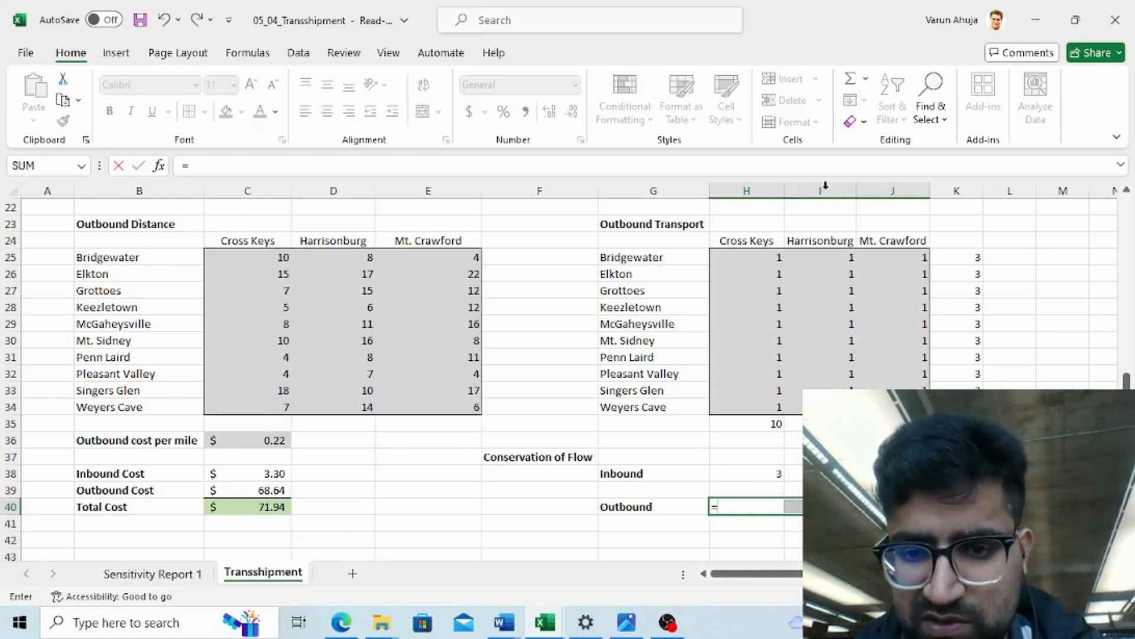
pyautogui.click(747, 418)
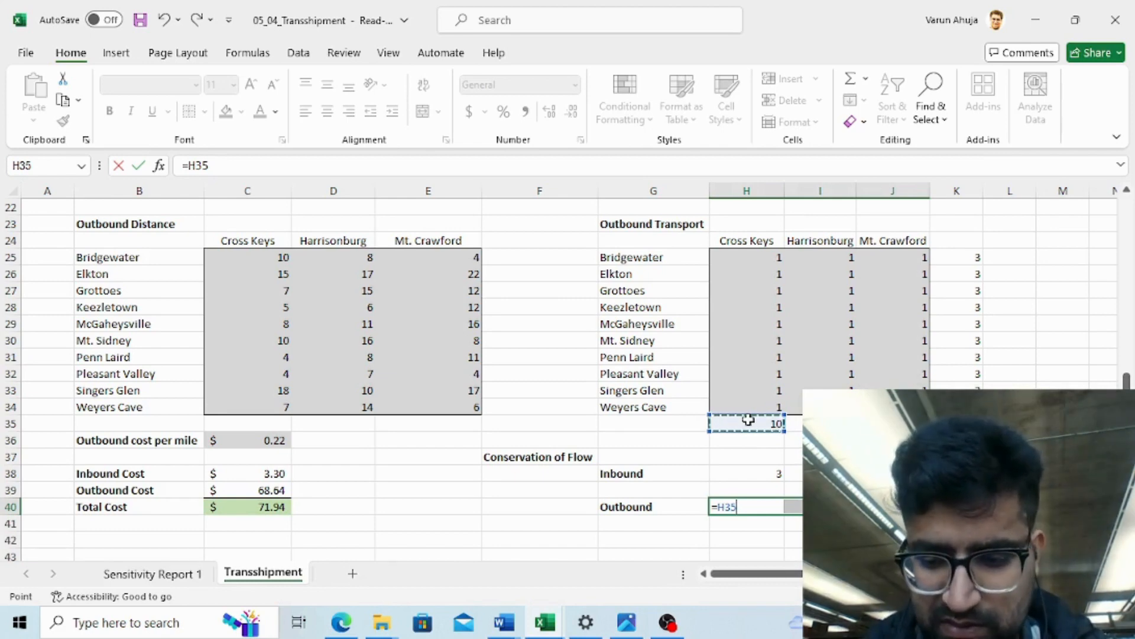
pyautogui.hotkey('ctrl', 'Return')
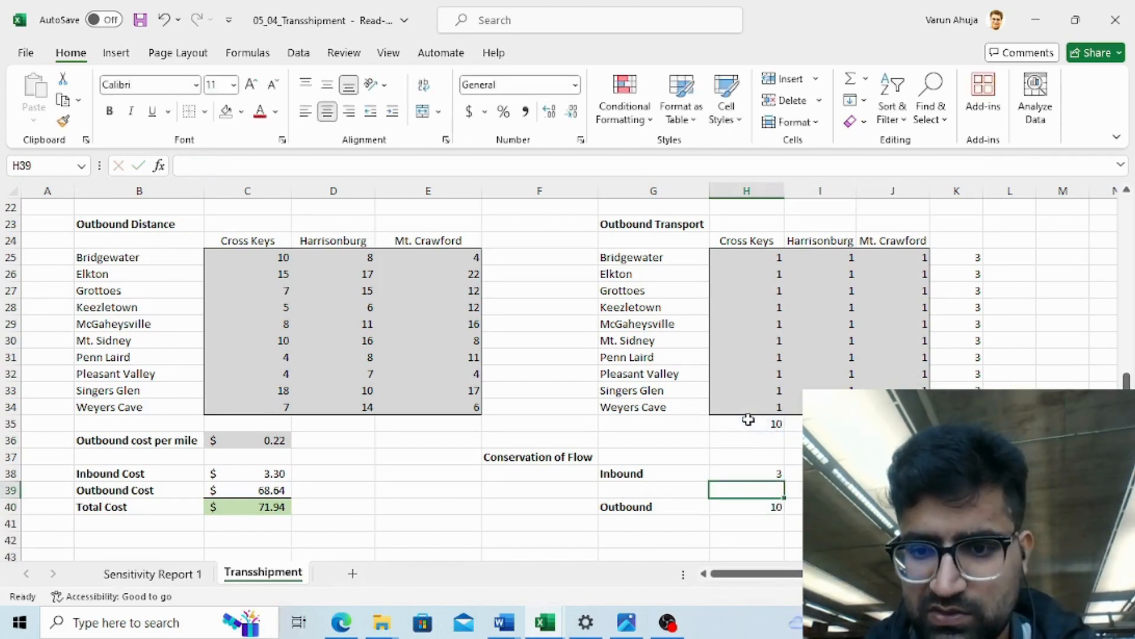
# - Enter an equals sign as text in H39 between the Inbound and Outbound rows
pyautogui.press('Up')
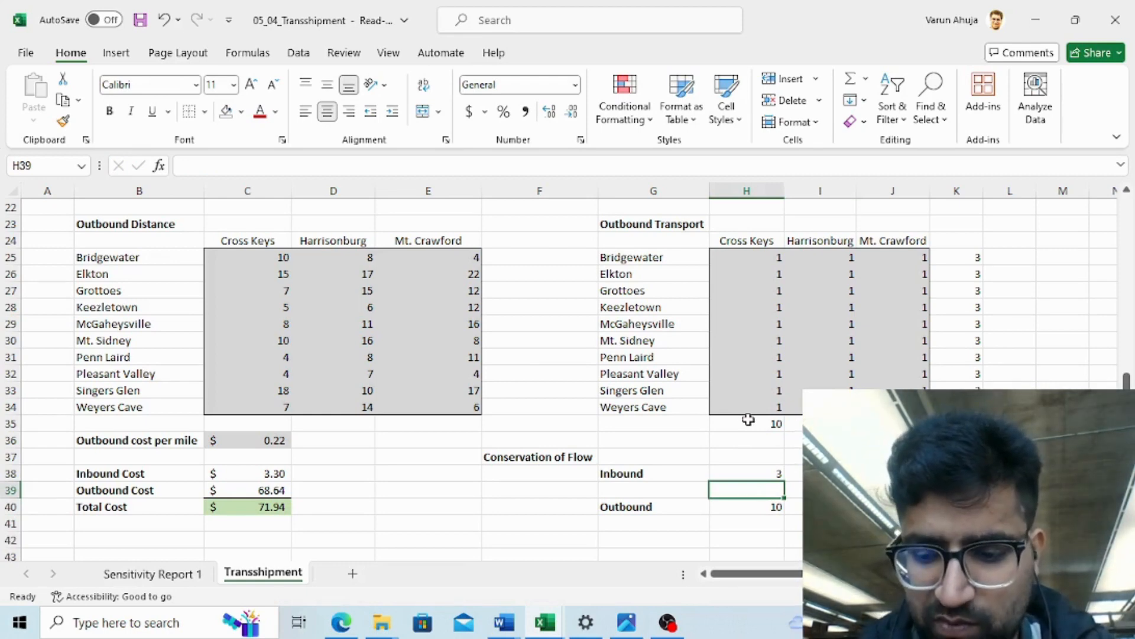
pyautogui.write("'=")
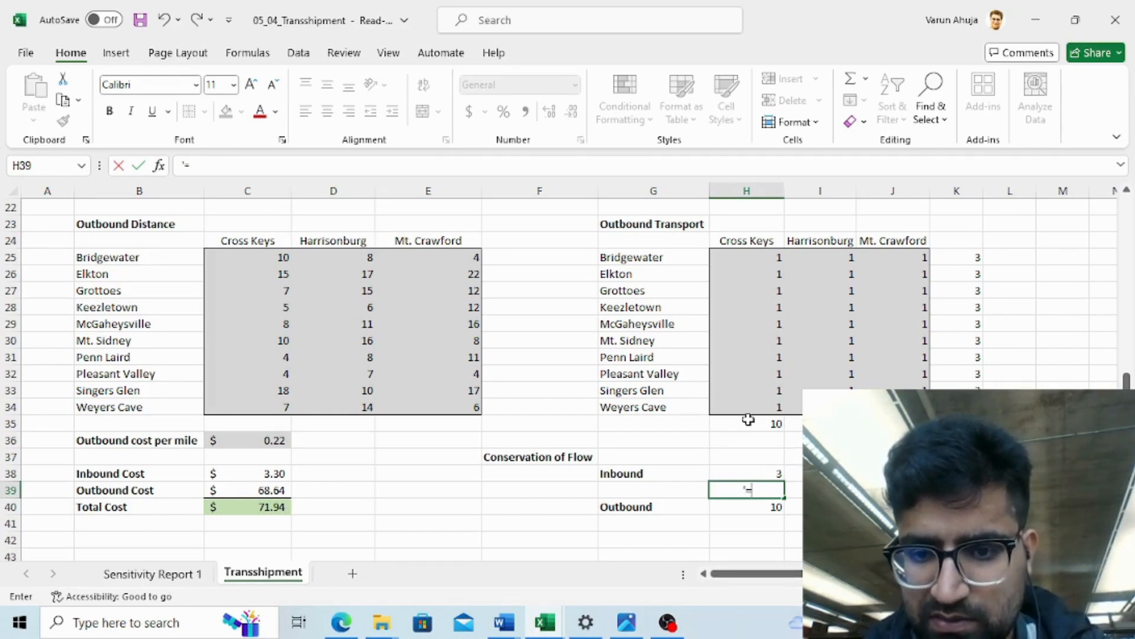
pyautogui.press('Return')
pyautogui.press('Up')
pyautogui.hotkey('shift', 'Right')
pyautogui.hotkey('shift', 'Right')
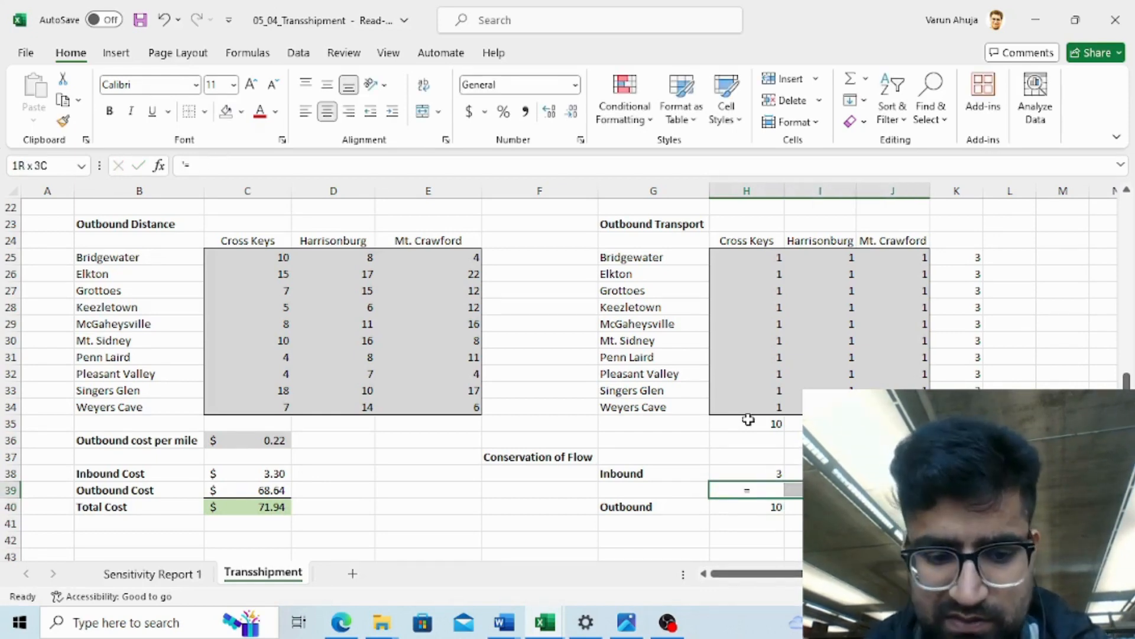
pyautogui.press('Return')
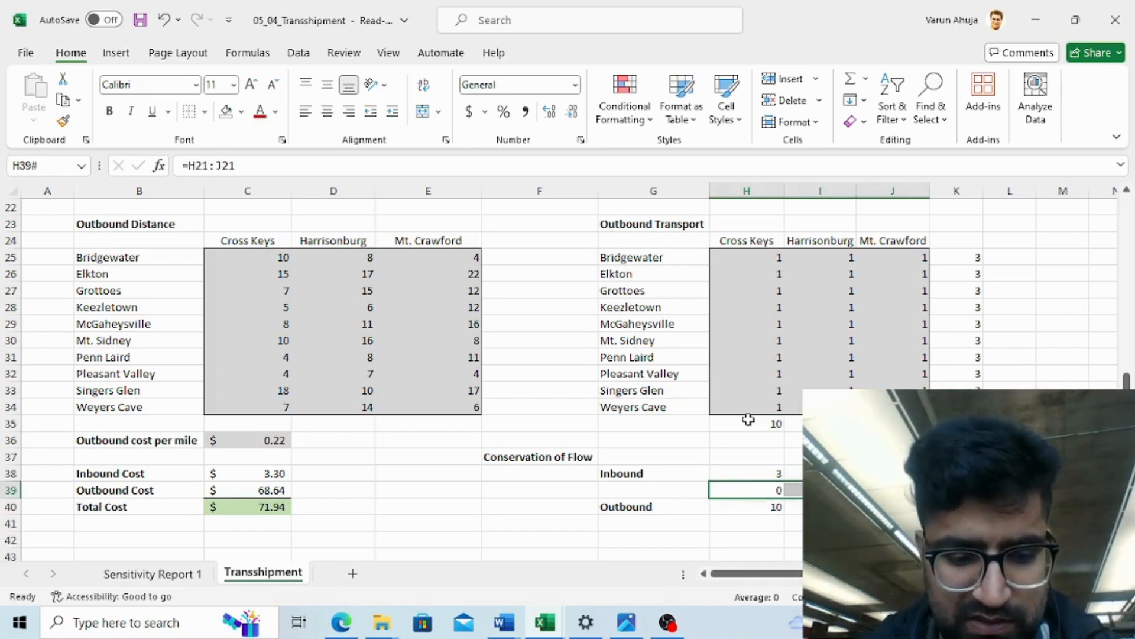
pyautogui.hotkey('ctrl', 'z')
# - Copy the text equals sign from H39 into I39:J39
pyautogui.press('Left')
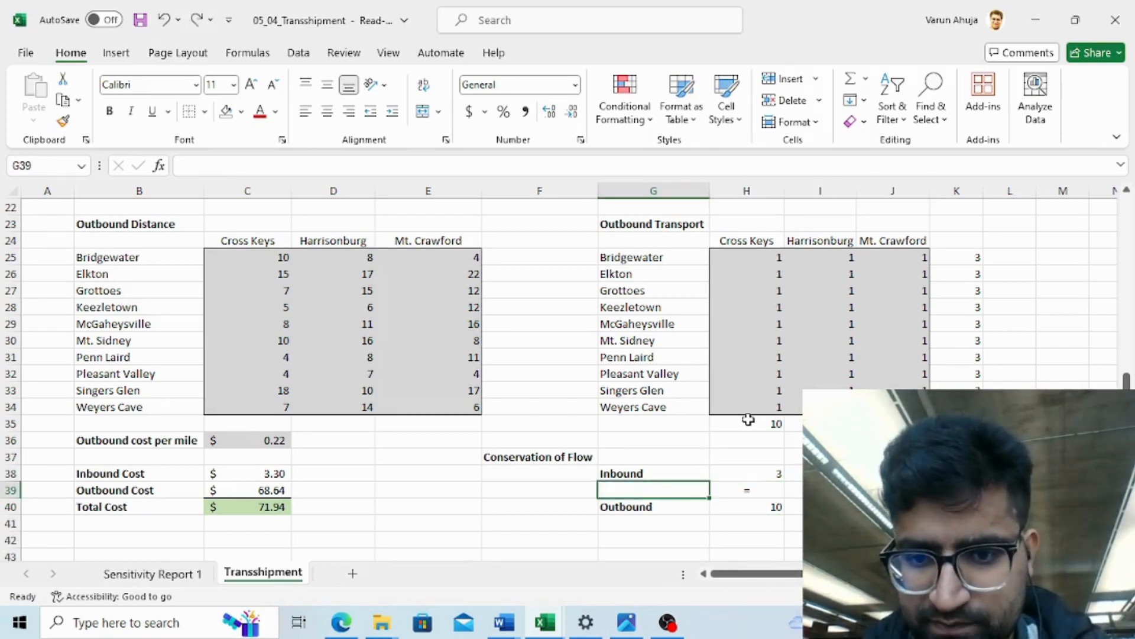
pyautogui.press('Right')
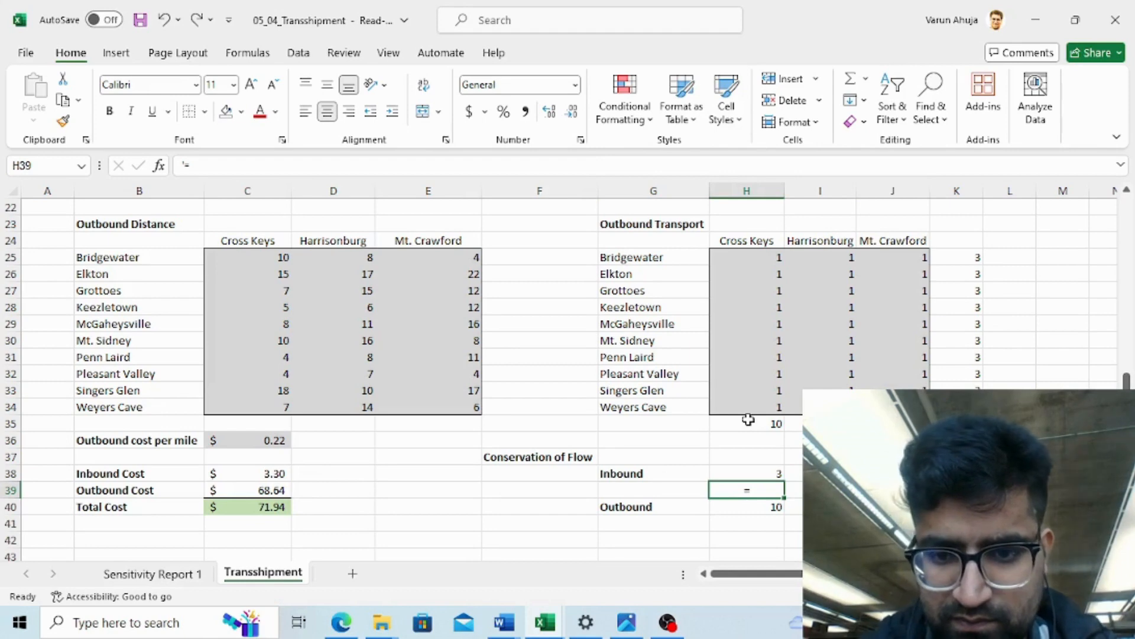
pyautogui.hotkey('ctrl', 'c')
pyautogui.press('Right')
pyautogui.hotkey('shift', 'Right')
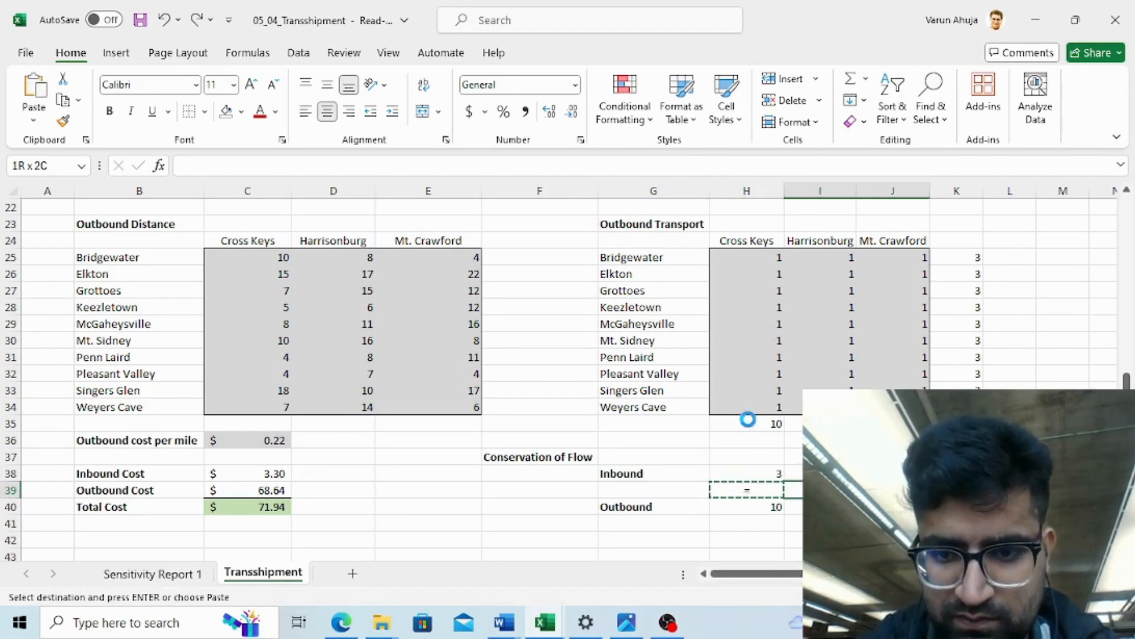
pyautogui.hotkey('ctrl', 'v')
# - Review the formulas in the Conservation of Flow Inbound and Outbound rows
pyautogui.press('Right')
pyautogui.press('Right')
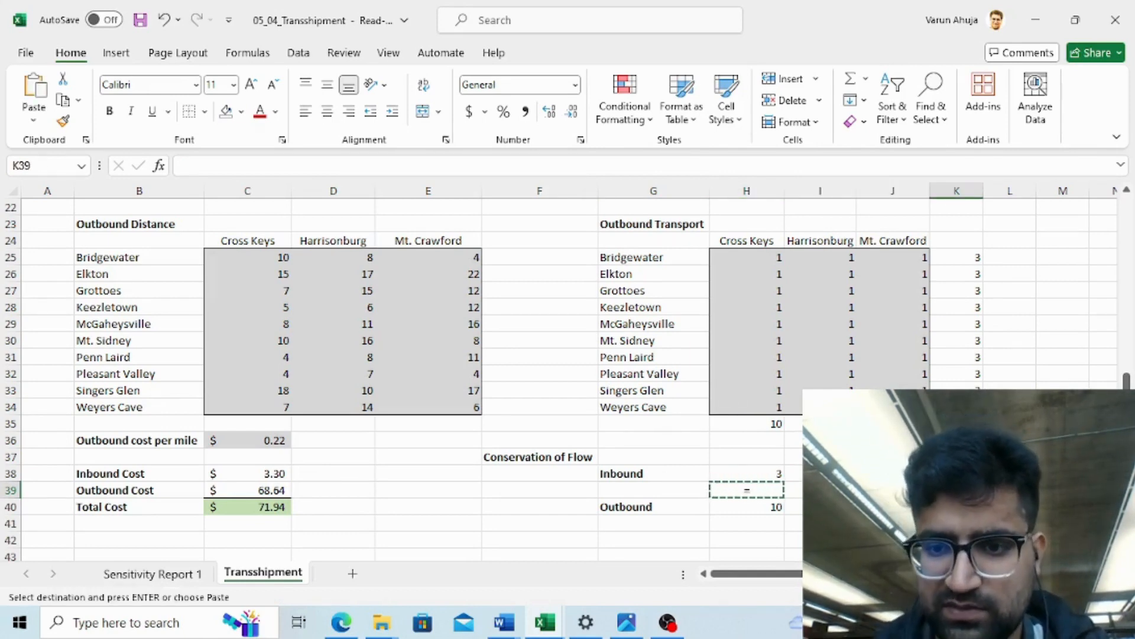
pyautogui.press('Down')
pyautogui.press('Up')
pyautogui.press('Left')
pyautogui.press('Left')
pyautogui.press('Left')
pyautogui.press('Left')
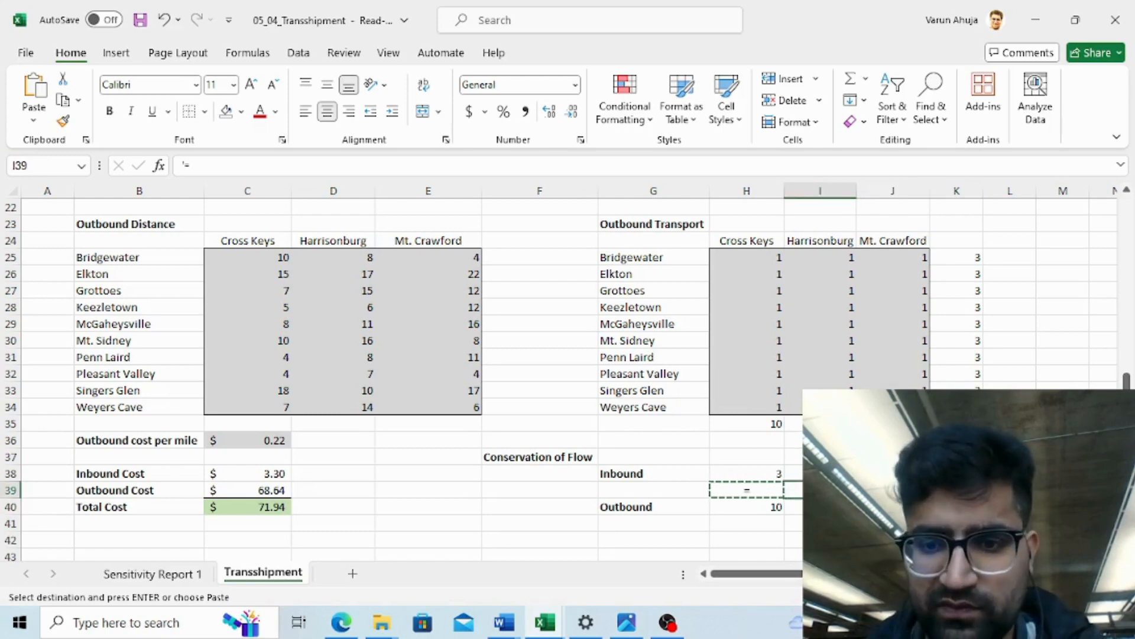
pyautogui.press('Right')
pyautogui.press('Right')
pyautogui.press('Up')
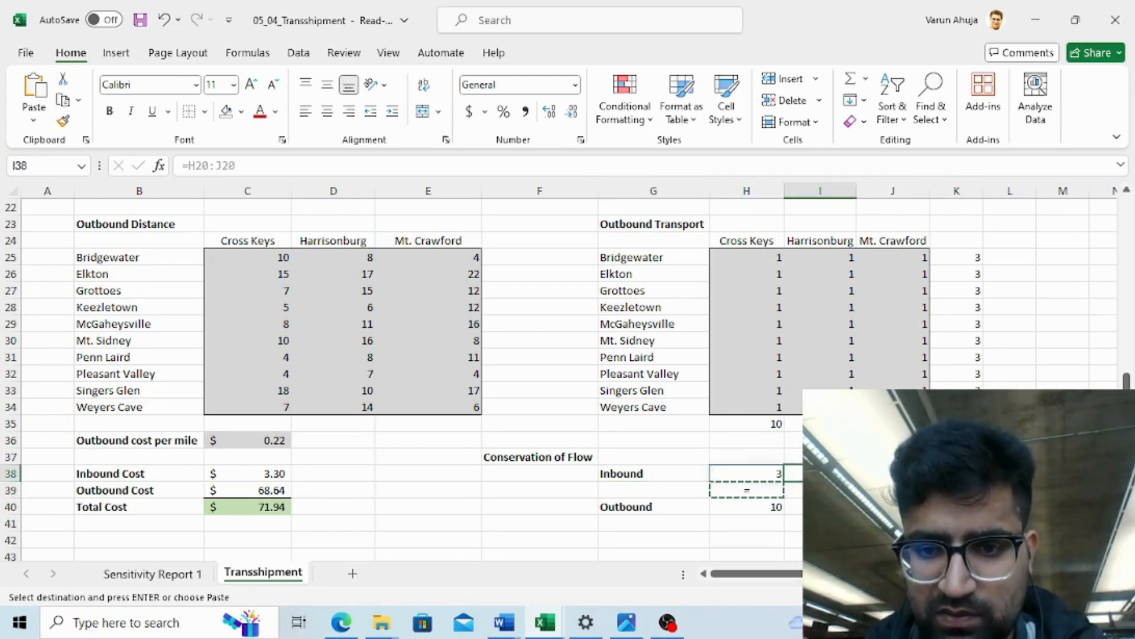
pyautogui.press('Left')
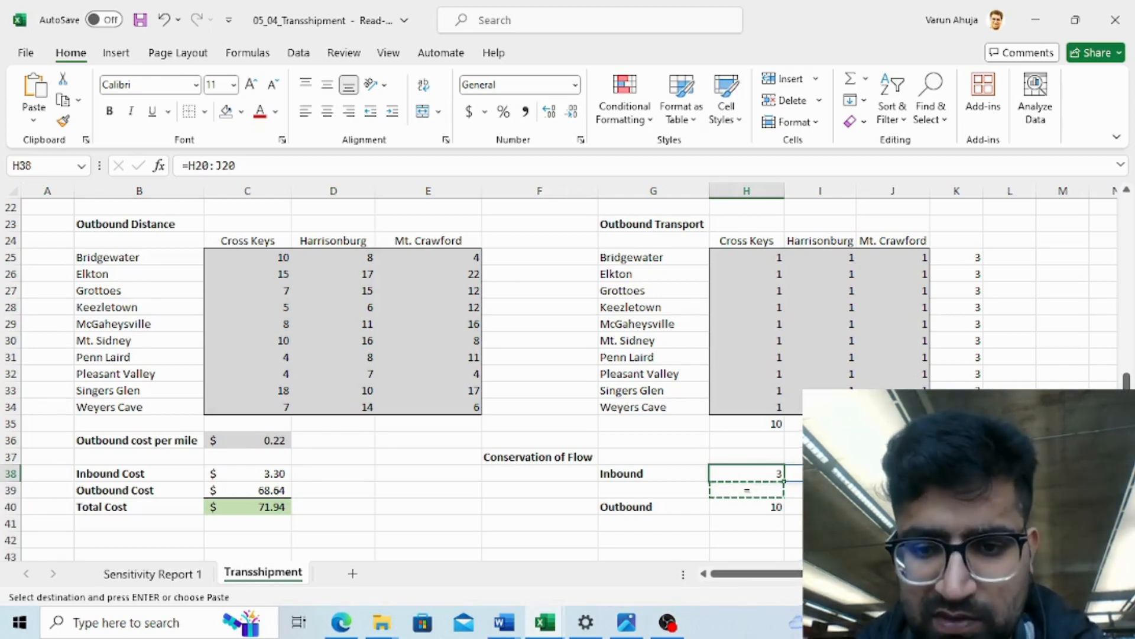
pyautogui.press('Down')
pyautogui.press('Down')
pyautogui.press('Up')
pyautogui.press('Up')
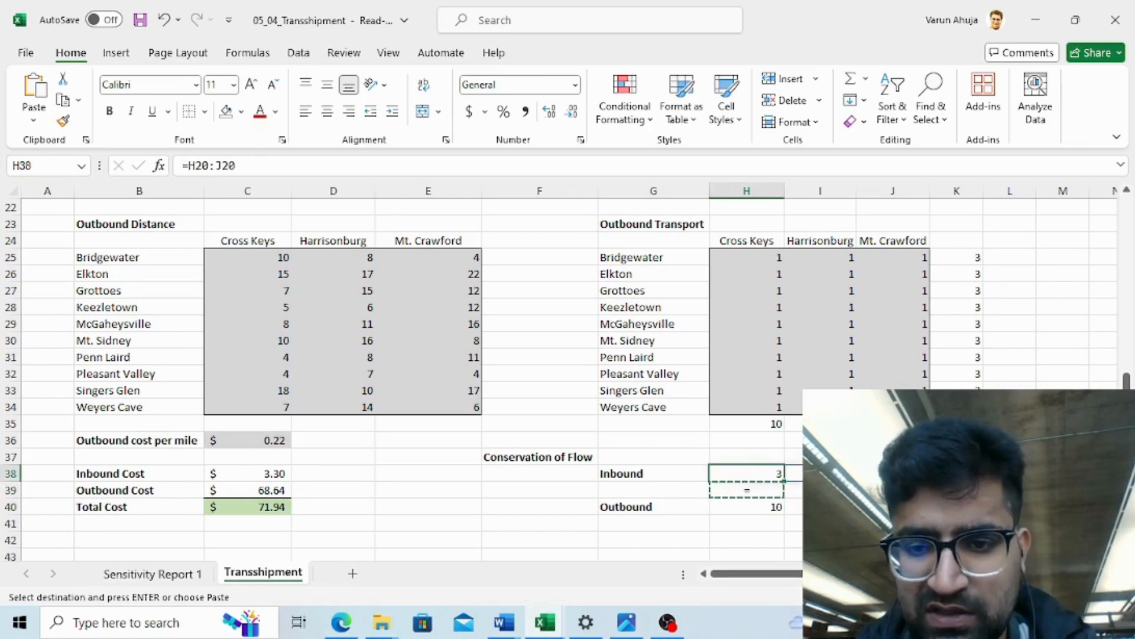
pyautogui.press('Right')
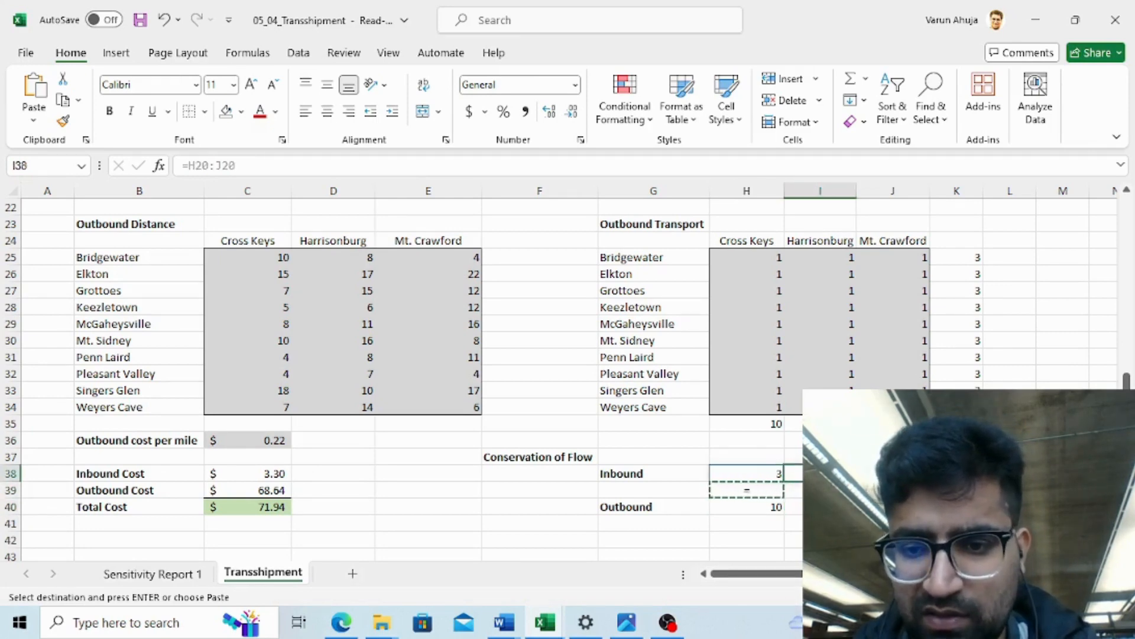
pyautogui.press('Right')
pyautogui.press('Down')
pyautogui.press('Down')
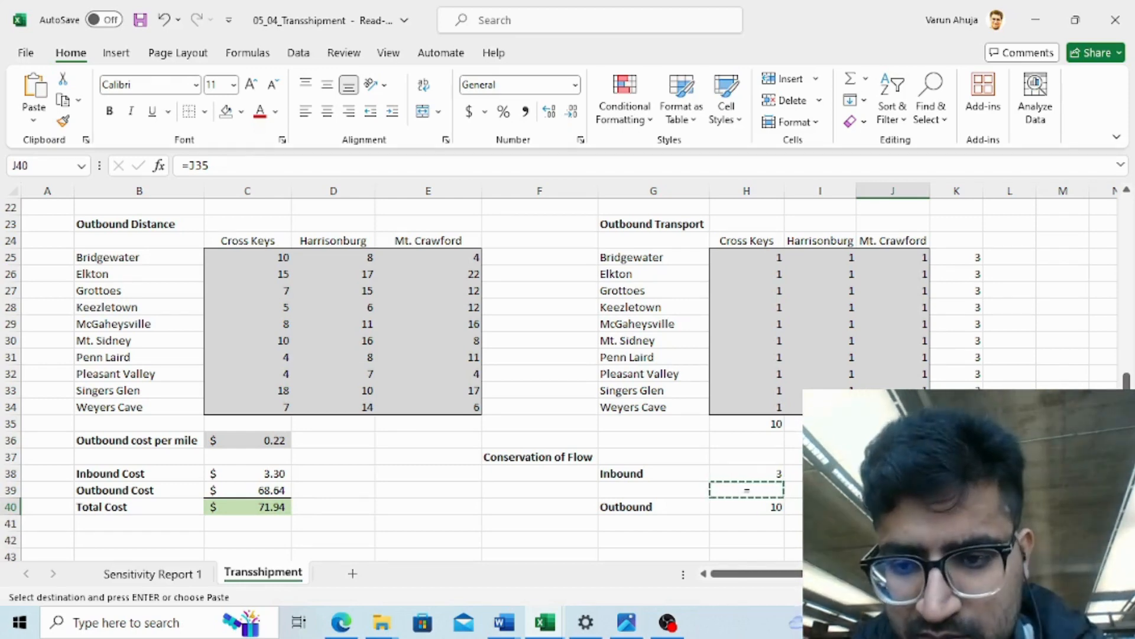
# - Start rewriting the Inbound Cost formula in C38 as SUMPRODUCT with the inbound distances C17:E19 as the first array
pyautogui.press('Up')
pyautogui.press('Up')
pyautogui.press('Left')
pyautogui.press('Left')
pyautogui.press('Left')
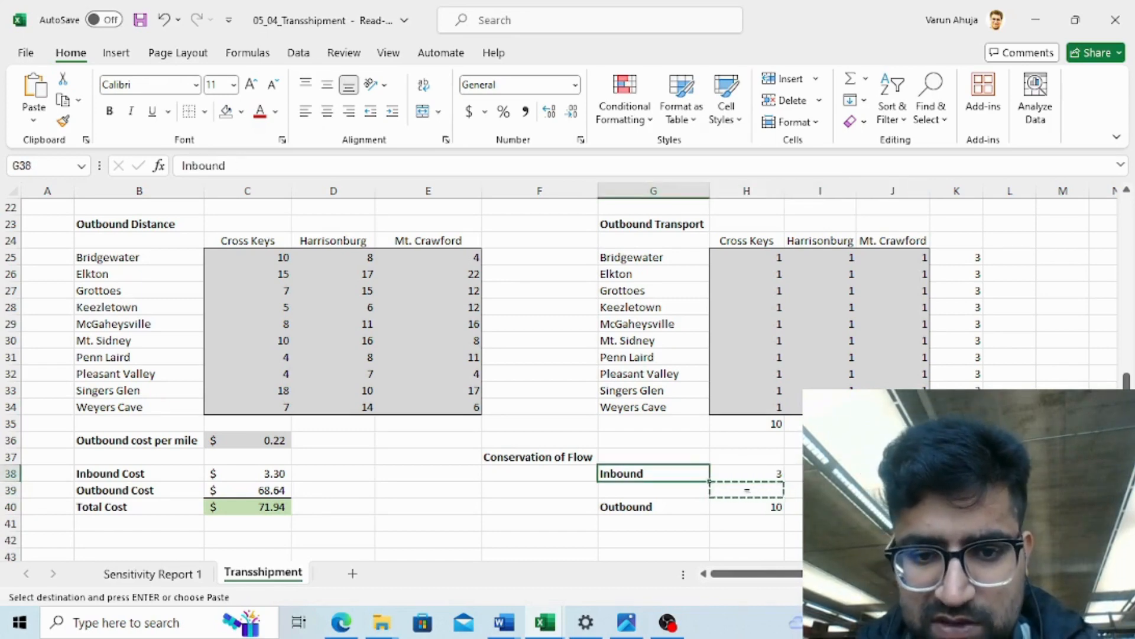
pyautogui.press('Down')
pyautogui.press('Down')
pyautogui.press('Down')
pyautogui.press('Up')
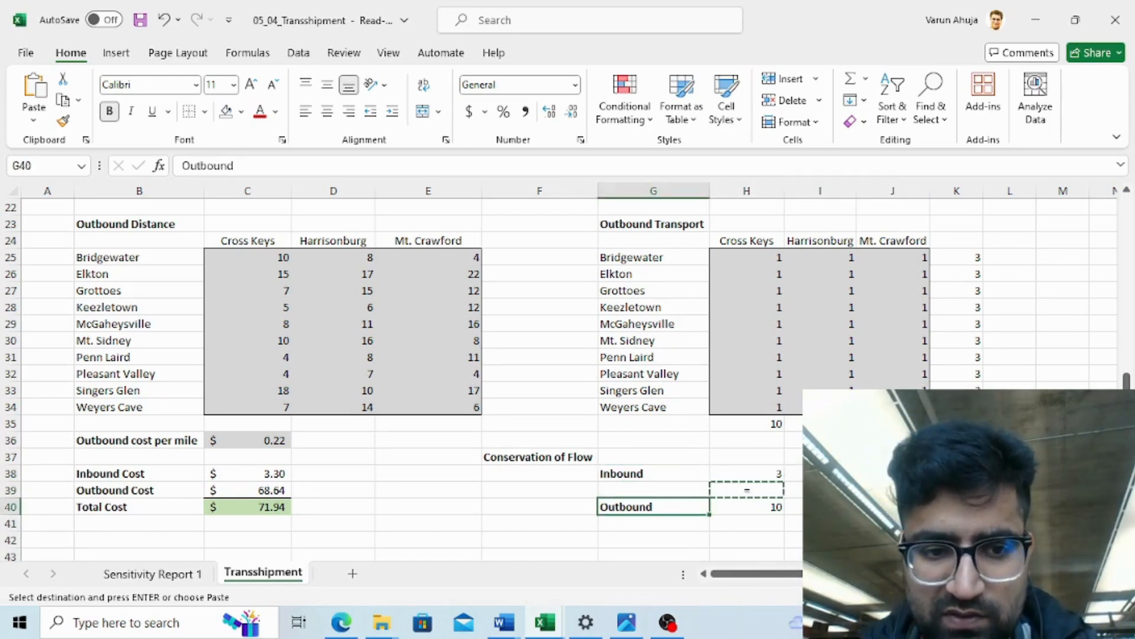
pyautogui.press('Up')
pyautogui.press('Left')
pyautogui.press('Left')
pyautogui.press('Left')
pyautogui.press('Left')
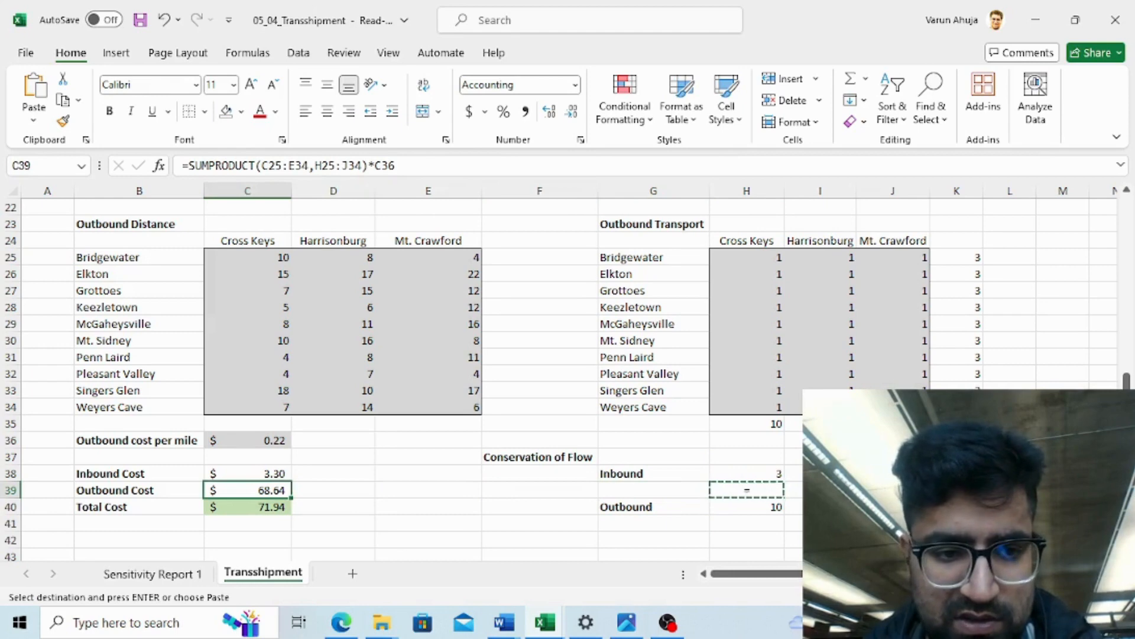
pyautogui.press('Up')
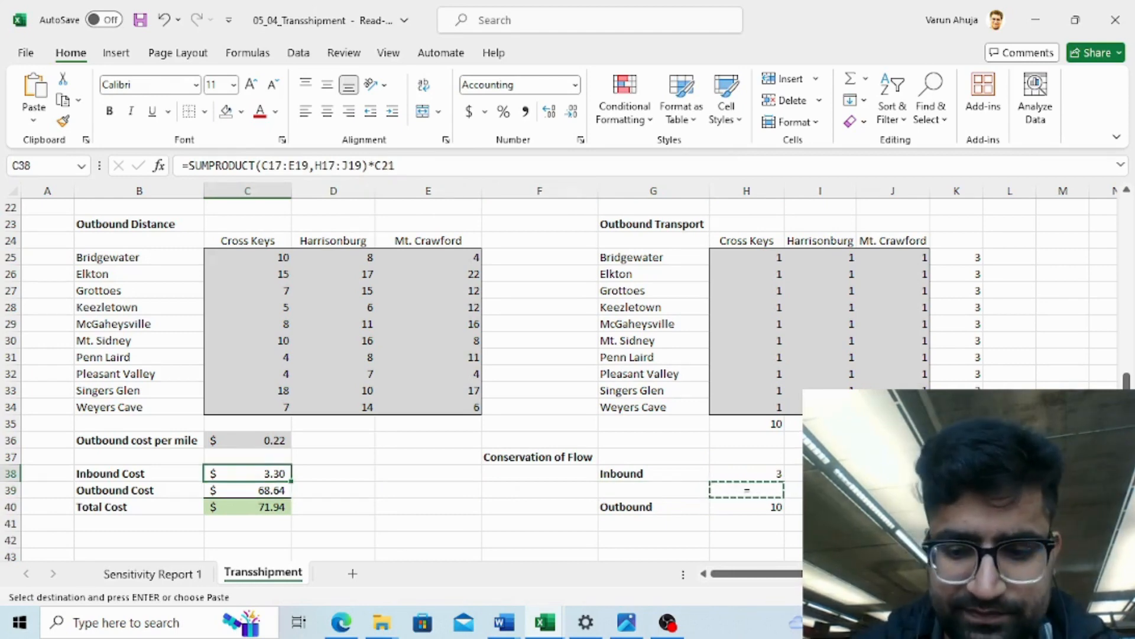
pyautogui.write('=')
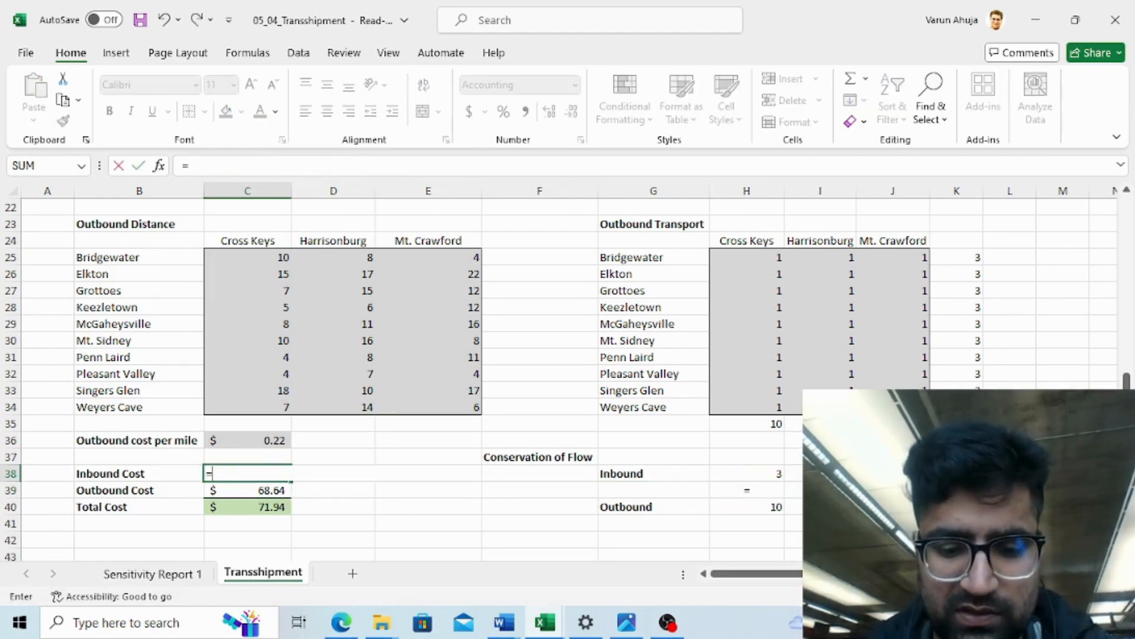
pyautogui.write('sum')
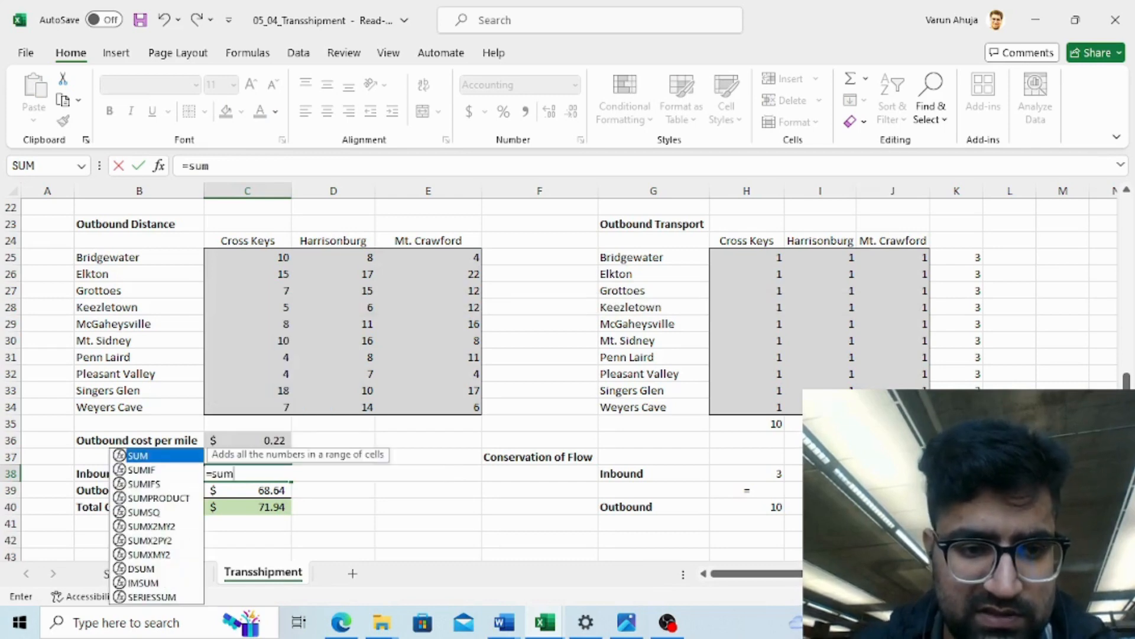
pyautogui.press('Down')
pyautogui.press('Down')
pyautogui.press('Down')
pyautogui.press('Tab')
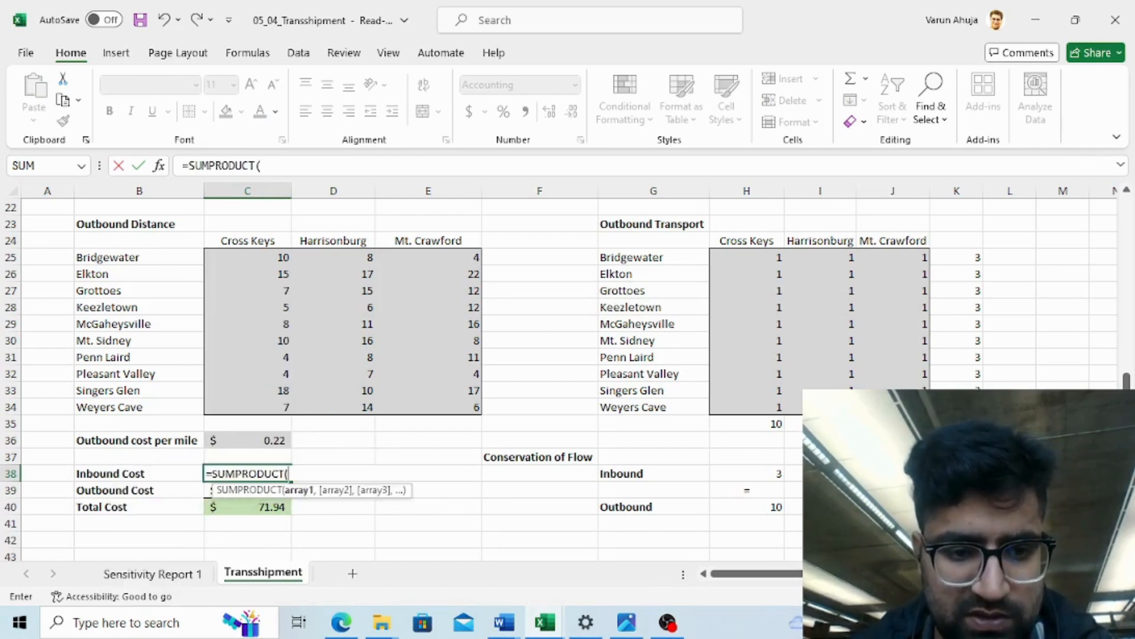
pyautogui.press('Up')
pyautogui.press('Up')
pyautogui.press('Up')
pyautogui.press('Up')
pyautogui.press('Up')
pyautogui.press('Up')
pyautogui.press('Up')
pyautogui.press('Up')
pyautogui.press('Up')
pyautogui.press('Up')
pyautogui.press('Up')
pyautogui.press('Up')
pyautogui.press('Up')
pyautogui.press('Up')
pyautogui.press('Up')
pyautogui.press('Up')
pyautogui.press('Up')
pyautogui.press('Up')
pyautogui.press('Up')
pyautogui.press('Up')
pyautogui.press('Up')
pyautogui.press('Up')
pyautogui.press('Up')
pyautogui.press('Up')
pyautogui.press('Up')
pyautogui.press('Up')
pyautogui.press('Up')
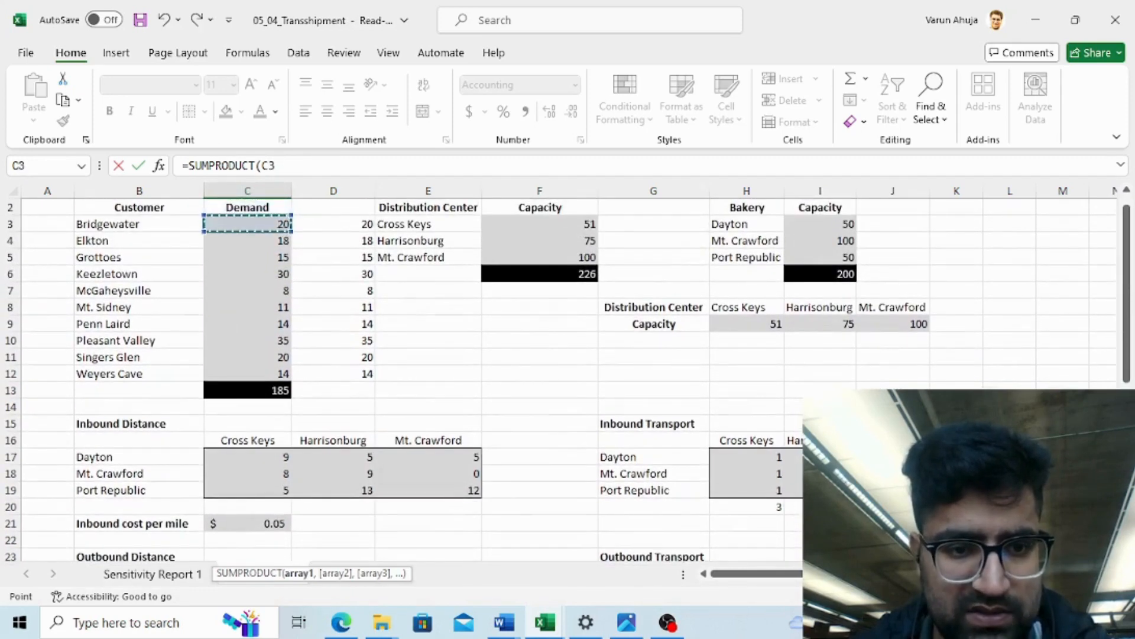
pyautogui.press('Down')
pyautogui.press('Down')
pyautogui.press('Down')
pyautogui.press('Down')
pyautogui.press('Down')
pyautogui.press('Down')
pyautogui.press('Down')
pyautogui.press('Down')
pyautogui.press('Down')
pyautogui.press('Down')
pyautogui.press('Down')
pyautogui.press('Down')
pyautogui.press('Down')
pyautogui.press('Down')
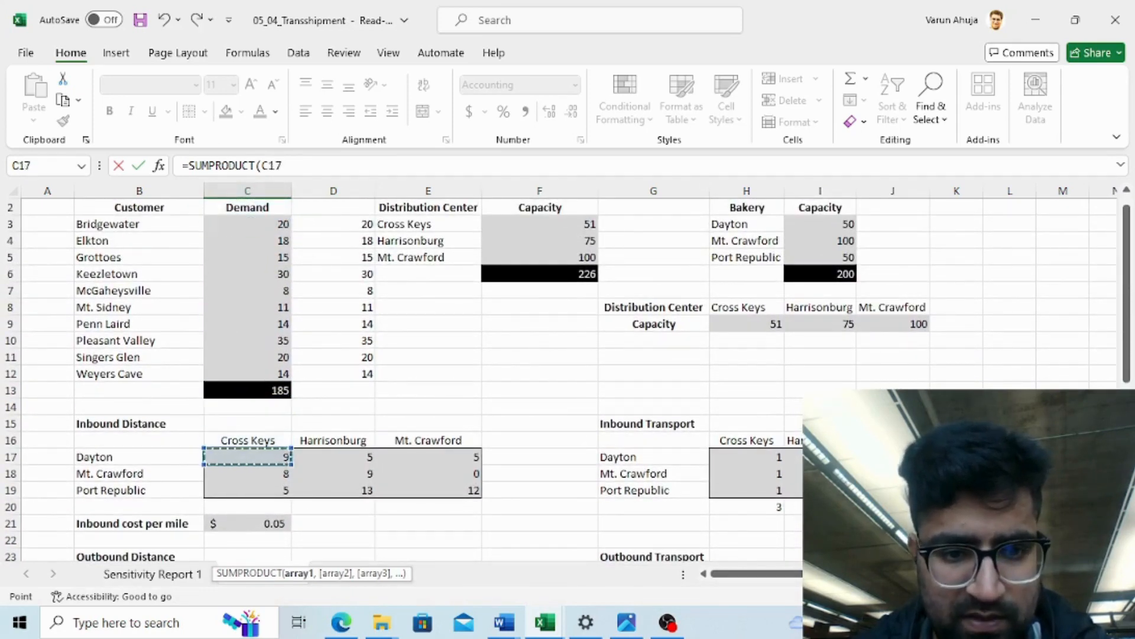
pyautogui.hotkey('shift', 'Right')
pyautogui.hotkey('shift', 'Right')
pyautogui.hotkey('shift', 'Right')
pyautogui.hotkey('shift', 'Left')
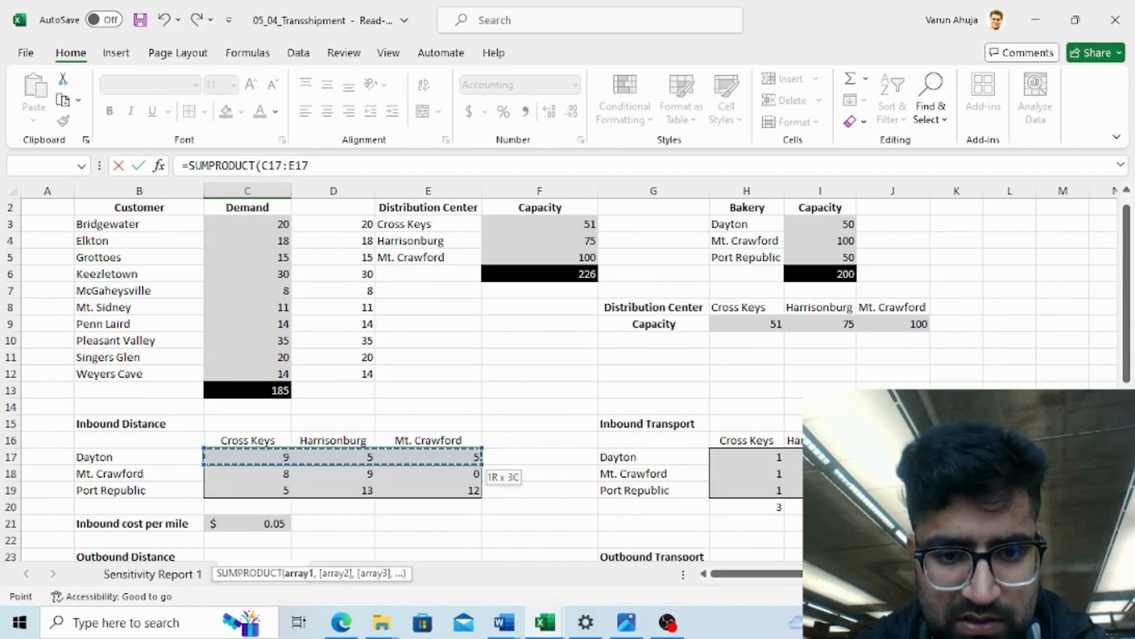
pyautogui.hotkey('shift', 'Down')
pyautogui.hotkey('shift', 'Down')
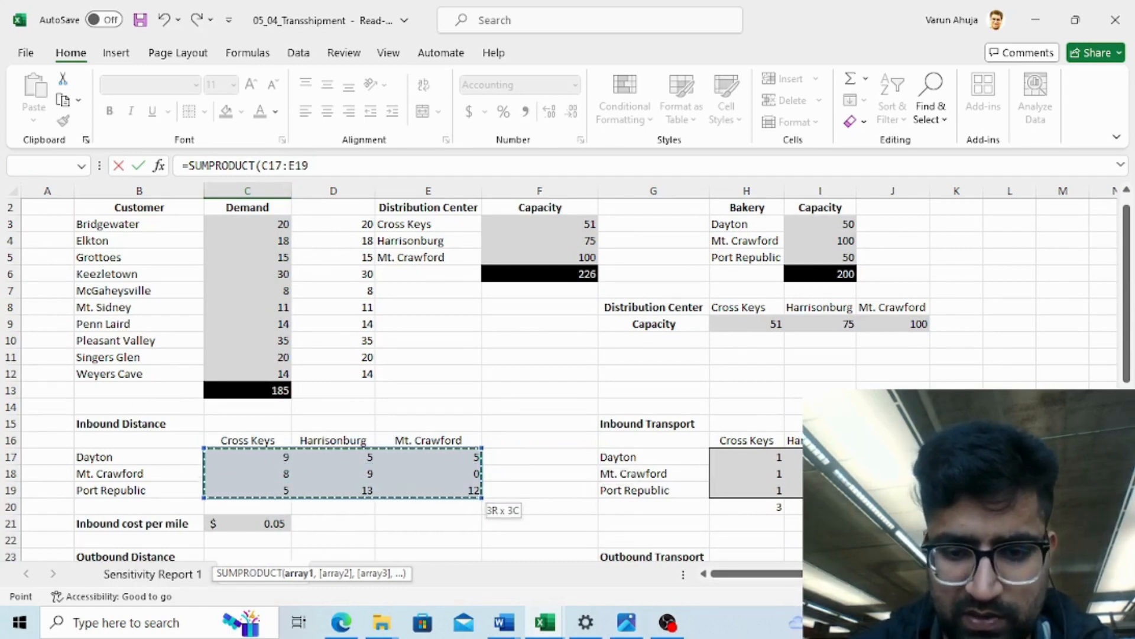
pyautogui.write('(')
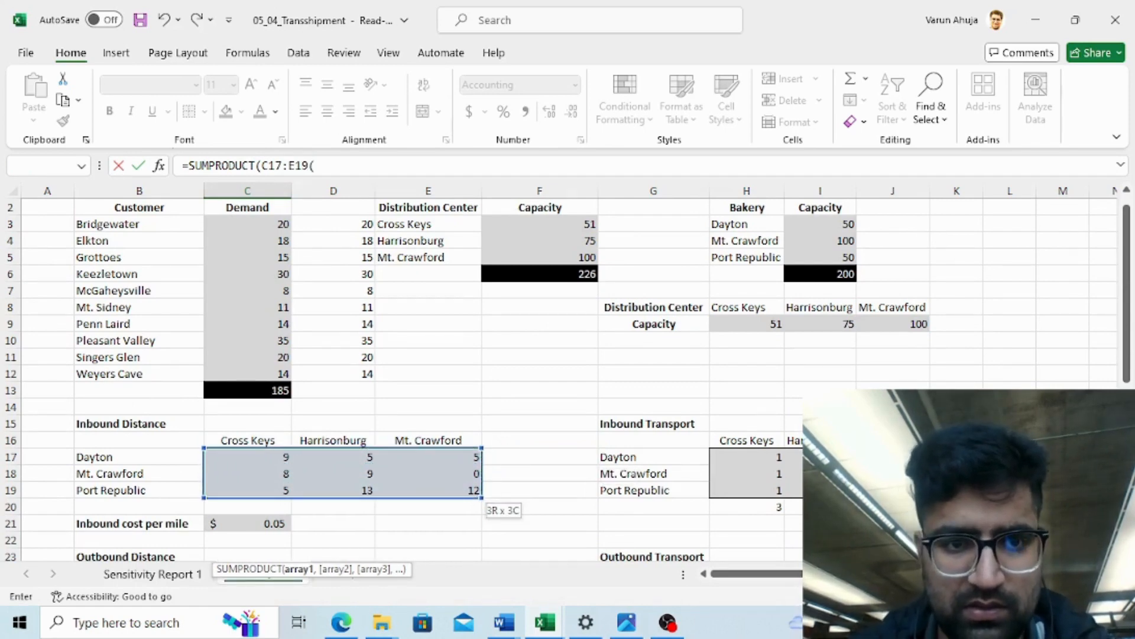
# - Complete the Inbound Cost formula in C38 as =SUMPRODUCT(C17:E19,H17:J19)*C21
pyautogui.click(533, 171)
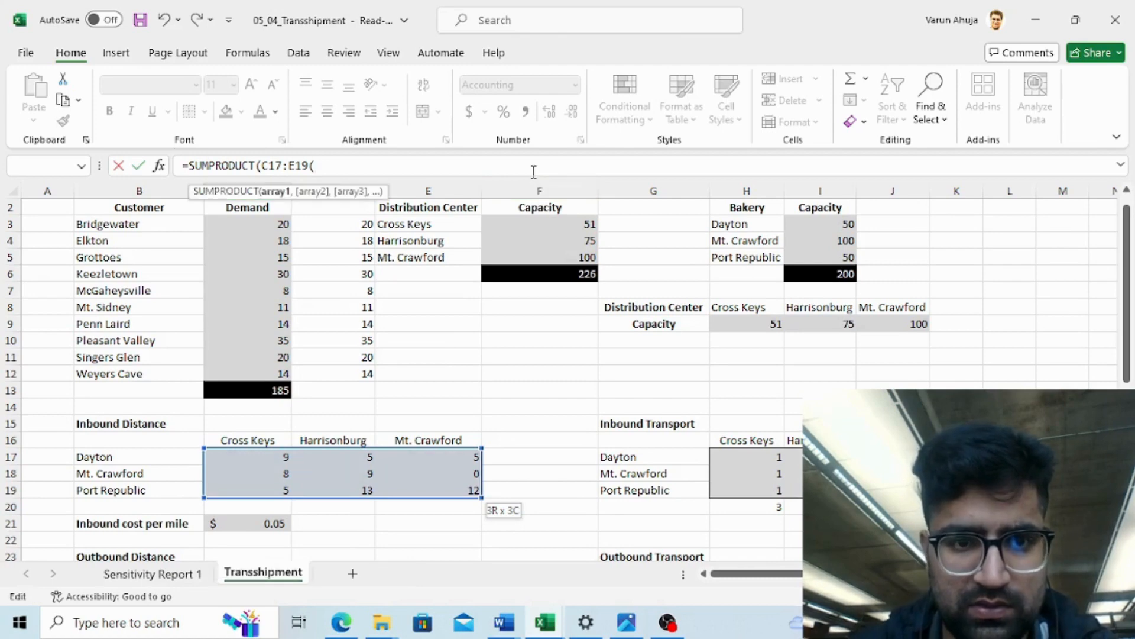
pyautogui.press('BackSpace')
pyautogui.write(',')
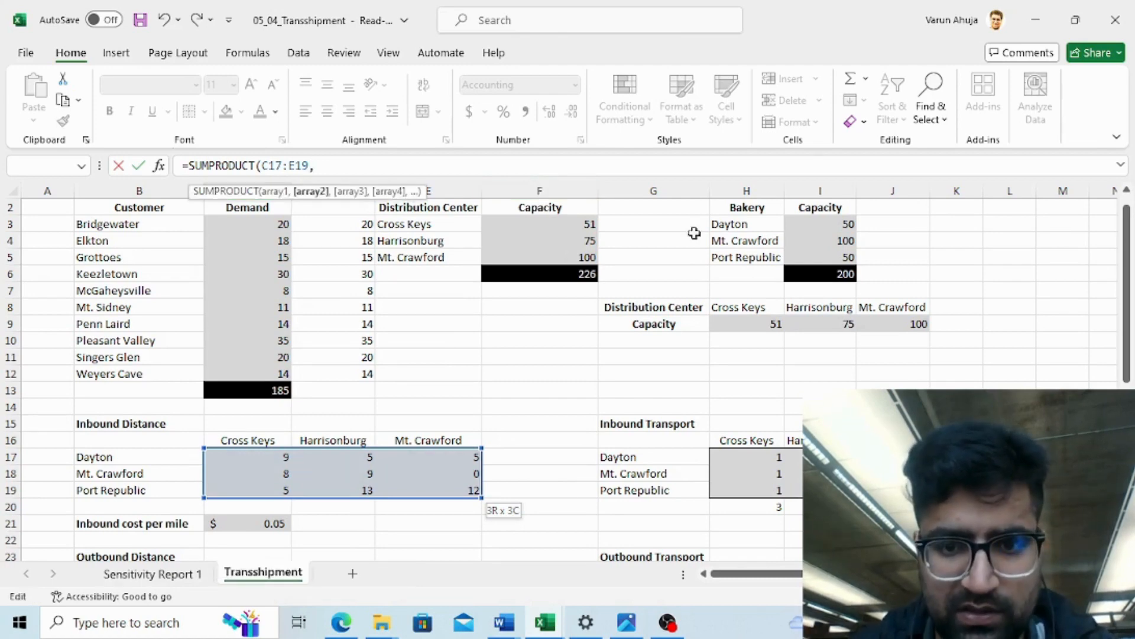
pyautogui.click(747, 459)
pyautogui.hotkey('shift', 'Right')
pyautogui.hotkey('shift', 'Right')
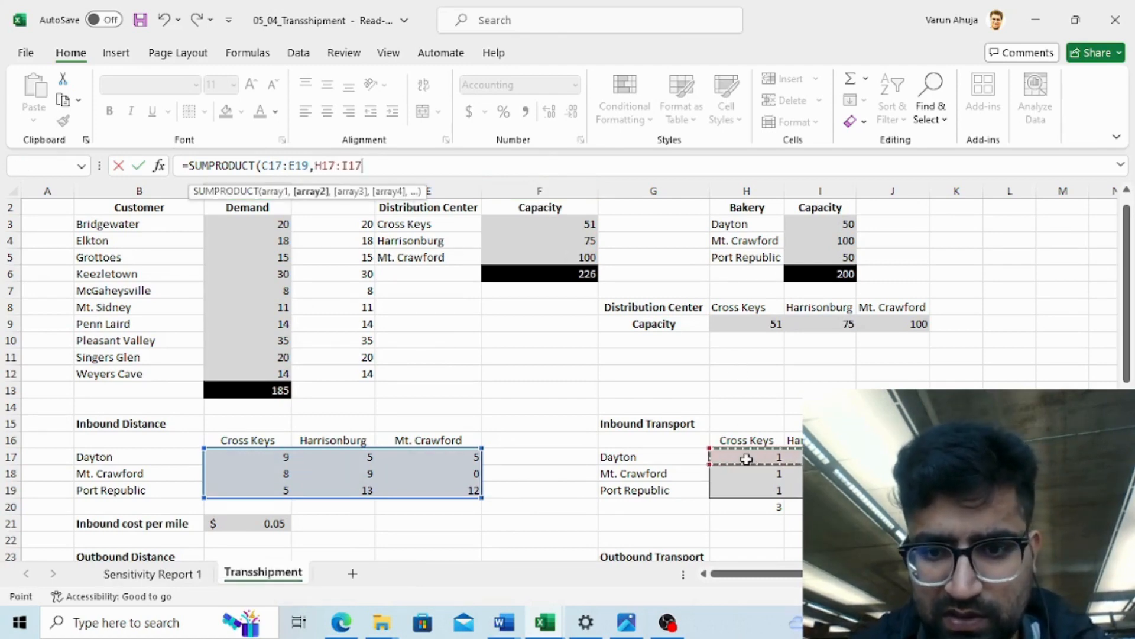
pyautogui.hotkey('shift', 'Down')
pyautogui.hotkey('shift', 'Down')
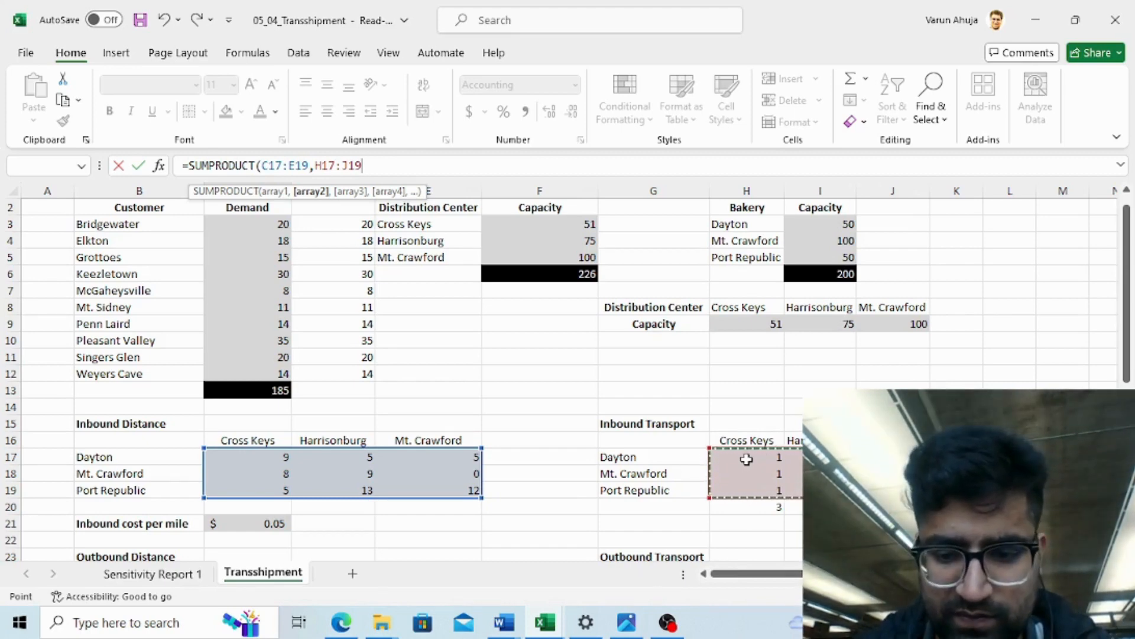
pyautogui.write(')*')
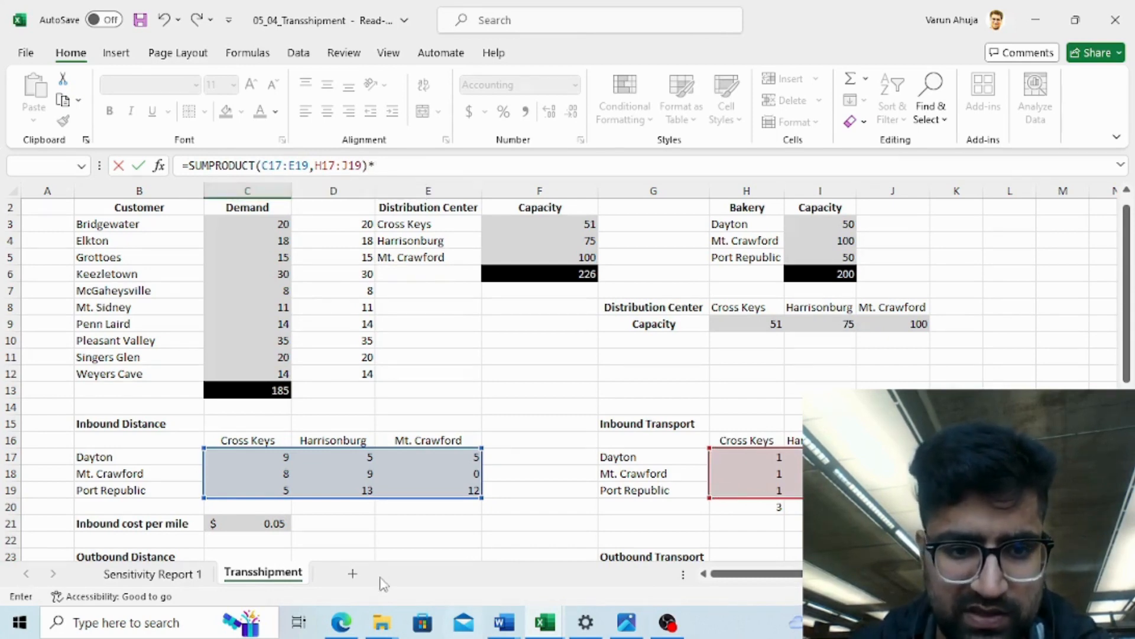
pyautogui.click(270, 522)
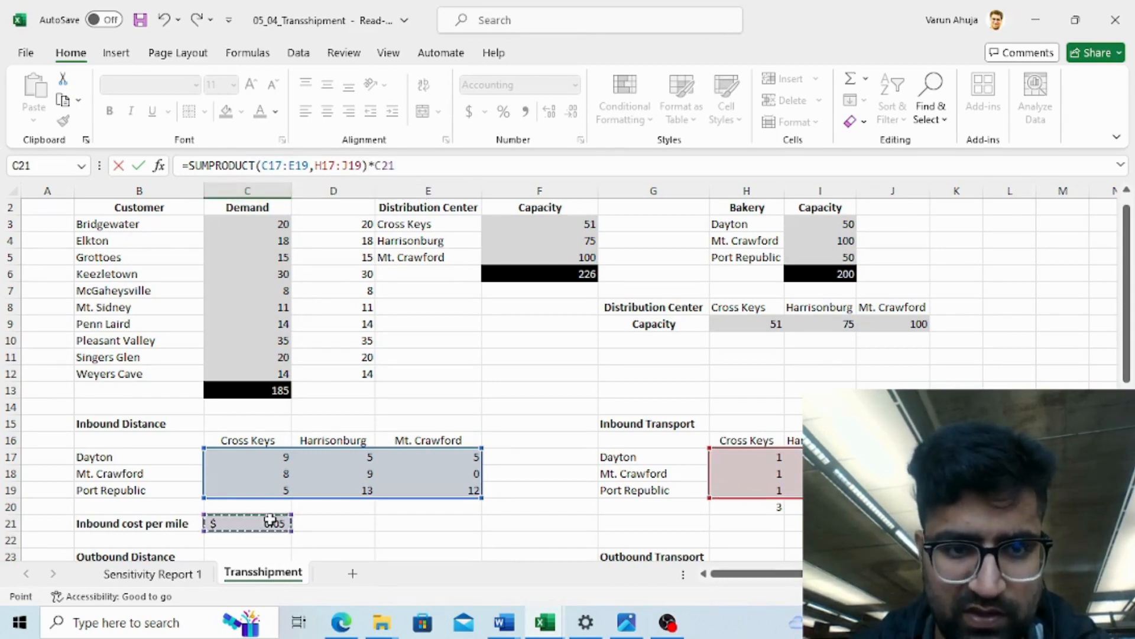
pyautogui.press('Return')
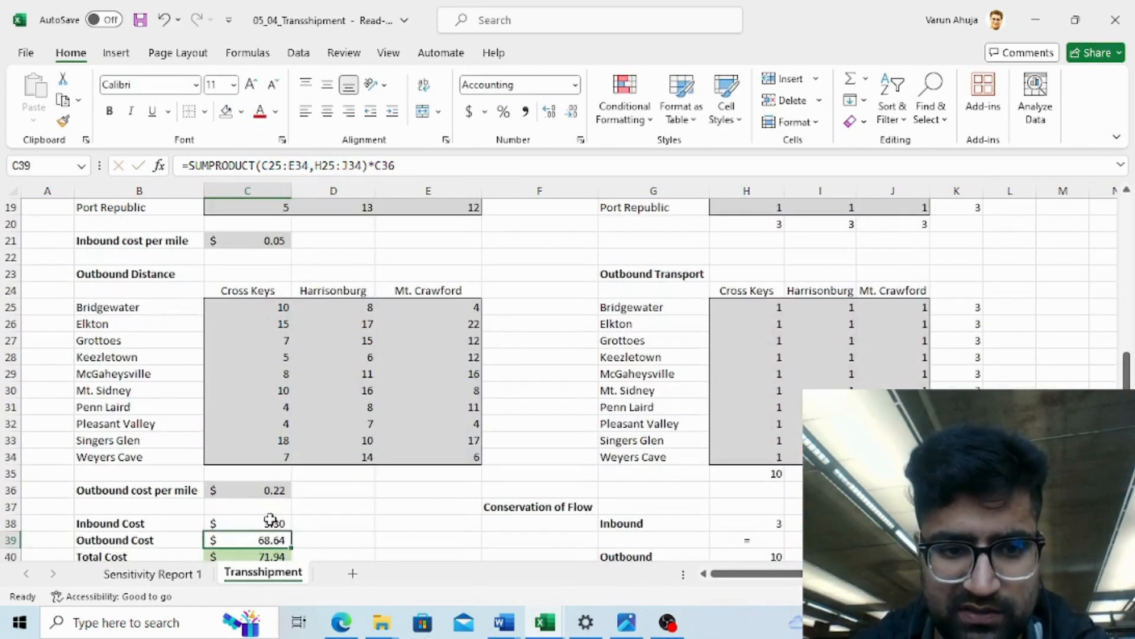
# - Fill the inbound transport decision cells H17:J19 with yellow
pyautogui.click(272, 522)
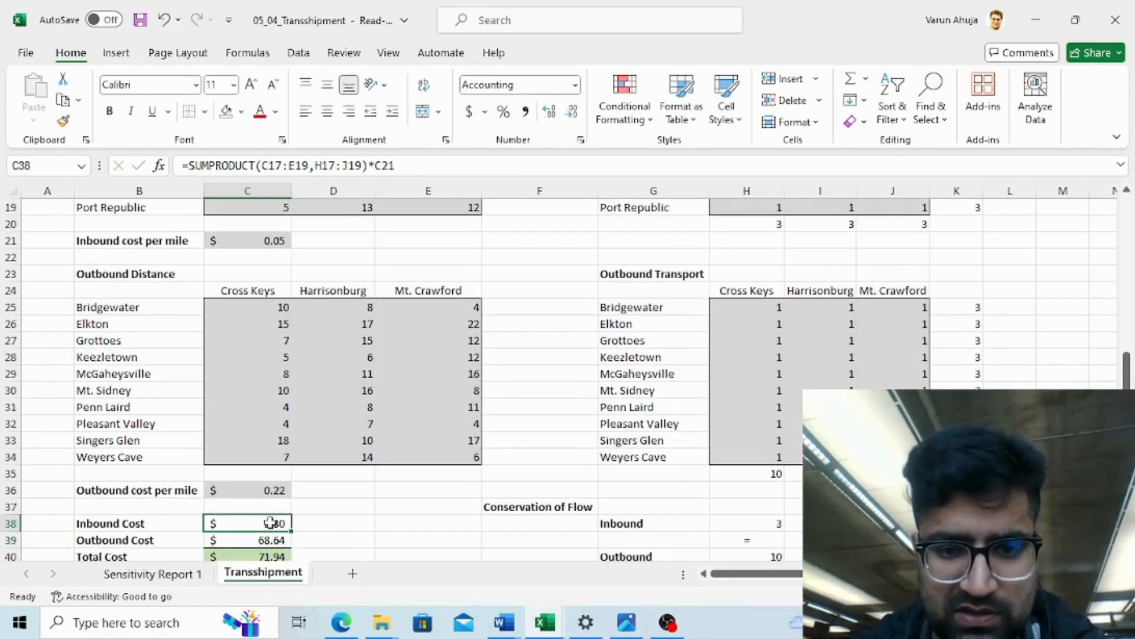
pyautogui.click(722, 325)
pyautogui.press('Up')
pyautogui.press('Up')
pyautogui.press('Up')
pyautogui.press('Up')
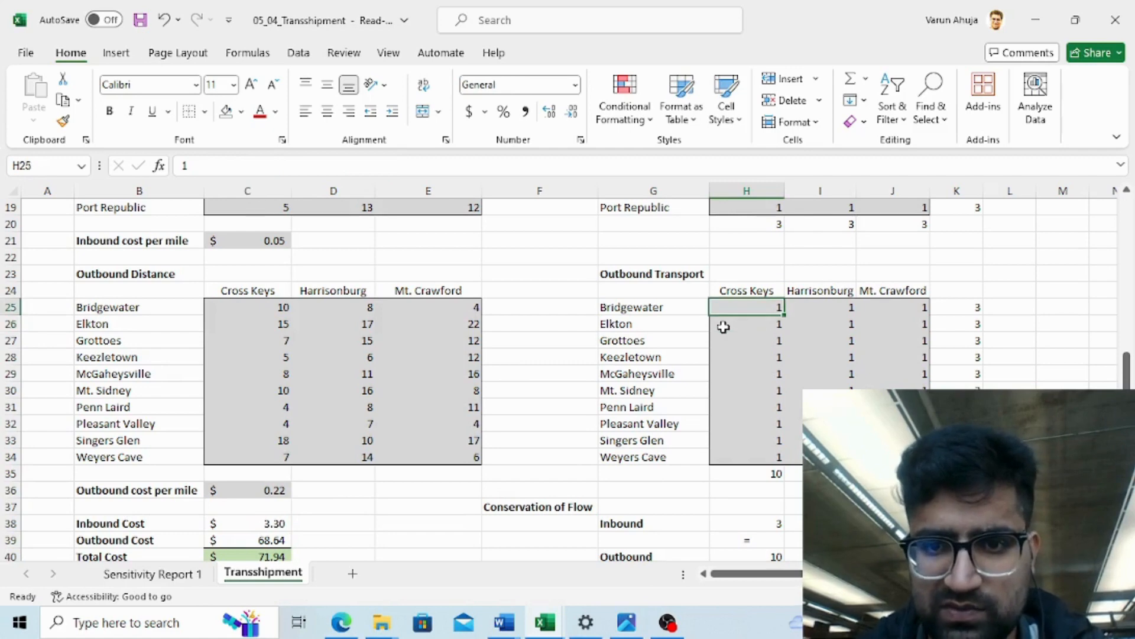
pyautogui.press('Up')
pyautogui.press('Up')
pyautogui.press('Up')
pyautogui.press('Up')
pyautogui.press('Up')
pyautogui.press('Up')
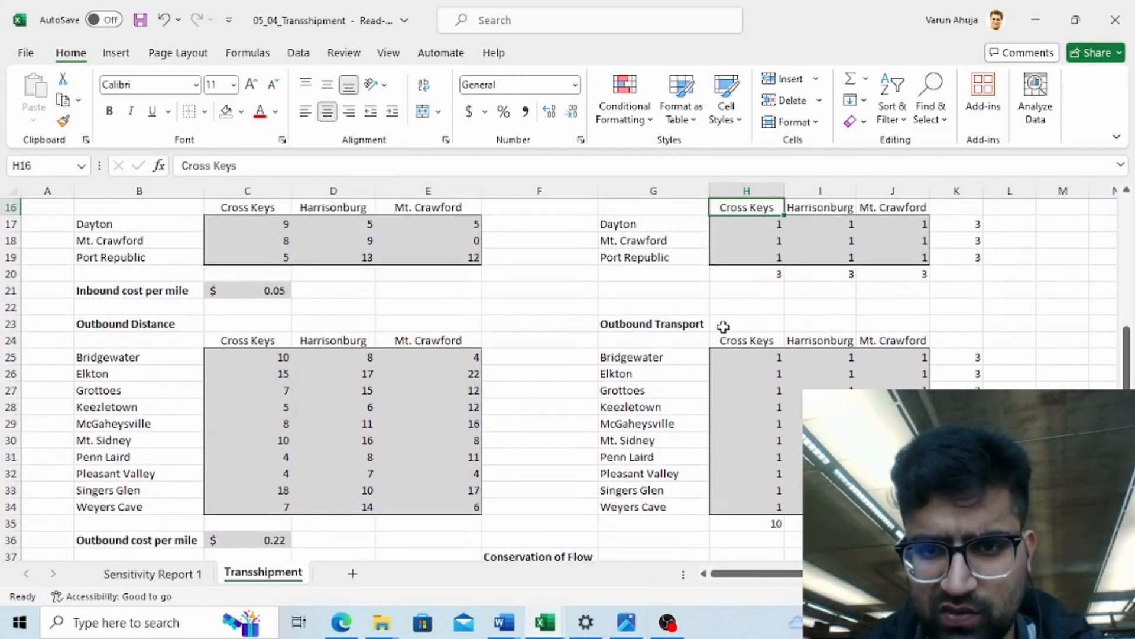
pyautogui.press('Down')
pyautogui.hotkey('shift', 'Right')
pyautogui.hotkey('shift', 'Right')
pyautogui.hotkey('shift', 'Down')
pyautogui.hotkey('shift', 'Down')
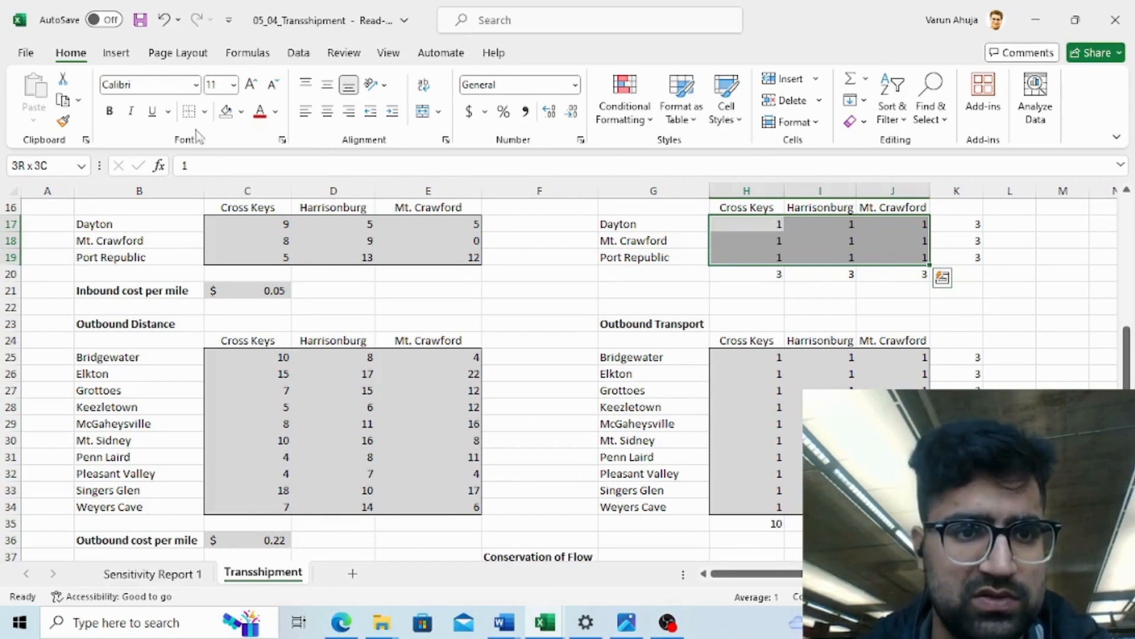
pyautogui.click(242, 113)
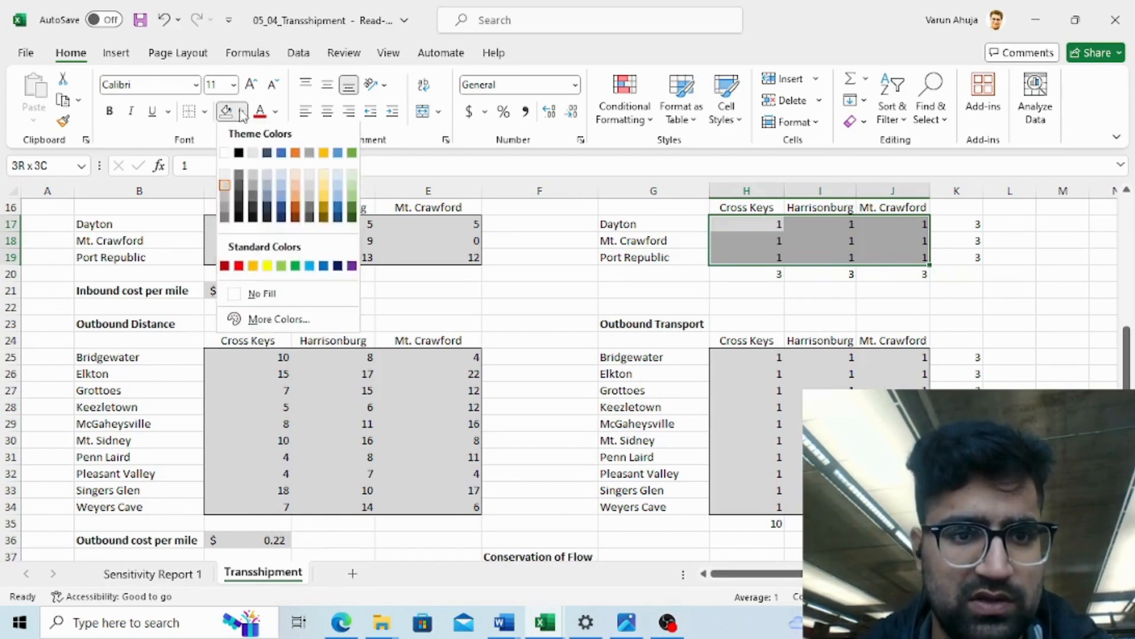
pyautogui.click(265, 266)
# - Fill the outbound transport decision cells H25:J34 with the same yellow
pyautogui.click(760, 388)
pyautogui.press('Up')
pyautogui.press('Up')
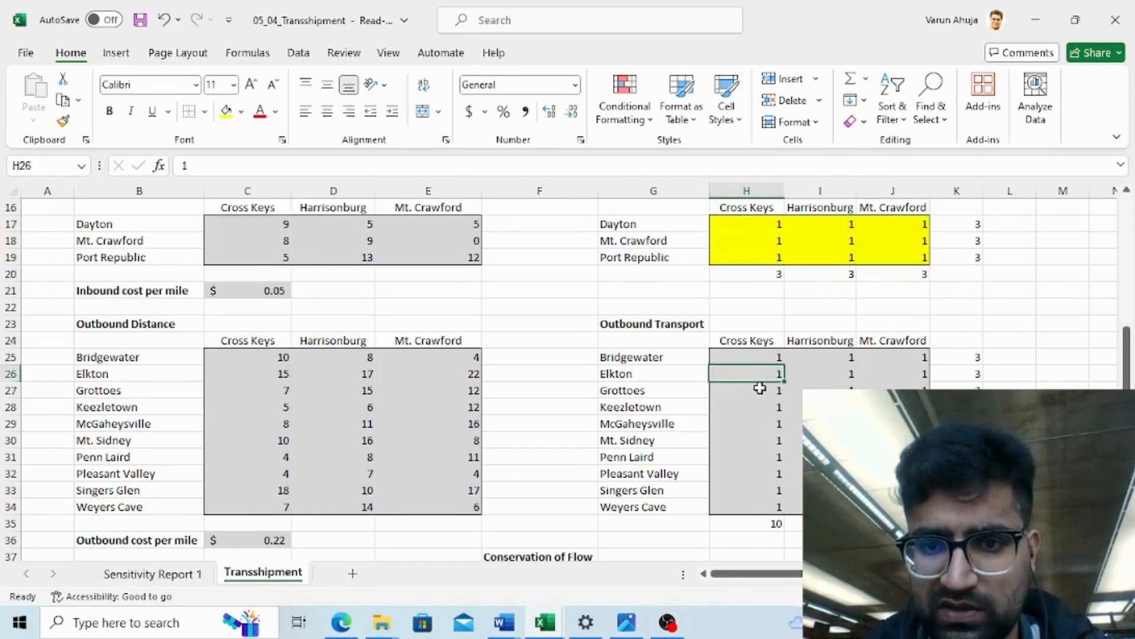
pyautogui.hotkey('shift', 'Right')
pyautogui.hotkey('shift', 'Right')
pyautogui.hotkey('shift', 'Down')
pyautogui.hotkey('shift', 'Down')
pyautogui.hotkey('shift', 'Down')
pyautogui.hotkey('shift', 'Down')
pyautogui.hotkey('shift', 'Down')
pyautogui.hotkey('shift', 'Down')
pyautogui.hotkey('shift', 'Down')
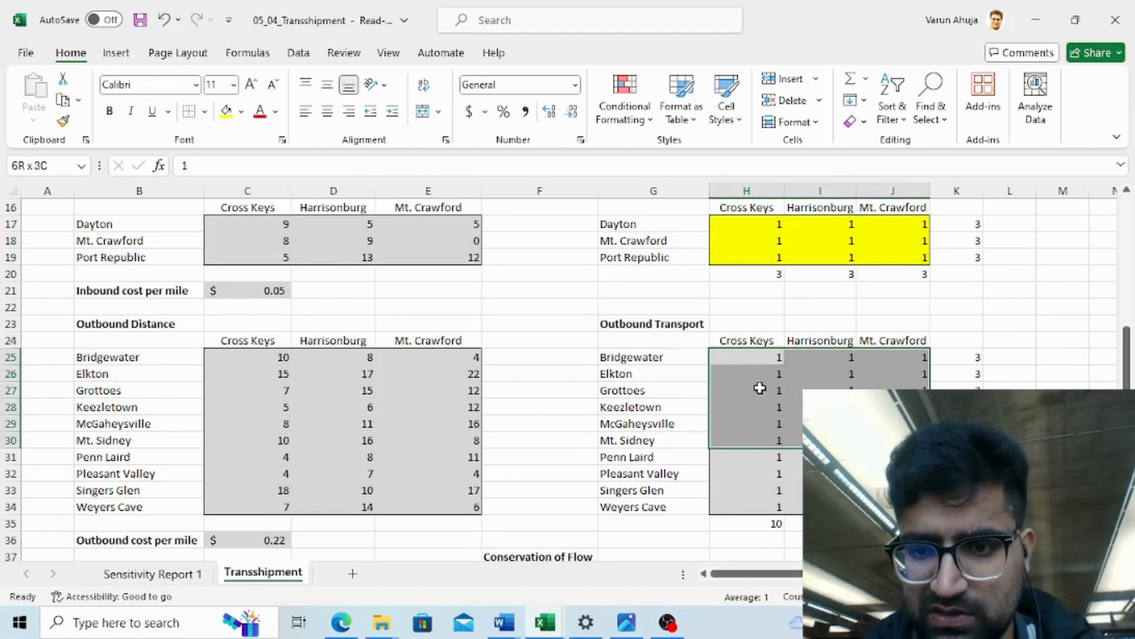
pyautogui.hotkey('shift', 'Down')
pyautogui.hotkey('shift', 'Down')
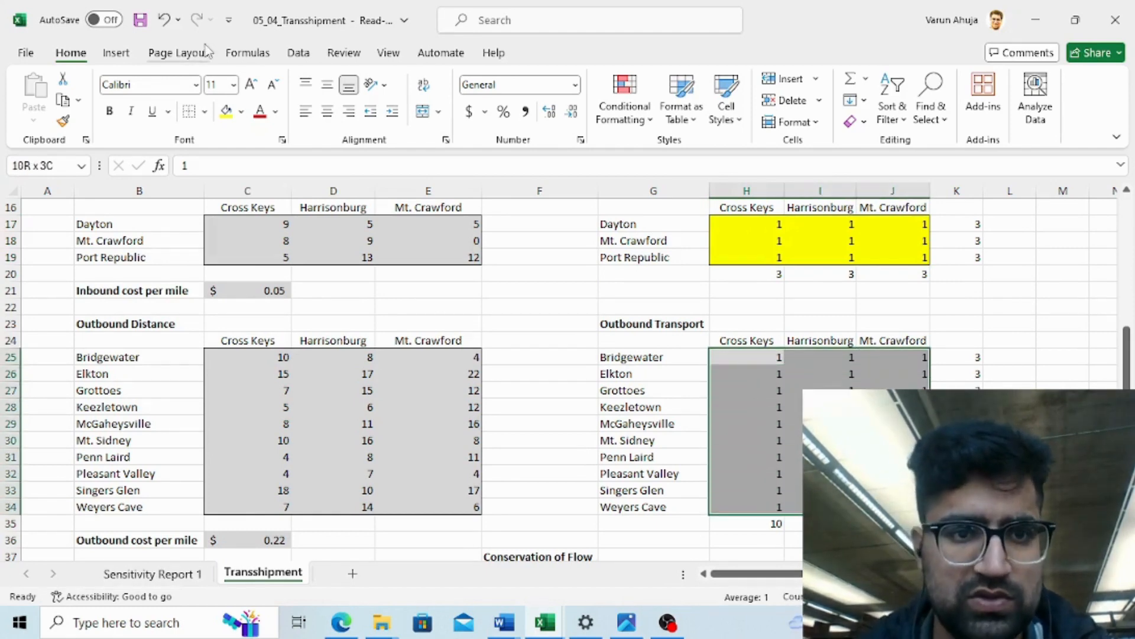
pyautogui.click(226, 111)
# - Clear the Outbound Cost cell C39 and start a SUMPRODUCT formula in it
pyautogui.click(893, 407)
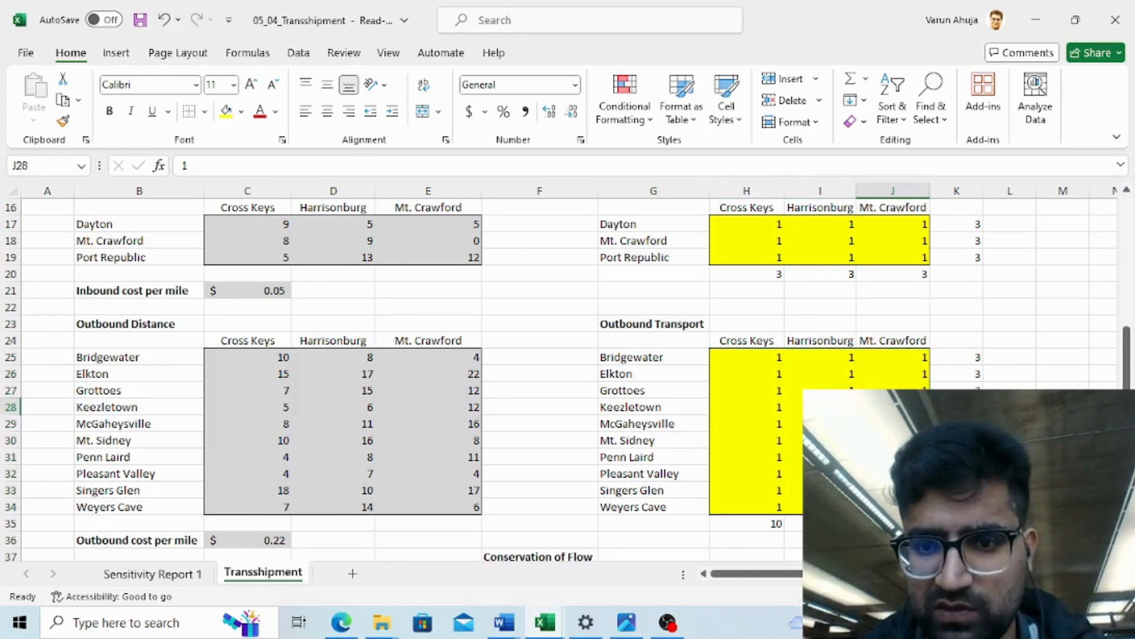
pyautogui.press('Down')
pyautogui.press('Down')
pyautogui.press('Down')
pyautogui.press('Down')
pyautogui.press('Down')
pyautogui.press('Down')
pyautogui.press('Down')
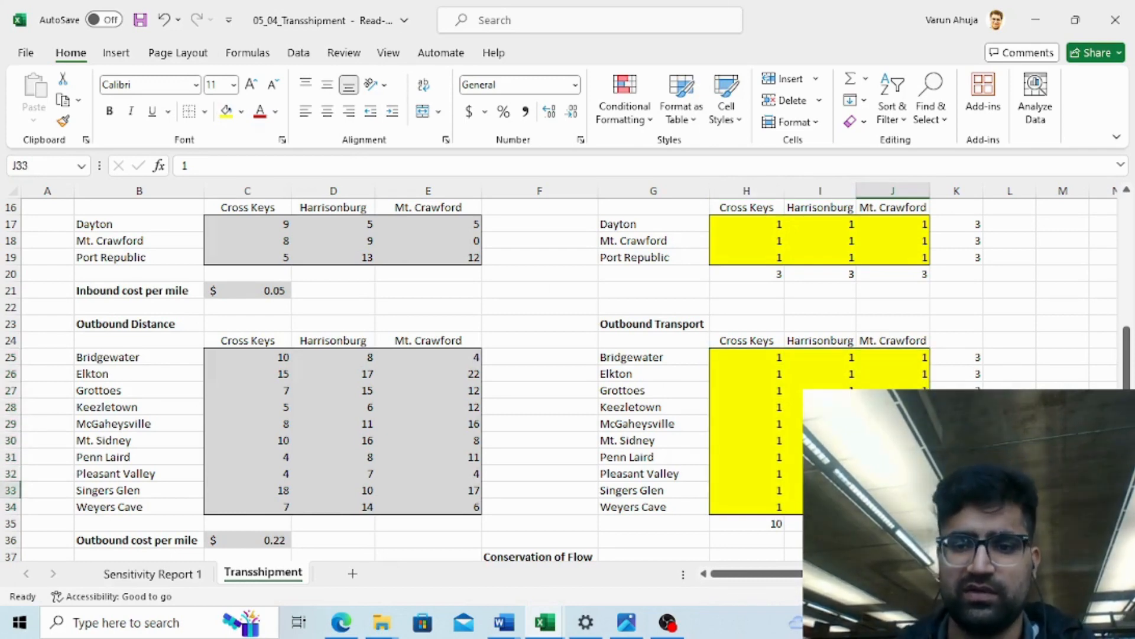
pyautogui.press('Down')
pyautogui.press('Down')
pyautogui.press('Down')
pyautogui.press('Down')
pyautogui.press('Down')
pyautogui.press('Down')
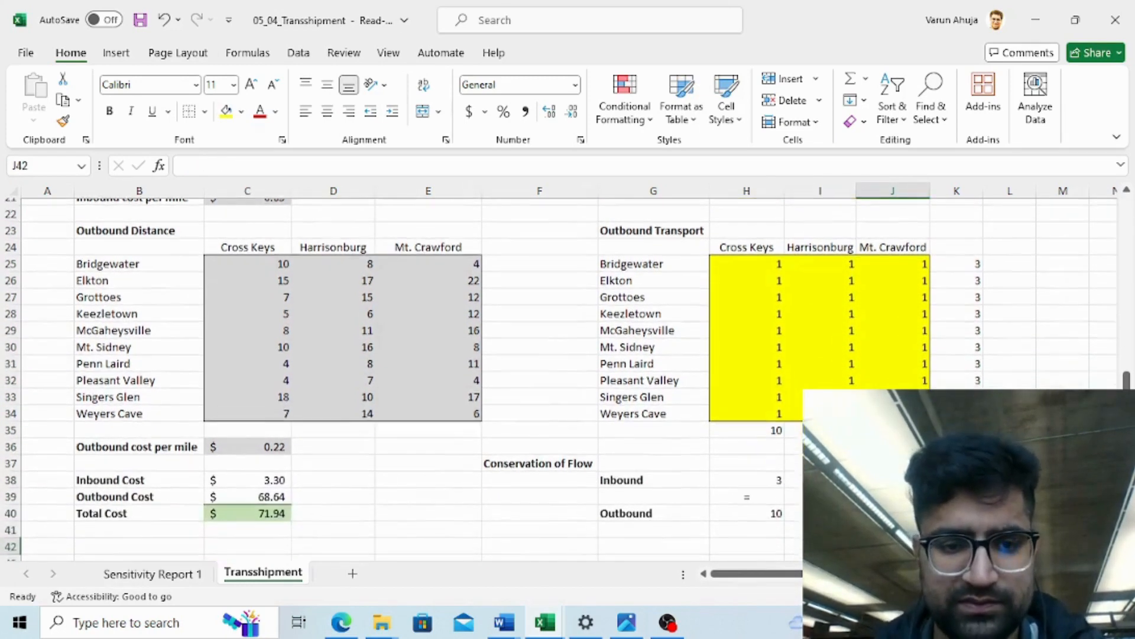
pyautogui.press('Left')
pyautogui.press('Left')
pyautogui.press('Left')
pyautogui.press('Left')
pyautogui.press('Left')
pyautogui.press('Left')
pyautogui.press('Left')
pyautogui.press('Left')
pyautogui.press('Left')
pyautogui.press('Up')
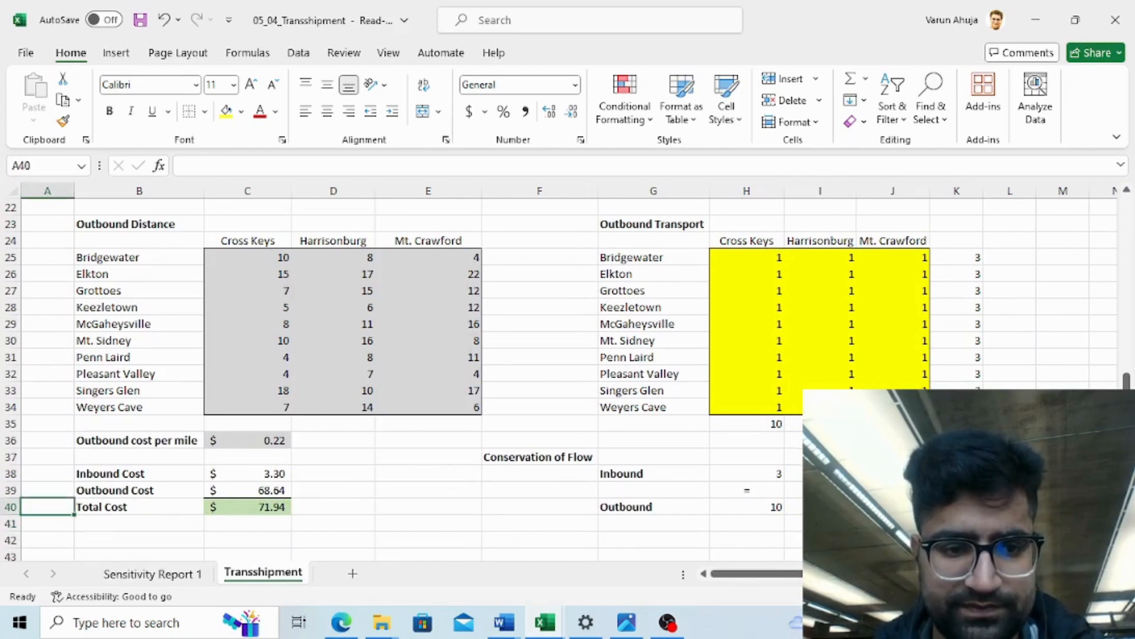
pyautogui.press('Right')
pyautogui.press('Right')
pyautogui.press('Up')
pyautogui.press('Delete')
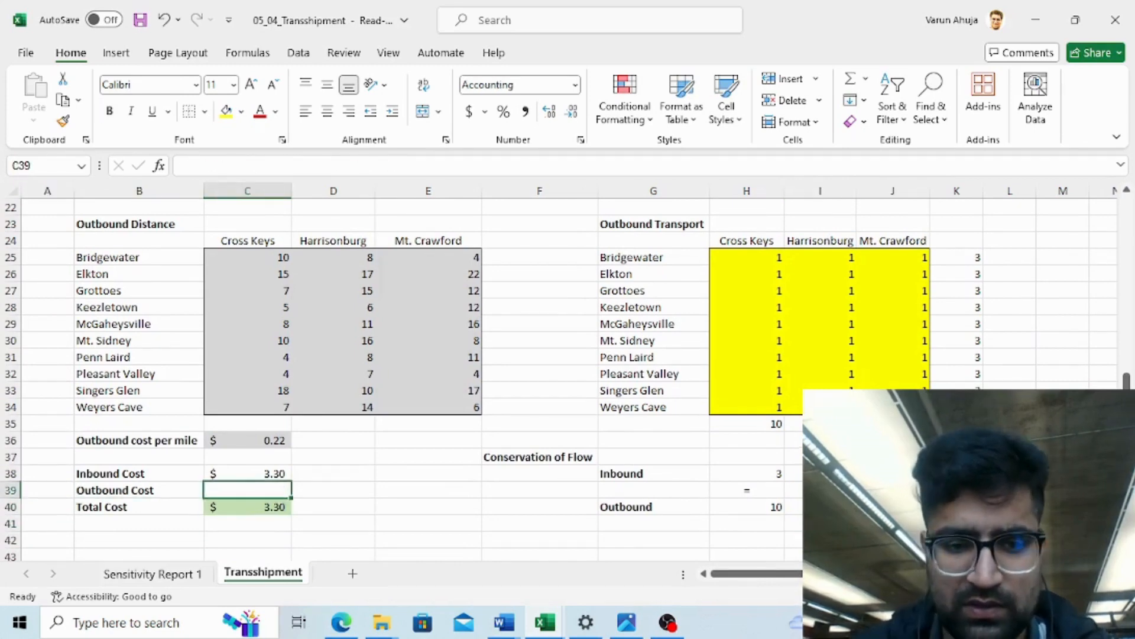
pyautogui.write('=')
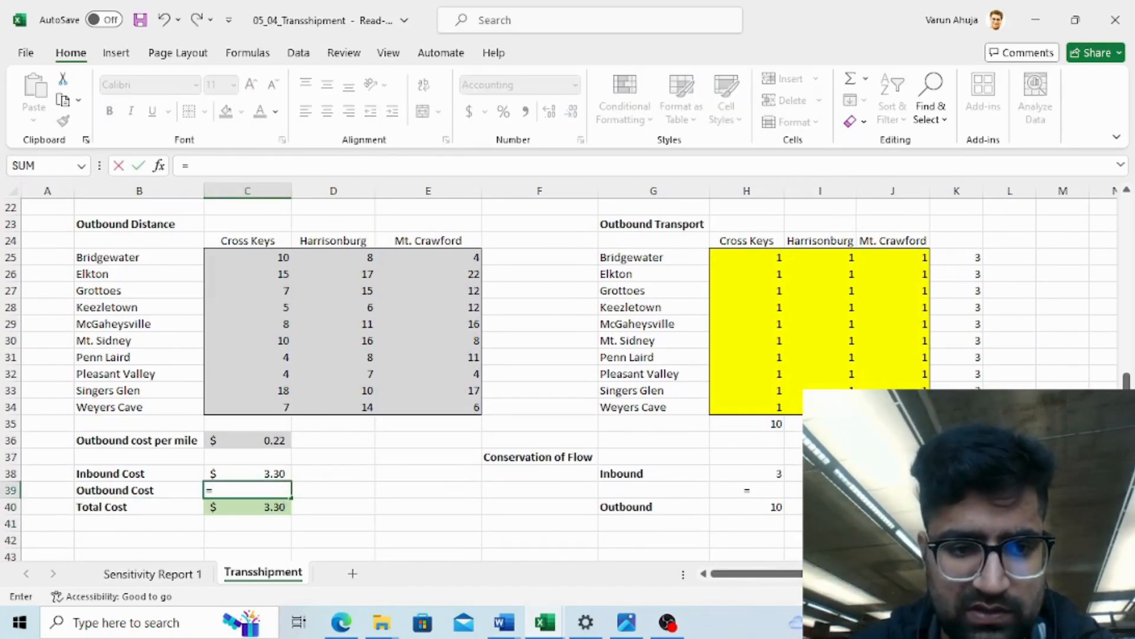
pyautogui.write('sum')
pyautogui.press('Down')
pyautogui.press('Down')
pyautogui.press('Down')
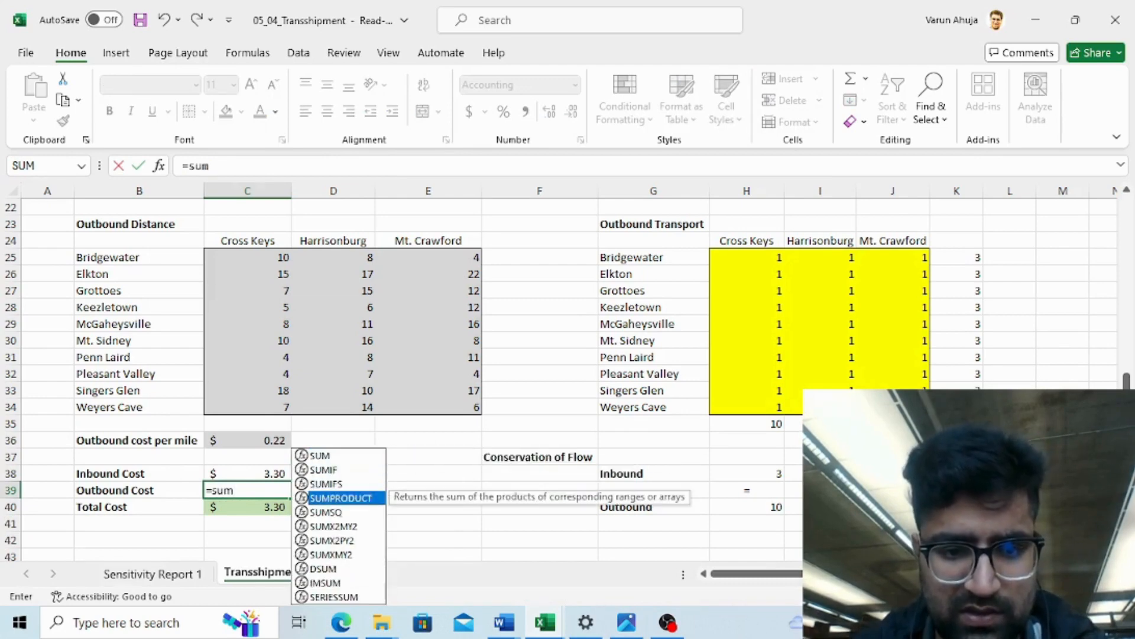
pyautogui.press('Tab')
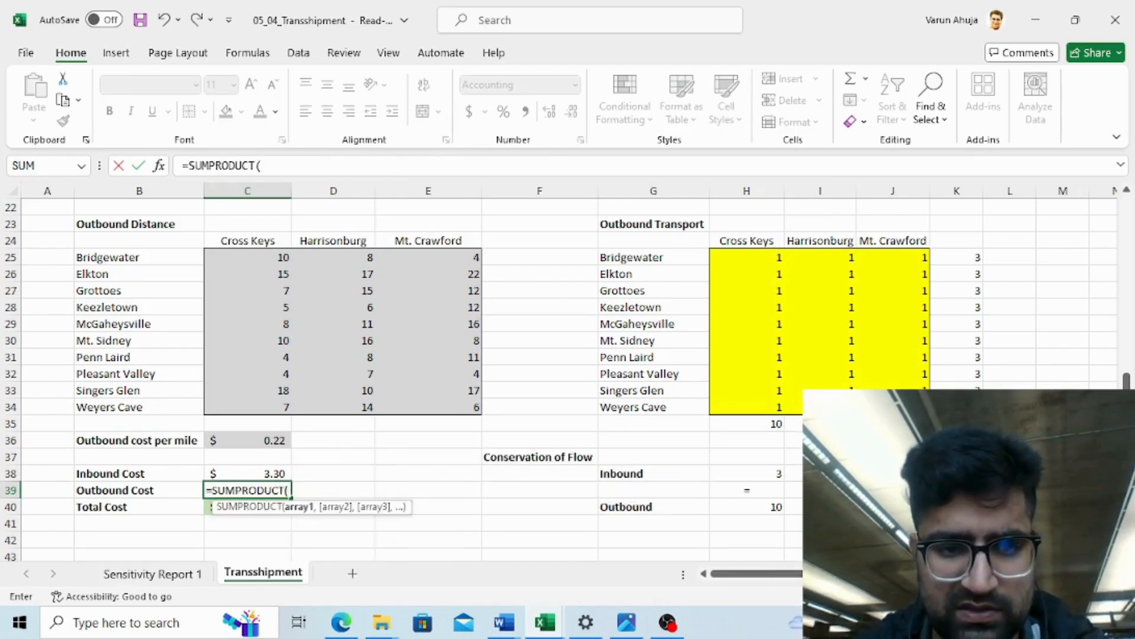
# - Add the outbound distances C25:E34 as the first SUMPRODUCT array
pyautogui.press('Up')
pyautogui.press('Up')
pyautogui.press('Up')
pyautogui.press('Up')
pyautogui.press('Up')
pyautogui.press('Up')
pyautogui.press('Up')
pyautogui.press('Up')
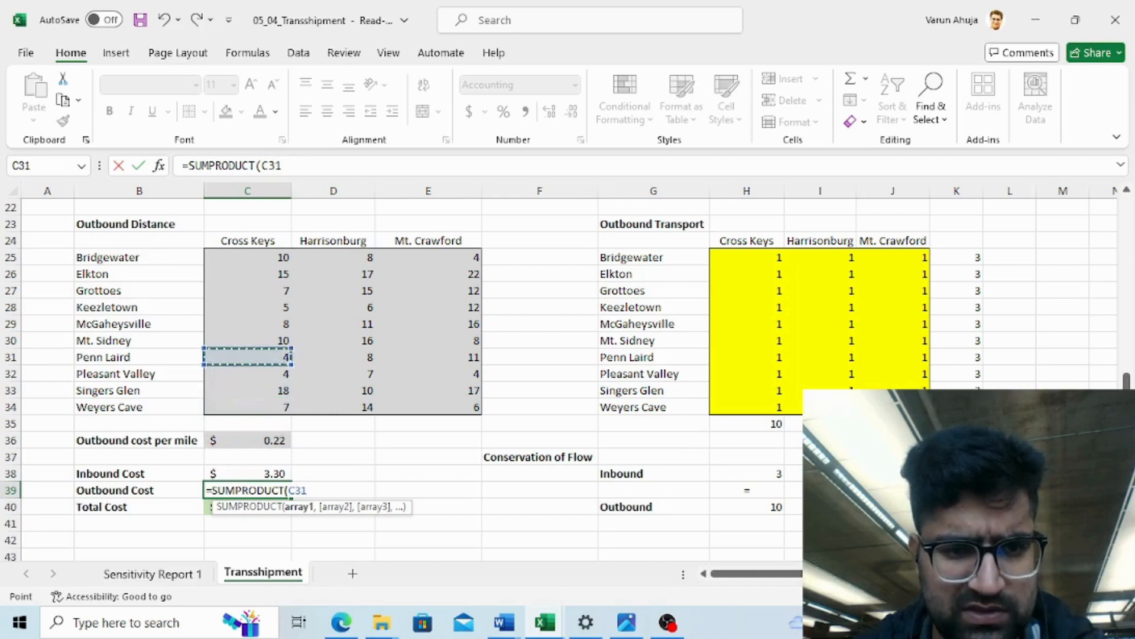
pyautogui.press('Up')
pyautogui.press('Up')
pyautogui.press('Up')
pyautogui.press('Up')
pyautogui.press('Up')
pyautogui.press('Up')
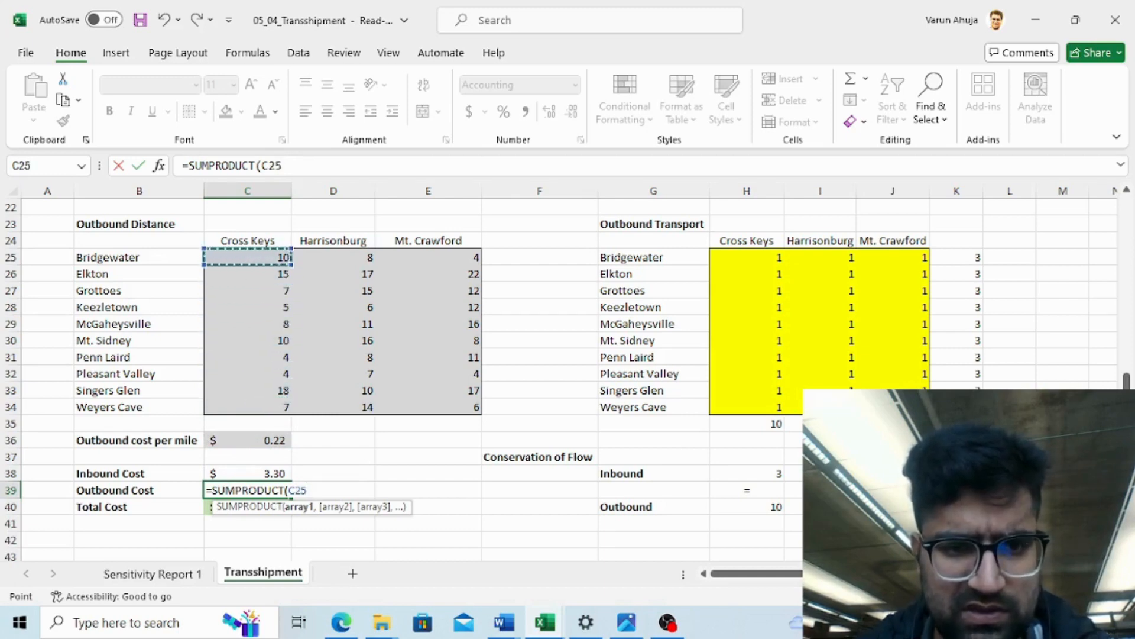
pyautogui.hotkey('shift', 'Right')
pyautogui.hotkey('shift', 'Right')
pyautogui.hotkey('shift', 'Down')
pyautogui.hotkey('shift', 'Down')
pyautogui.hotkey('shift', 'Down')
pyautogui.hotkey('shift', 'Down')
pyautogui.hotkey('shift', 'Down')
pyautogui.hotkey('shift', 'Down')
pyautogui.hotkey('shift', 'Down')
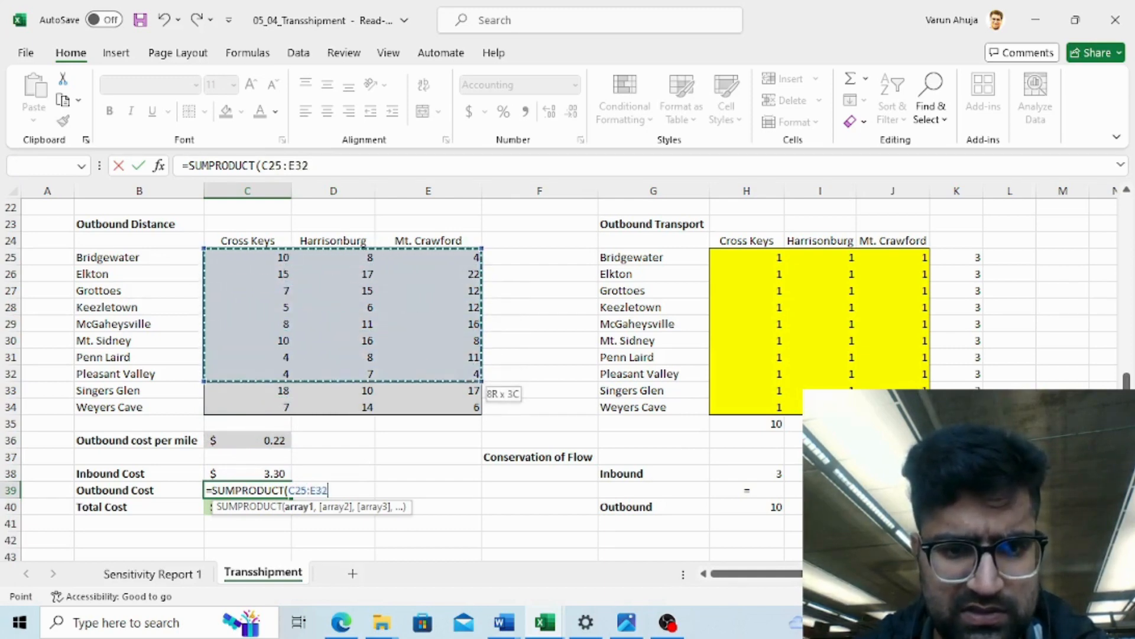
pyautogui.hotkey('shift', 'Down')
pyautogui.hotkey('shift', 'Down')
pyautogui.hotkey('shift', 'Down')
pyautogui.hotkey('shift', 'Up')
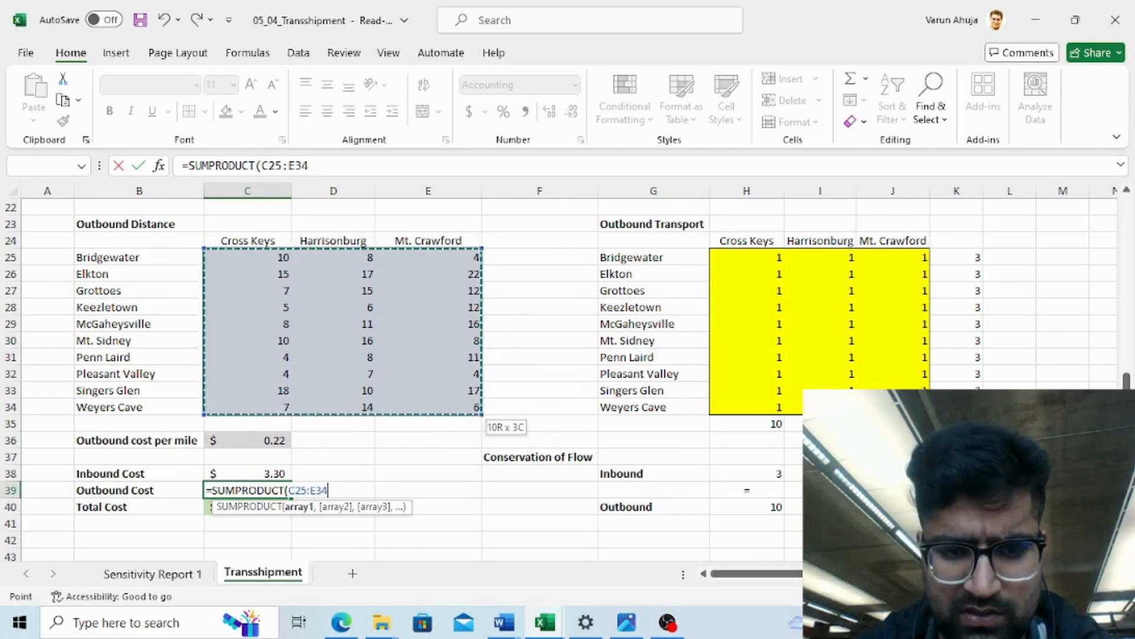
pyautogui.write(',')
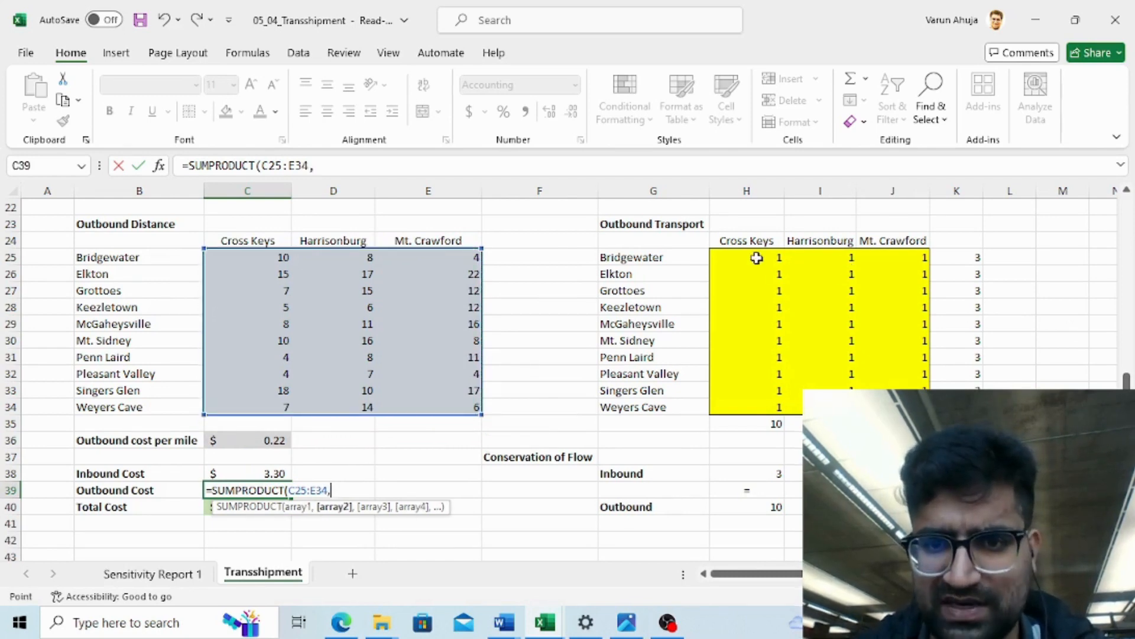
# - Add the outbound transport cells H25:J34 as the second SUMPRODUCT array and close the parenthesis
pyautogui.click(757, 258)
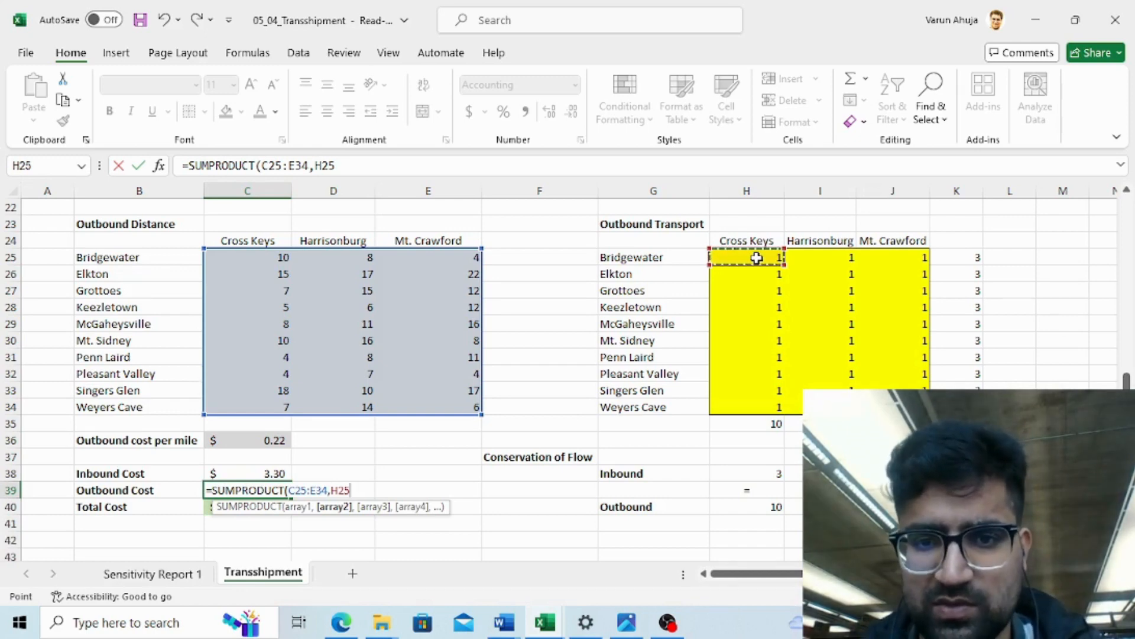
pyautogui.hotkey('shift', 'Right')
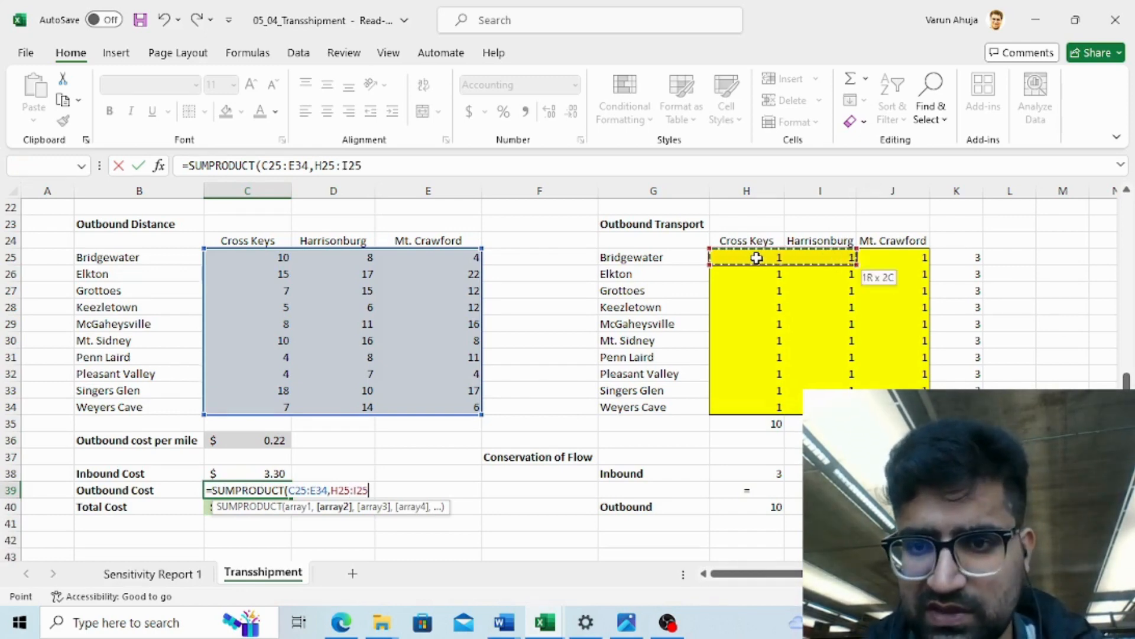
pyautogui.hotkey('shift', 'Right')
pyautogui.hotkey('shift', 'Down')
pyautogui.hotkey('shift', 'Down')
pyautogui.hotkey('shift', 'Down')
pyautogui.hotkey('shift', 'Down')
pyautogui.hotkey('shift', 'Down')
pyautogui.hotkey('shift', 'Down')
pyautogui.hotkey('shift', 'Down')
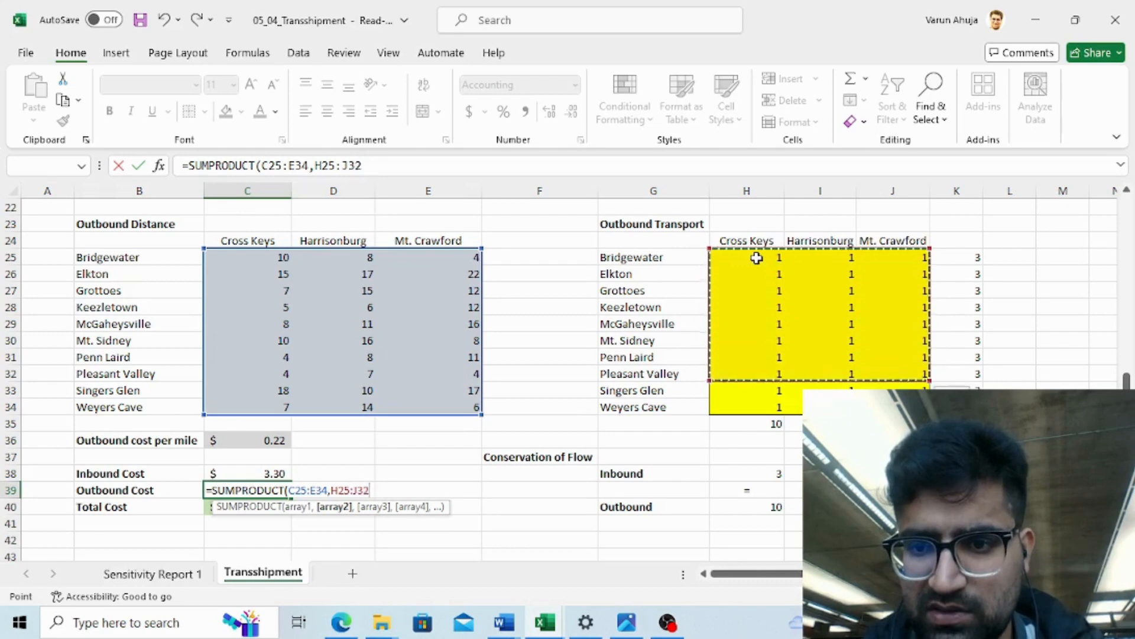
pyautogui.hotkey('shift', 'Down')
pyautogui.hotkey('shift', 'Down')
pyautogui.hotkey('shift', 'Down')
pyautogui.hotkey('shift', 'Up')
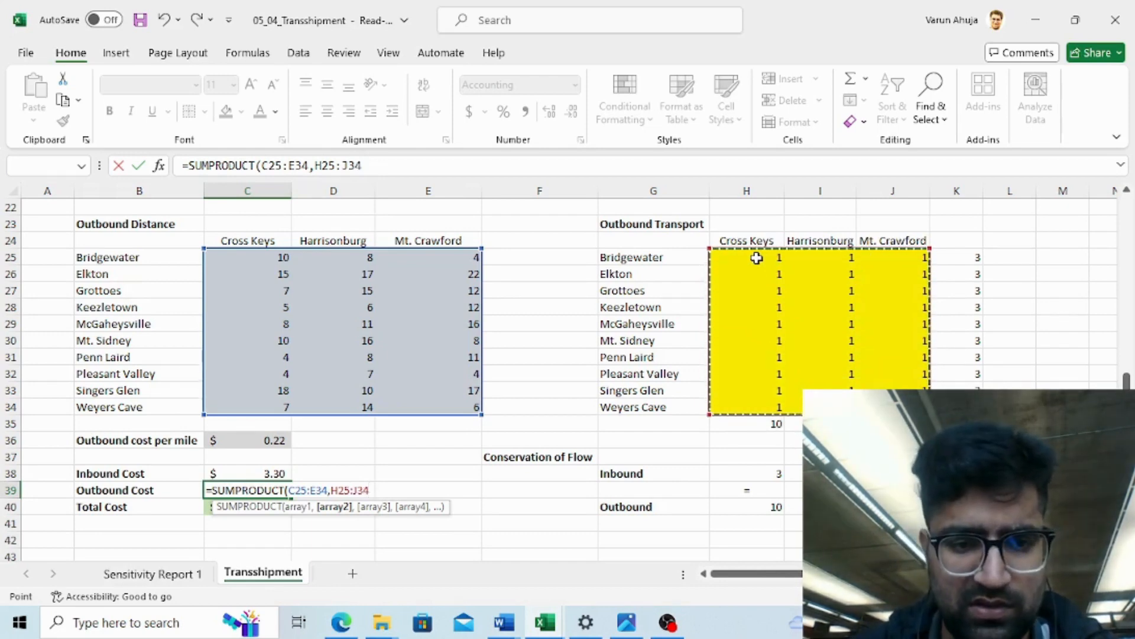
pyautogui.write(')')
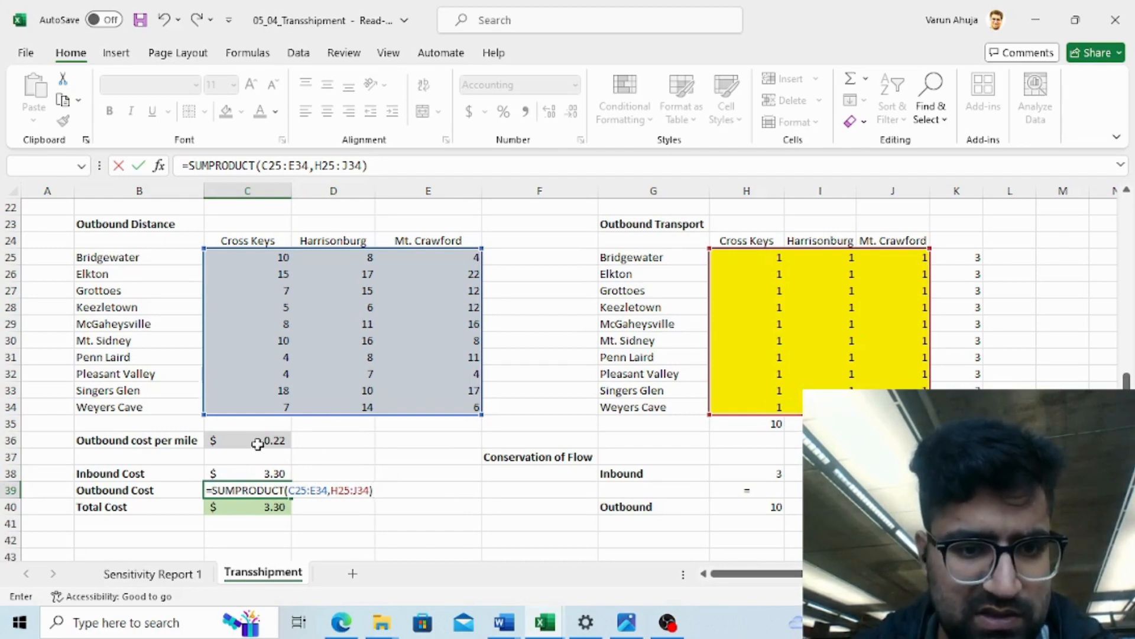
# - Multiply the SUMPRODUCT by the outbound cost per mile in C36 and enter the Outbound Cost formula
pyautogui.write('*')
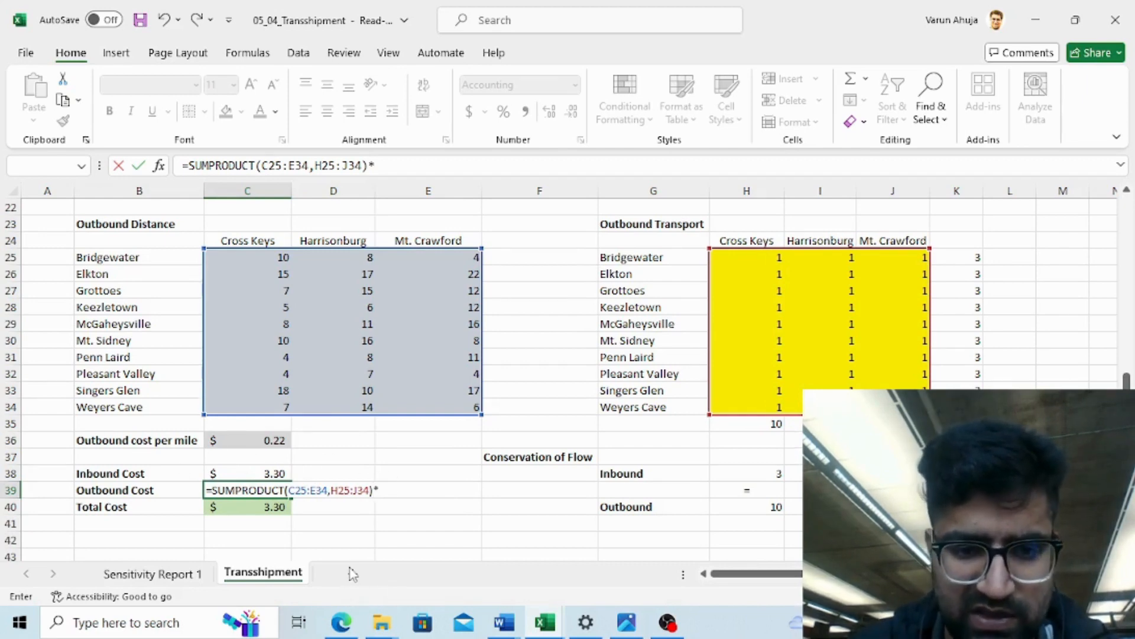
pyautogui.click(270, 443)
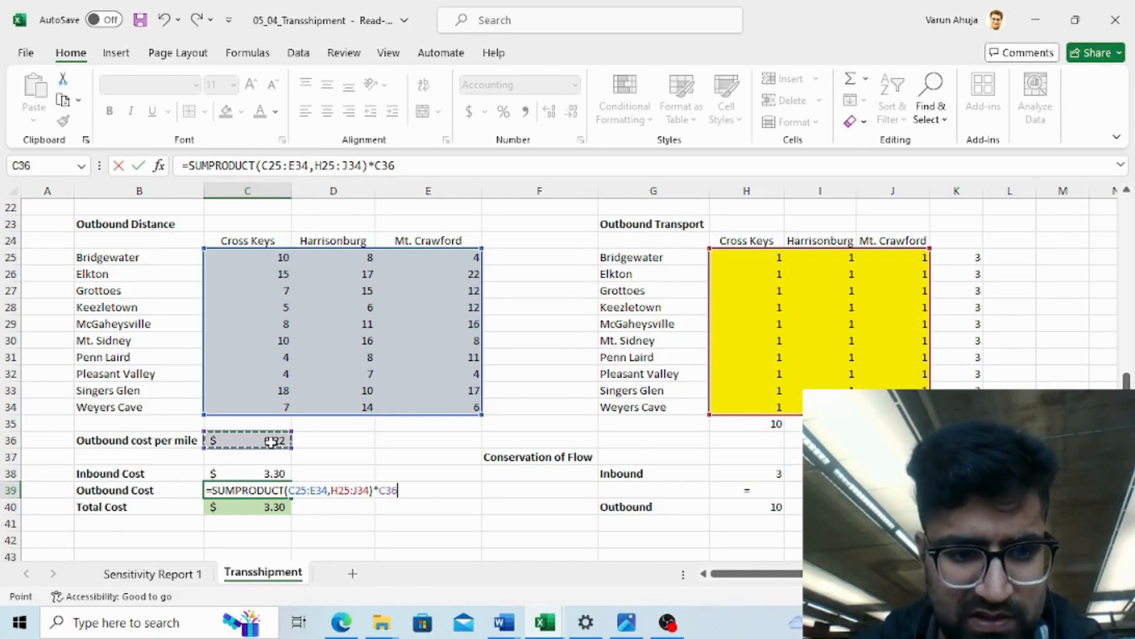
pyautogui.press('Return')
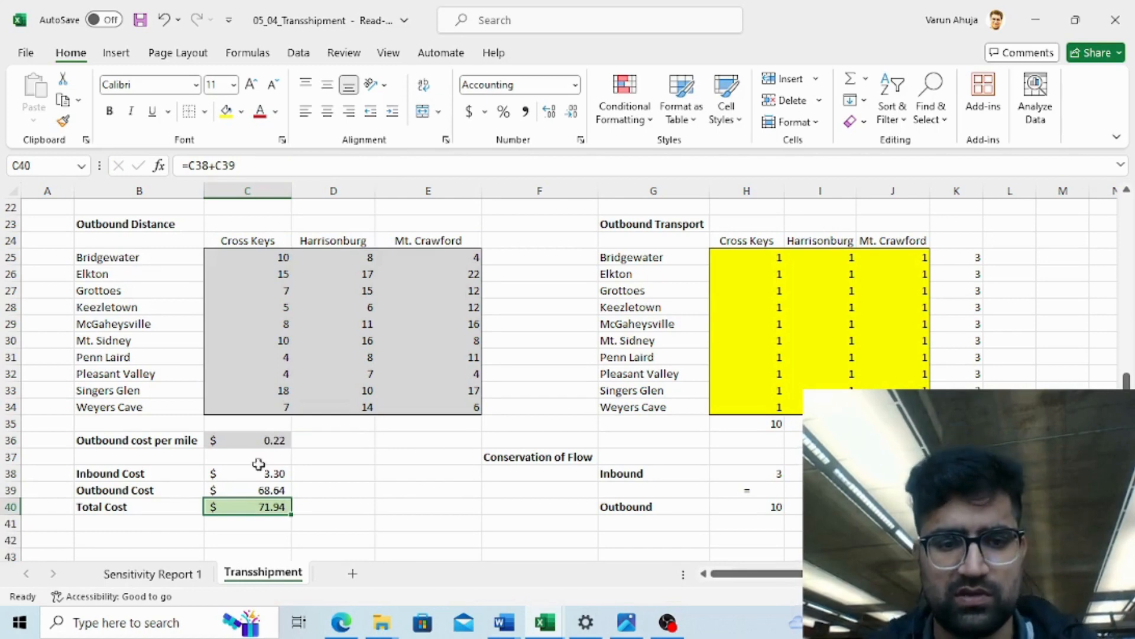
# - Review the worksheet from the cost totals and transport tables up to the demand and capacity data
pyautogui.click(348, 504)
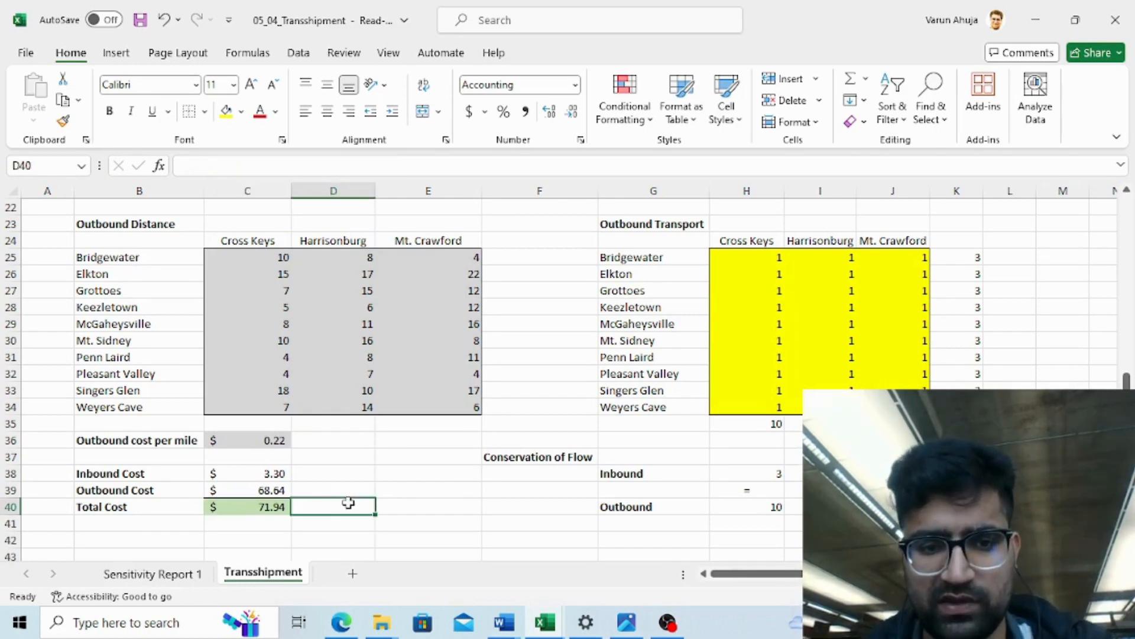
pyautogui.click(822, 353)
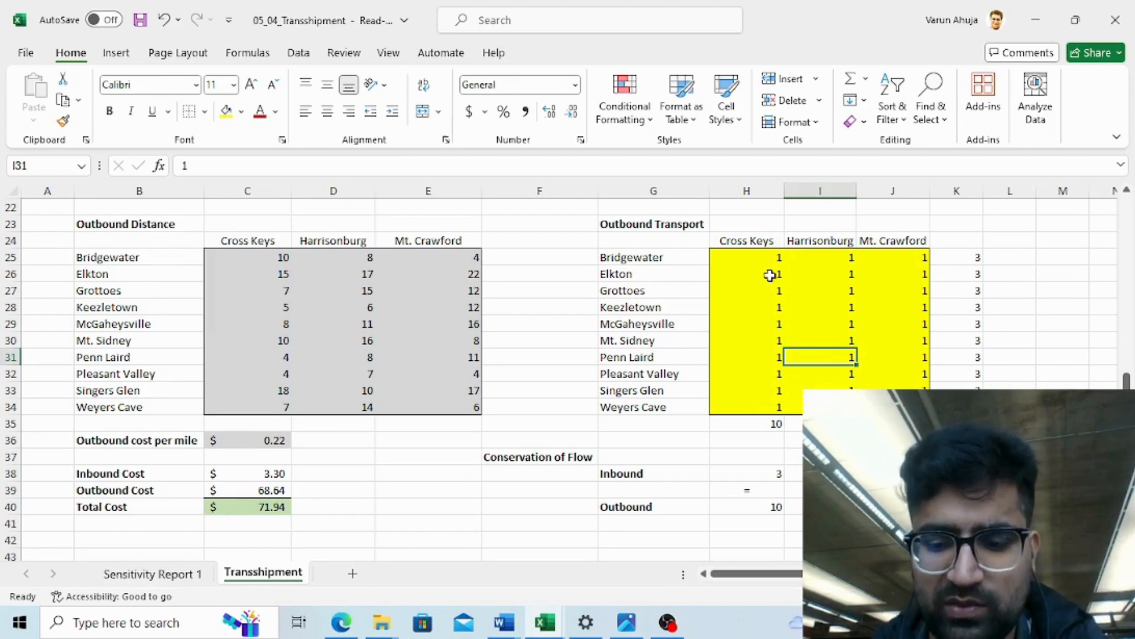
pyautogui.press('Up')
pyautogui.press('Up')
pyautogui.press('Up')
pyautogui.press('Up')
pyautogui.press('Up')
pyautogui.press('Up')
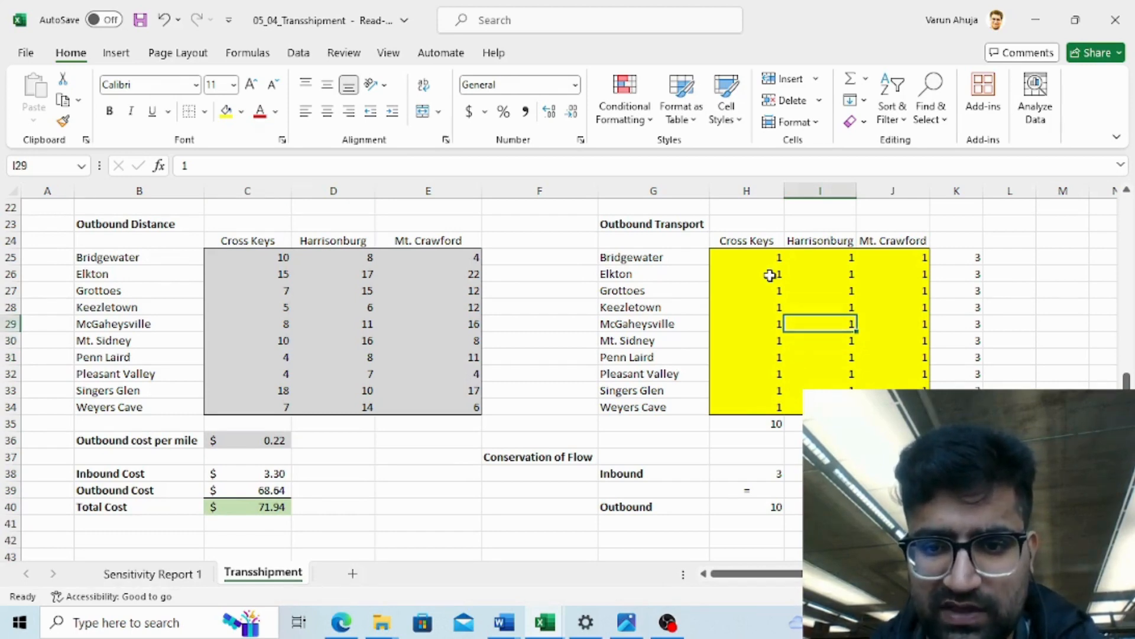
pyautogui.press('Up')
pyautogui.press('Up')
pyautogui.press('Up')
pyautogui.press('Up')
pyautogui.press('Up')
pyautogui.press('Up')
pyautogui.press('Up')
pyautogui.press('Up')
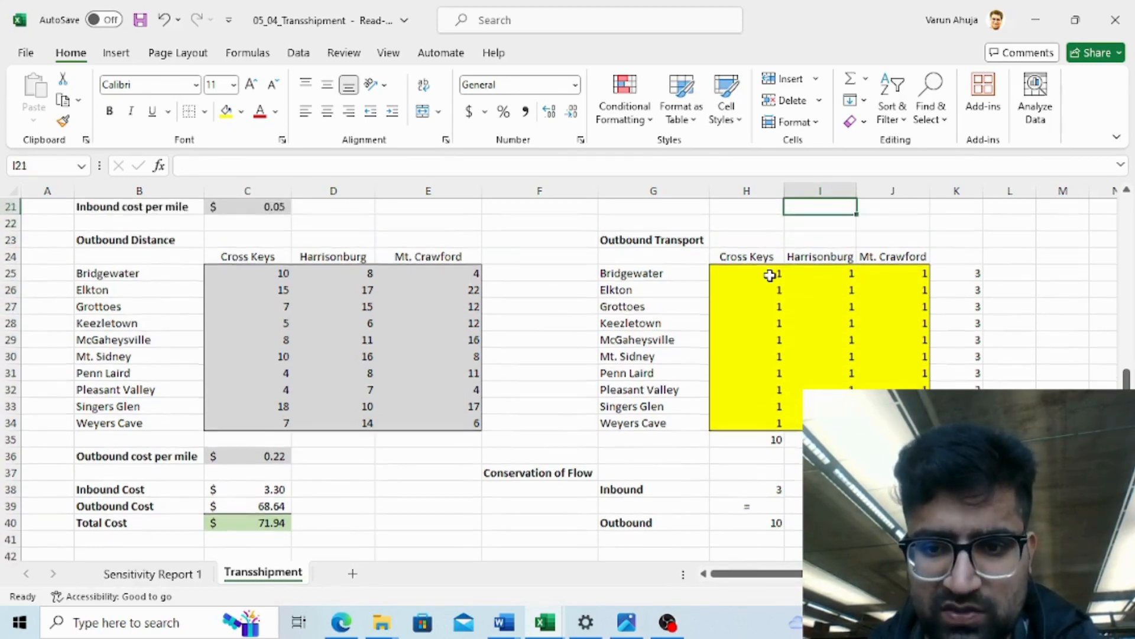
pyautogui.press('Up')
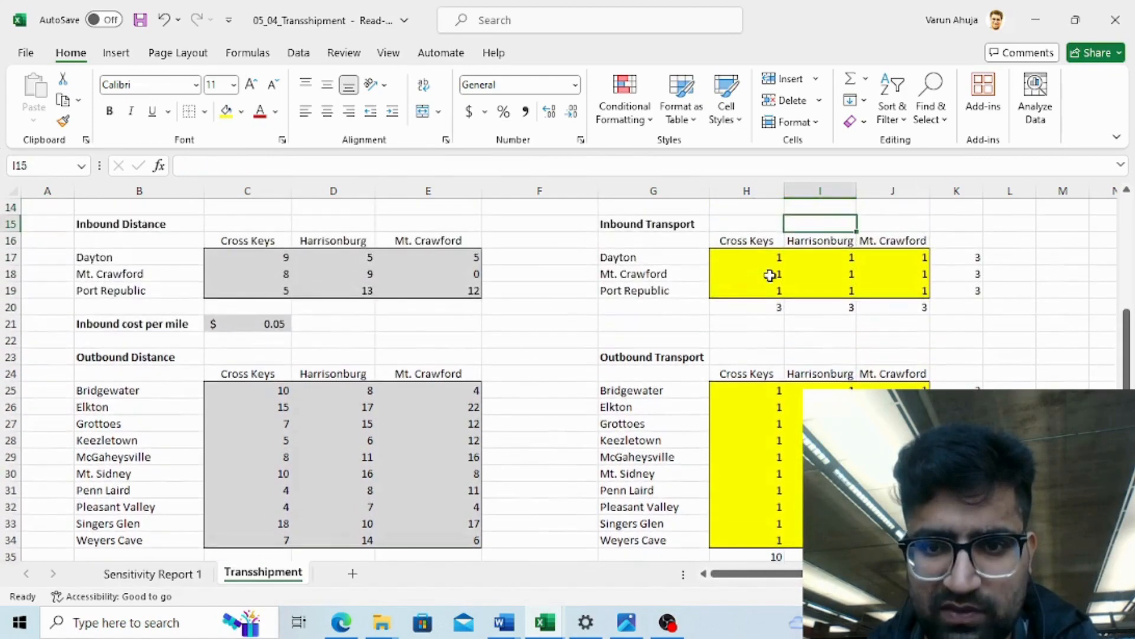
pyautogui.press('Down')
pyautogui.press('Down')
pyautogui.press('Down')
pyautogui.press('Down')
pyautogui.press('Down')
pyautogui.press('Down')
pyautogui.press('Down')
pyautogui.press('Down')
pyautogui.press('Down')
pyautogui.press('Down')
pyautogui.press('Down')
pyautogui.press('Down')
pyautogui.press('Down')
pyautogui.press('Down')
pyautogui.press('Down')
pyautogui.press('Down')
pyautogui.press('Down')
pyautogui.press('Down')
pyautogui.press('Down')
pyautogui.press('Down')
pyautogui.press('Down')
pyautogui.press('Down')
pyautogui.press('Down')
pyautogui.press('Down')
pyautogui.press('Down')
pyautogui.press('Down')
pyautogui.press('Down')
pyautogui.press('Down')
pyautogui.press('Down')
pyautogui.press('Down')
pyautogui.press('Down')
pyautogui.press('Down')
pyautogui.press('Down')
pyautogui.press('Up')
pyautogui.press('Up')
pyautogui.press('Up')
pyautogui.press('Up')
pyautogui.press('Up')
pyautogui.press('Up')
pyautogui.press('Up')
pyautogui.press('Up')
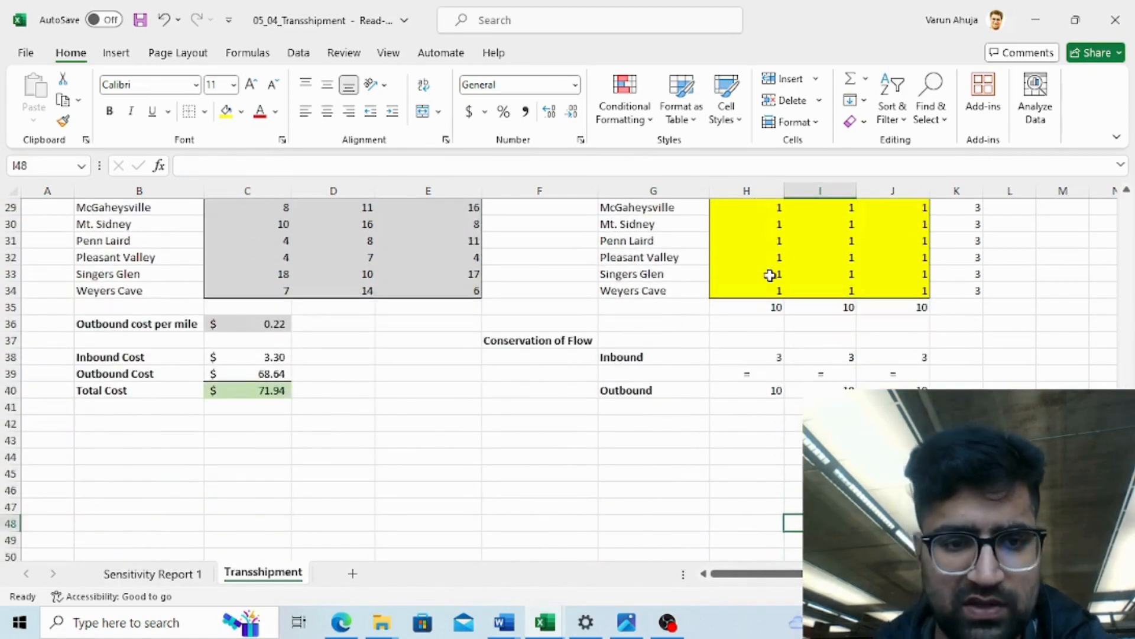
pyautogui.press('Down')
pyautogui.press('Left')
pyautogui.press('Left')
pyautogui.press('Left')
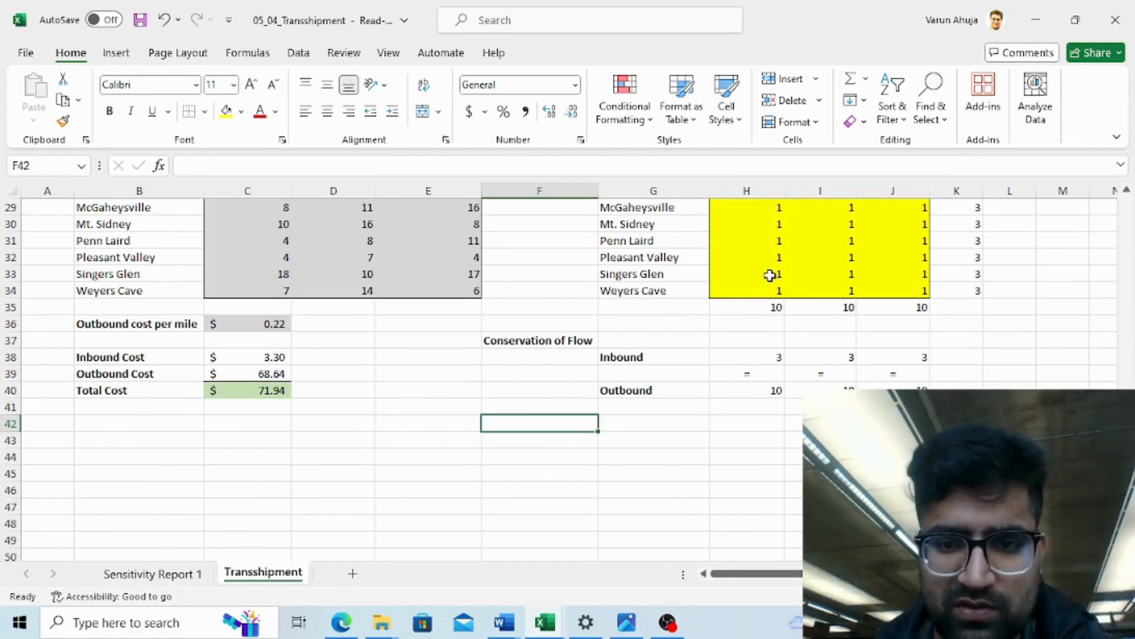
pyautogui.press('Up')
pyautogui.press('Up')
pyautogui.press('Up')
pyautogui.press('Up')
pyautogui.press('Up')
pyautogui.press('Up')
pyautogui.press('Up')
pyautogui.press('Up')
pyautogui.press('Up')
pyautogui.press('Up')
pyautogui.press('Up')
pyautogui.press('Up')
pyautogui.press('Up')
pyautogui.press('Up')
pyautogui.press('Up')
pyautogui.press('Up')
pyautogui.press('Up')
pyautogui.press('Up')
pyautogui.press('Up')
pyautogui.press('Up')
pyautogui.press('Up')
pyautogui.press('Up')
pyautogui.press('Up')
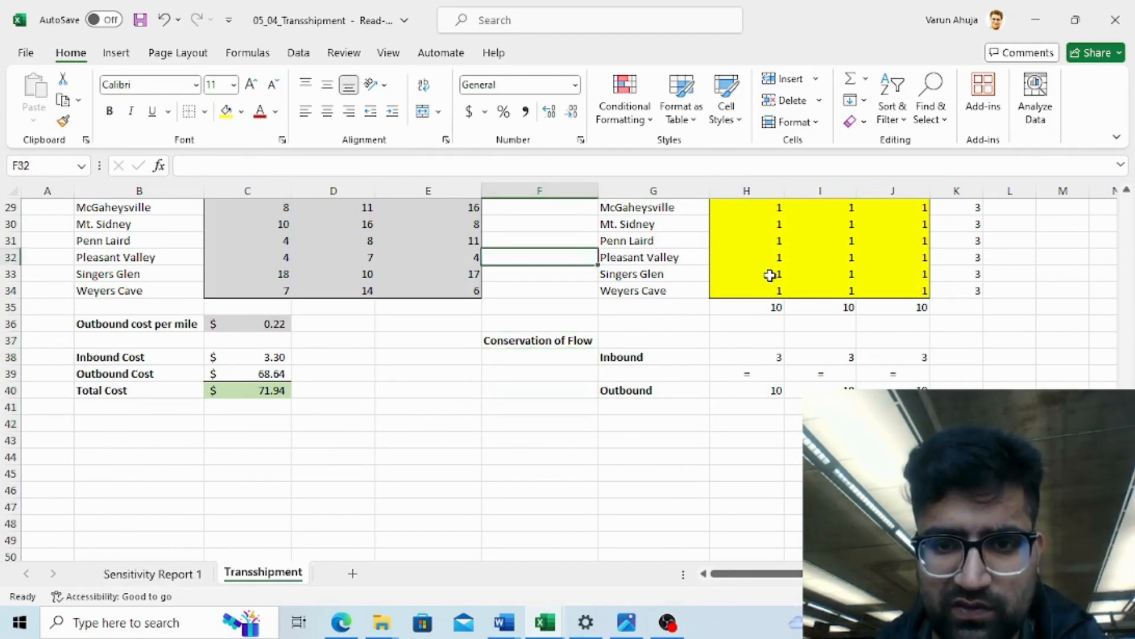
pyautogui.press('Up')
pyautogui.press('Up')
pyautogui.press('Up')
pyautogui.press('Up')
pyautogui.press('Up')
pyautogui.press('Up')
pyautogui.press('Up')
pyautogui.press('Up')
pyautogui.press('Up')
pyautogui.press('Up')
pyautogui.press('Up')
pyautogui.press('Up')
pyautogui.press('Up')
pyautogui.press('Up')
pyautogui.press('Up')
pyautogui.press('Up')
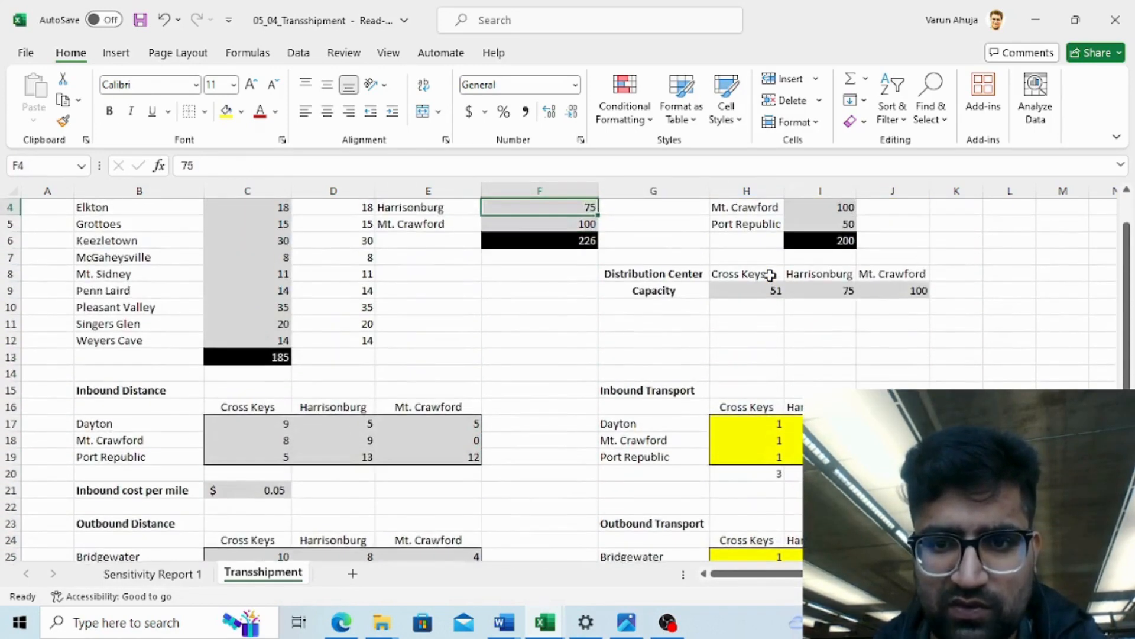
pyautogui.press('Down')
pyautogui.press('Down')
pyautogui.press('Down')
pyautogui.press('Down')
pyautogui.press('Down')
pyautogui.press('Down')
pyautogui.press('Down')
pyautogui.press('Down')
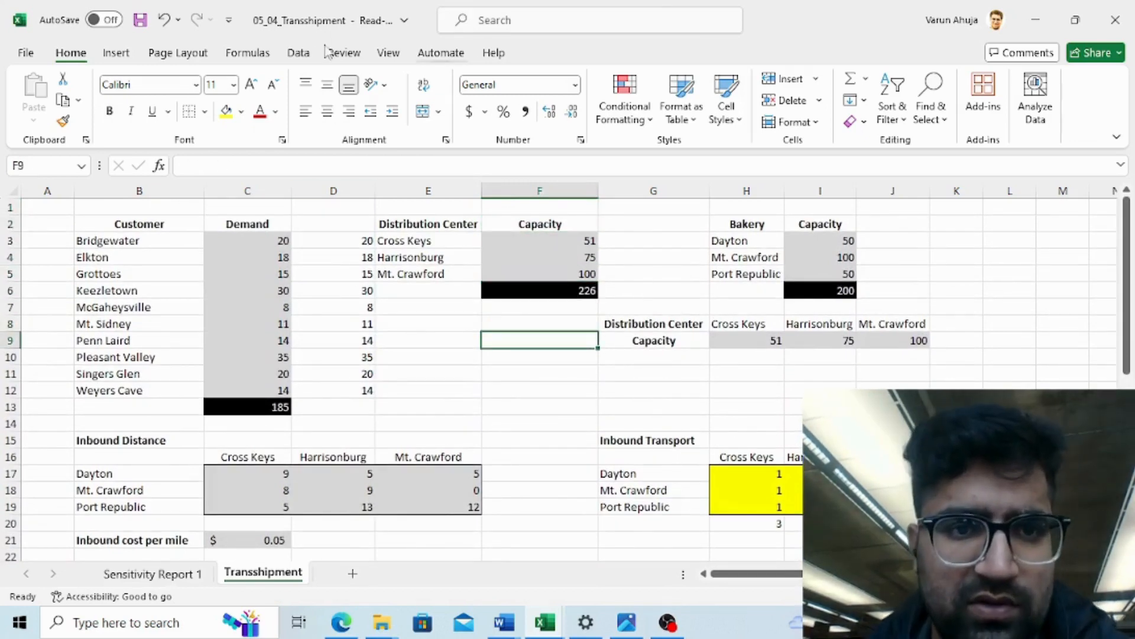
# - Open Solver and delete all of the existing constraints from the previous model
pyautogui.click(298, 53)
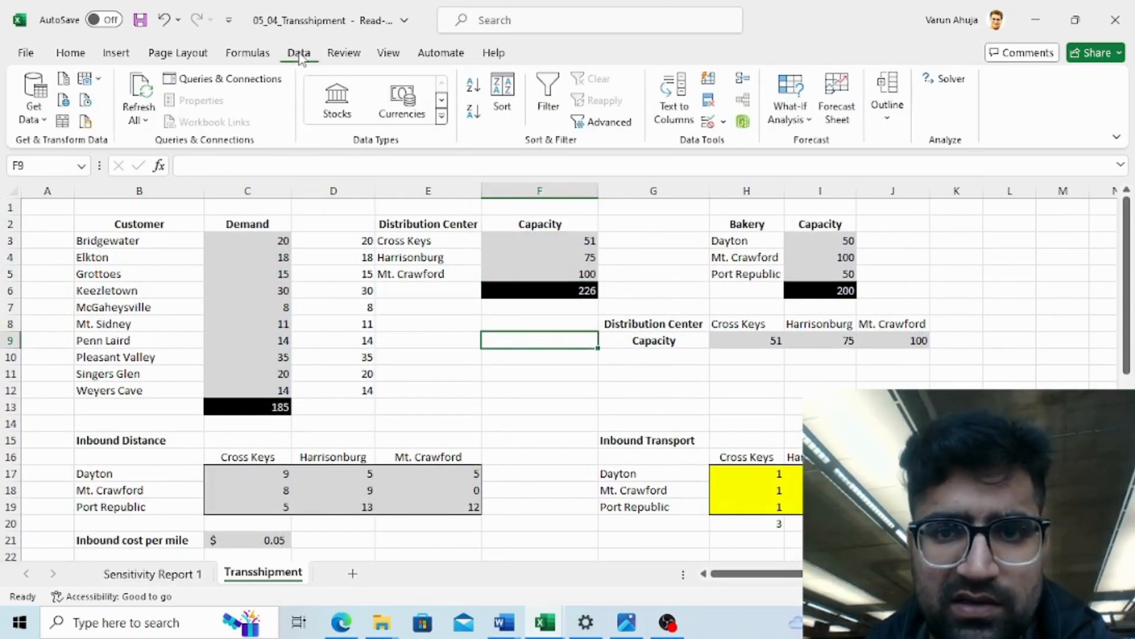
pyautogui.click(950, 79)
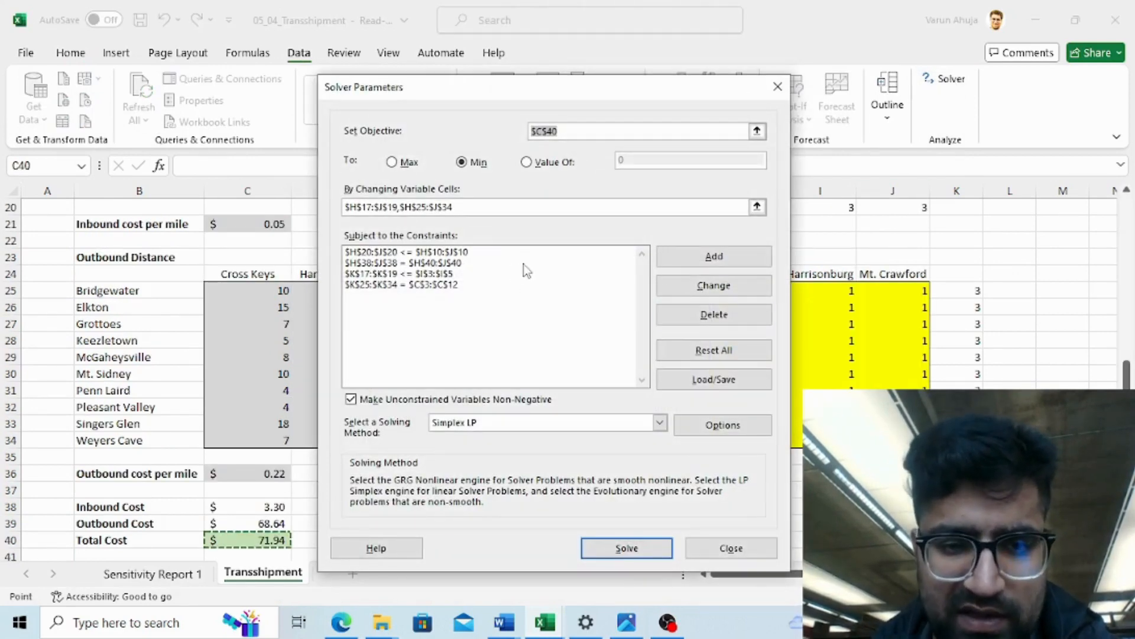
pyautogui.click(473, 285)
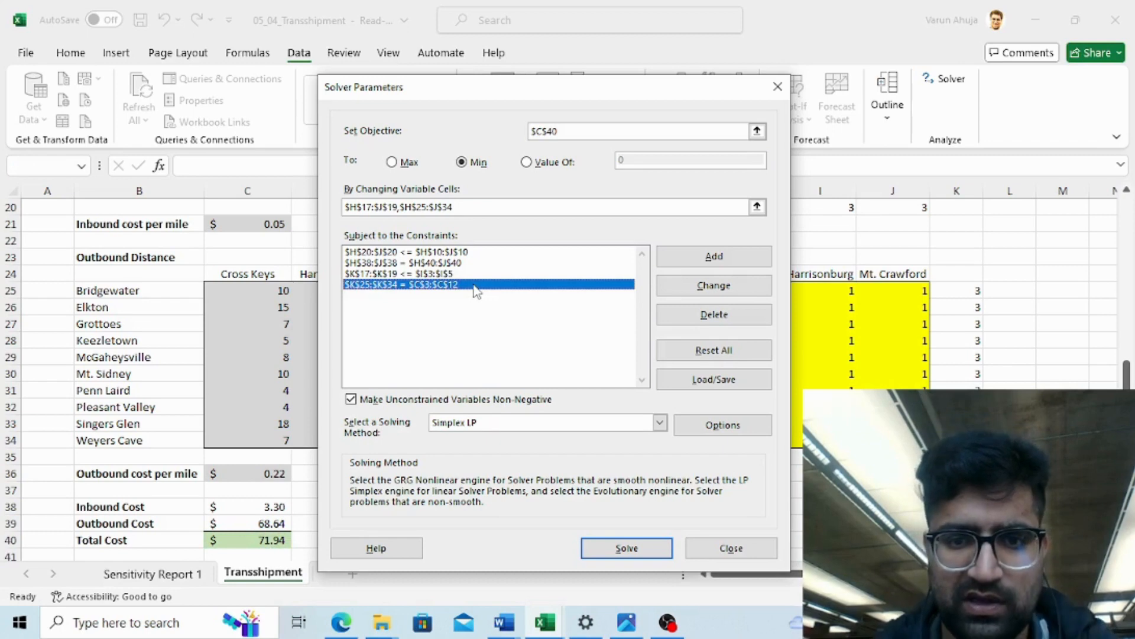
pyautogui.click(441, 254)
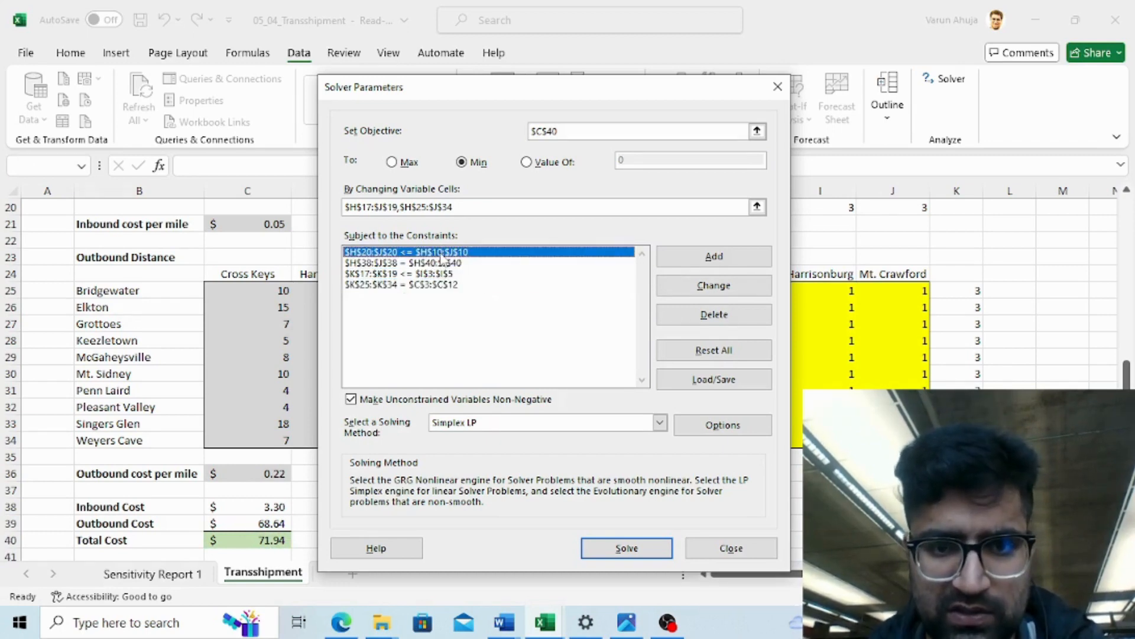
pyautogui.click(716, 315)
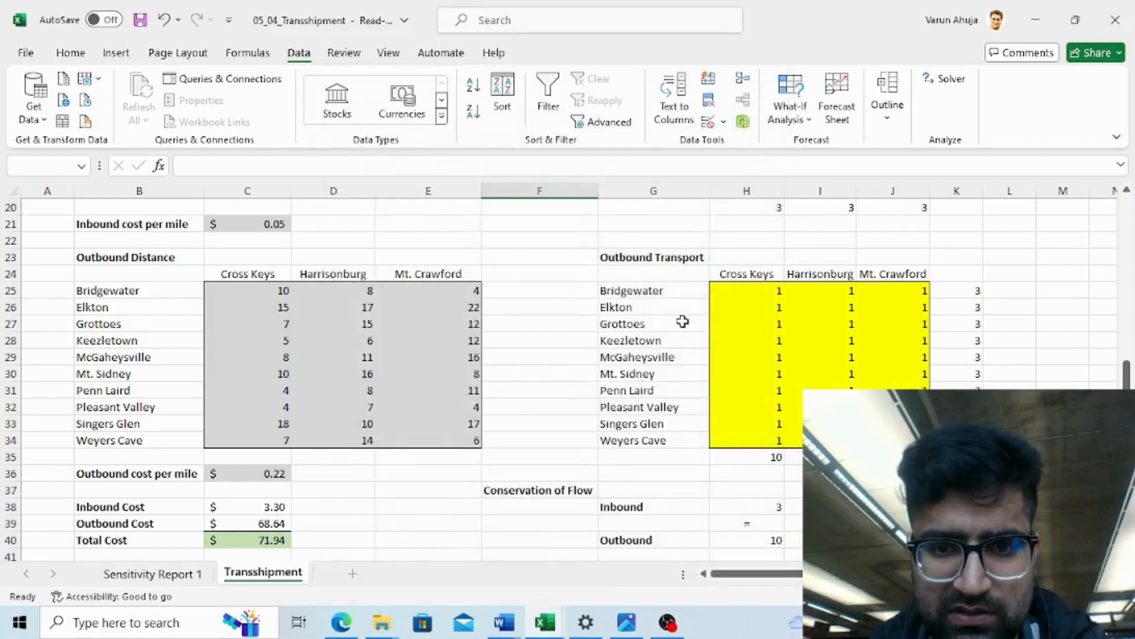
pyautogui.click(471, 265)
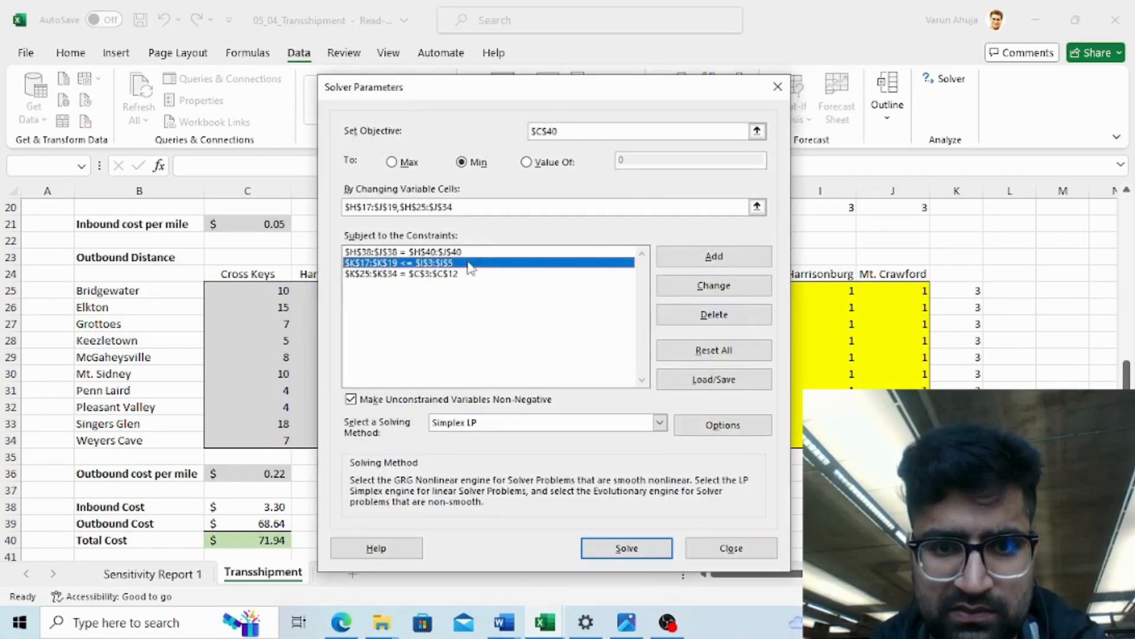
pyautogui.click(660, 320)
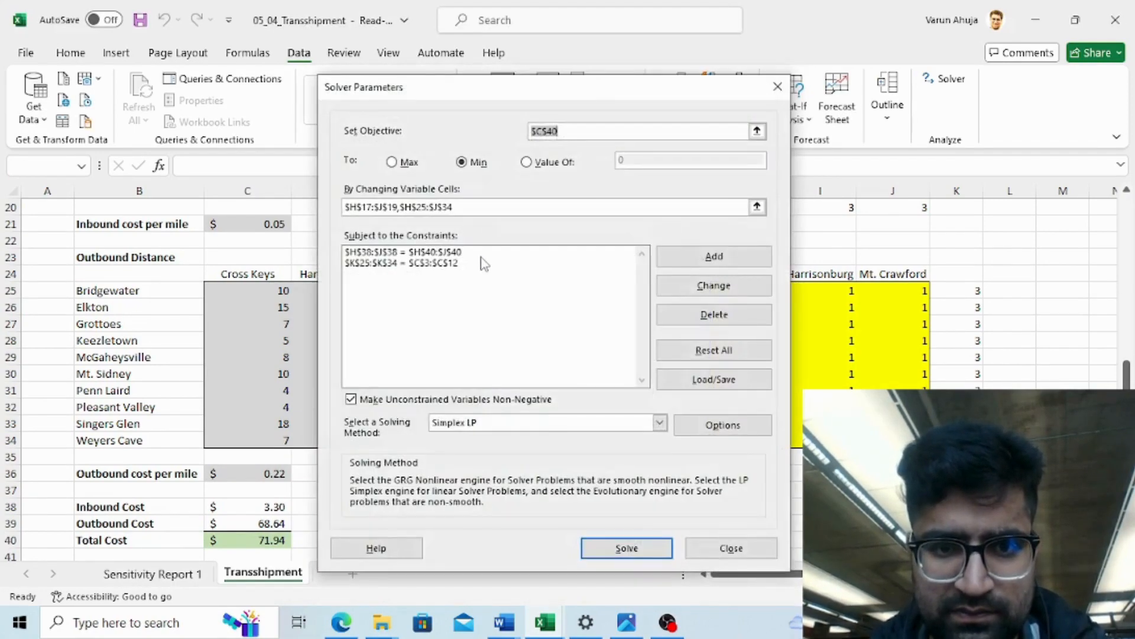
pyautogui.click(686, 312)
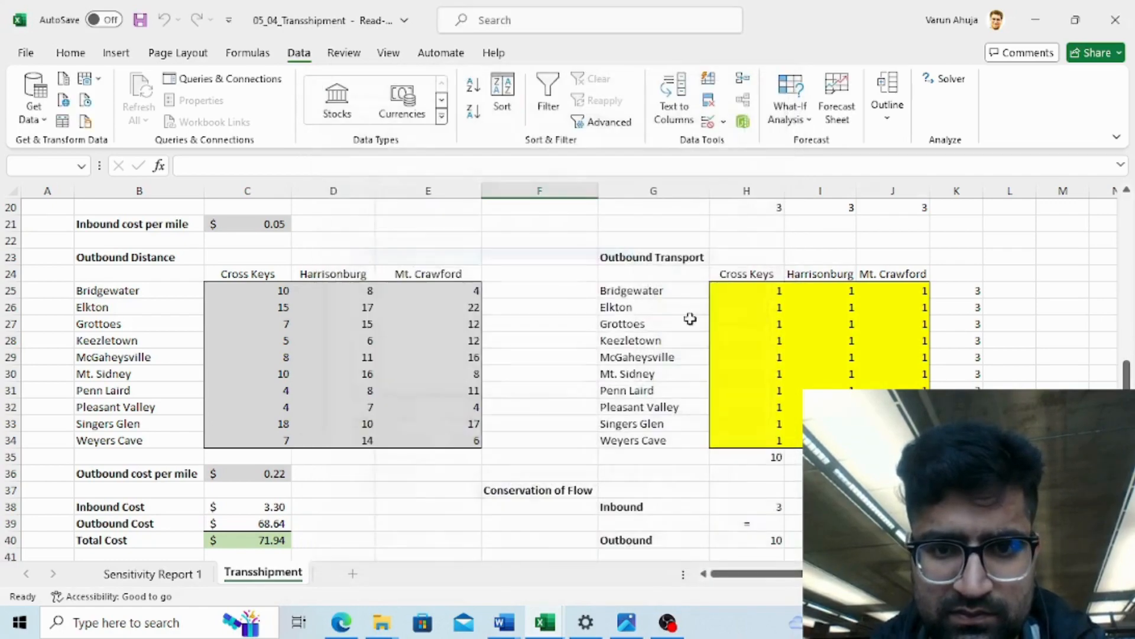
pyautogui.click(455, 256)
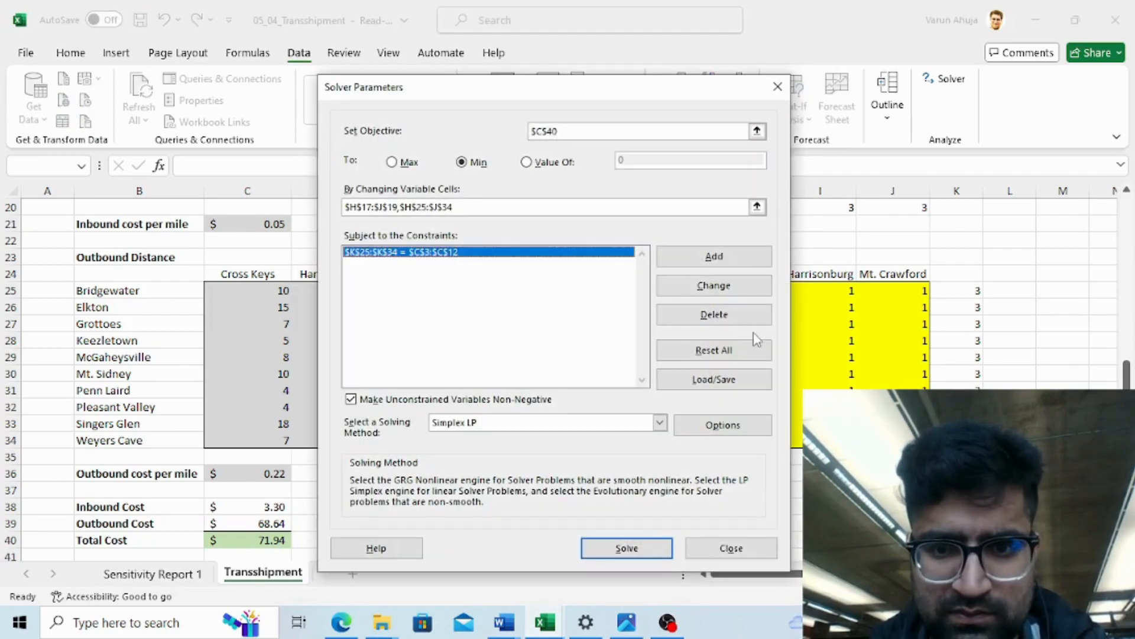
pyautogui.click(708, 313)
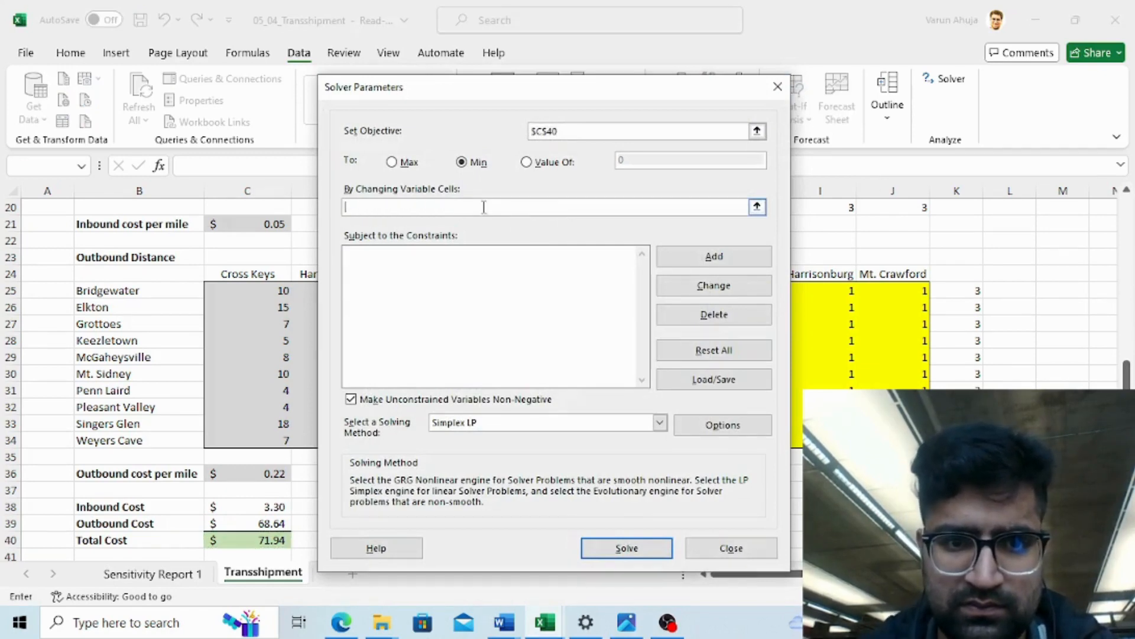
# - Clear the Solver objective and set it again to the Total Cost cell C40
pyautogui.click(616, 131)
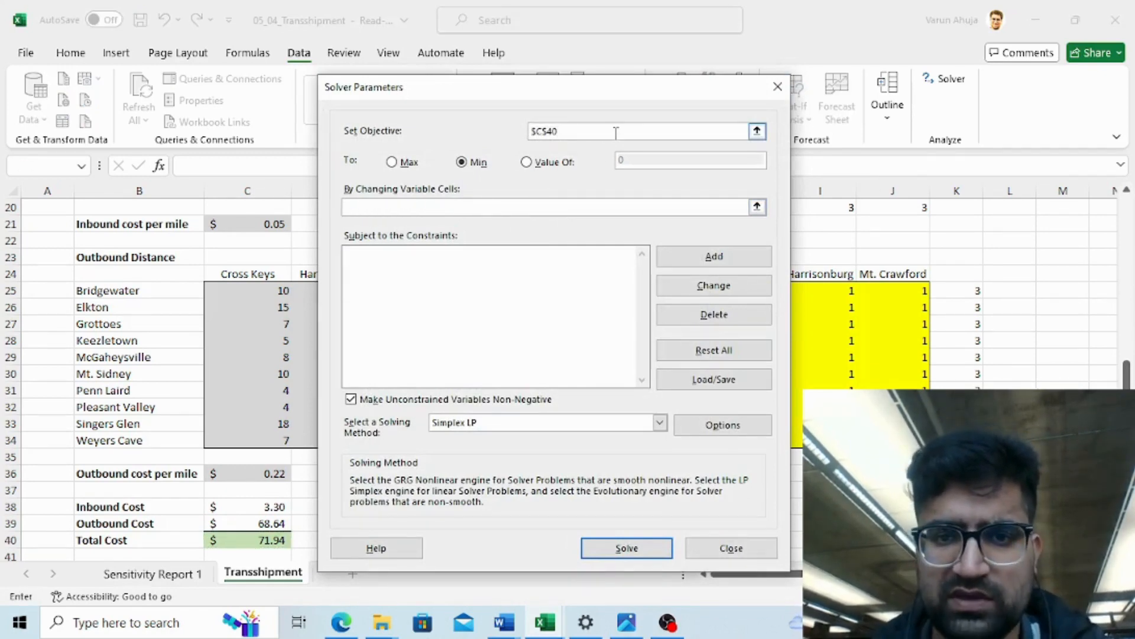
pyautogui.press('BackSpace')
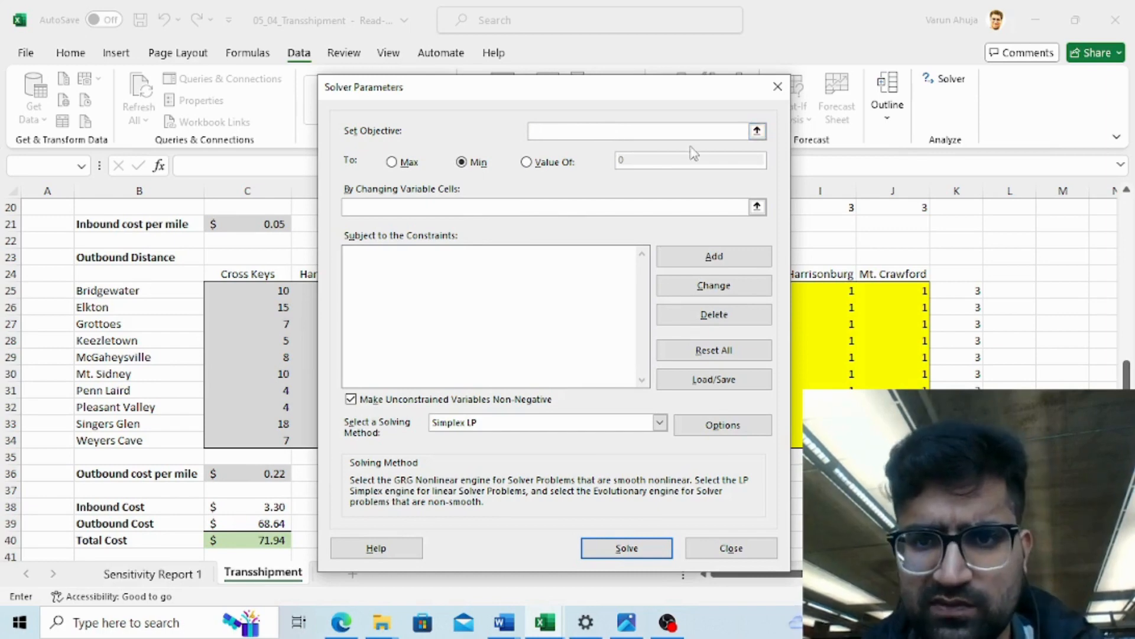
pyautogui.click(757, 131)
pyautogui.click(424, 352)
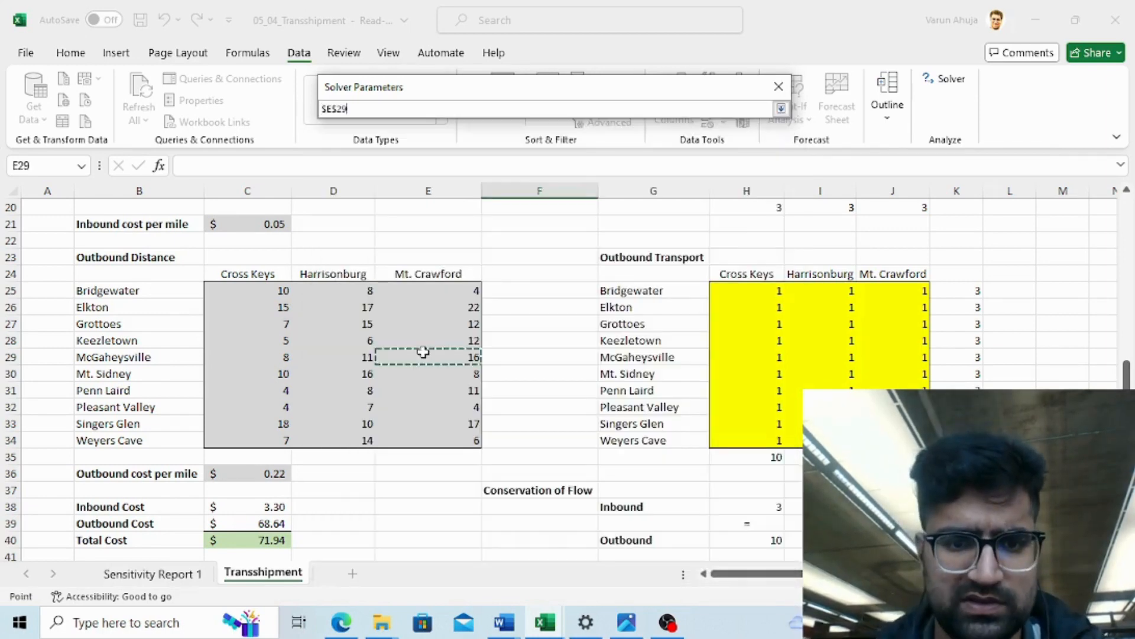
pyautogui.press('Down')
pyautogui.press('Down')
pyautogui.press('Down')
pyautogui.press('Down')
pyautogui.press('Down')
pyautogui.press('Down')
pyautogui.press('Down')
pyautogui.press('Down')
pyautogui.press('Down')
pyautogui.press('Down')
pyautogui.press('Down')
pyautogui.press('Left')
pyautogui.press('Left')
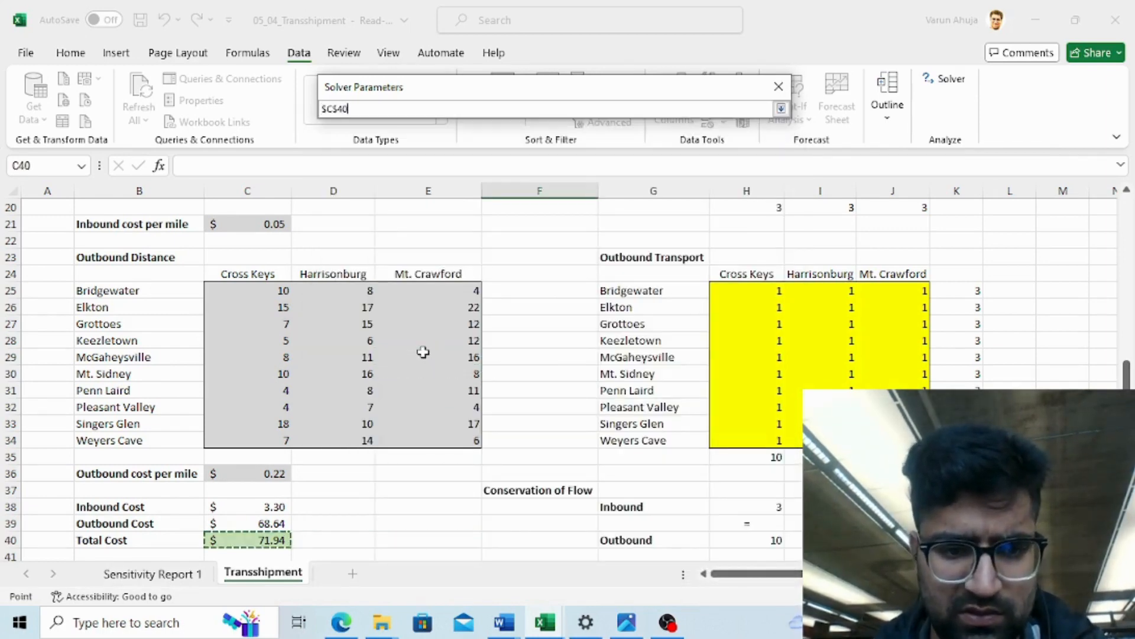
pyautogui.click(781, 108)
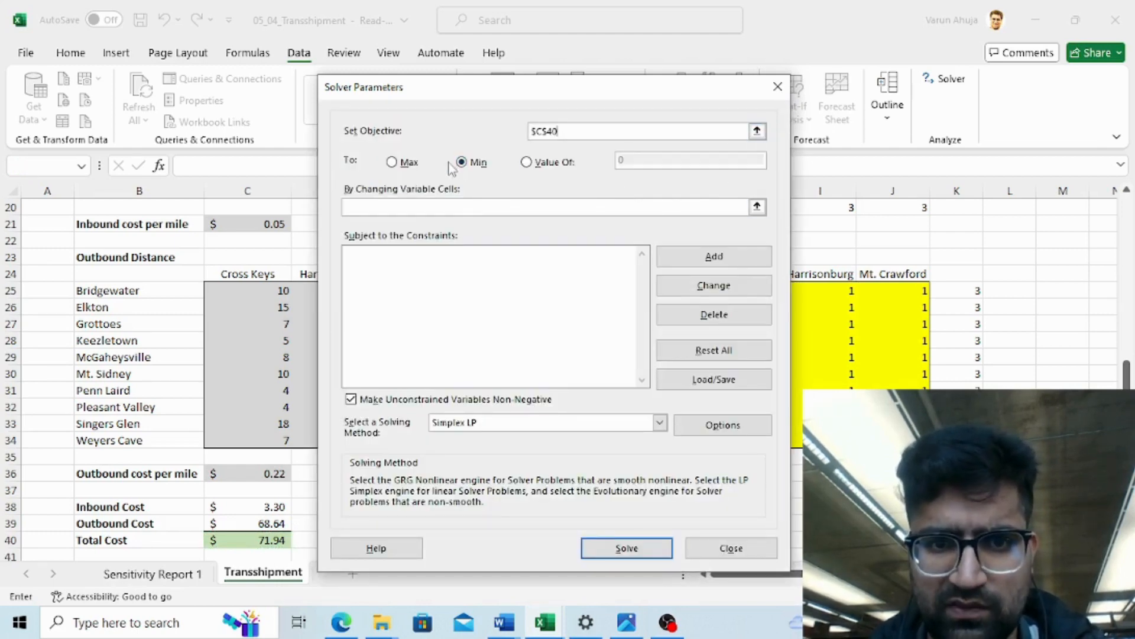
# - Set the changing variable cells to the inbound transport range H17:J19 and the outbound transport range H25:J34
pyautogui.click(757, 206)
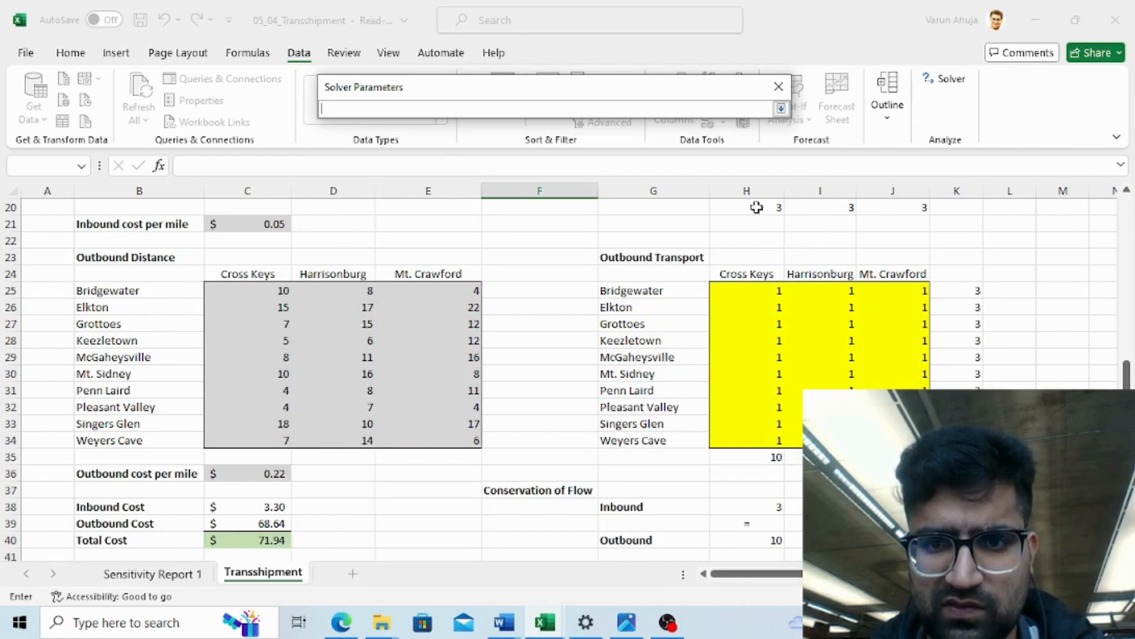
pyautogui.click(751, 292)
pyautogui.press('Up')
pyautogui.press('Up')
pyautogui.press('Up')
pyautogui.press('Up')
pyautogui.press('Up')
pyautogui.press('Up')
pyautogui.press('Up')
pyautogui.press('Up')
pyautogui.press('Up')
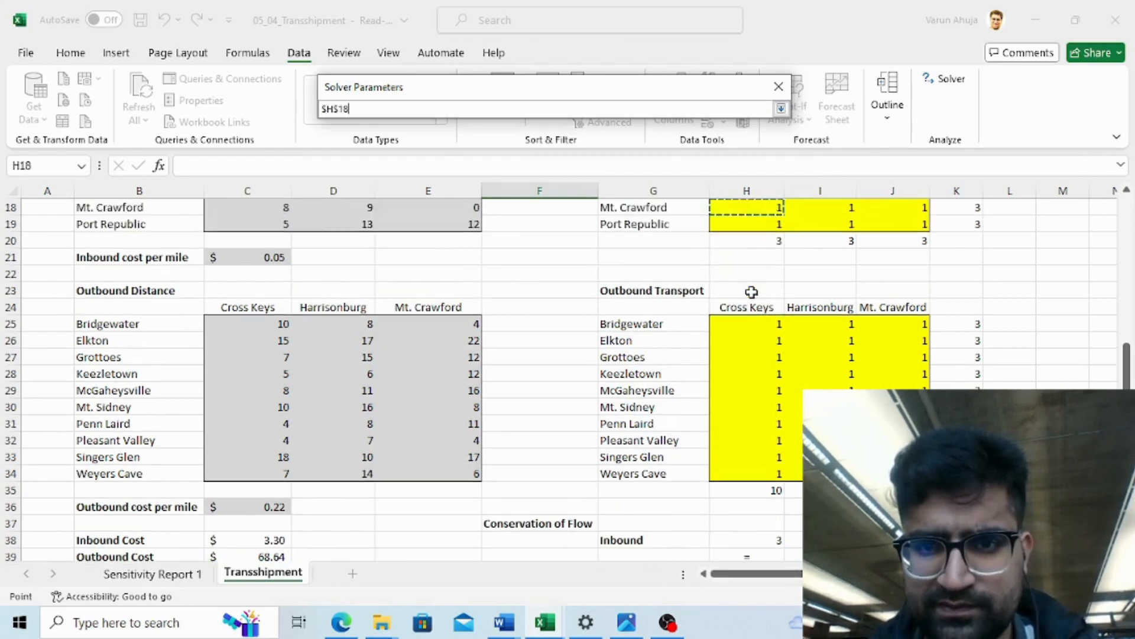
pyautogui.press('Down')
pyautogui.hotkey('shift', 'Right')
pyautogui.hotkey('shift', 'Right')
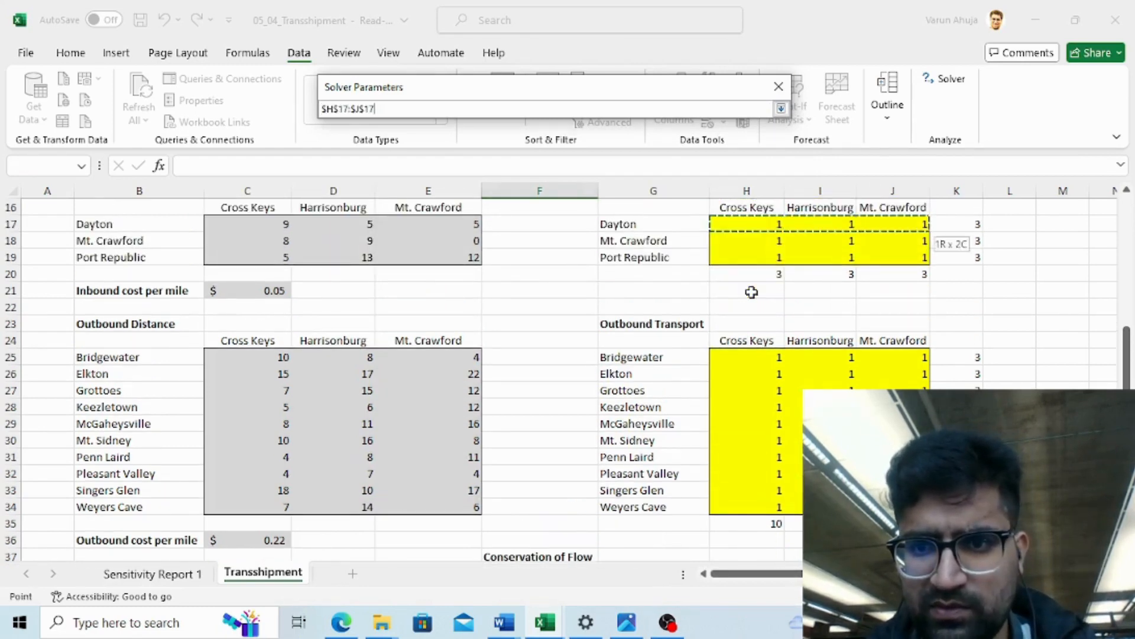
pyautogui.hotkey('shift', 'Down')
pyautogui.hotkey('shift', 'Down')
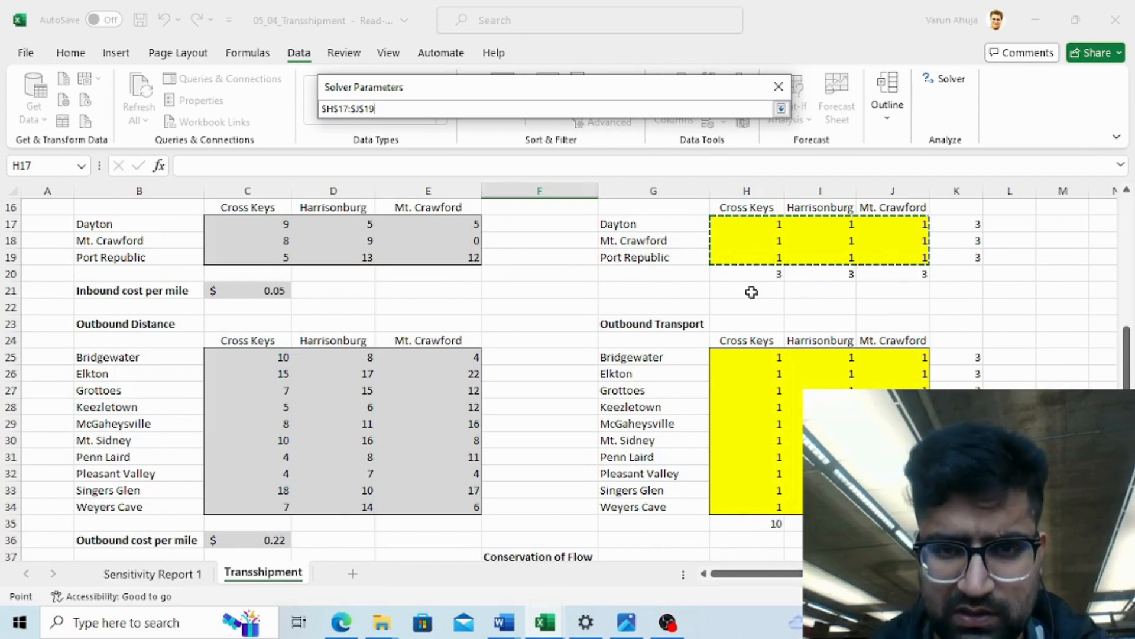
pyautogui.write(',')
pyautogui.click(743, 355)
pyautogui.hotkey('shift', 'Right')
pyautogui.hotkey('shift', 'Right')
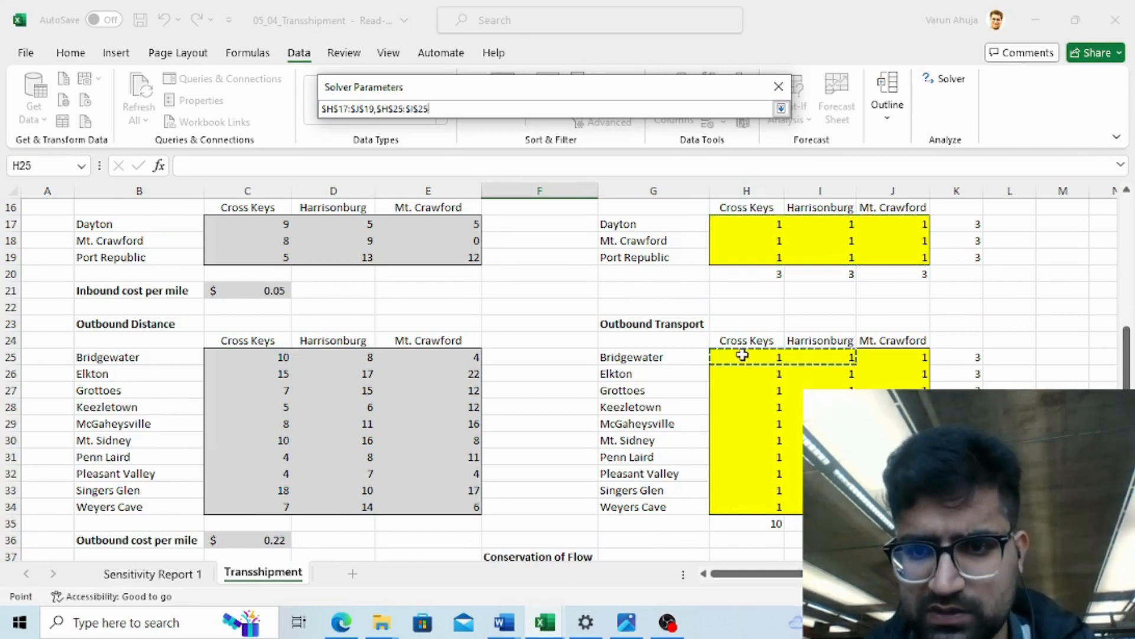
pyautogui.hotkey('shift', 'Down')
pyautogui.hotkey('shift', 'Down')
pyautogui.hotkey('shift', 'Down')
pyautogui.hotkey('shift', 'Down')
pyautogui.hotkey('shift', 'Down')
pyautogui.hotkey('shift', 'Down')
pyautogui.hotkey('shift', 'Down')
pyautogui.hotkey('shift', 'Down')
pyautogui.hotkey('shift', 'Down')
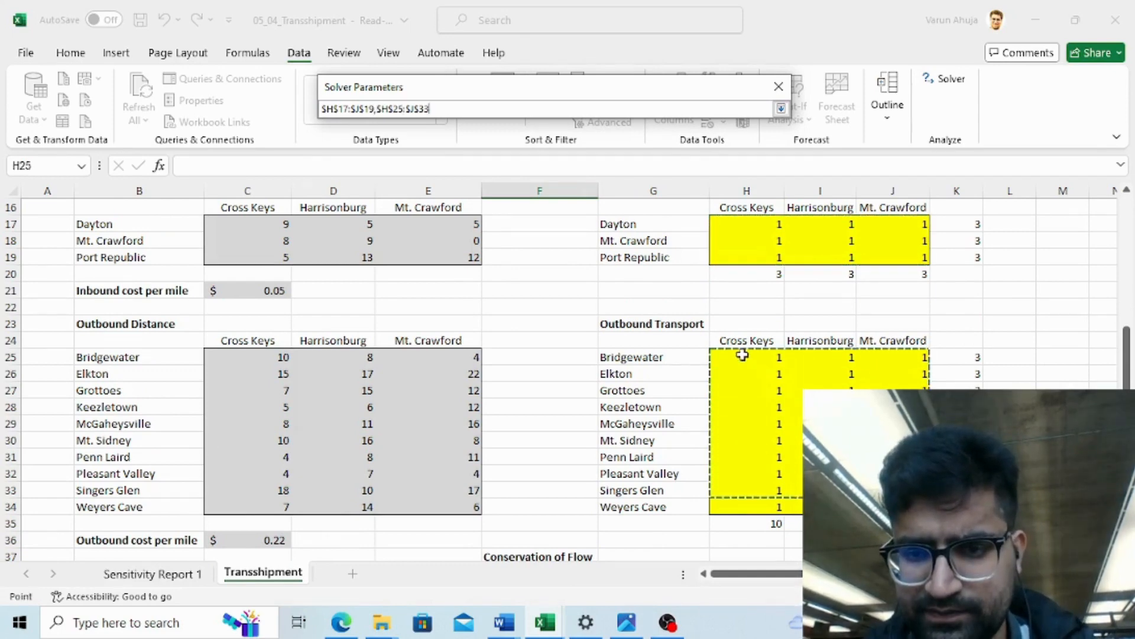
pyautogui.press('Return')
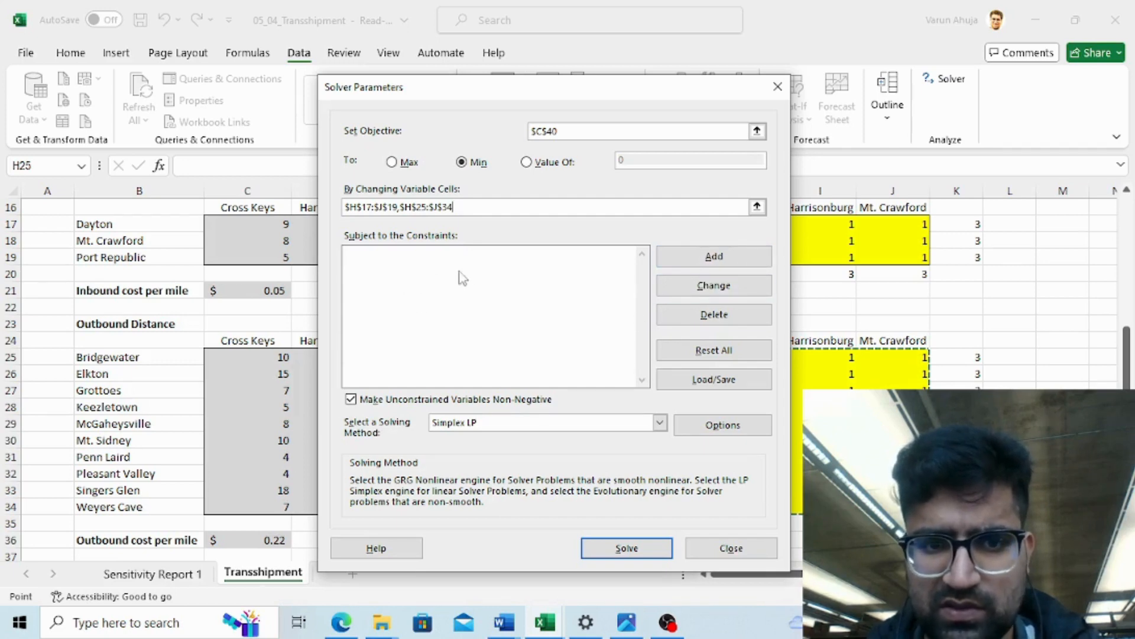
# - Add an integer constraint on the outbound transport cells H25:J34
pyautogui.click(715, 257)
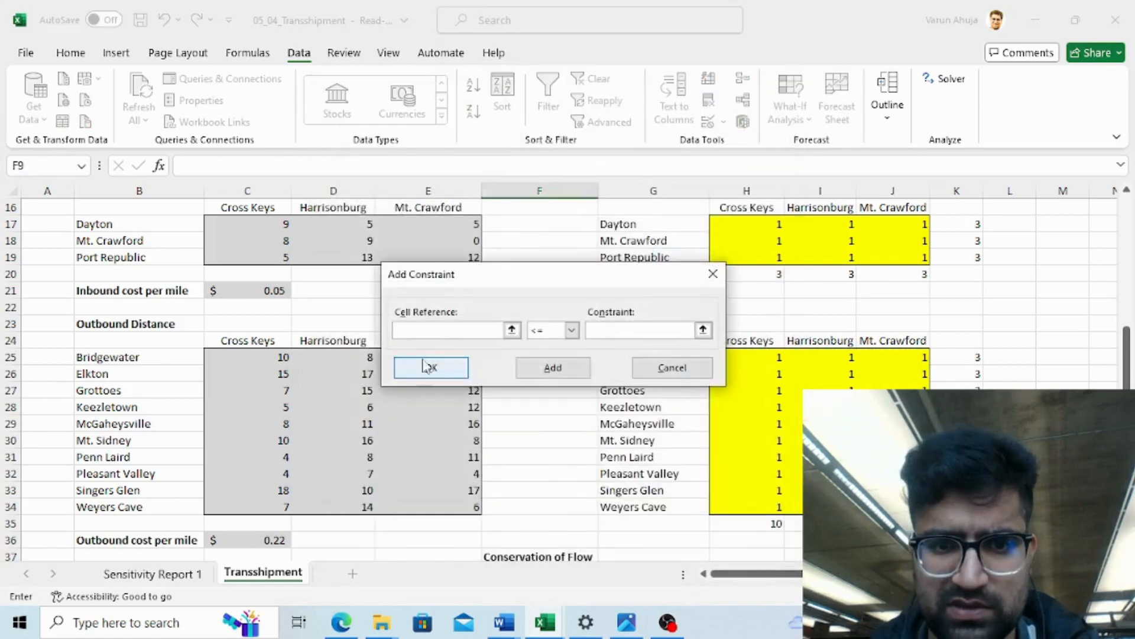
pyautogui.click(766, 354)
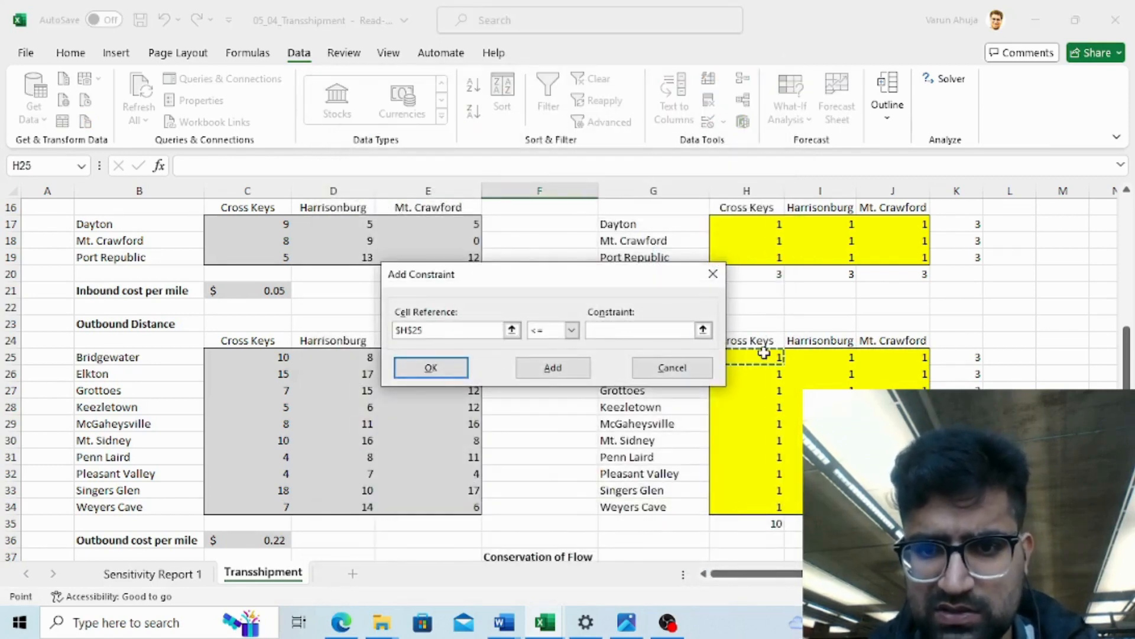
pyautogui.hotkey('shift', 'Right')
pyautogui.hotkey('shift', 'Down')
pyautogui.hotkey('shift', 'Right')
pyautogui.hotkey('shift', 'Down')
pyautogui.hotkey('shift', 'Down')
pyautogui.hotkey('shift', 'Down')
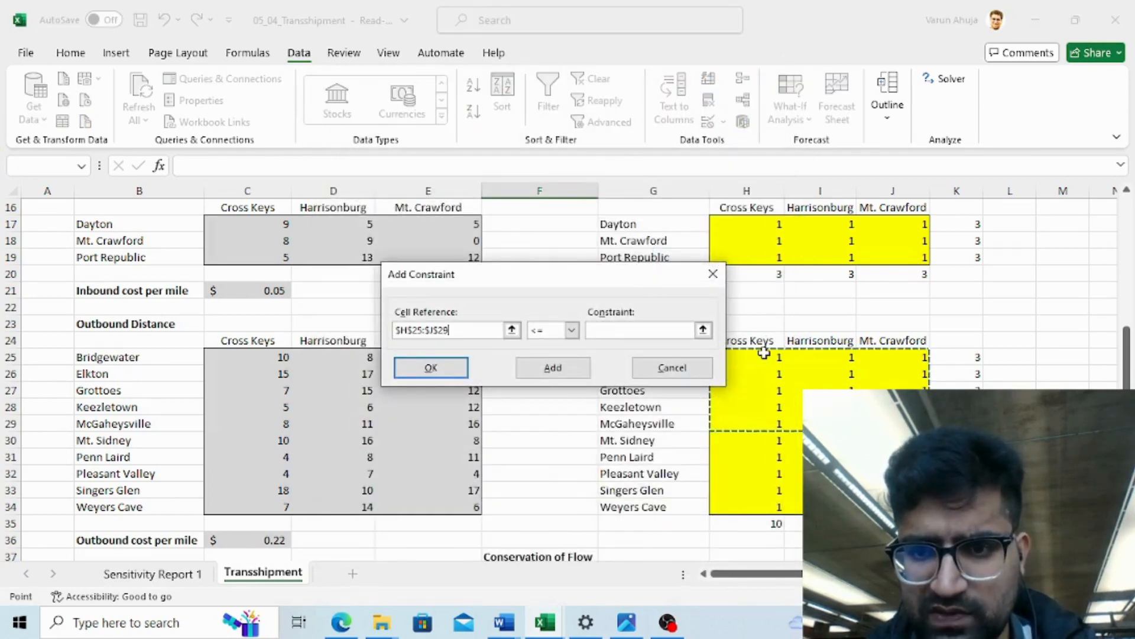
pyautogui.hotkey('shift', 'Down')
pyautogui.hotkey('shift', 'Down')
pyautogui.hotkey('shift', 'Down')
pyautogui.hotkey('shift', 'Down')
pyautogui.hotkey('shift', 'Down')
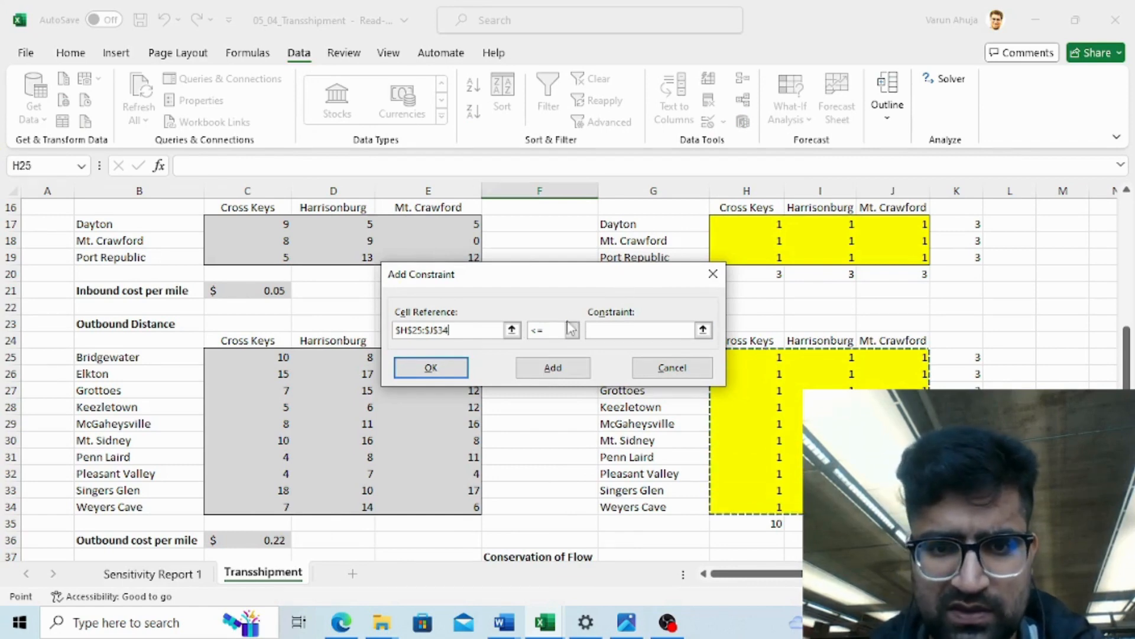
pyautogui.click(571, 330)
pyautogui.click(542, 380)
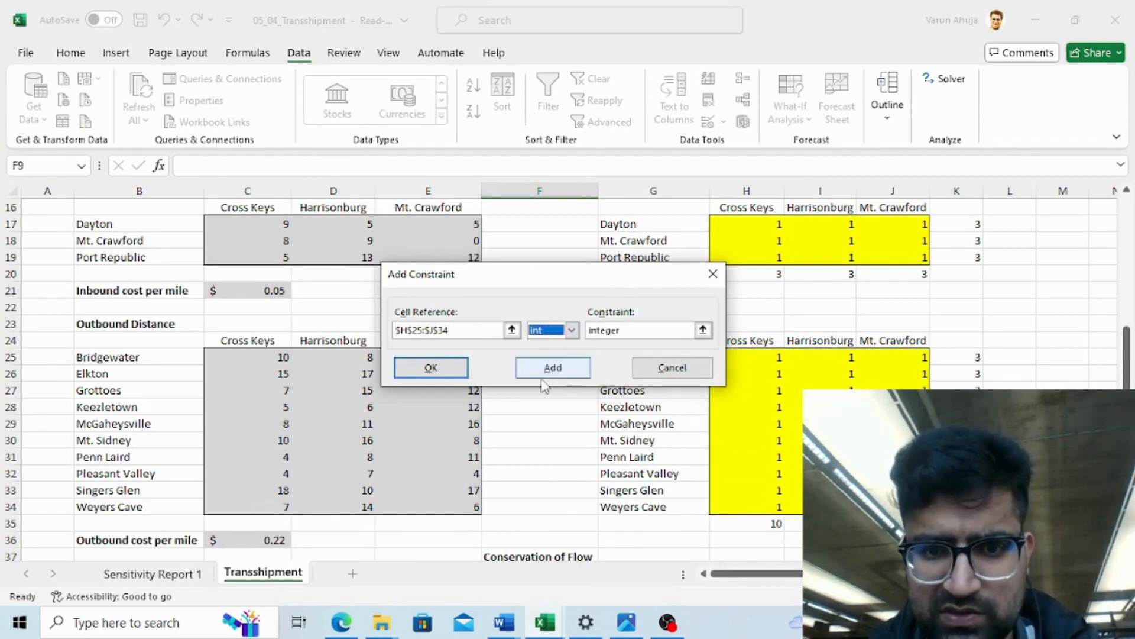
pyautogui.click(541, 368)
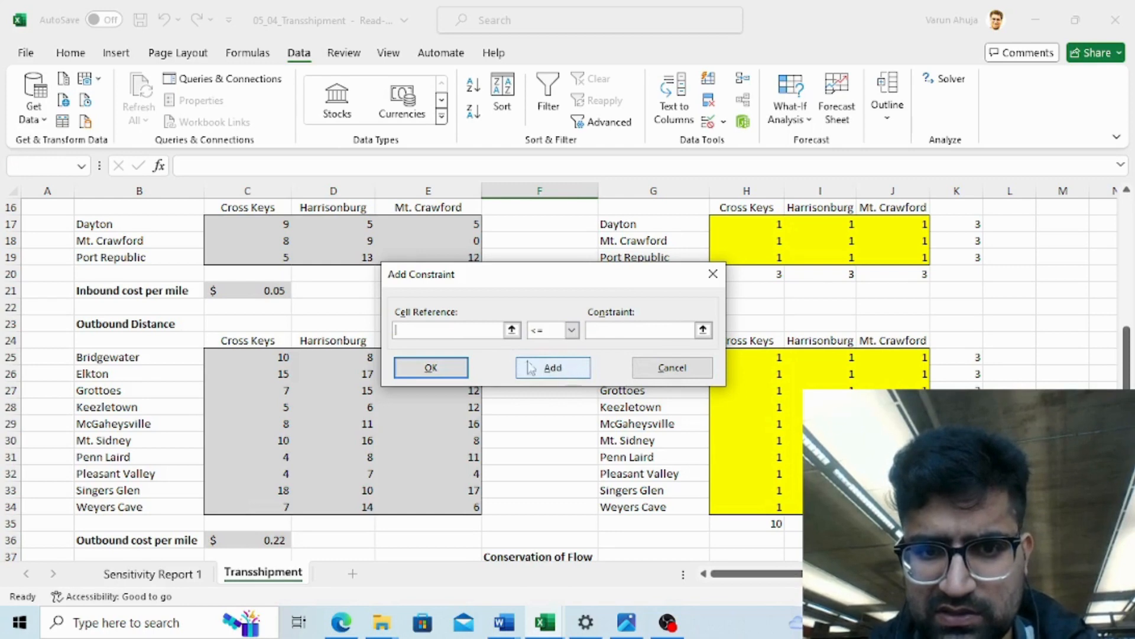
# - Add an integer constraint on the inbound transport cells H17:J19
pyautogui.moveTo(752, 217); pyautogui.dragTo(922, 257)
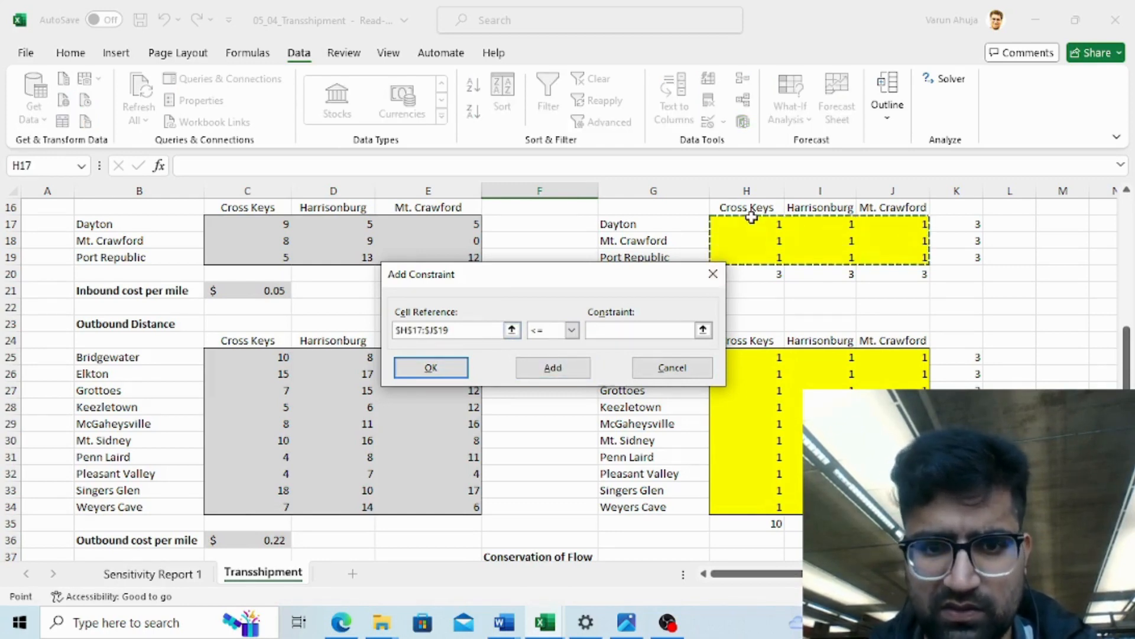
pyautogui.click(571, 330)
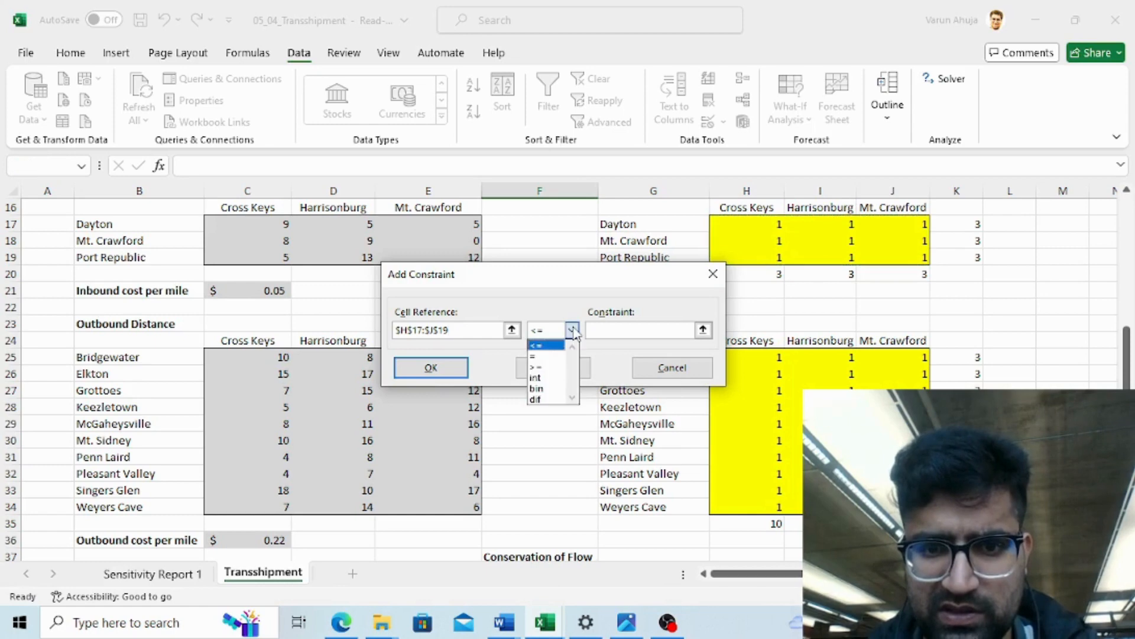
pyautogui.click(545, 379)
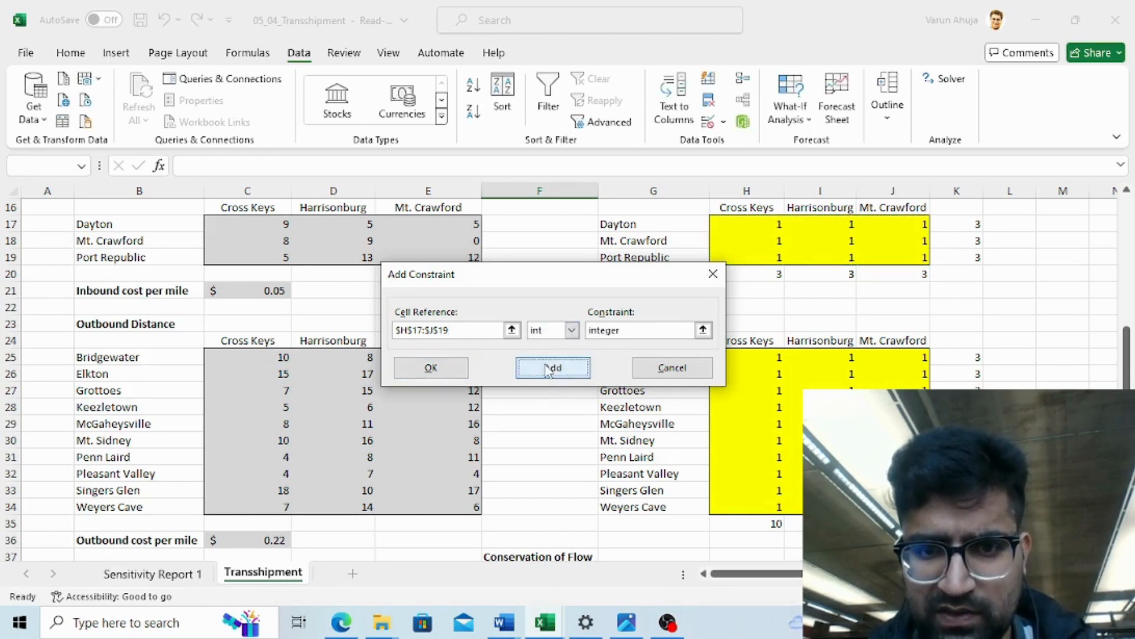
pyautogui.click(550, 369)
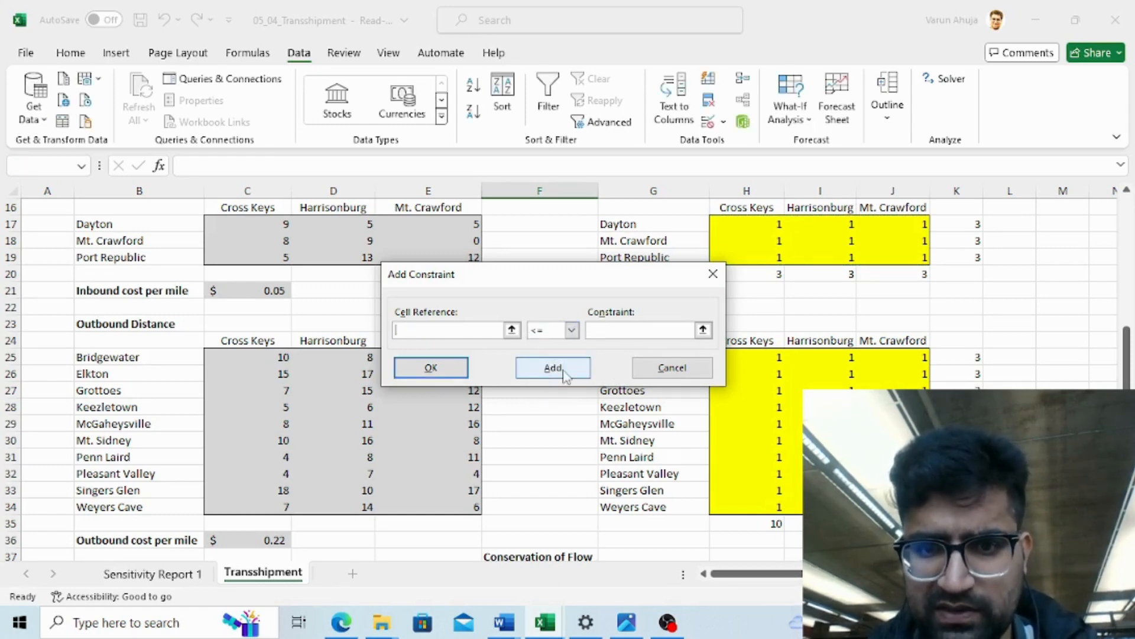
# - Add a conservation-of-flow constraint requiring inbound totals H38:J38 to equal outbound totals H40:J40
pyautogui.click(780, 502)
pyautogui.press('Down')
pyautogui.press('Down')
pyautogui.press('Down')
pyautogui.press('Down')
pyautogui.press('Down')
pyautogui.press('Down')
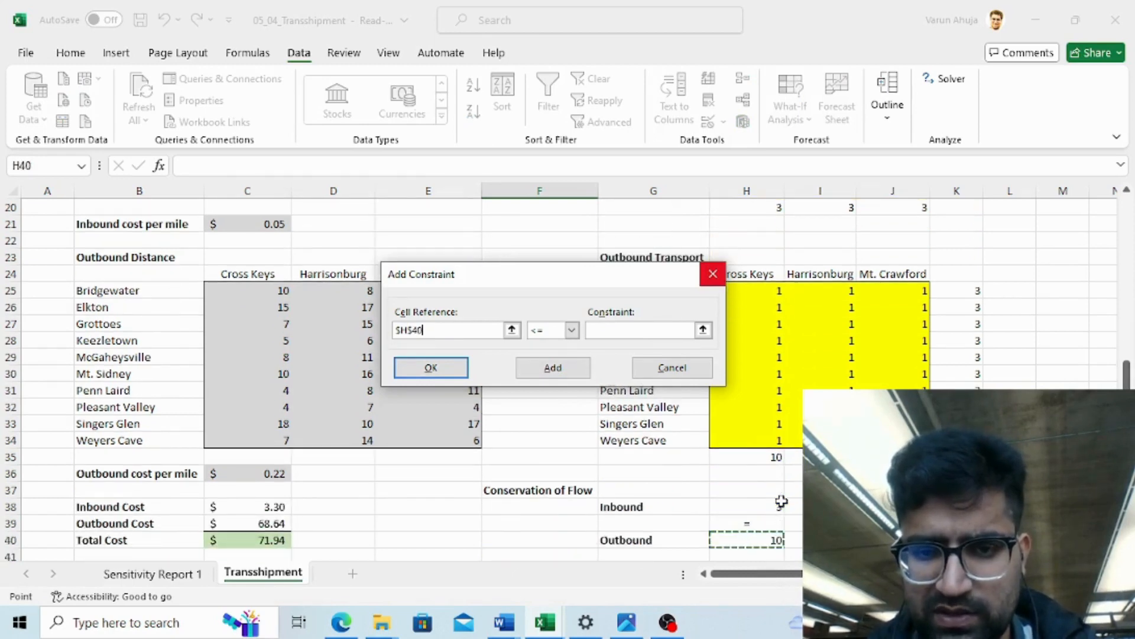
pyautogui.click(781, 502)
pyautogui.hotkey('shift', 'Right')
pyautogui.hotkey('shift', 'Right')
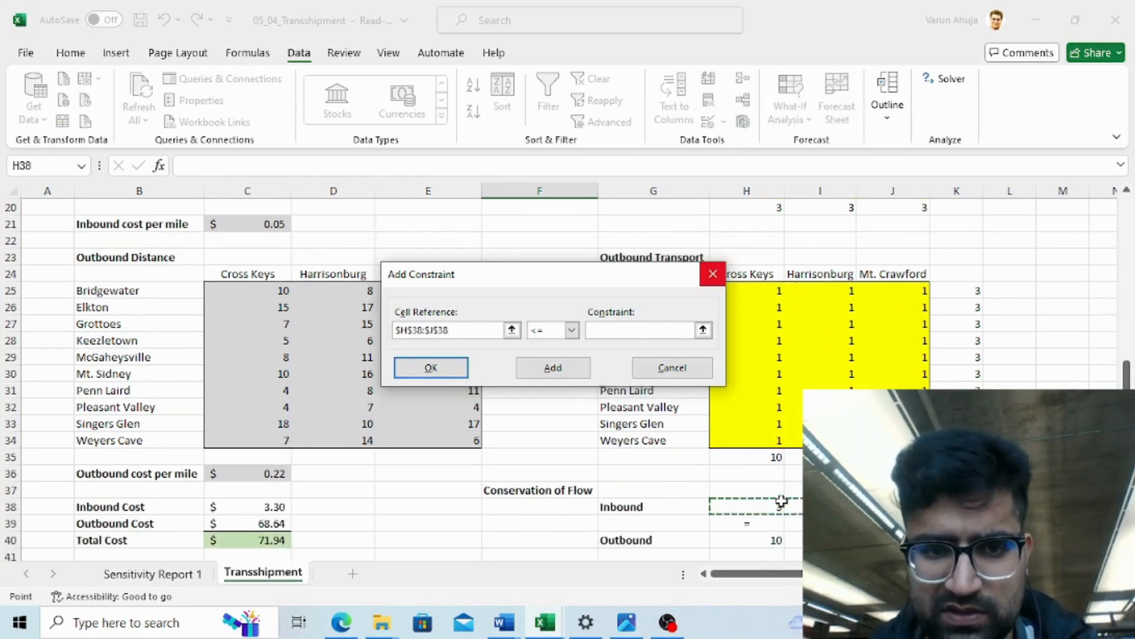
pyautogui.click(571, 330)
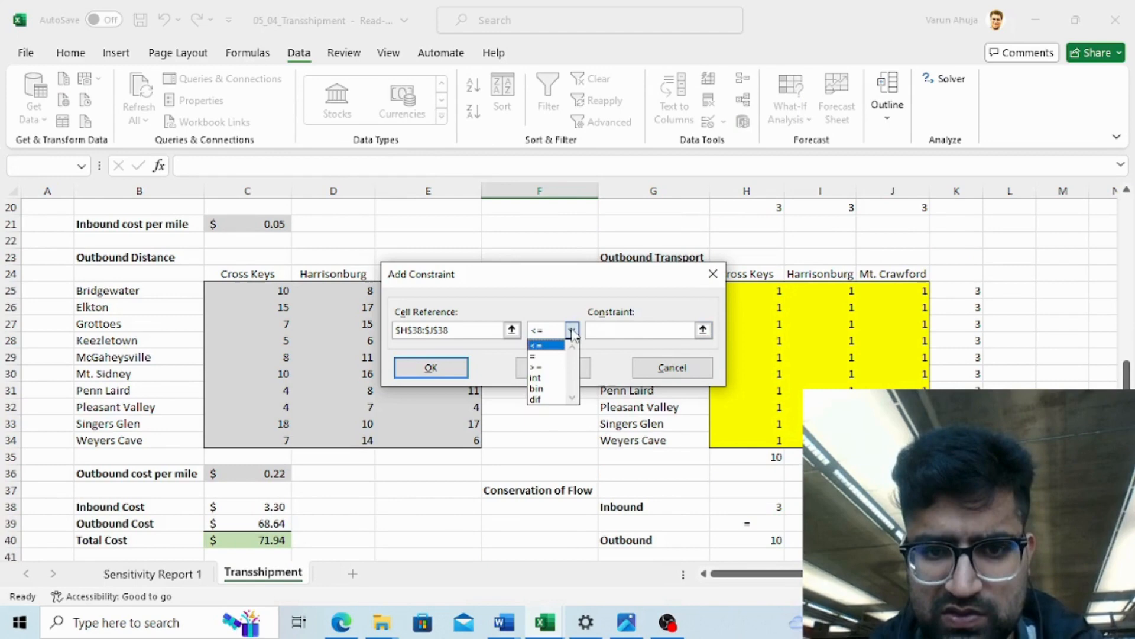
pyautogui.click(549, 356)
pyautogui.click(774, 541)
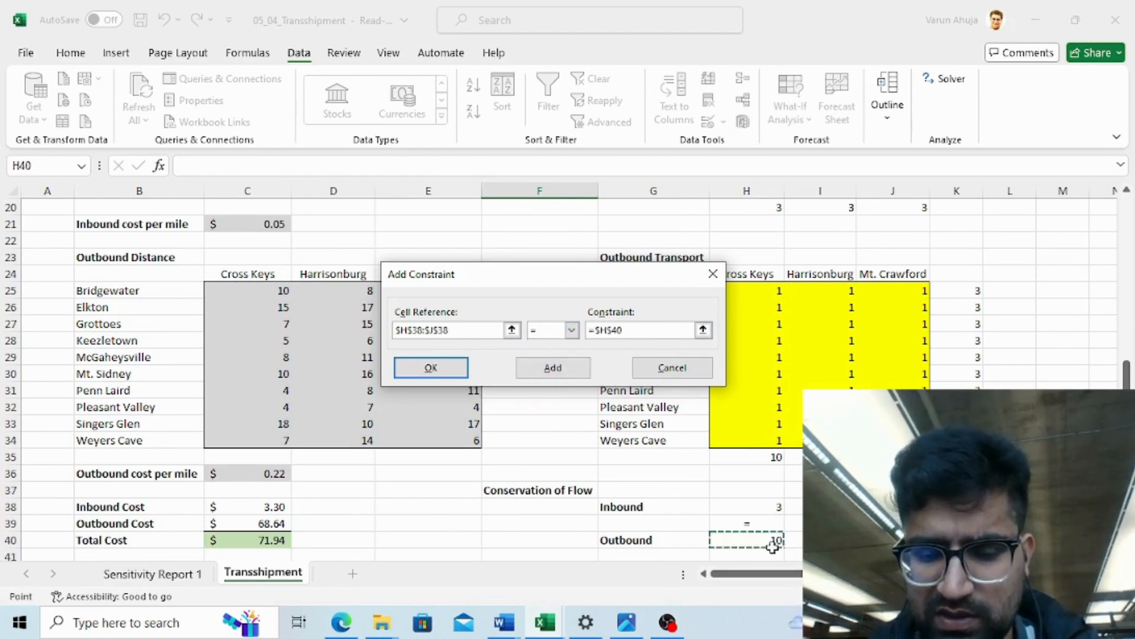
pyautogui.hotkey('shift', 'Right')
pyautogui.hotkey('shift', 'Right')
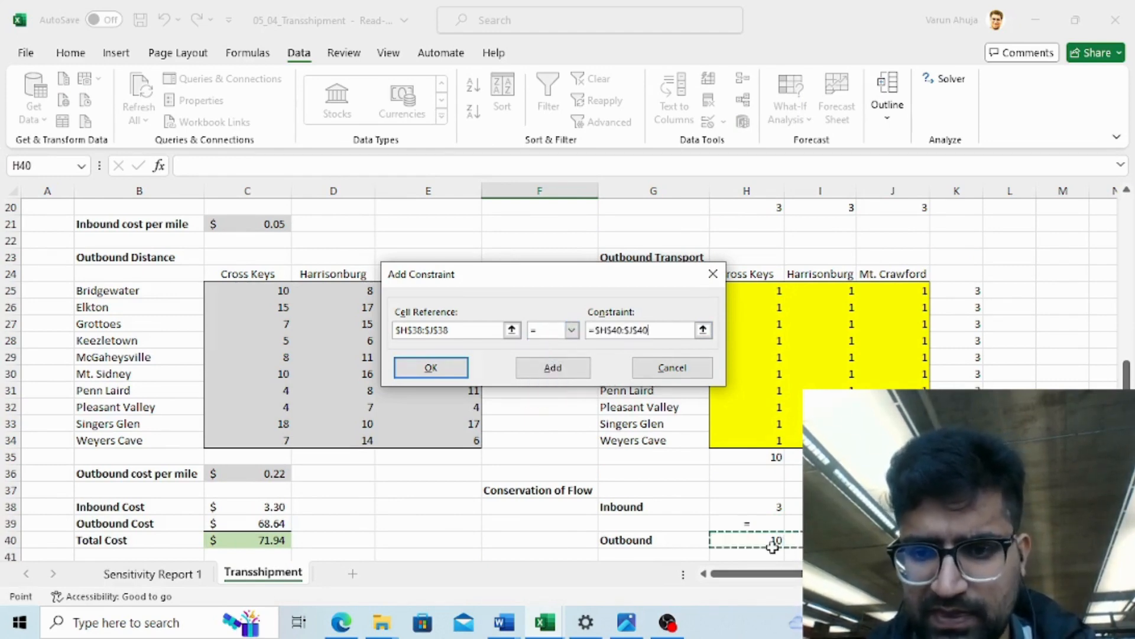
pyautogui.click(575, 368)
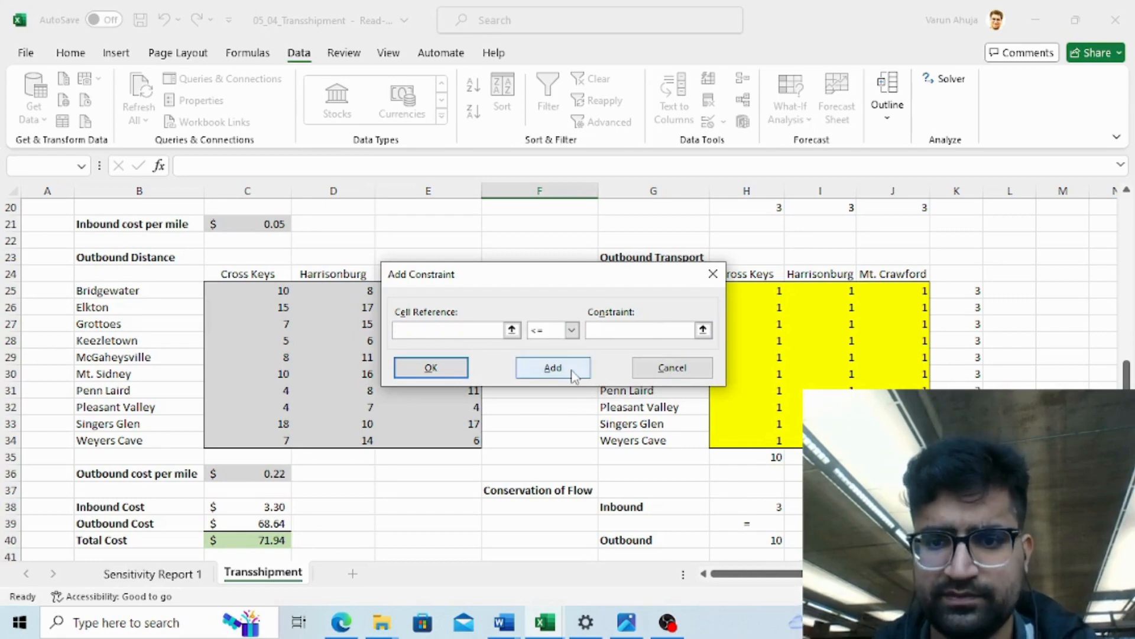
# - Set up a constraint keeping the inbound row totals K17:K19 at most the bakery capacities I3:I5
pyautogui.click(836, 302)
pyautogui.press('Up')
pyautogui.press('Up')
pyautogui.press('Up')
pyautogui.press('Up')
pyautogui.press('Up')
pyautogui.press('Up')
pyautogui.press('Up')
pyautogui.press('Up')
pyautogui.press('Up')
pyautogui.press('Up')
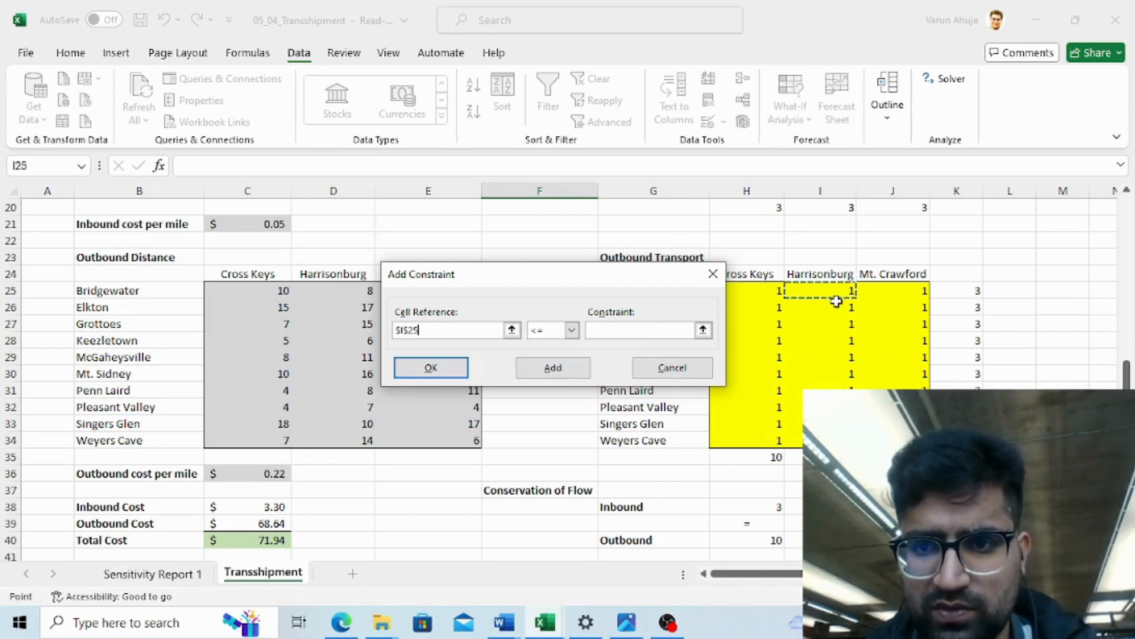
pyautogui.press('Up')
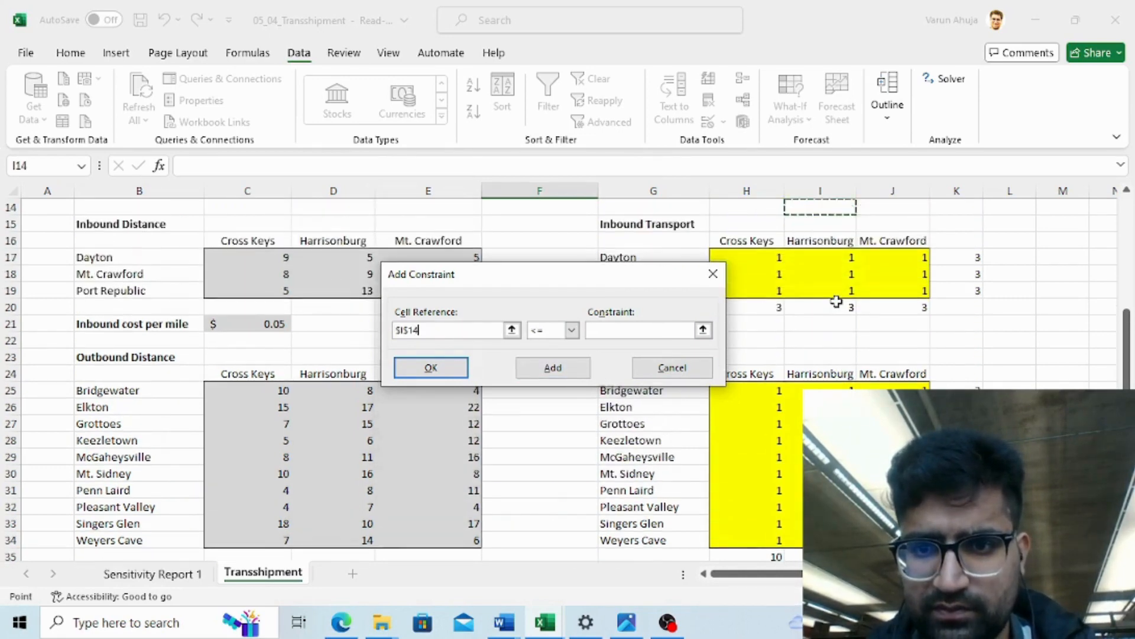
pyautogui.press('Down')
pyautogui.press('Down')
pyautogui.press('Down')
pyautogui.press('Right')
pyautogui.press('Right')
pyautogui.hotkey('shift', 'Down')
pyautogui.hotkey('shift', 'Down')
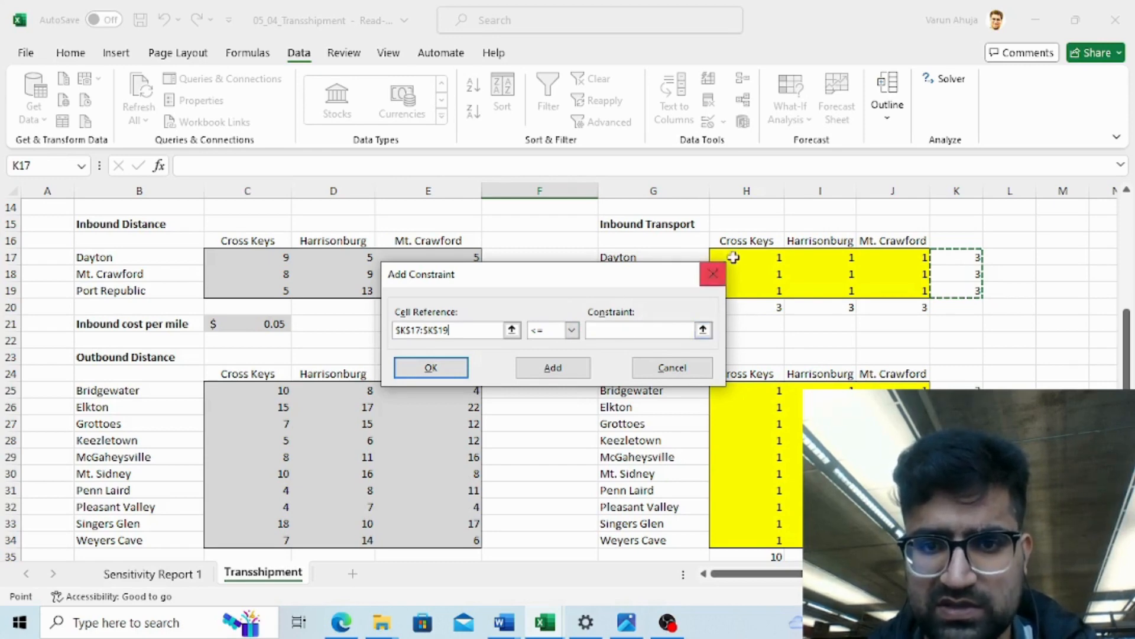
pyautogui.click(703, 330)
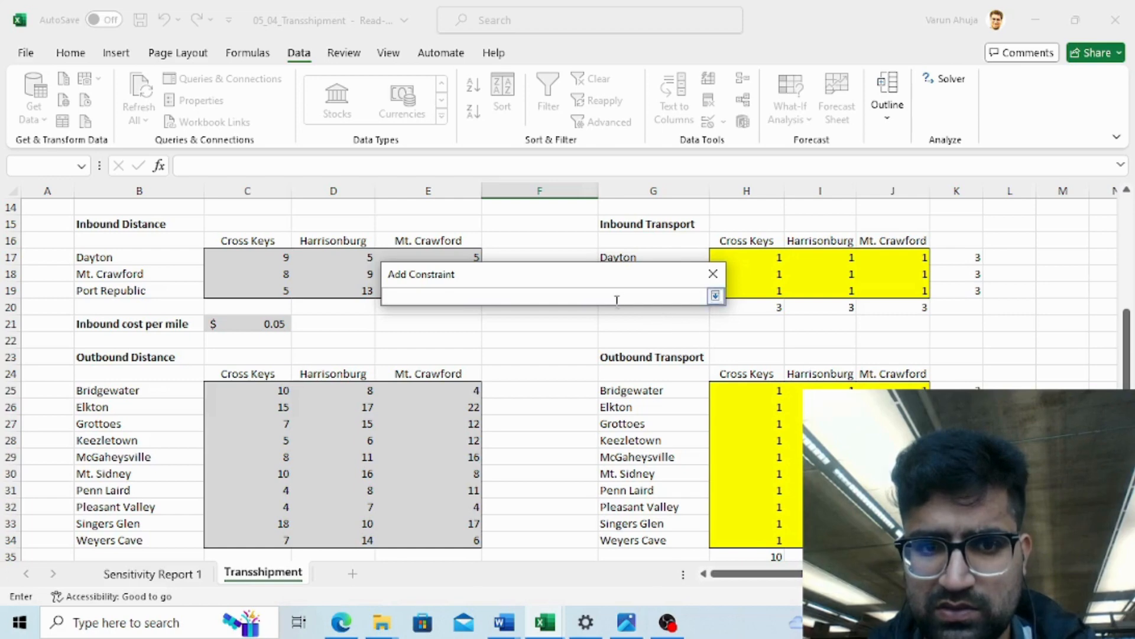
pyautogui.click(726, 224)
pyautogui.scroll(2, 728, 228)
pyautogui.scroll(2, 728, 228)
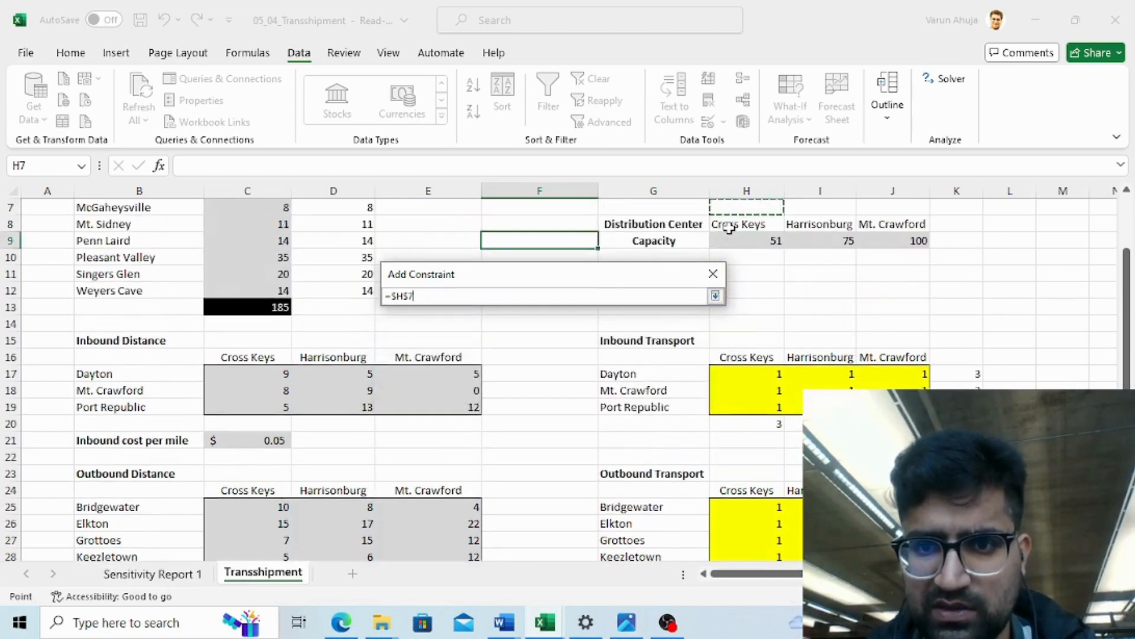
pyautogui.press('Right')
pyautogui.press('Down')
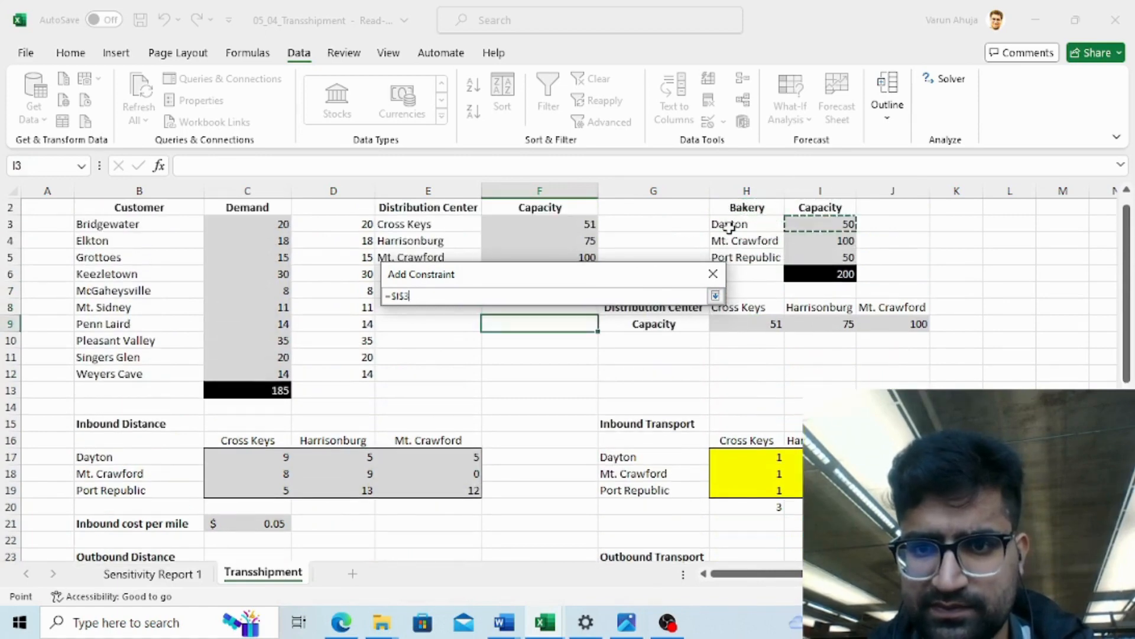
pyautogui.hotkey('shift', 'Down')
pyautogui.hotkey('shift', 'Down')
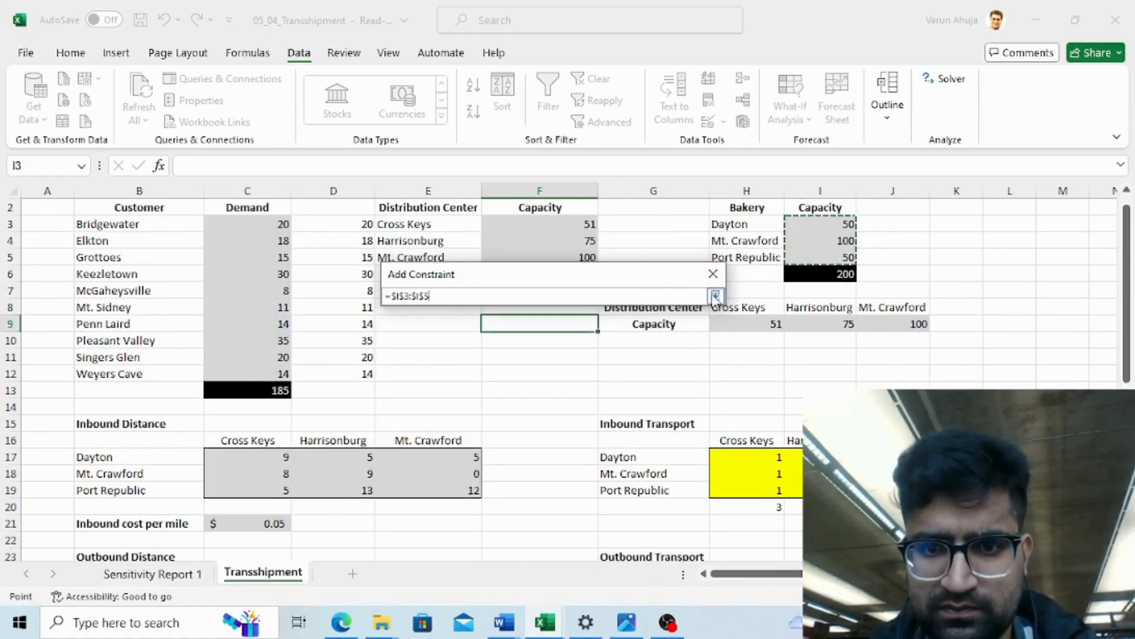
pyautogui.click(715, 295)
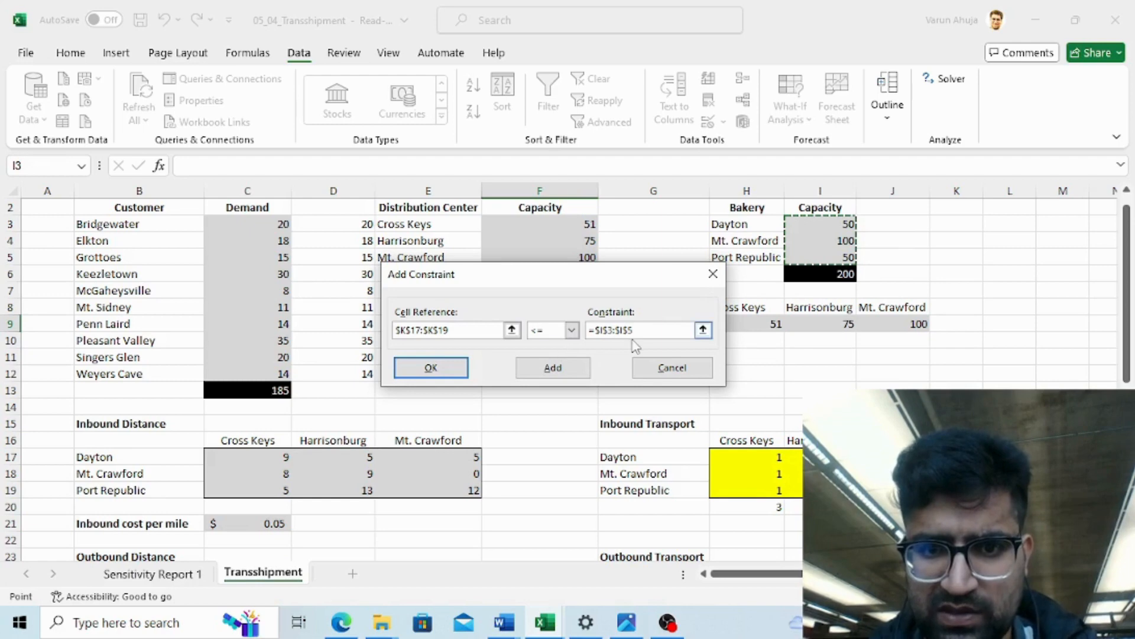
# - Re-enter the bakery capacity range I3:I5 as the constraint's right-hand side and add the constraint
pyautogui.click(603, 330)
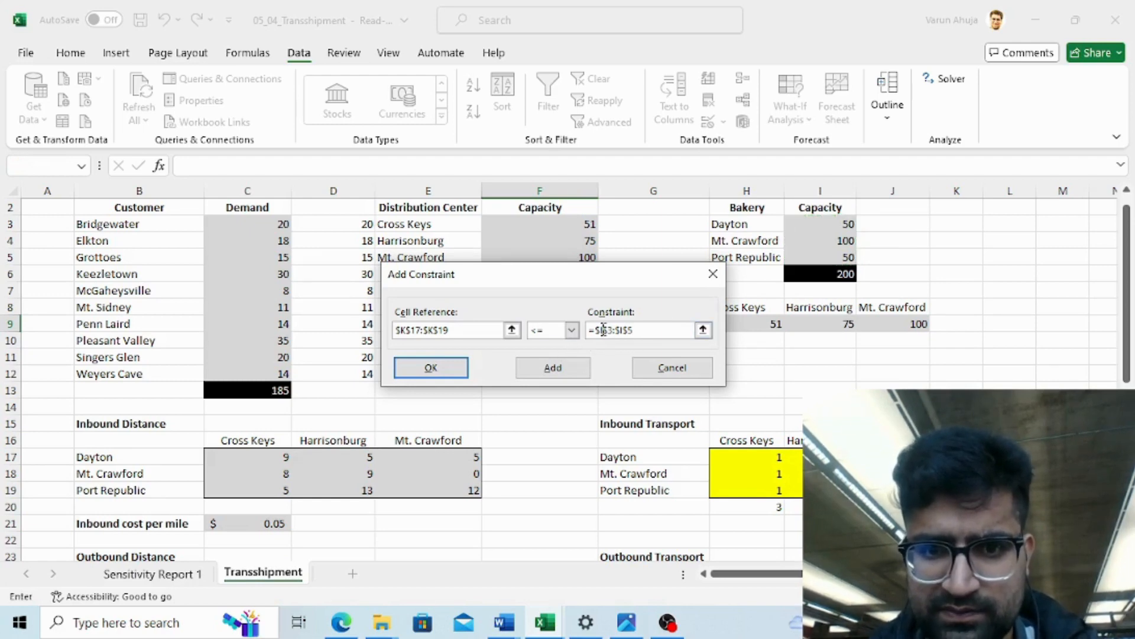
pyautogui.press('Left')
pyautogui.press('BackSpace')
pyautogui.press('BackSpace')
pyautogui.press('BackSpace')
pyautogui.press('BackSpace')
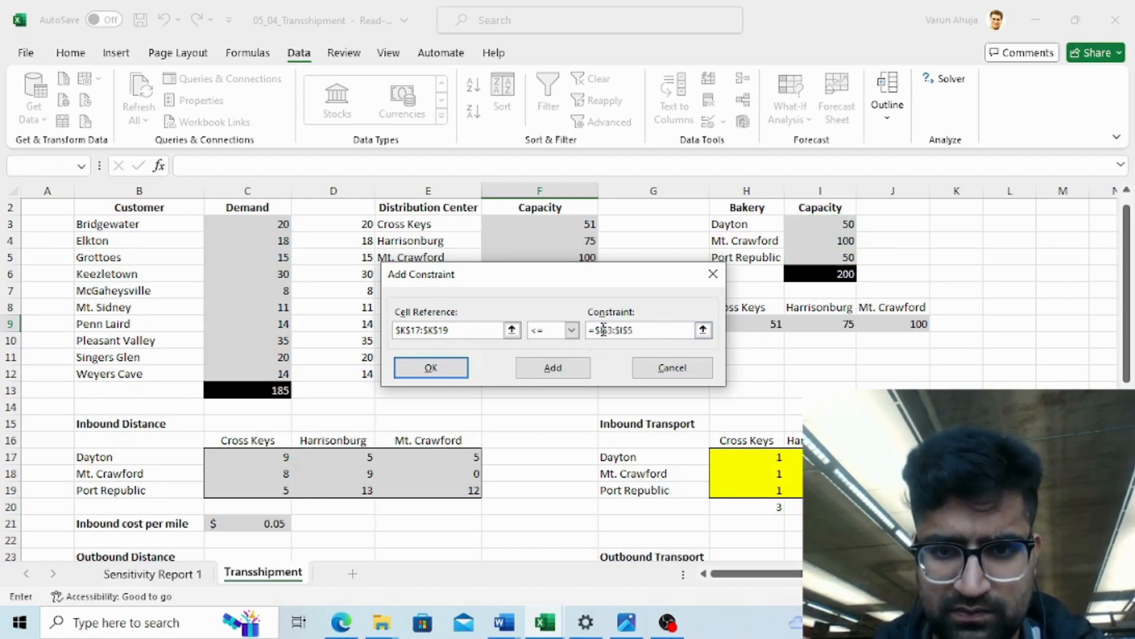
pyautogui.press('Left')
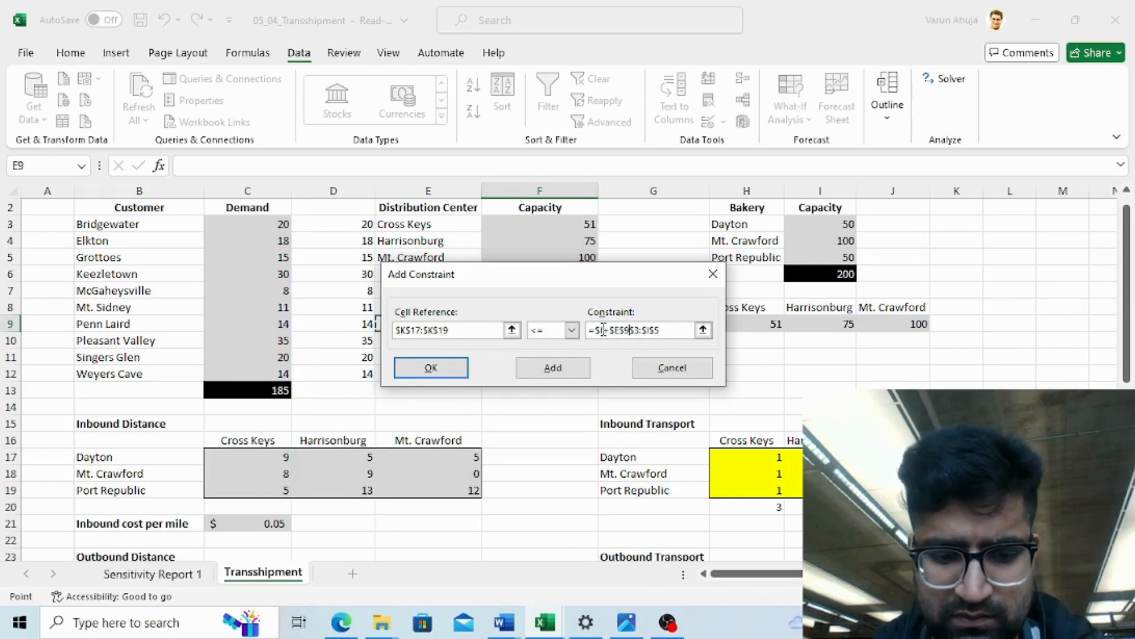
pyautogui.press('Right')
pyautogui.press('Right')
pyautogui.press('Right')
pyautogui.press('Right')
pyautogui.press('Right')
pyautogui.press('Right')
pyautogui.press('Right')
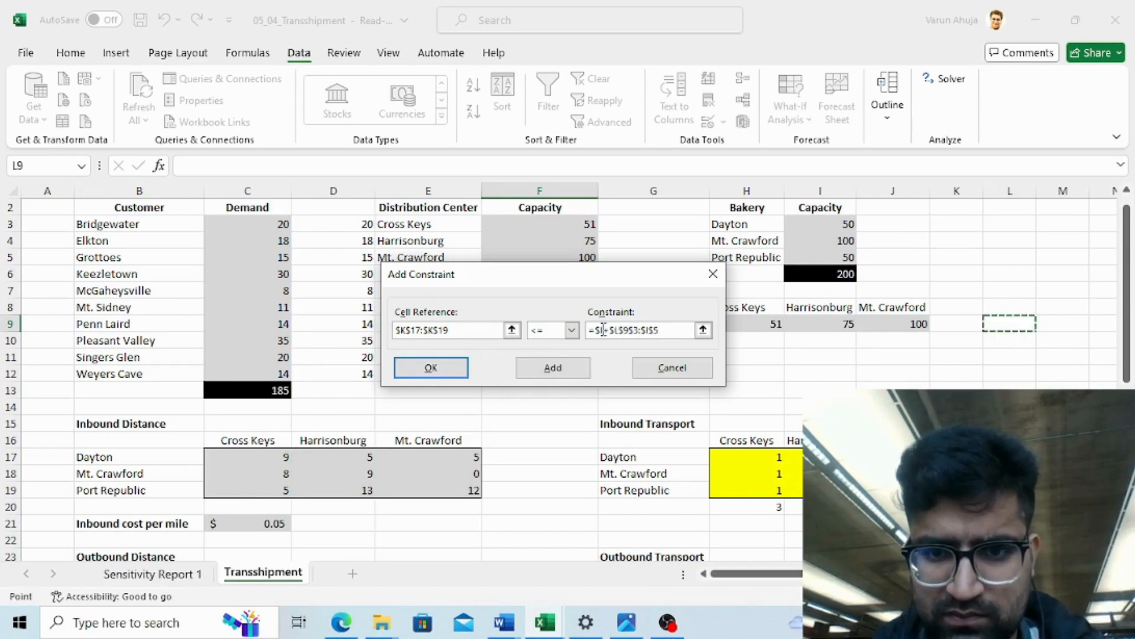
pyautogui.click(603, 330)
pyautogui.write('+')
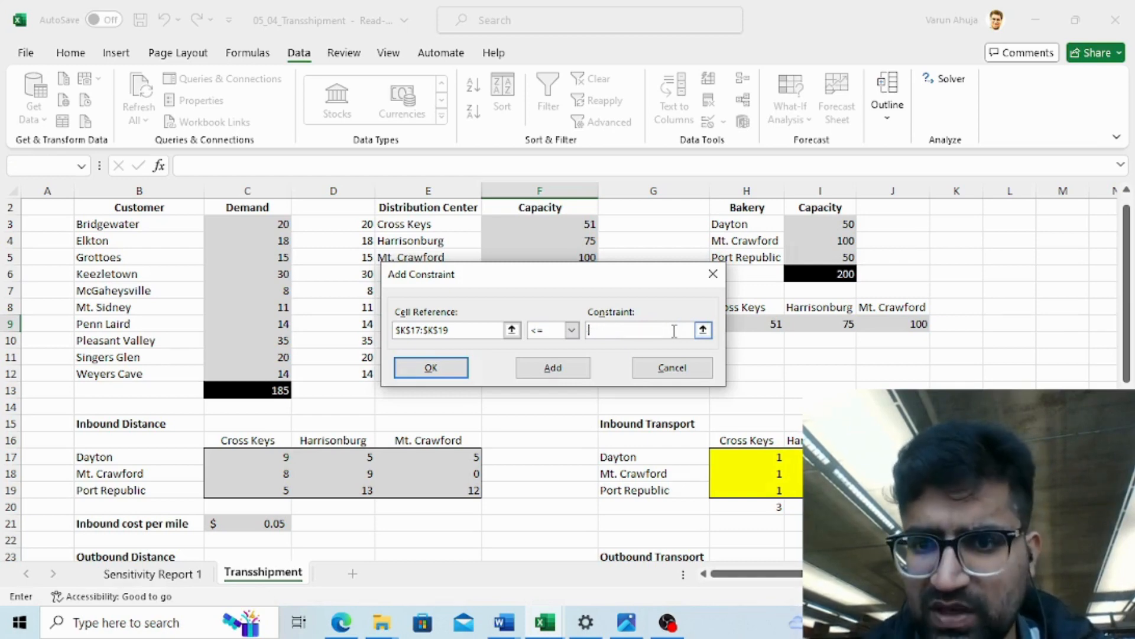
pyautogui.click(833, 223)
pyautogui.hotkey('shift', 'Down')
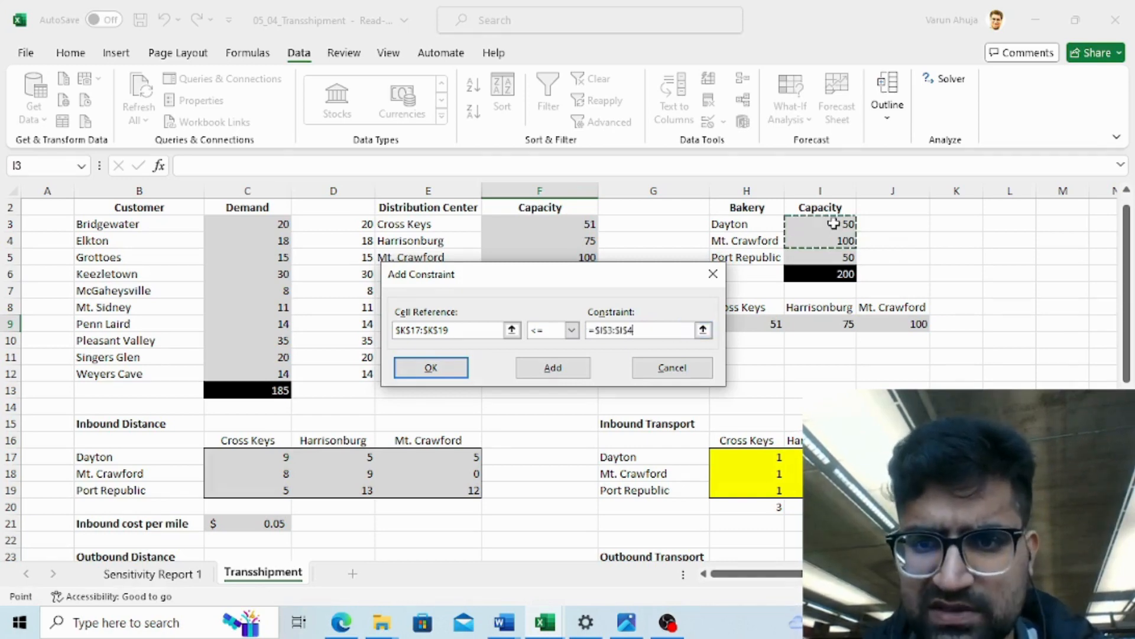
pyautogui.hotkey('shift', 'Down')
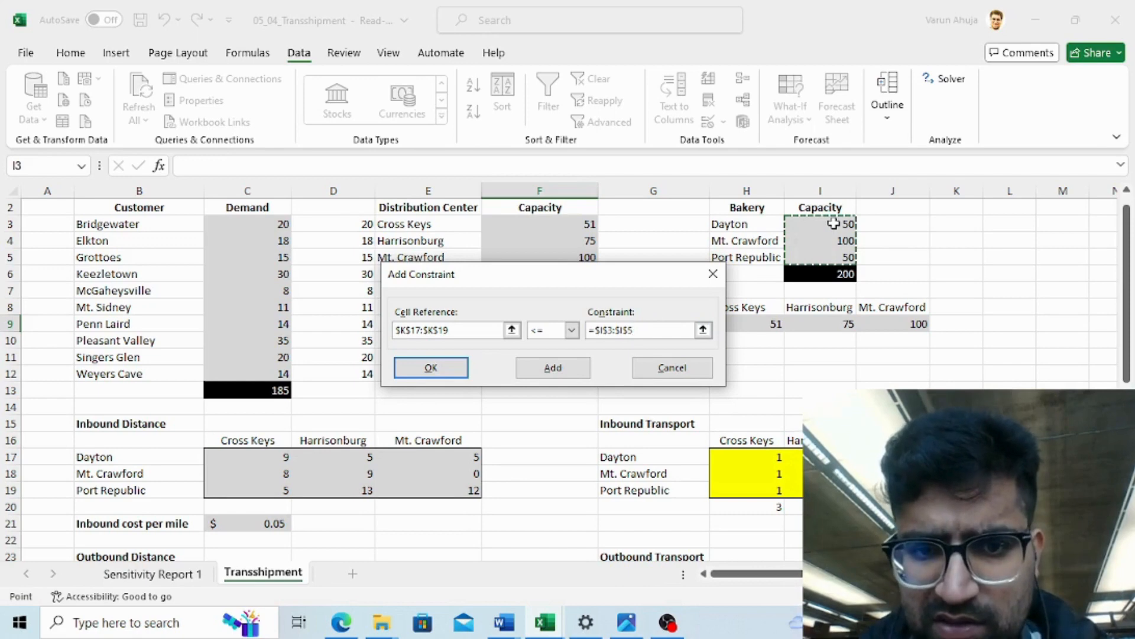
pyautogui.click(553, 368)
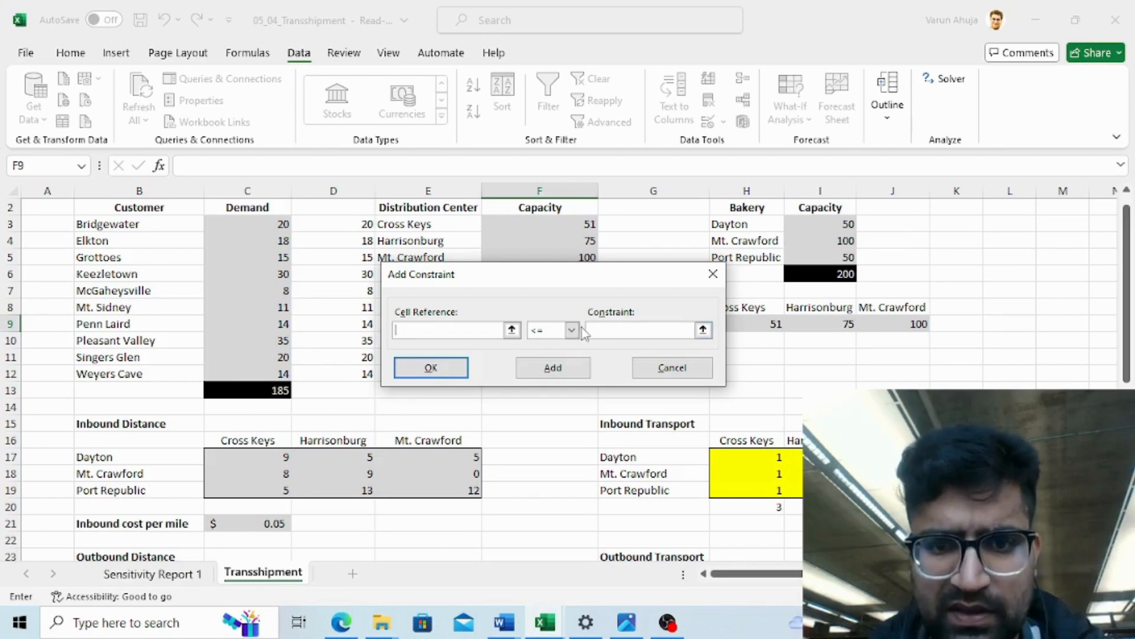
# - Add a constraint keeping inbound column totals H20:J20 at most the distribution center capacities H9:J9, then close the dialog
pyautogui.click(796, 359)
pyautogui.click(796, 366)
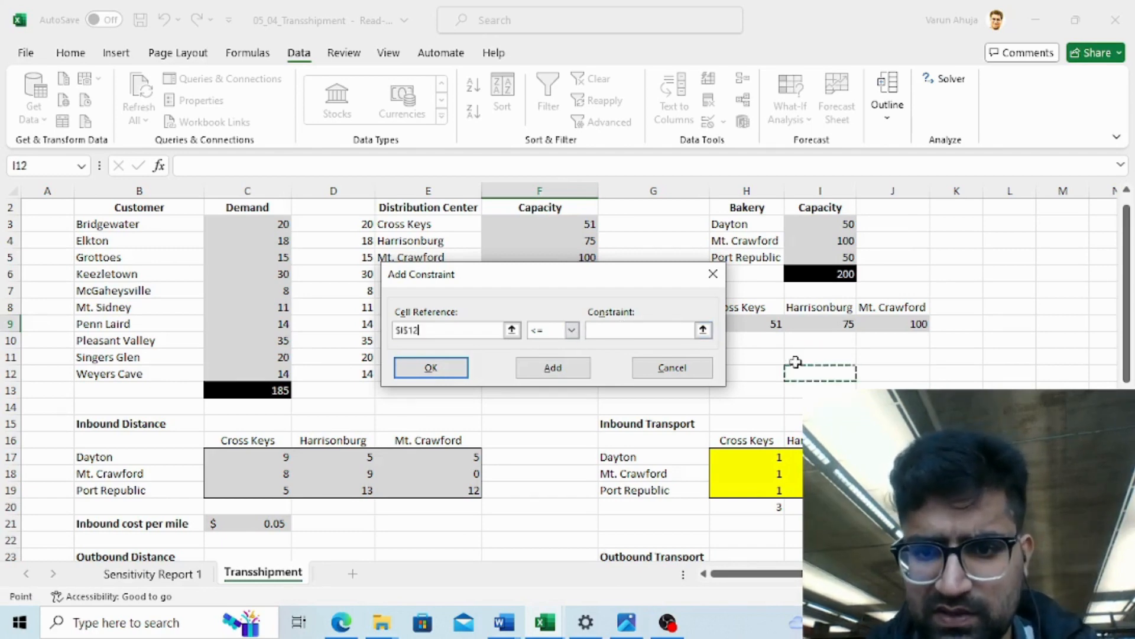
pyautogui.press('Down')
pyautogui.press('Down')
pyautogui.press('Down')
pyautogui.press('Down')
pyautogui.press('Down')
pyautogui.press('Down')
pyautogui.press('Down')
pyautogui.press('Down')
pyautogui.press('Down')
pyautogui.press('Down')
pyautogui.press('Down')
pyautogui.press('Down')
pyautogui.press('Down')
pyautogui.press('Down')
pyautogui.press('Down')
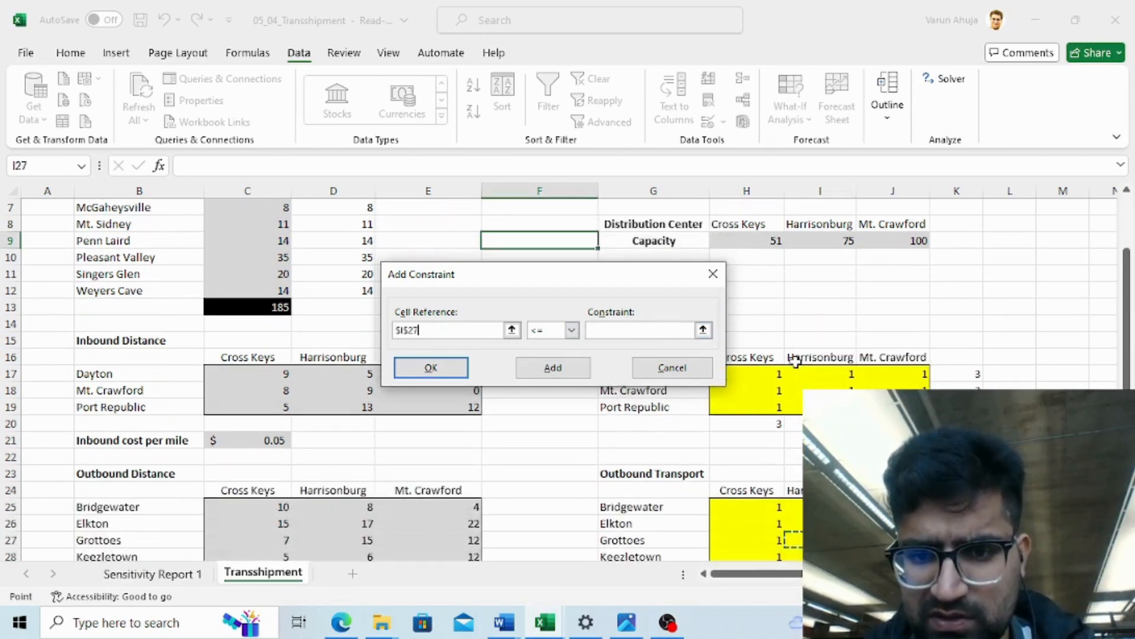
pyautogui.press('Up')
pyautogui.press('Left')
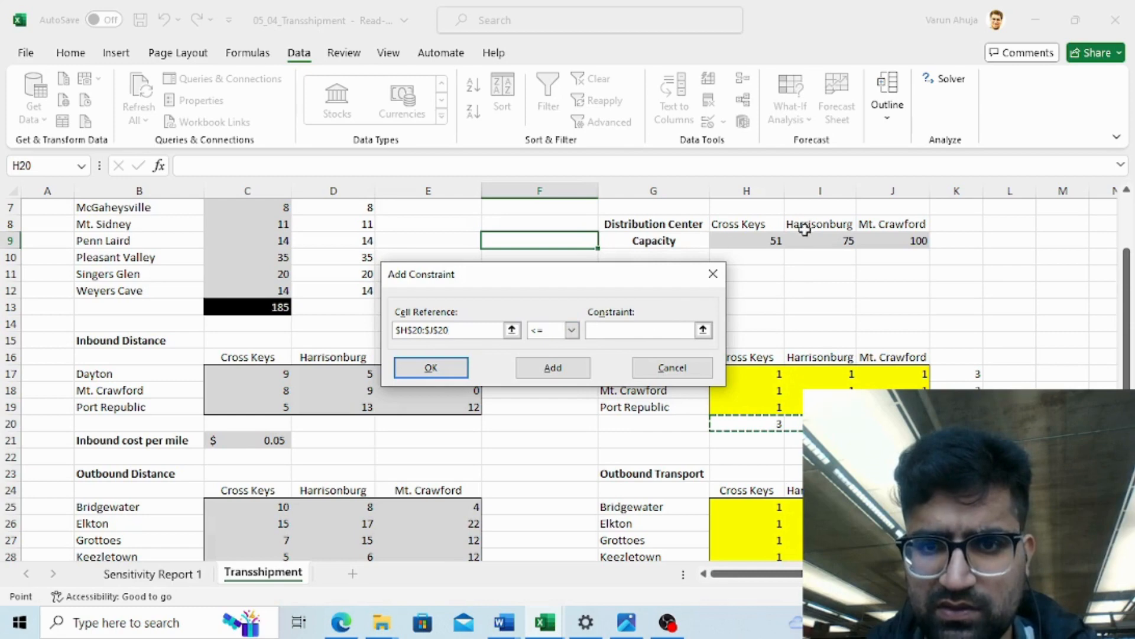
pyautogui.click(759, 241)
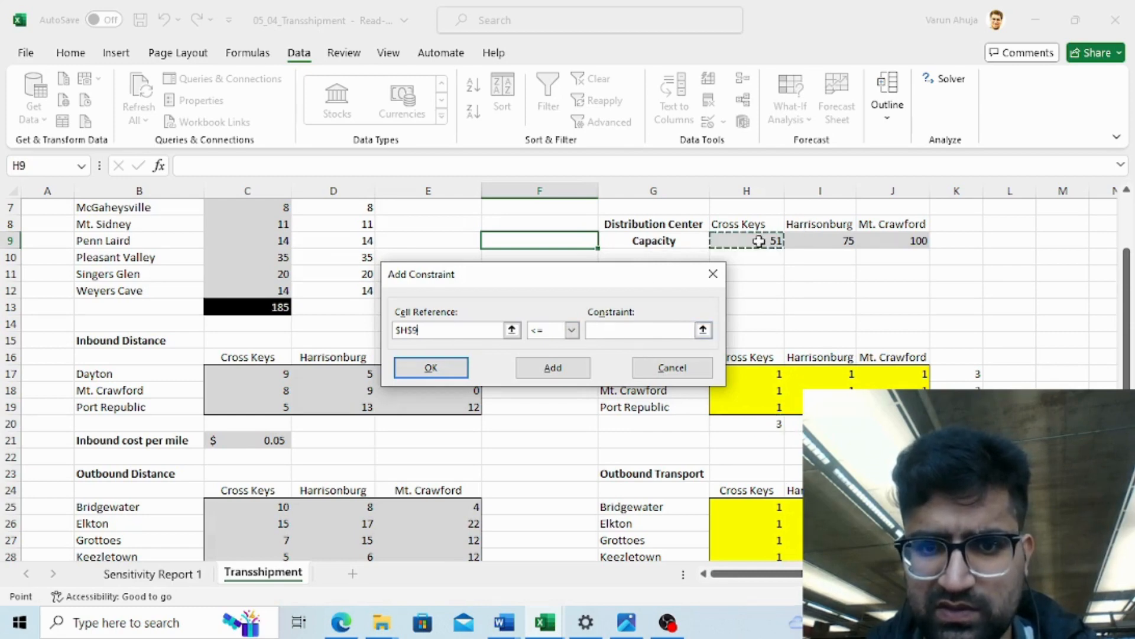
pyautogui.hotkey('ctrl', 'z')
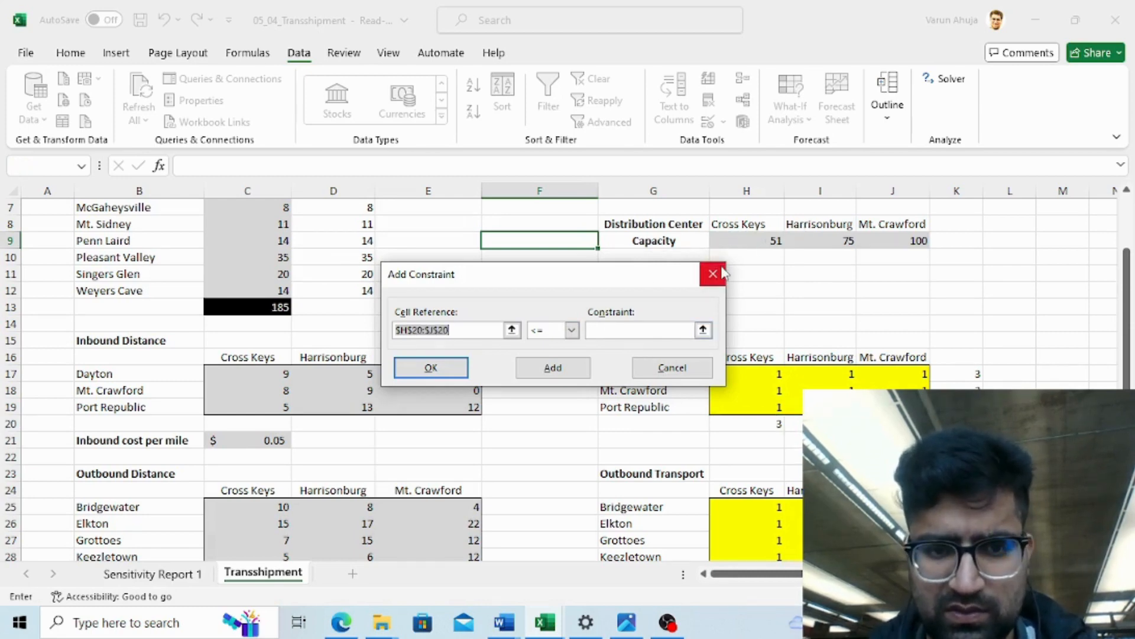
pyautogui.click(610, 330)
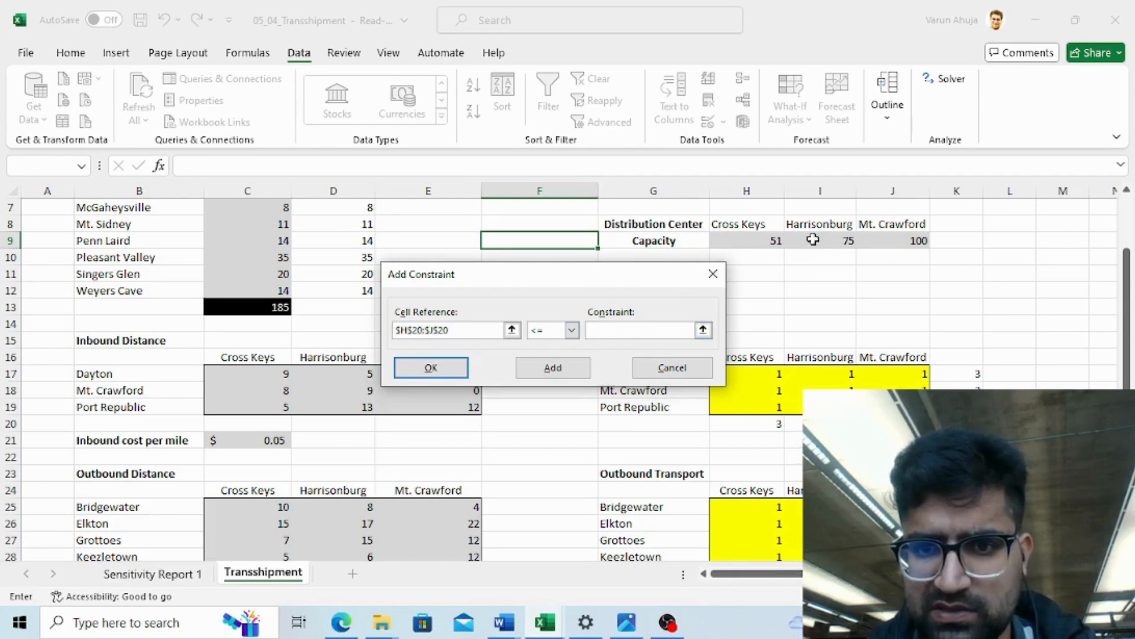
pyautogui.click(750, 247)
pyautogui.moveTo(750, 247); pyautogui.dragTo(905, 242)
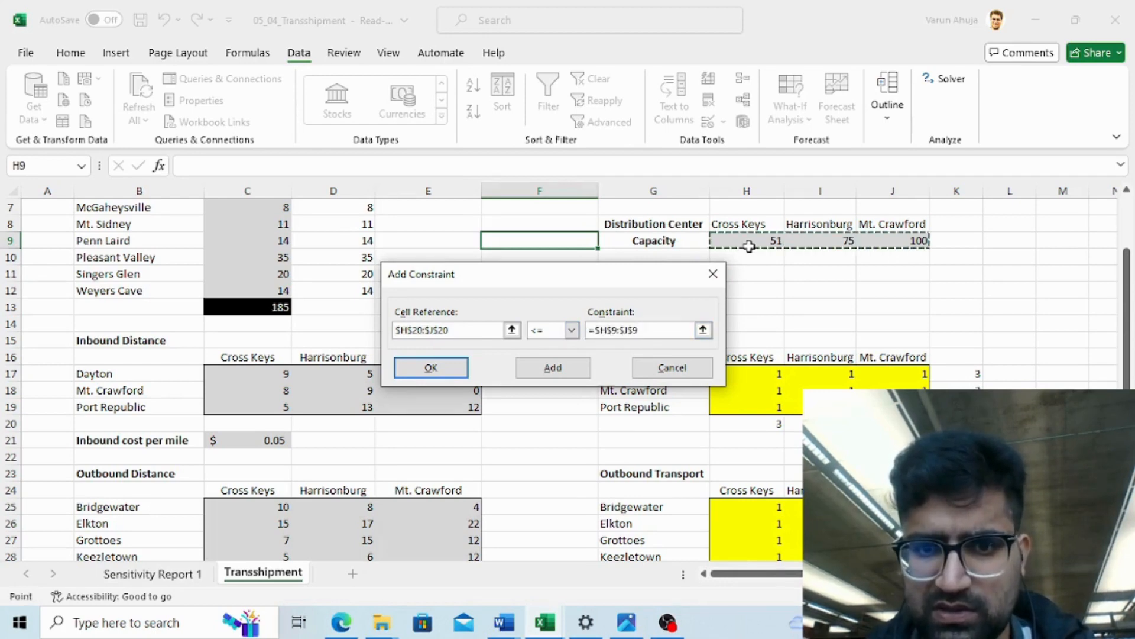
pyautogui.click(576, 370)
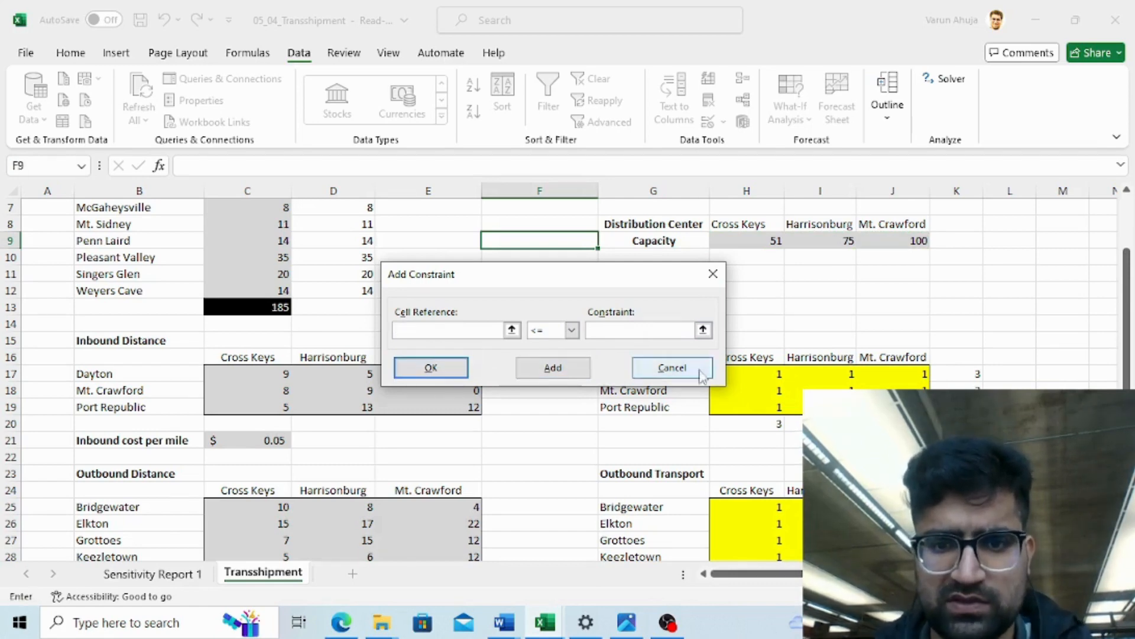
pyautogui.click(673, 368)
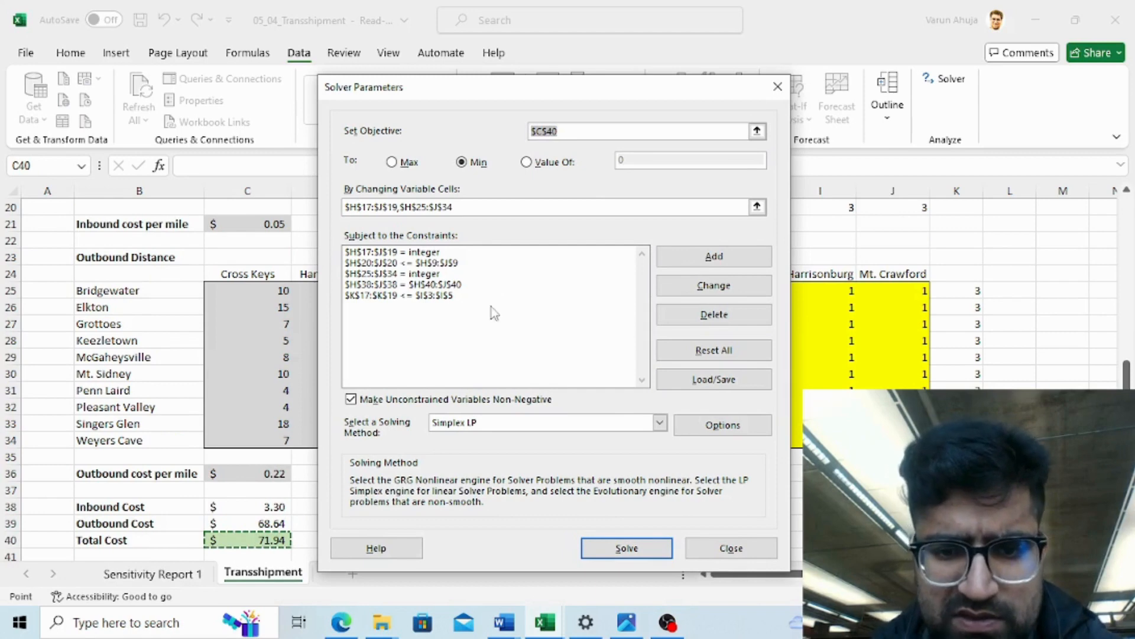
# - Choose the Simplex LP solving method and run Solver
pyautogui.click(659, 423)
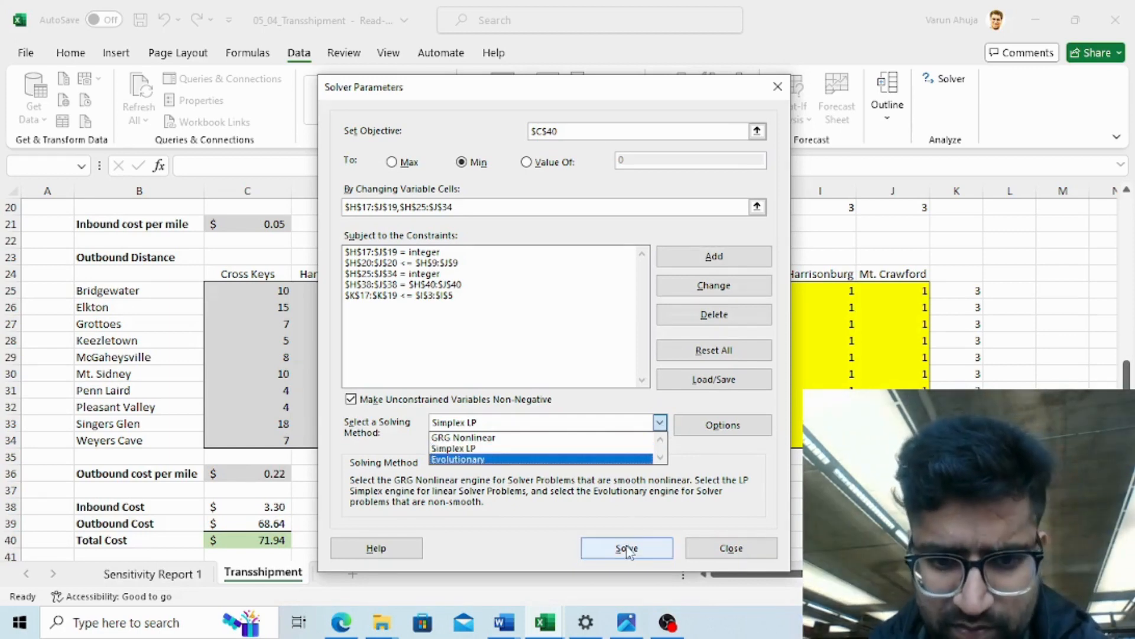
pyautogui.click(492, 449)
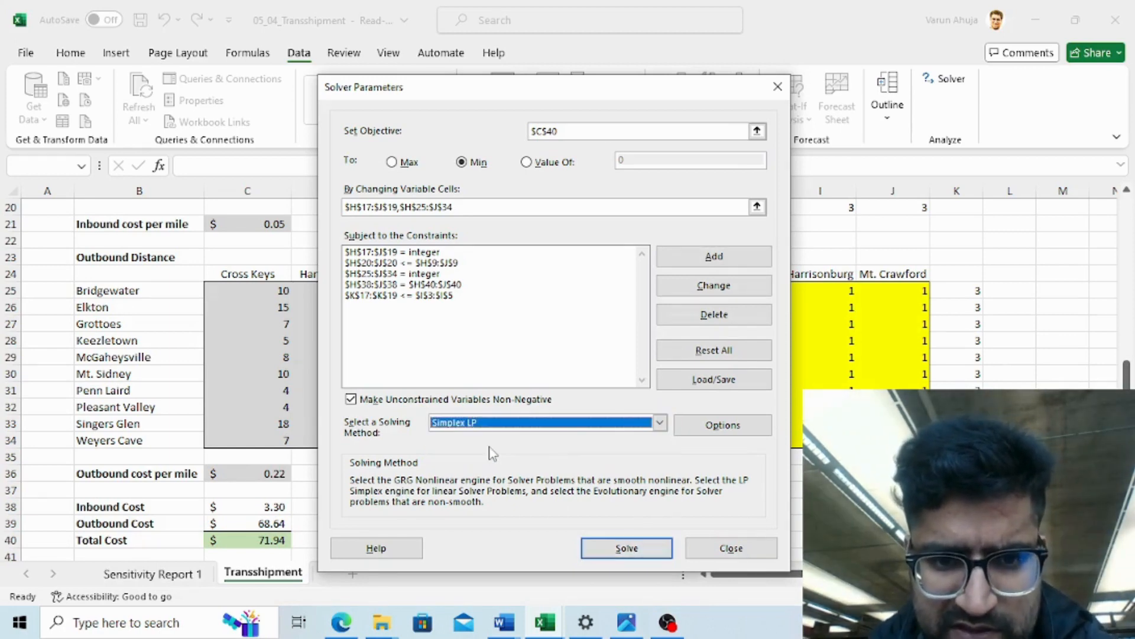
pyautogui.click(628, 548)
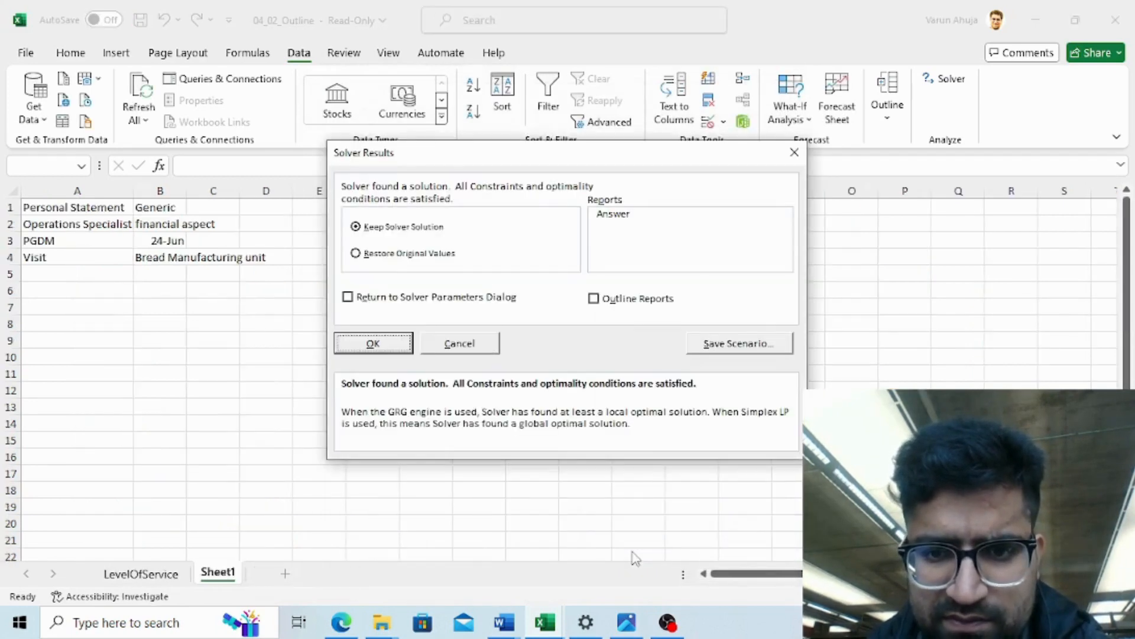
# - Keep the Solver solution and switch back to the transshipment workbook
pyautogui.click(371, 344)
pyautogui.hotkey('alt', 'Tab')
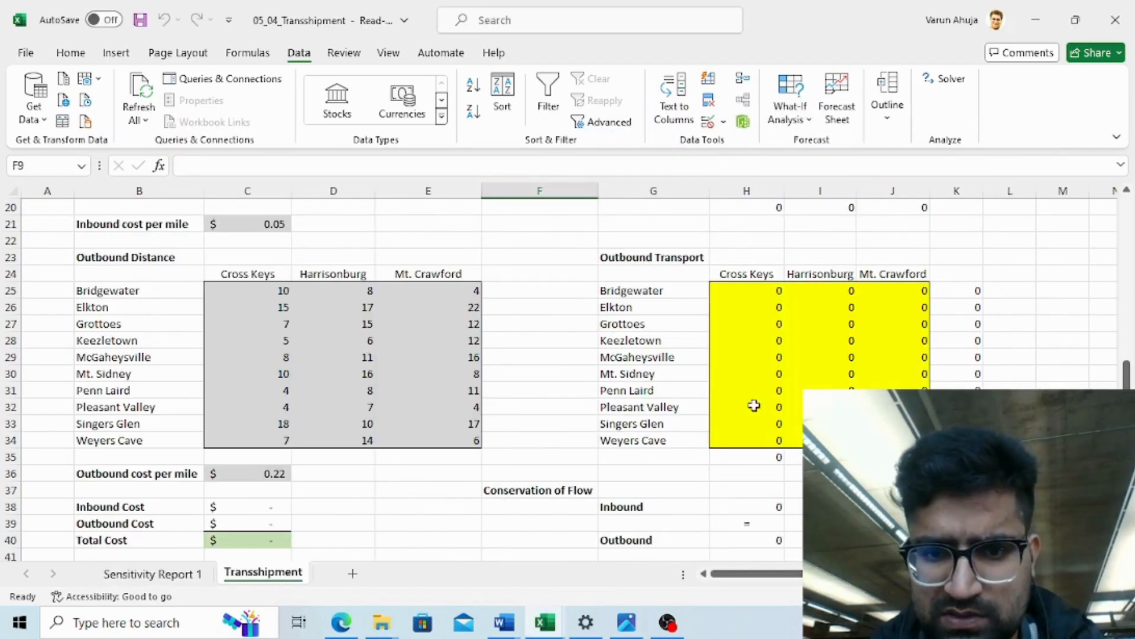
# - Inspect the transport cells, column totals and conservation-of-flow cells after solving
pyautogui.click(754, 405)
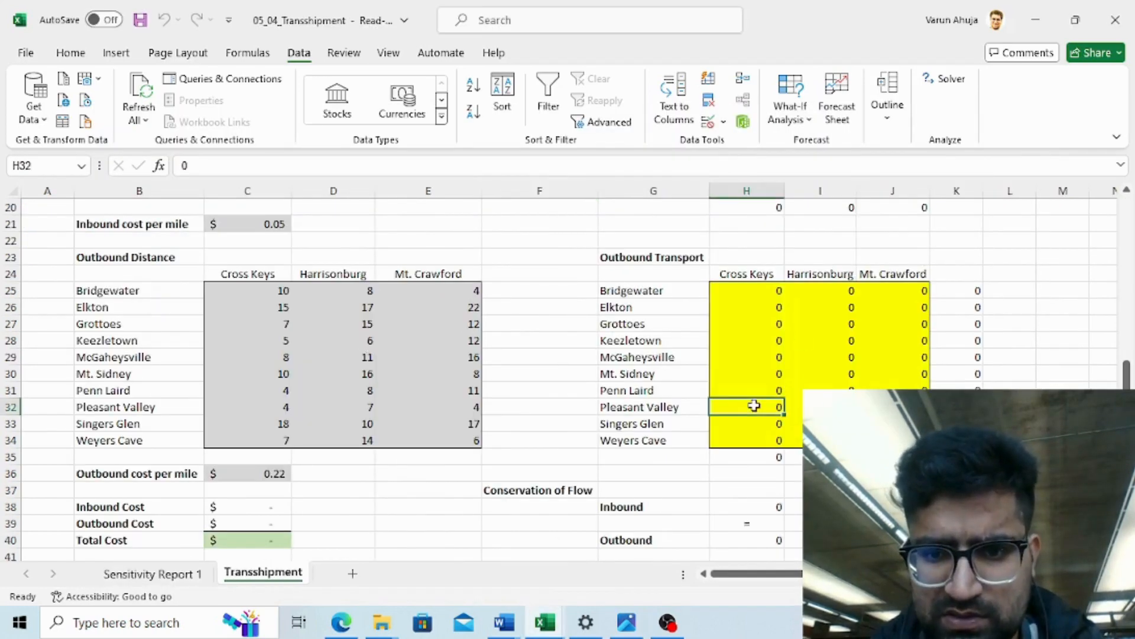
pyautogui.click(756, 352)
pyautogui.press('Down')
pyautogui.press('Down')
pyautogui.press('Down')
pyautogui.press('Down')
pyautogui.press('Down')
pyautogui.press('Down')
pyautogui.press('Down')
pyautogui.press('Down')
pyautogui.press('Down')
pyautogui.press('Down')
pyautogui.press('Down')
pyautogui.press('Down')
pyautogui.press('Down')
pyautogui.press('Down')
pyautogui.press('Down')
pyautogui.press('Down')
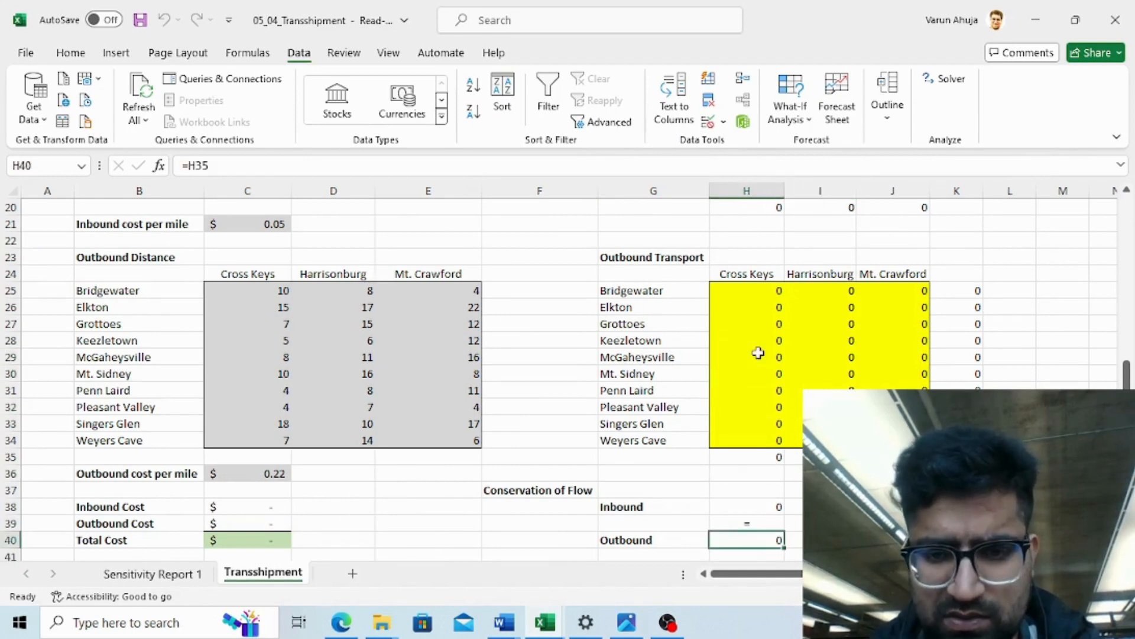
pyautogui.press('Up')
pyautogui.press('Up')
pyautogui.press('Up')
pyautogui.press('Up')
pyautogui.press('Up')
pyautogui.press('Up')
pyautogui.press('Up')
pyautogui.press('Up')
pyautogui.press('Up')
pyautogui.press('Up')
pyautogui.press('Up')
pyautogui.press('Up')
pyautogui.press('Up')
pyautogui.press('Up')
pyautogui.press('Up')
pyautogui.press('Up')
pyautogui.press('Up')
pyautogui.press('Up')
pyautogui.press('Up')
pyautogui.press('Up')
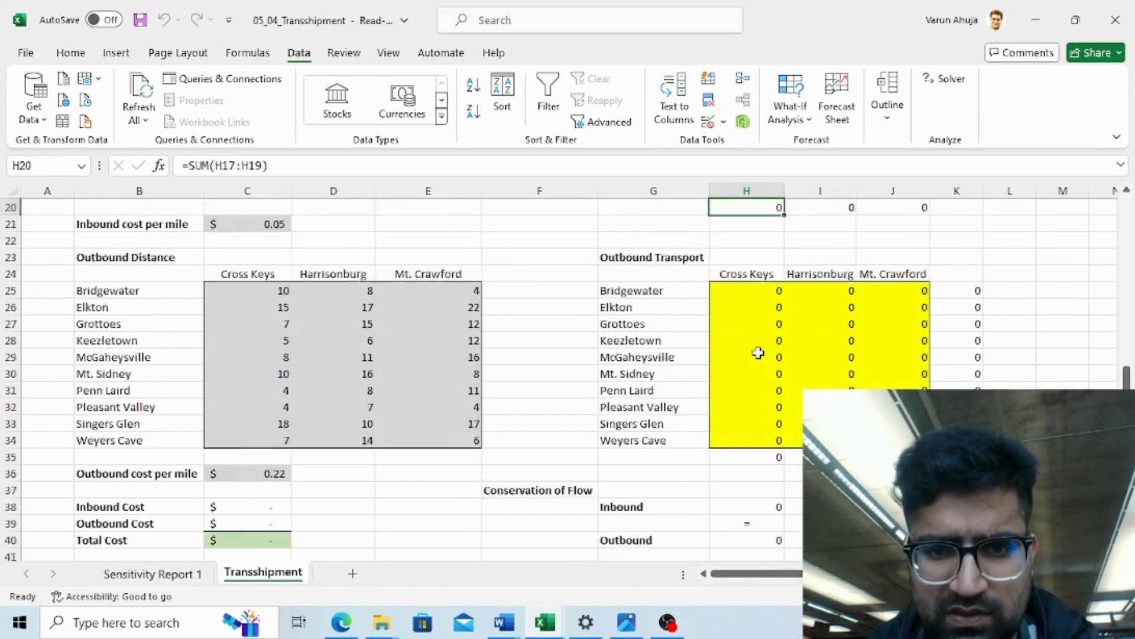
pyautogui.press('Down')
pyautogui.press('Down')
pyautogui.press('Down')
pyautogui.press('Down')
pyautogui.press('Down')
pyautogui.press('Down')
pyautogui.press('Down')
pyautogui.press('Down')
pyautogui.press('Down')
pyautogui.press('Down')
pyautogui.press('Down')
pyautogui.press('Down')
pyautogui.press('Down')
pyautogui.press('Down')
pyautogui.press('Down')
pyautogui.press('Down')
pyautogui.press('Down')
pyautogui.press('Down')
pyautogui.press('Down')
pyautogui.press('Down')
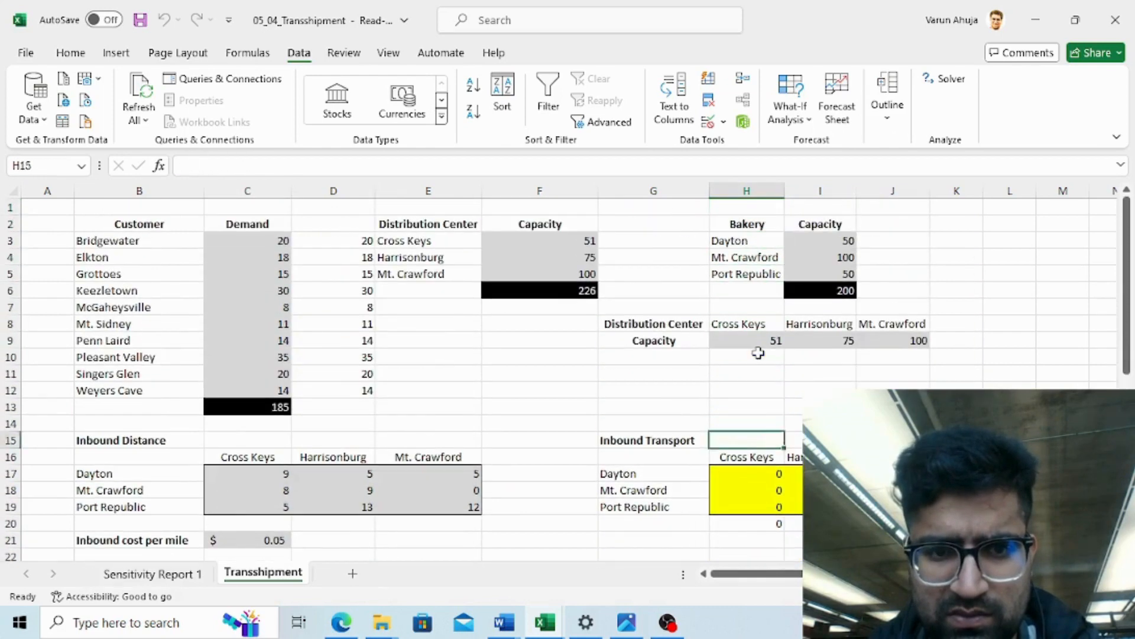
pyautogui.press('Down')
pyautogui.press('Down')
pyautogui.press('Down')
pyautogui.press('Down')
pyautogui.press('Down')
pyautogui.press('Down')
pyautogui.press('Down')
pyautogui.press('Down')
pyautogui.press('Down')
pyautogui.press('Down')
pyautogui.press('Down')
pyautogui.press('Down')
pyautogui.press('Down')
pyautogui.press('Down')
pyautogui.press('Down')
pyautogui.press('Down')
pyautogui.press('Down')
pyautogui.press('Down')
pyautogui.press('Up')
pyautogui.press('Up')
pyautogui.press('Up')
pyautogui.press('Up')
pyautogui.press('Up')
pyautogui.press('Up')
pyautogui.press('Up')
pyautogui.press('Up')
pyautogui.press('Up')
pyautogui.press('Up')
pyautogui.press('Up')
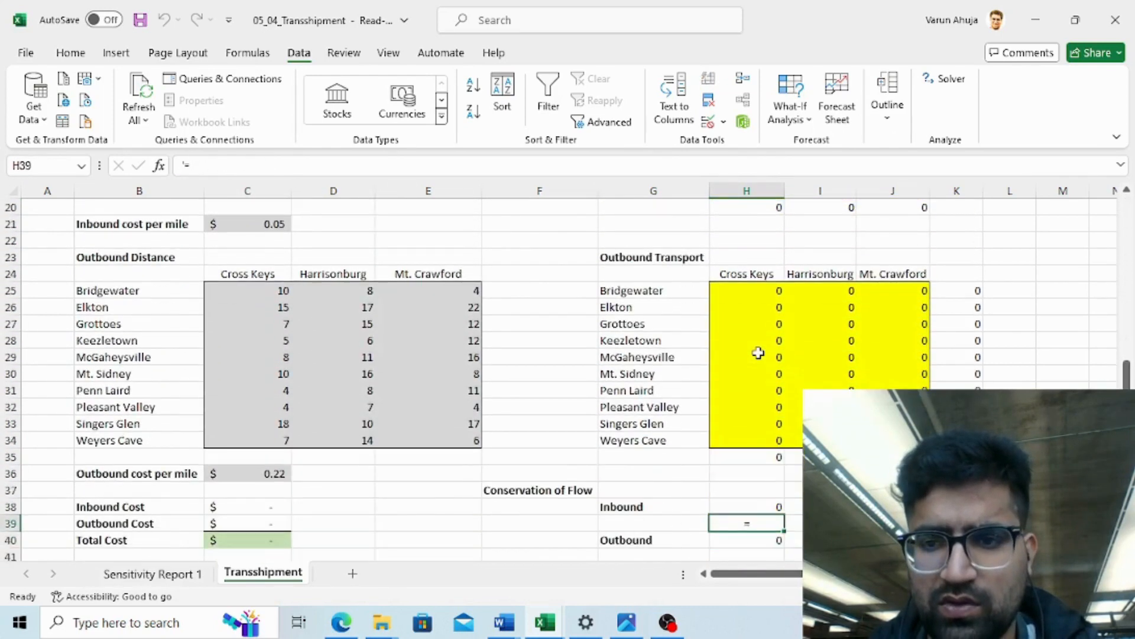
pyautogui.press('Down')
pyautogui.press('Down')
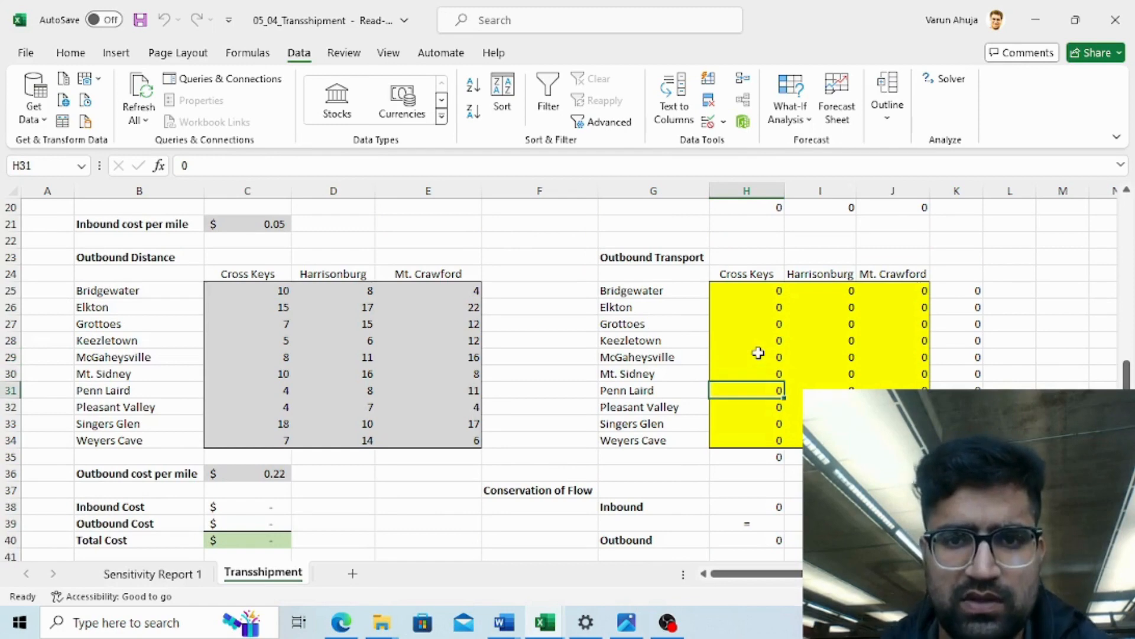
# - Reopen Solver Parameters and pick cell K30 as the objective
pyautogui.click(949, 80)
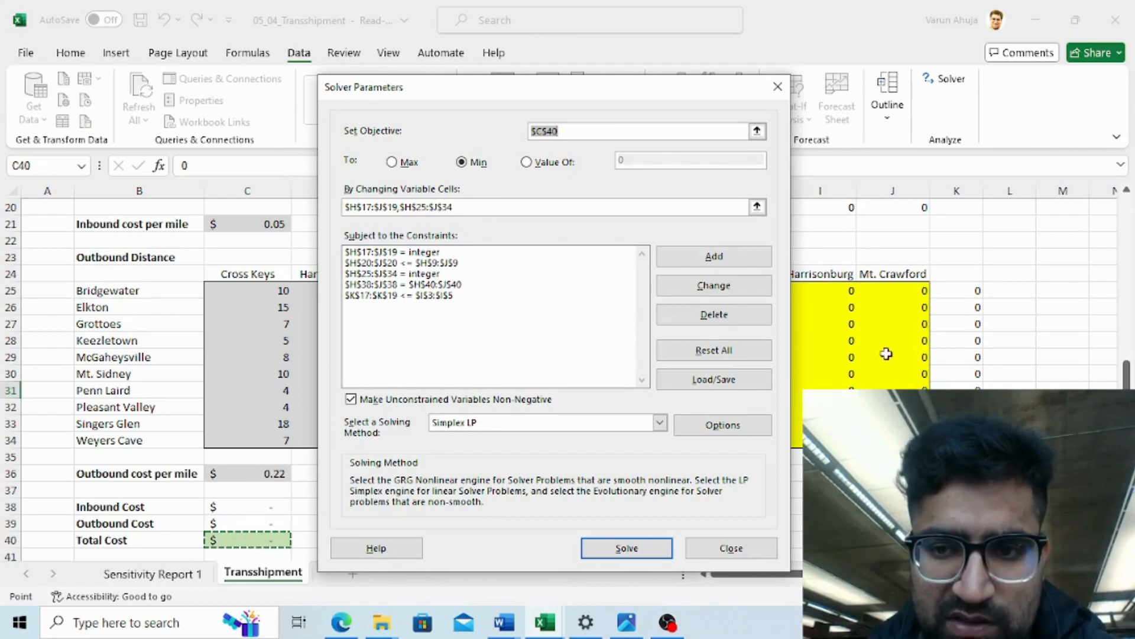
pyautogui.click(971, 376)
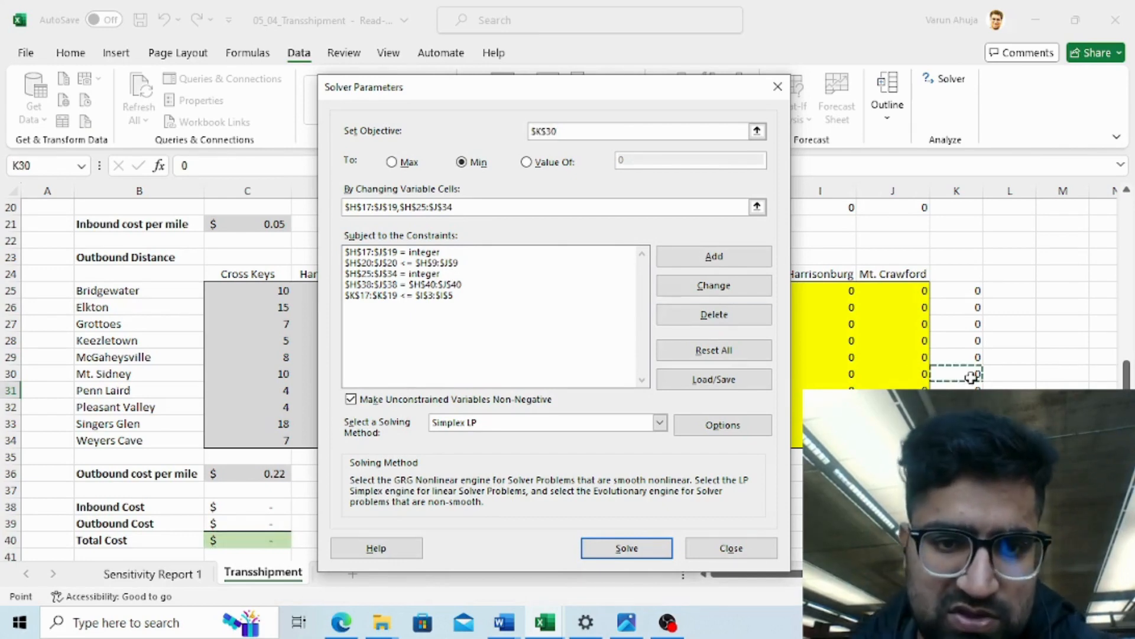
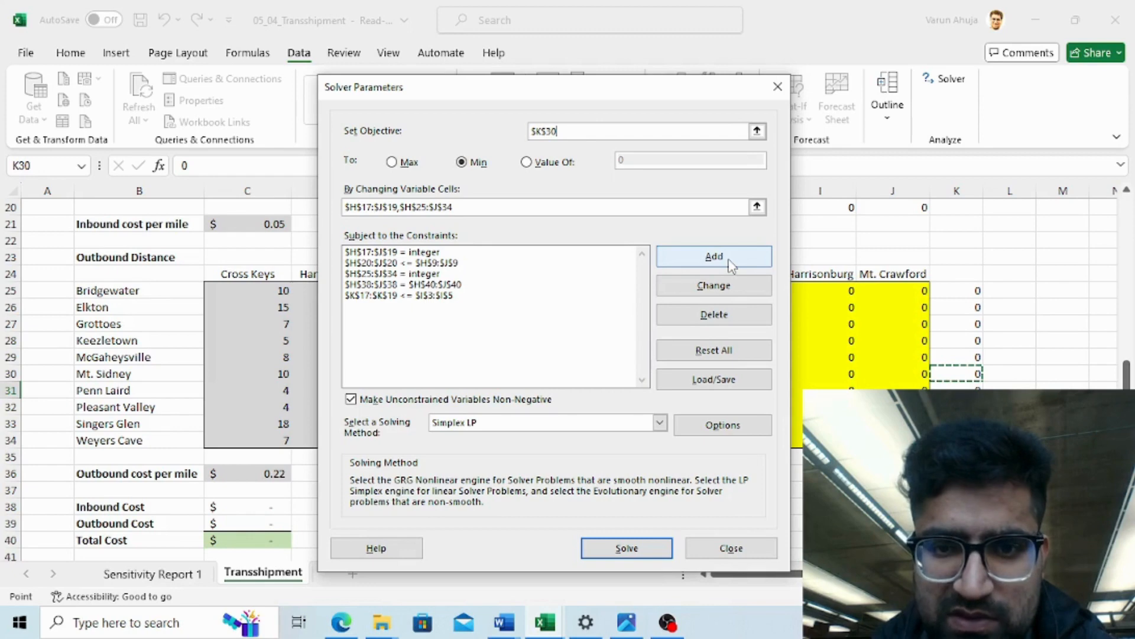
# - Add a Solver constraint requiring the outbound row totals K25:K34 to equal the customer demand C3:C12
pyautogui.click(730, 260)
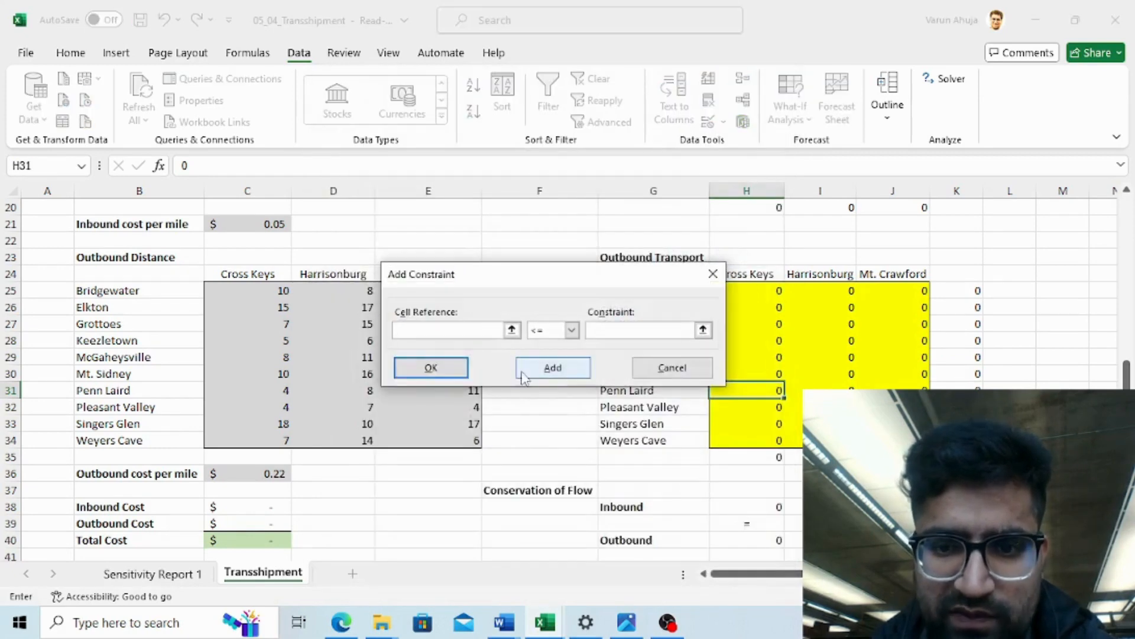
pyautogui.click(953, 322)
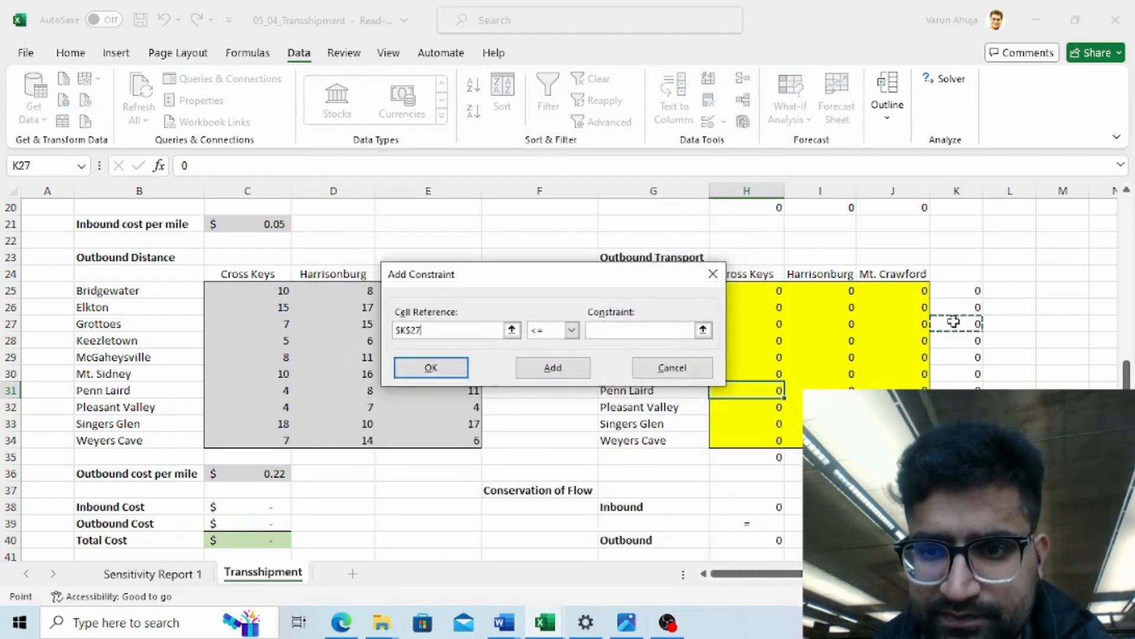
pyautogui.press('Up')
pyautogui.press('Up')
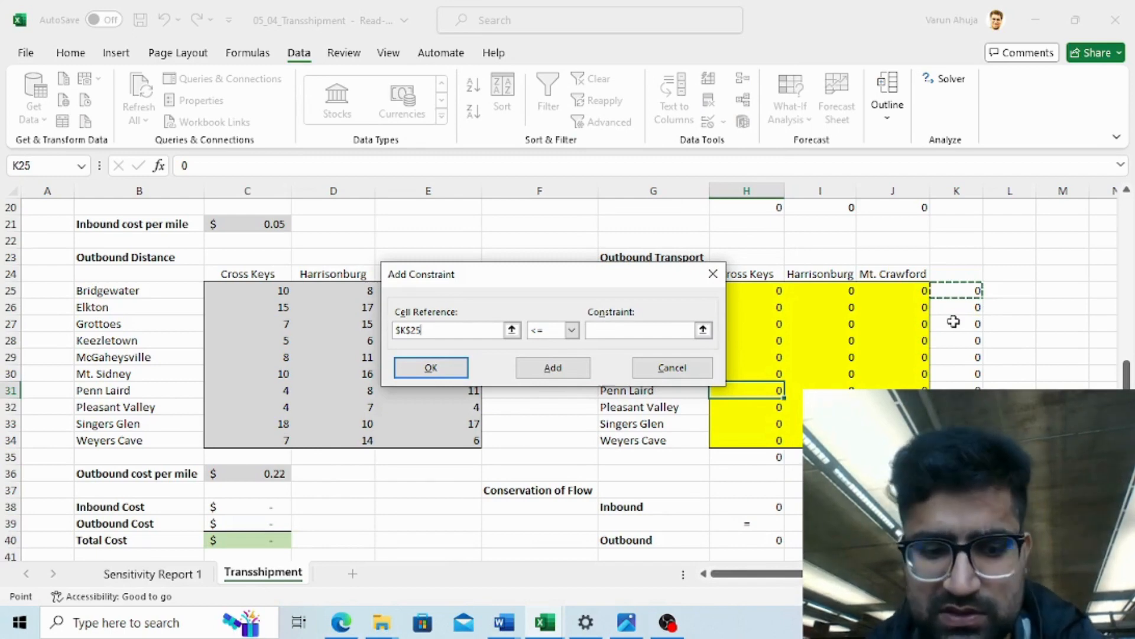
pyautogui.hotkey('shift', 'Down')
pyautogui.hotkey('shift', 'Down')
pyautogui.hotkey('shift', 'Down')
pyautogui.hotkey('shift', 'Down')
pyautogui.hotkey('shift', 'Down')
pyautogui.hotkey('shift', 'Down')
pyautogui.hotkey('shift', 'Down')
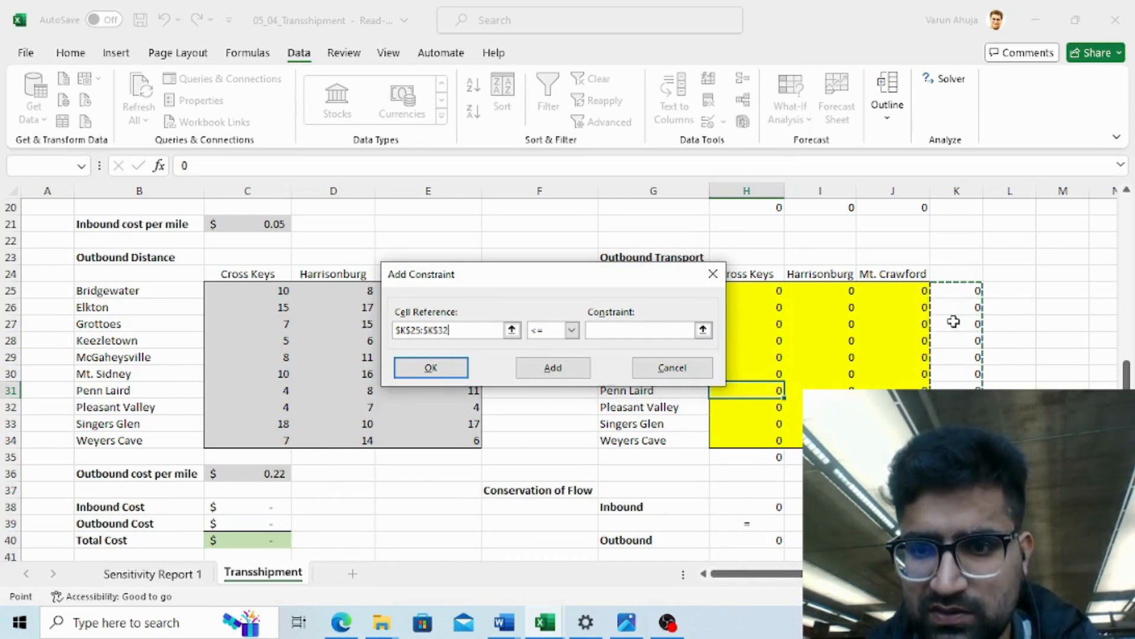
pyautogui.click(571, 330)
pyautogui.click(535, 356)
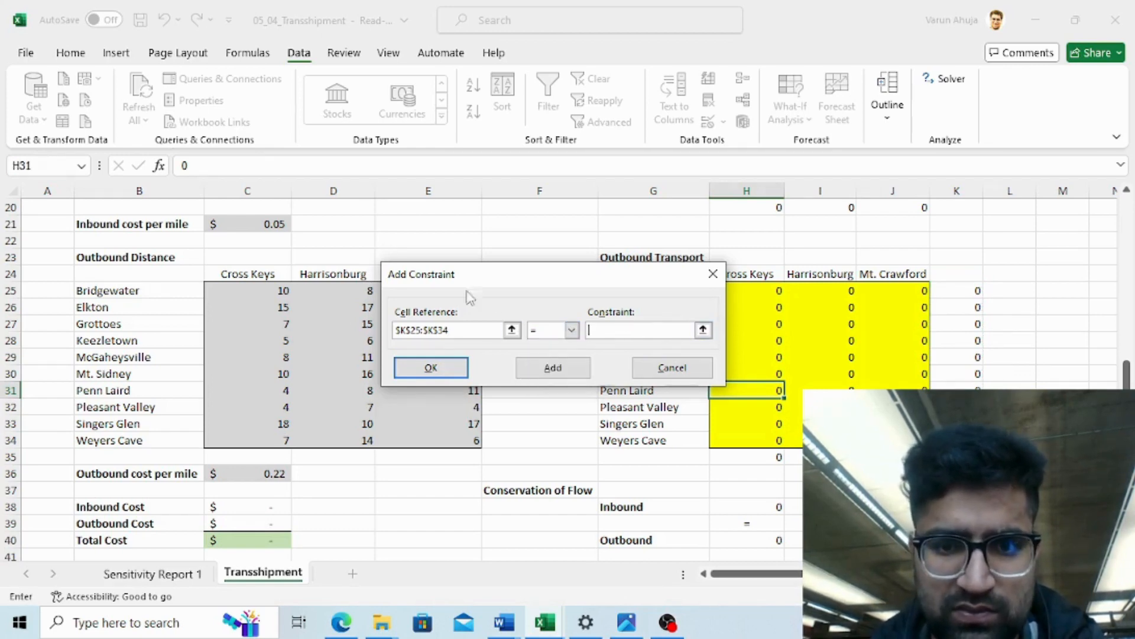
pyautogui.click(236, 220)
pyautogui.press('Up')
pyautogui.press('Up')
pyautogui.press('Up')
pyautogui.press('Up')
pyautogui.press('Up')
pyautogui.press('Up')
pyautogui.press('Up')
pyautogui.press('Up')
pyautogui.press('Up')
pyautogui.press('Up')
pyautogui.press('Up')
pyautogui.press('Up')
pyautogui.press('Up')
pyautogui.press('Up')
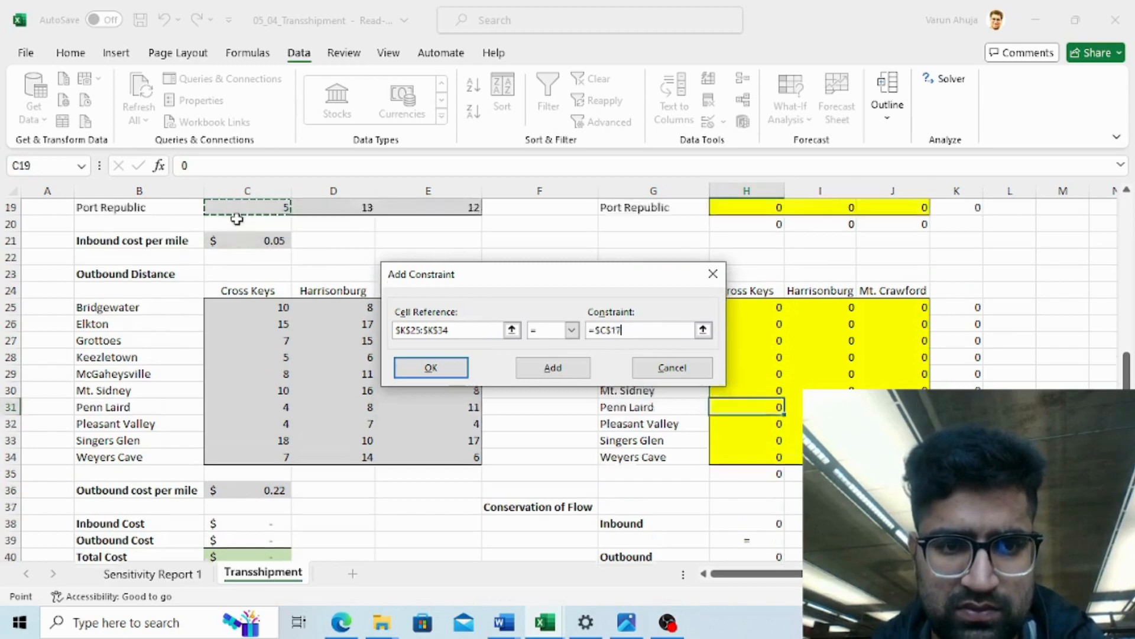
pyautogui.press('Up')
pyautogui.press('Up')
pyautogui.press('Up')
pyautogui.press('Up')
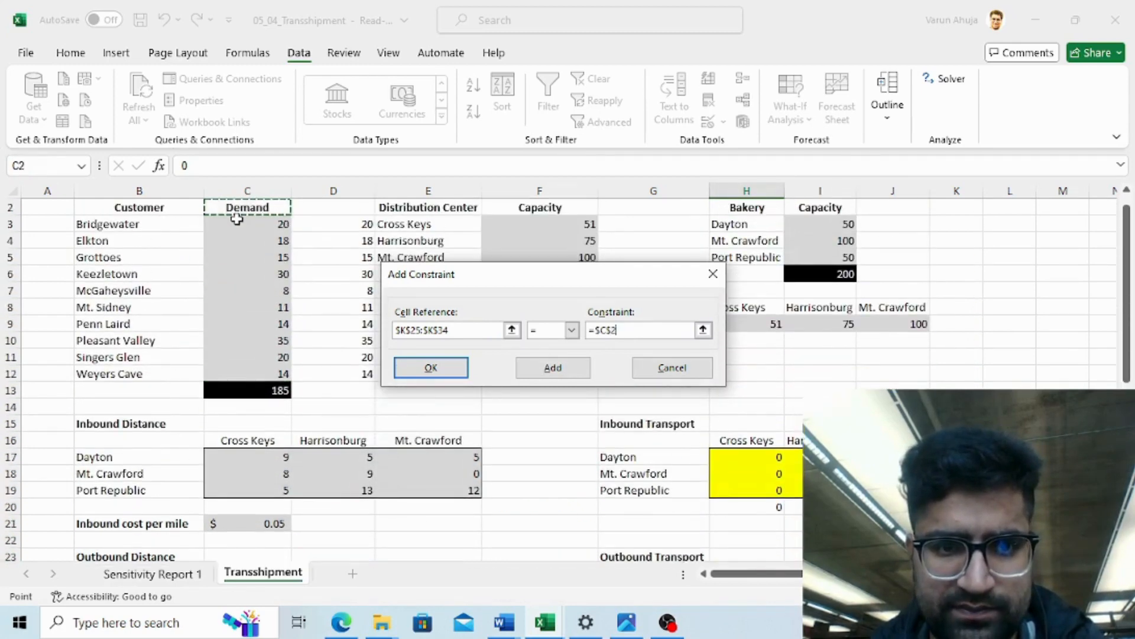
pyautogui.hotkey('shift', 'Down')
pyautogui.hotkey('shift', 'Down')
pyautogui.hotkey('shift', 'Down')
pyautogui.hotkey('shift', 'Down')
pyautogui.hotkey('shift', 'Down')
pyautogui.hotkey('shift', 'Down')
pyautogui.hotkey('shift', 'Down')
pyautogui.hotkey('shift', 'Down')
pyautogui.hotkey('shift', 'Down')
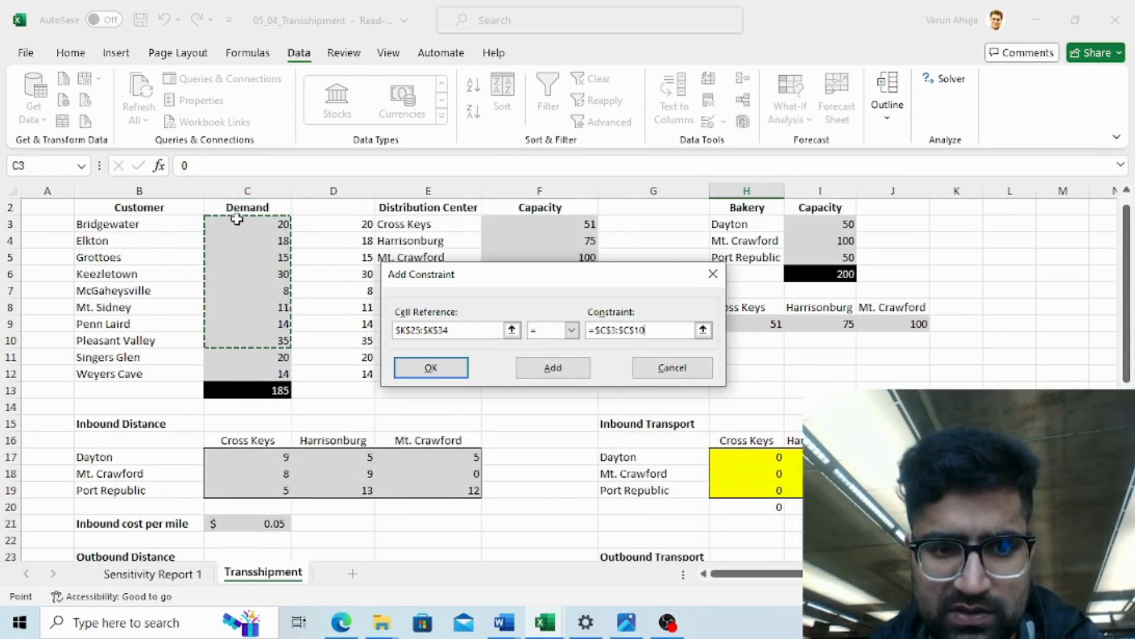
pyautogui.click(435, 365)
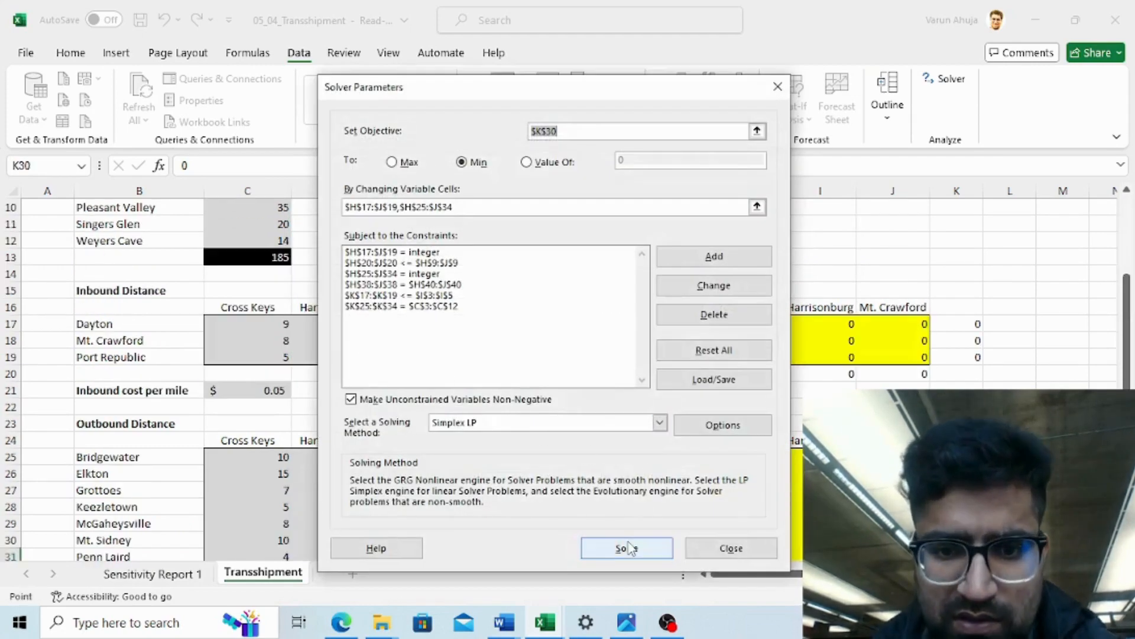
# - Run Solver again and keep the Solver solution
pyautogui.click(627, 548)
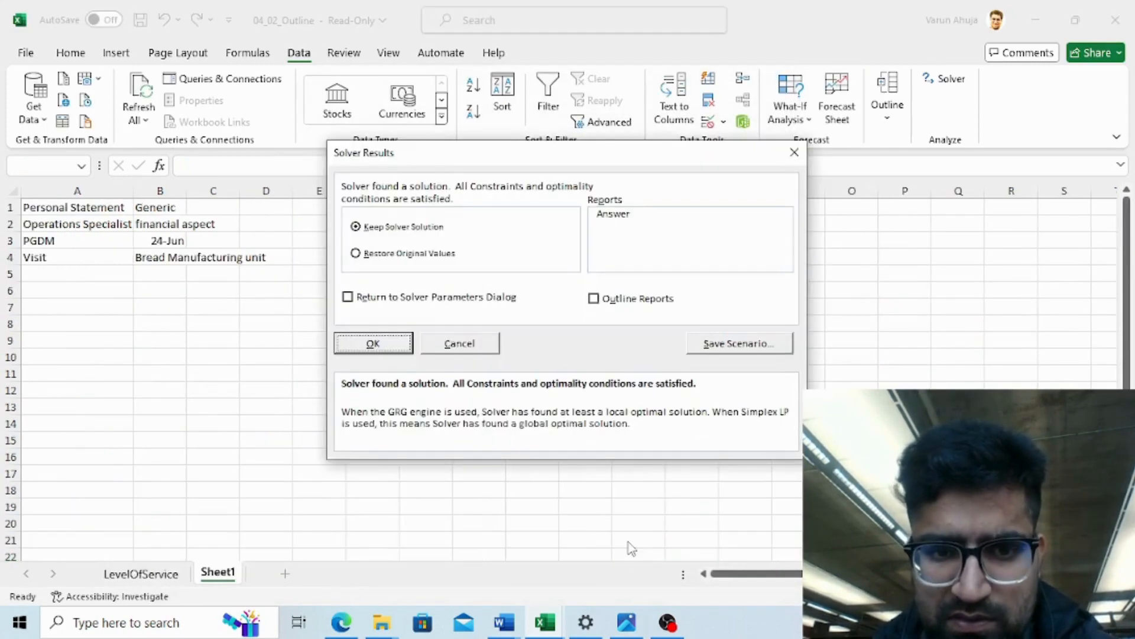
pyautogui.click(399, 349)
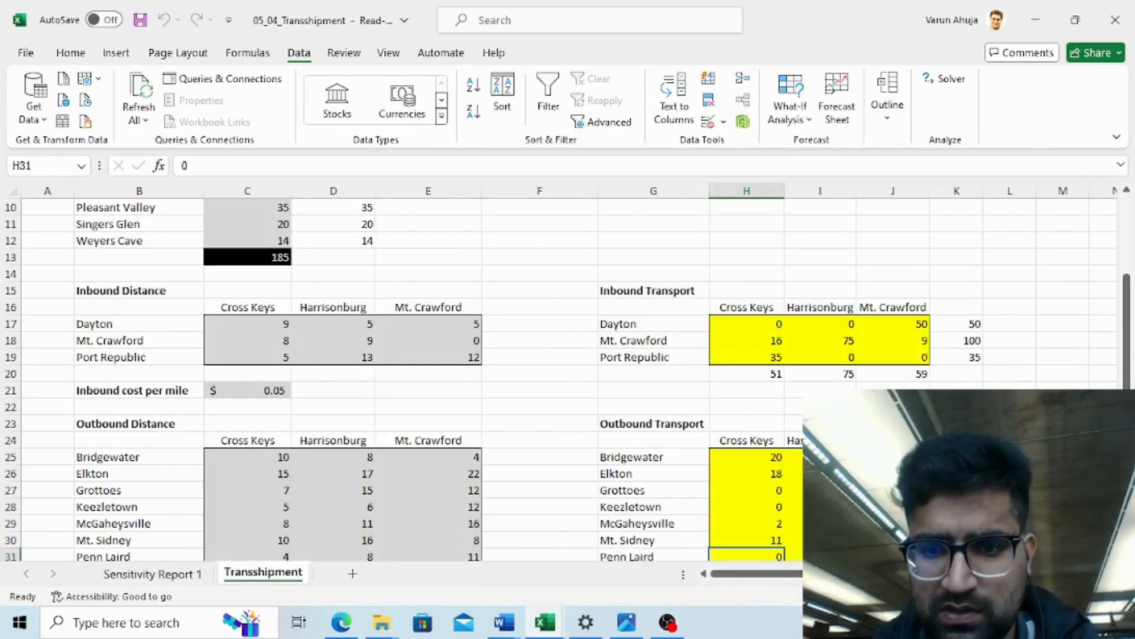
# - Inspect the solved outbound and inbound transport tables, cost totals and conservation-of-flow cells
pyautogui.click(795, 523)
pyautogui.press('Down')
pyautogui.press('Down')
pyautogui.press('Down')
pyautogui.press('Down')
pyautogui.press('Down')
pyautogui.press('Down')
pyautogui.press('Down')
pyautogui.press('Down')
pyautogui.press('Down')
pyautogui.press('Down')
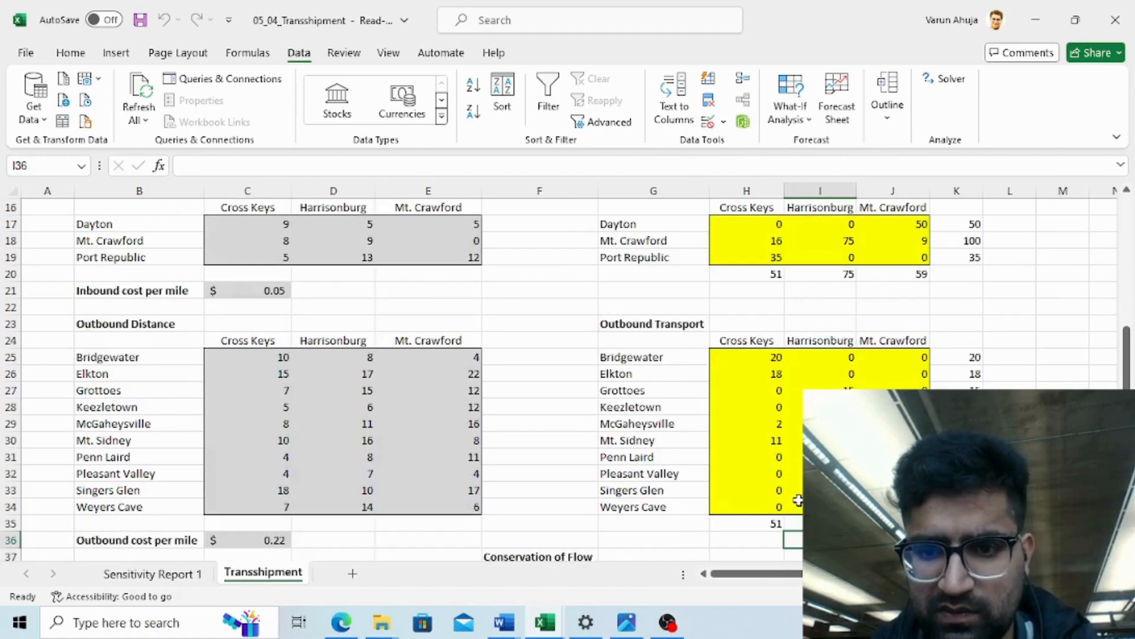
pyautogui.press('Down')
pyautogui.press('Down')
pyautogui.press('Down')
pyautogui.press('Down')
pyautogui.press('Down')
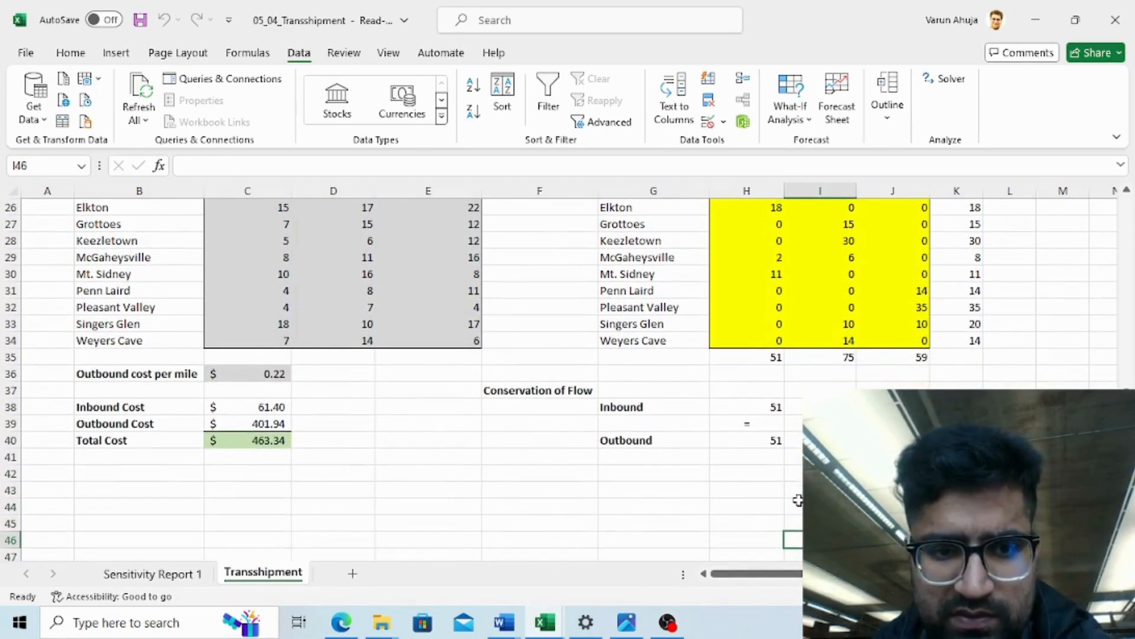
pyautogui.press('Up')
pyautogui.press('Up')
pyautogui.press('Up')
pyautogui.press('Up')
pyautogui.press('Up')
pyautogui.press('Up')
pyautogui.press('Up')
pyautogui.press('Up')
pyautogui.press('Up')
pyautogui.press('Up')
pyautogui.press('Up')
pyautogui.press('Up')
pyautogui.press('Up')
pyautogui.press('Up')
pyautogui.press('Up')
pyautogui.press('Up')
pyautogui.press('Up')
pyautogui.press('Up')
pyautogui.press('Up')
pyautogui.press('Up')
pyautogui.press('Up')
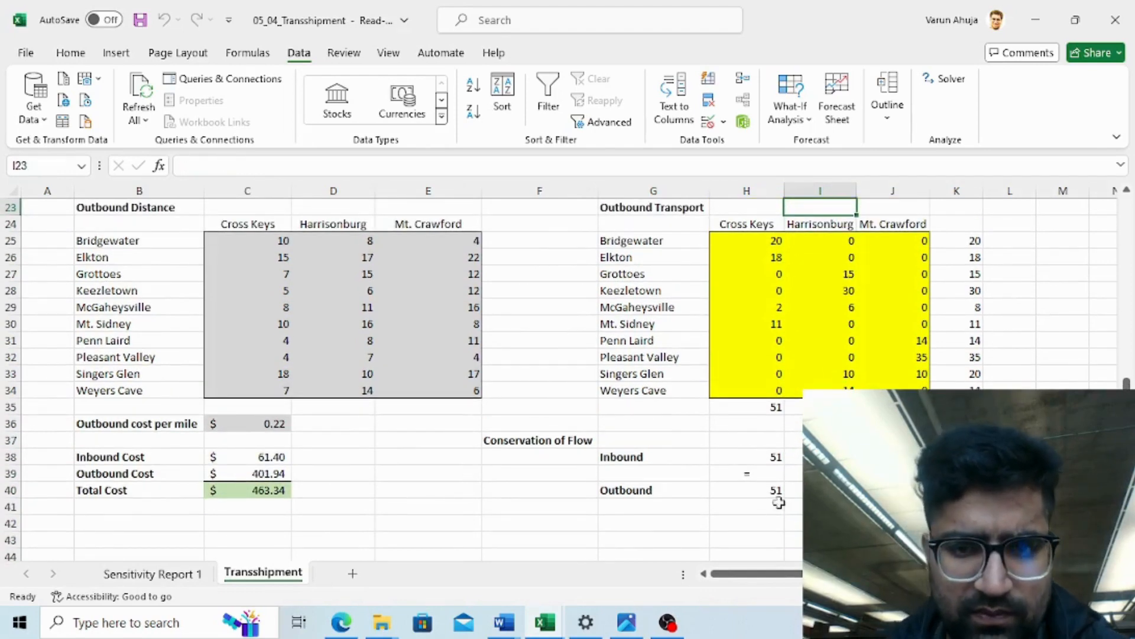
pyautogui.click(855, 314)
pyautogui.press('Down')
pyautogui.press('Down')
pyautogui.press('Down')
pyautogui.press('Down')
pyautogui.press('Down')
pyautogui.press('Down')
pyautogui.press('Down')
pyautogui.press('Down')
pyautogui.press('Down')
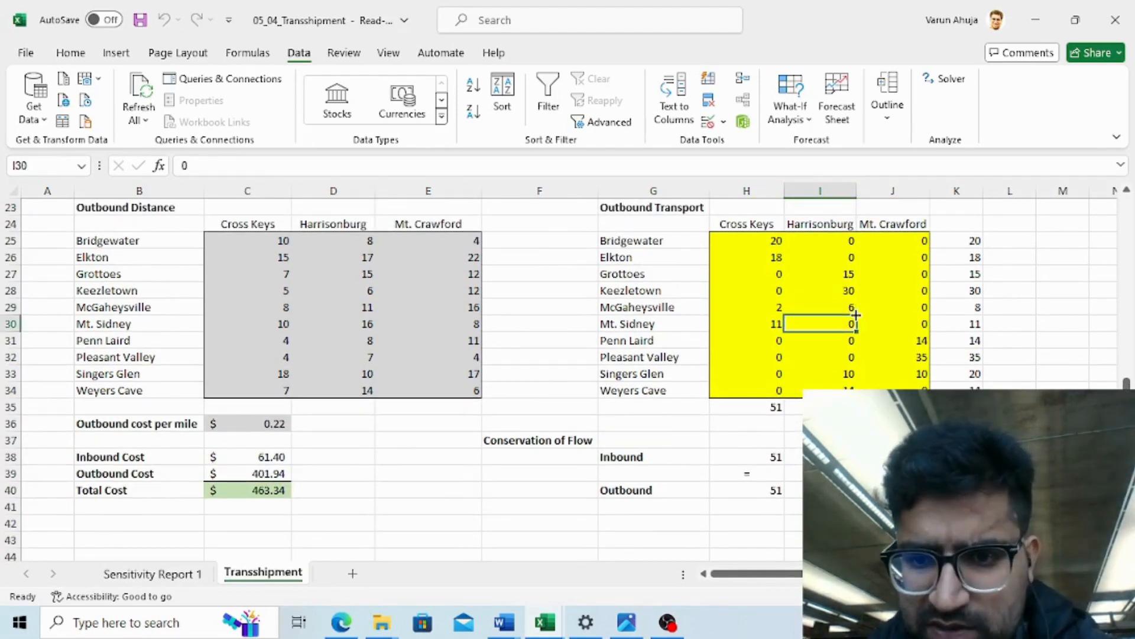
pyautogui.press('Up')
pyautogui.press('Up')
pyautogui.press('Up')
pyautogui.press('Up')
pyautogui.press('Up')
pyautogui.press('Up')
pyautogui.press('Up')
pyautogui.press('Up')
pyautogui.press('Up')
pyautogui.press('Up')
pyautogui.press('Up')
pyautogui.press('Up')
pyautogui.press('Up')
pyautogui.press('Up')
pyautogui.press('Up')
pyautogui.press('Up')
pyautogui.press('Up')
pyautogui.press('Up')
pyautogui.press('Up')
pyautogui.press('Up')
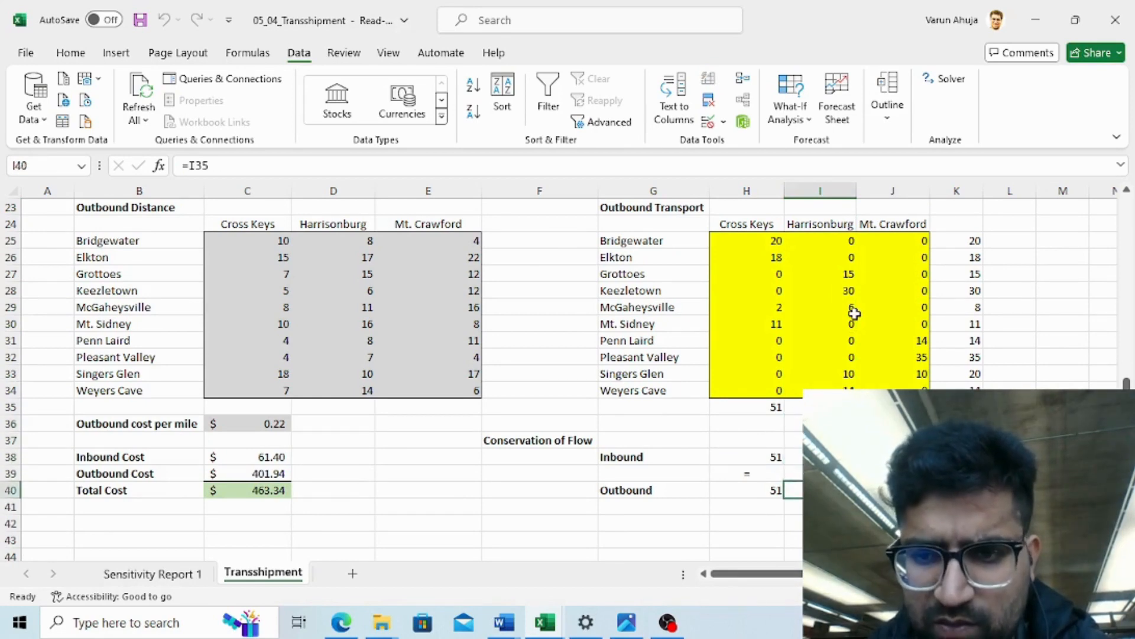
pyautogui.press('Up')
pyautogui.press('Up')
pyautogui.press('Up')
pyautogui.press('Up')
pyautogui.press('Up')
pyautogui.press('Up')
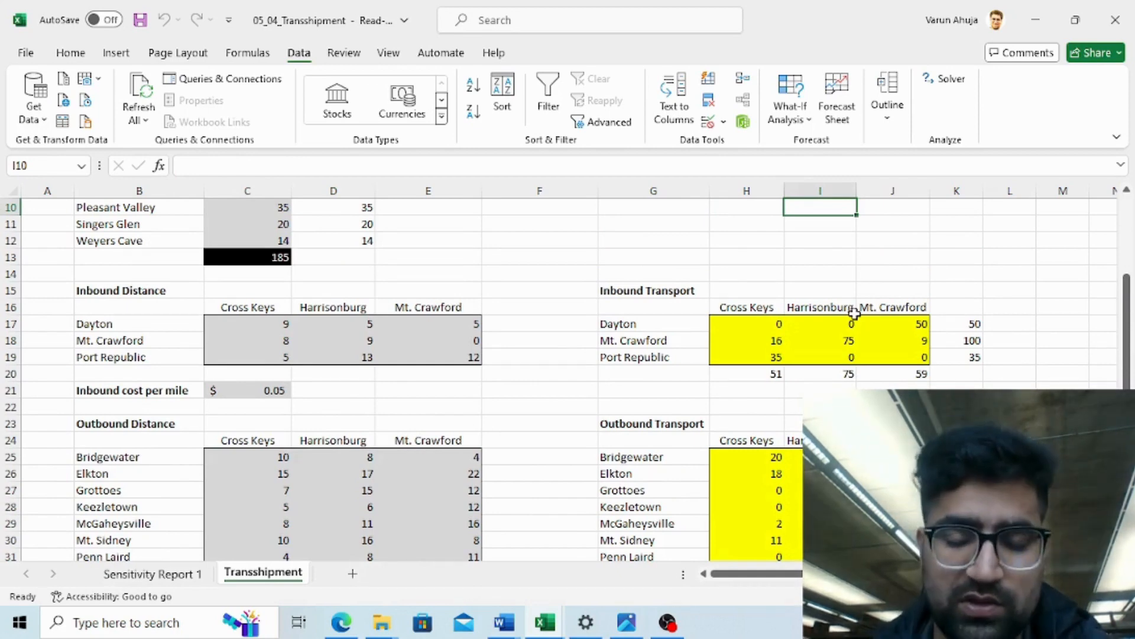
pyautogui.press('Up')
pyautogui.press('Up')
pyautogui.press('Up')
pyautogui.press('Up')
pyautogui.press('Up')
pyautogui.press('Up')
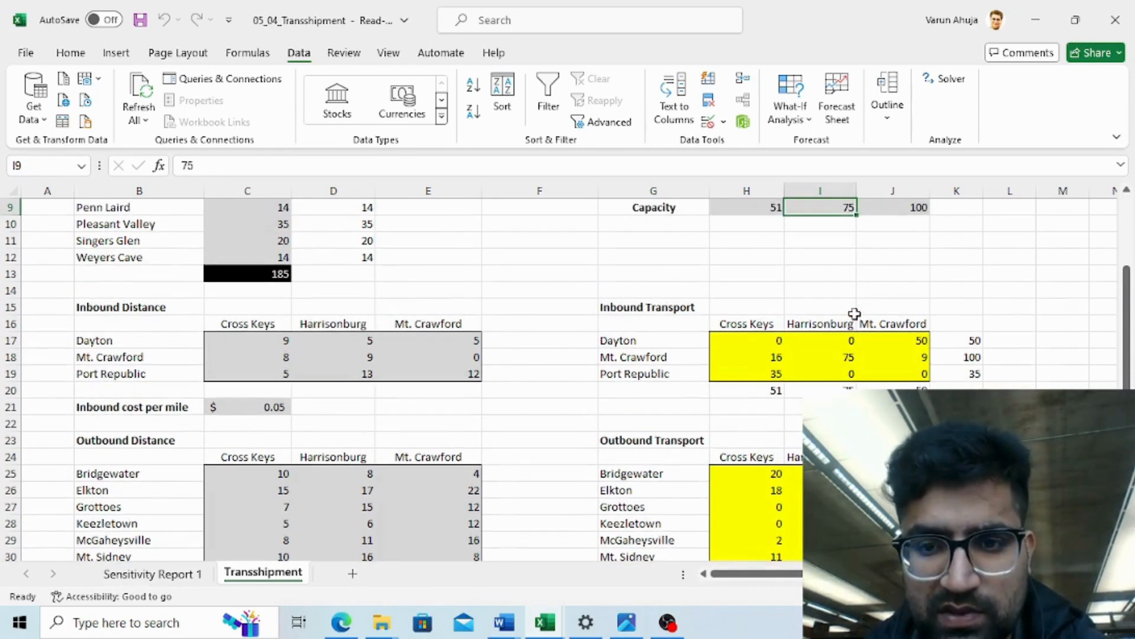
pyautogui.press('Up')
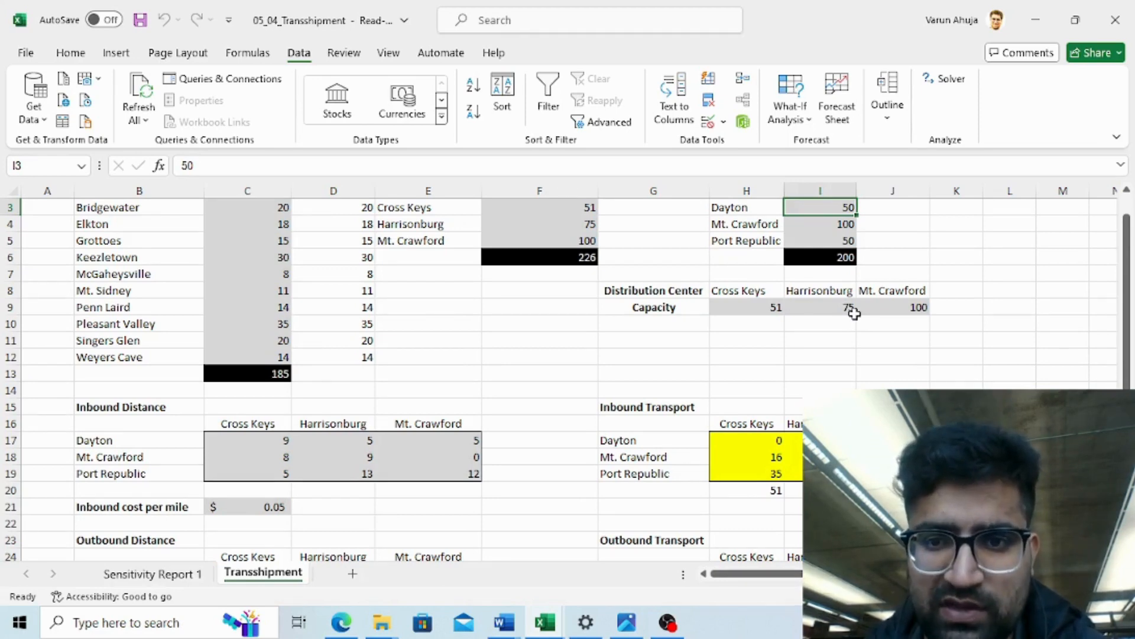
pyautogui.press('Up')
pyautogui.press('Up')
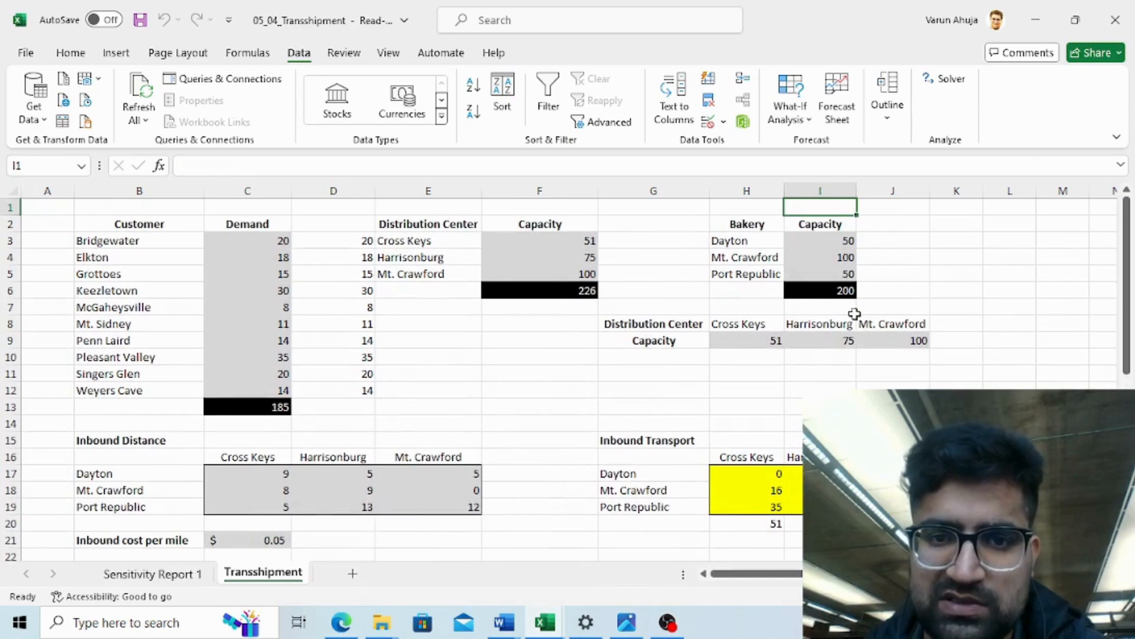
# - Review the demand, capacity and distance input tables against the solved outbound transport values
pyautogui.press('Down')
pyautogui.press('Down')
pyautogui.press('Down')
pyautogui.press('Down')
pyautogui.press('Down')
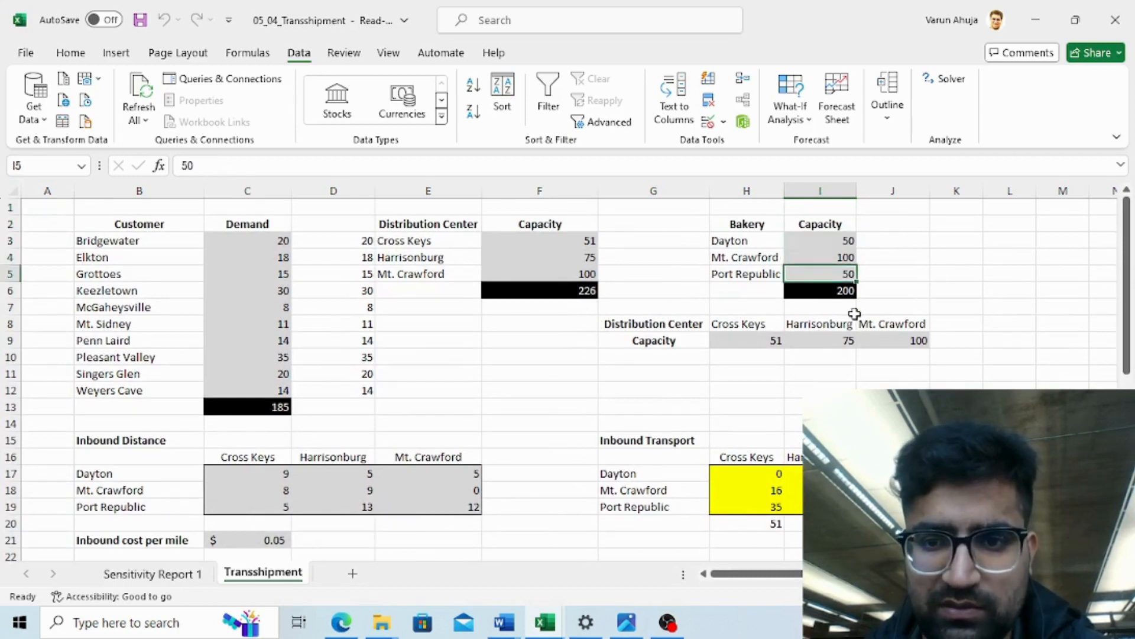
pyautogui.press('Down')
pyautogui.press('Left')
pyautogui.press('Left')
pyautogui.press('Left')
pyautogui.press('Left')
pyautogui.press('Left')
pyautogui.press('Left')
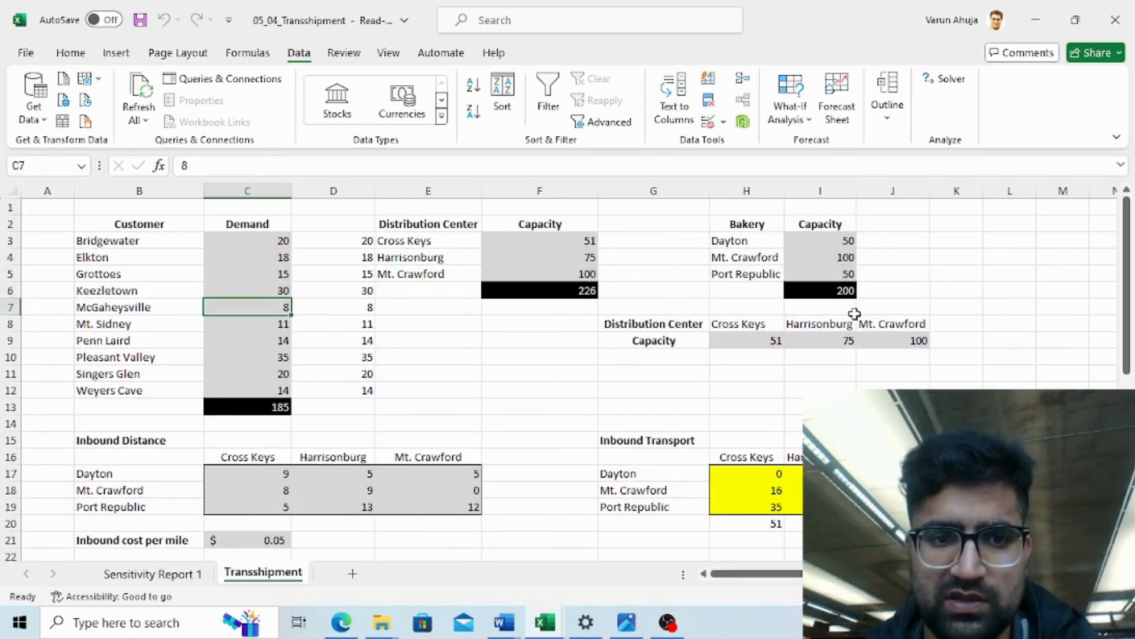
pyautogui.press('Right')
pyautogui.press('Right')
pyautogui.press('Up')
pyautogui.press('Up')
pyautogui.press('Up')
pyautogui.press('Up')
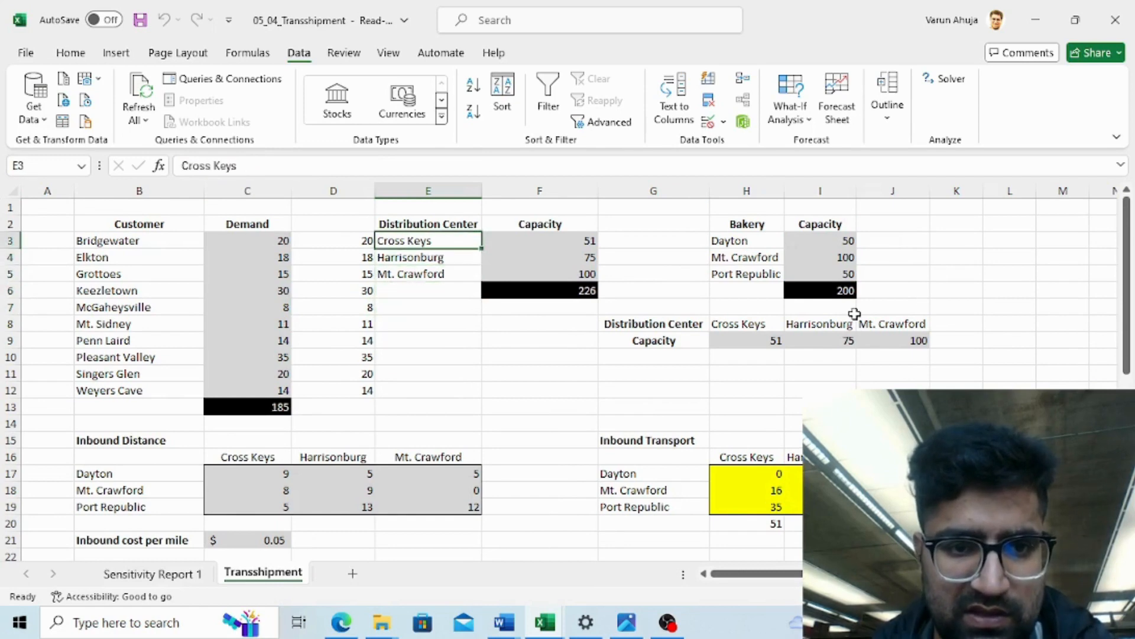
pyautogui.press('Left')
pyautogui.press('Down')
pyautogui.press('Down')
pyautogui.press('Down')
pyautogui.press('Down')
pyautogui.press('Down')
pyautogui.press('Down')
pyautogui.press('Down')
pyautogui.press('Down')
pyautogui.press('Down')
pyautogui.press('Down')
pyautogui.press('Down')
pyautogui.press('Down')
pyautogui.press('Down')
pyautogui.press('Right')
pyautogui.press('Right')
pyautogui.press('Right')
pyautogui.press('Right')
pyautogui.press('Right')
pyautogui.press('Right')
pyautogui.press('Right')
pyautogui.press('Right')
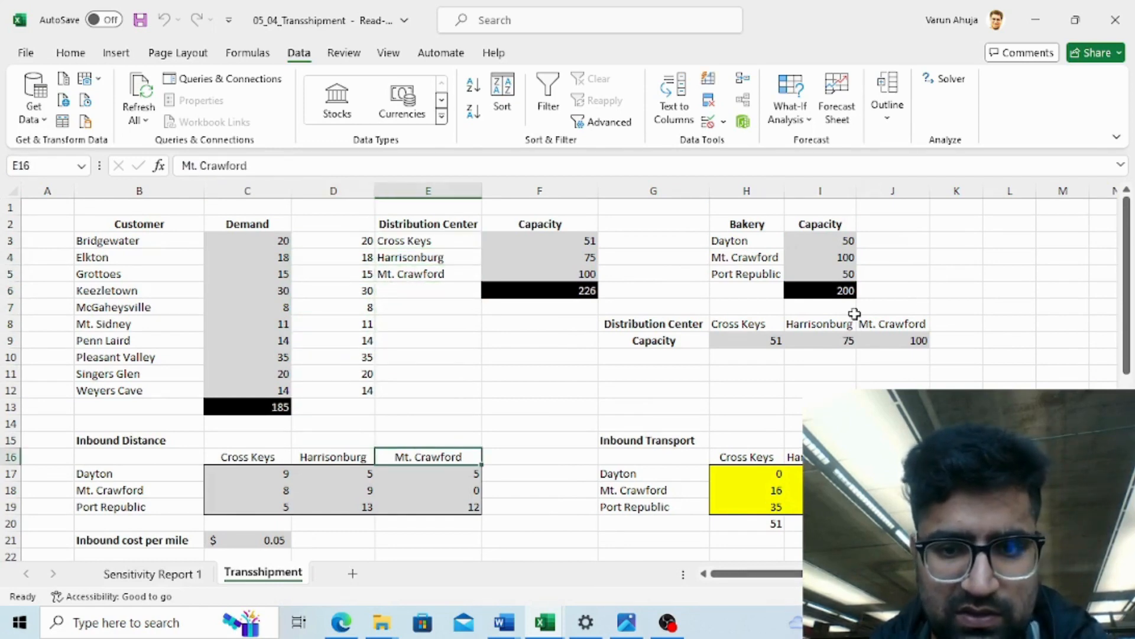
pyautogui.press('Down')
pyautogui.press('Down')
pyautogui.press('Down')
pyautogui.press('Down')
pyautogui.press('Down')
pyautogui.press('Down')
pyautogui.press('Down')
pyautogui.press('Down')
pyautogui.press('Down')
pyautogui.press('Down')
pyautogui.press('Down')
pyautogui.press('Down')
pyautogui.press('Down')
pyautogui.press('Down')
pyautogui.press('Down')
pyautogui.press('Down')
pyautogui.press('Down')
pyautogui.press('Down')
pyautogui.press('Down')
pyautogui.press('Down')
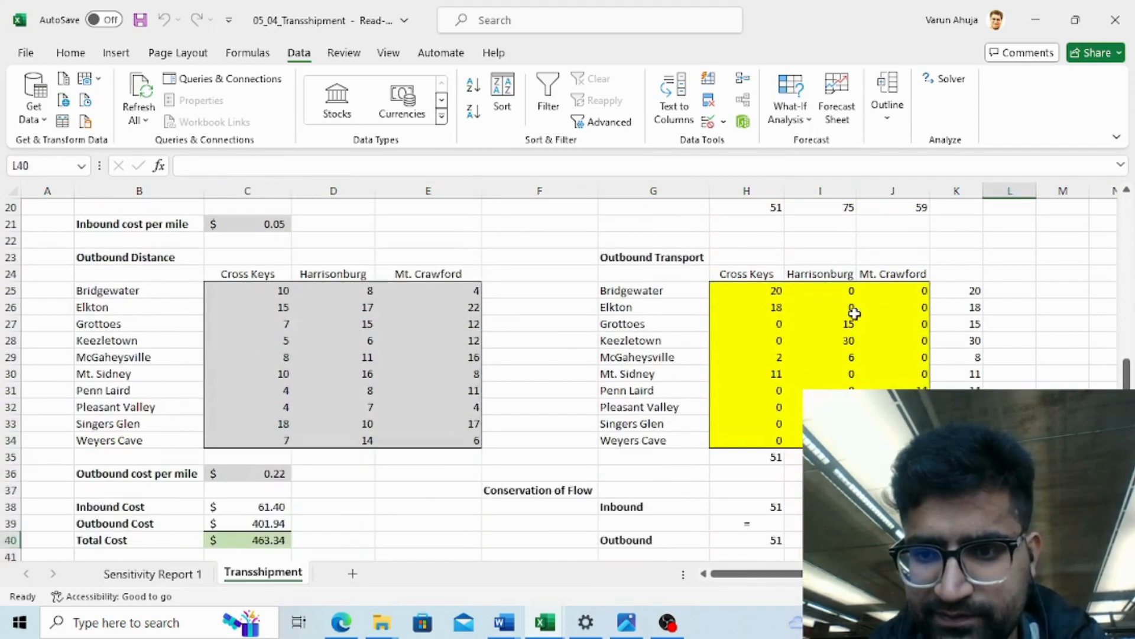
pyautogui.press('Up')
pyautogui.press('Up')
pyautogui.press('Up')
pyautogui.press('Up')
pyautogui.press('Up')
pyautogui.press('Up')
pyautogui.press('Up')
pyautogui.press('Up')
pyautogui.press('Up')
pyautogui.press('Up')
pyautogui.press('Up')
pyautogui.press('Up')
pyautogui.press('Up')
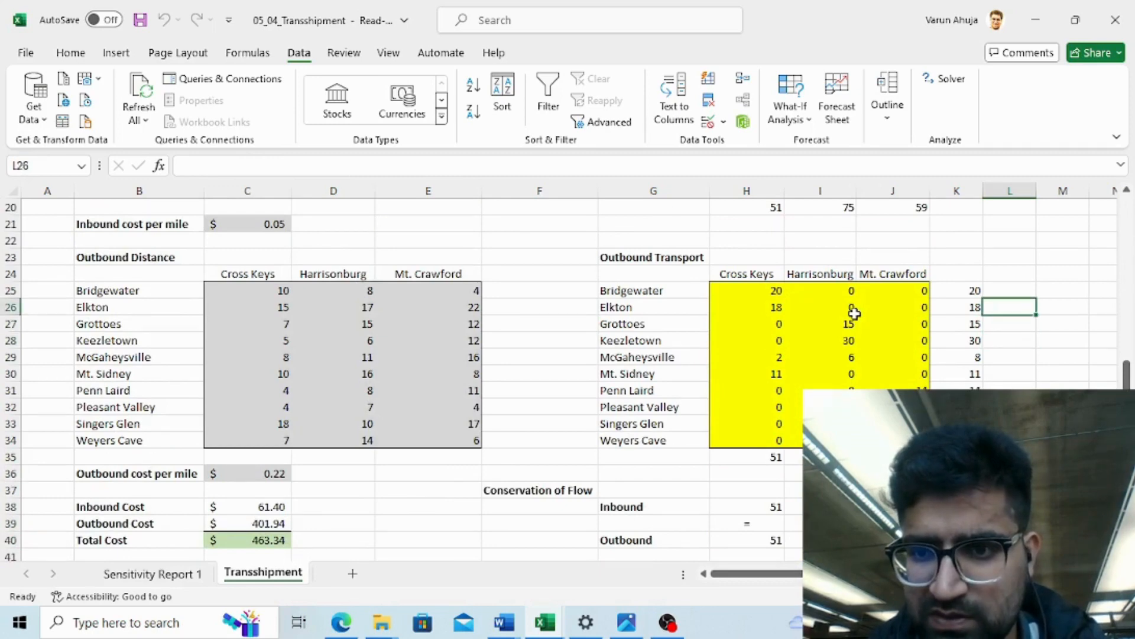
# - Fill the outbound row-total cells K25:K34 with a light blue background
pyautogui.press('Up')
pyautogui.press('Left')
pyautogui.hotkey('shift', 'Down')
pyautogui.hotkey('shift', 'Down')
pyautogui.hotkey('shift', 'Down')
pyautogui.hotkey('shift', 'Down')
pyautogui.hotkey('shift', 'Down')
pyautogui.hotkey('shift', 'Down')
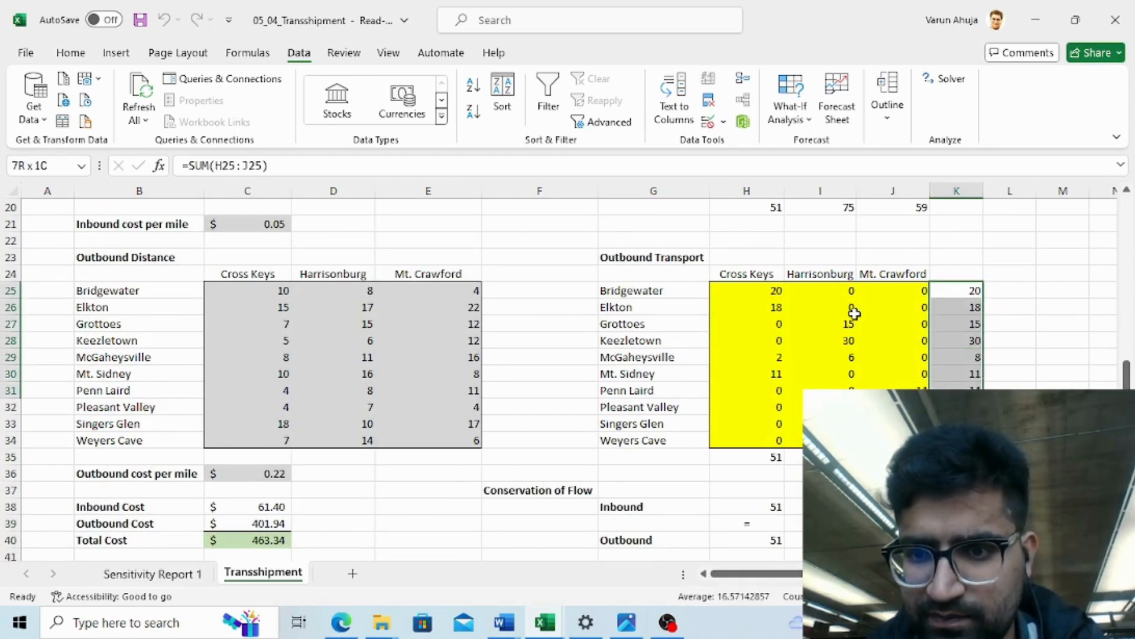
pyautogui.hotkey('shift', 'Down')
pyautogui.hotkey('shift', 'Down')
pyautogui.hotkey('shift', 'Down')
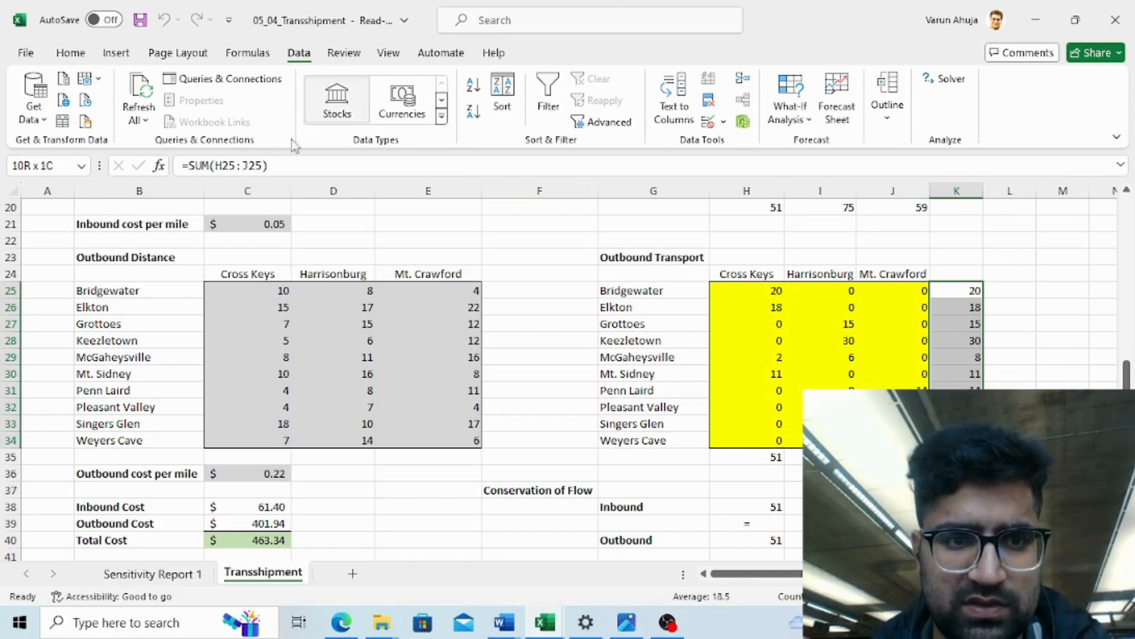
pyautogui.click(80, 54)
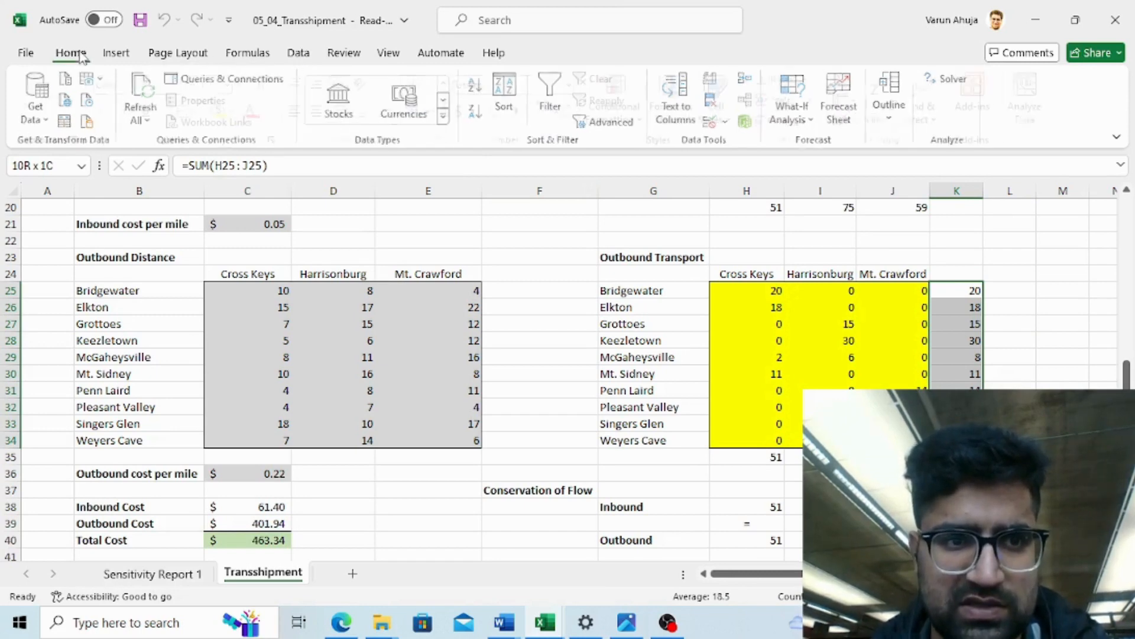
pyautogui.click(242, 112)
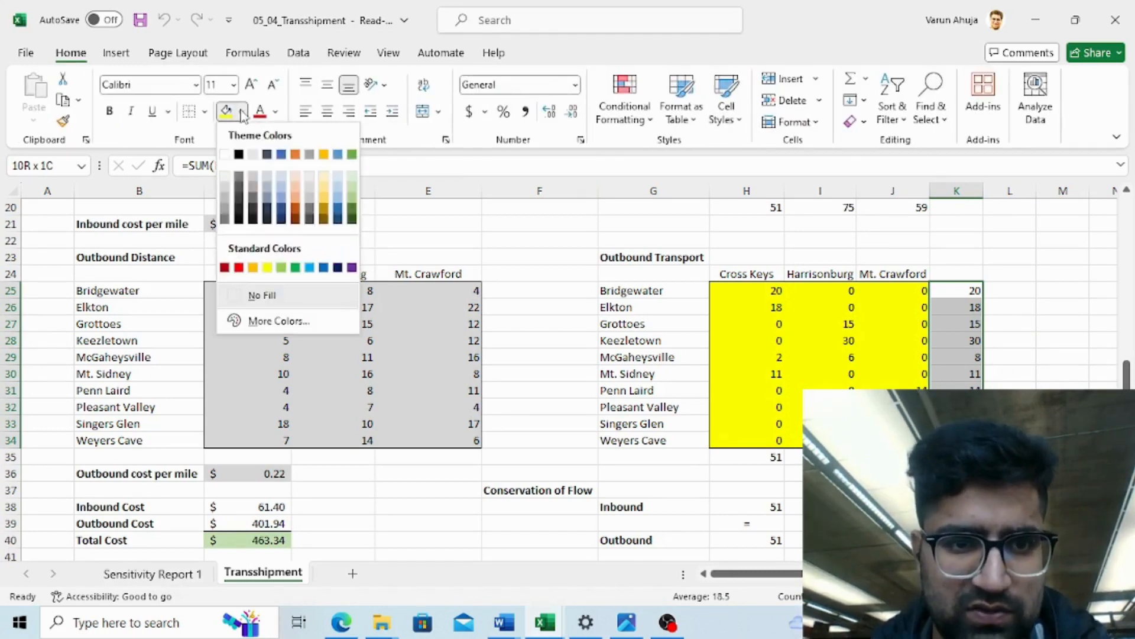
pyautogui.click(282, 207)
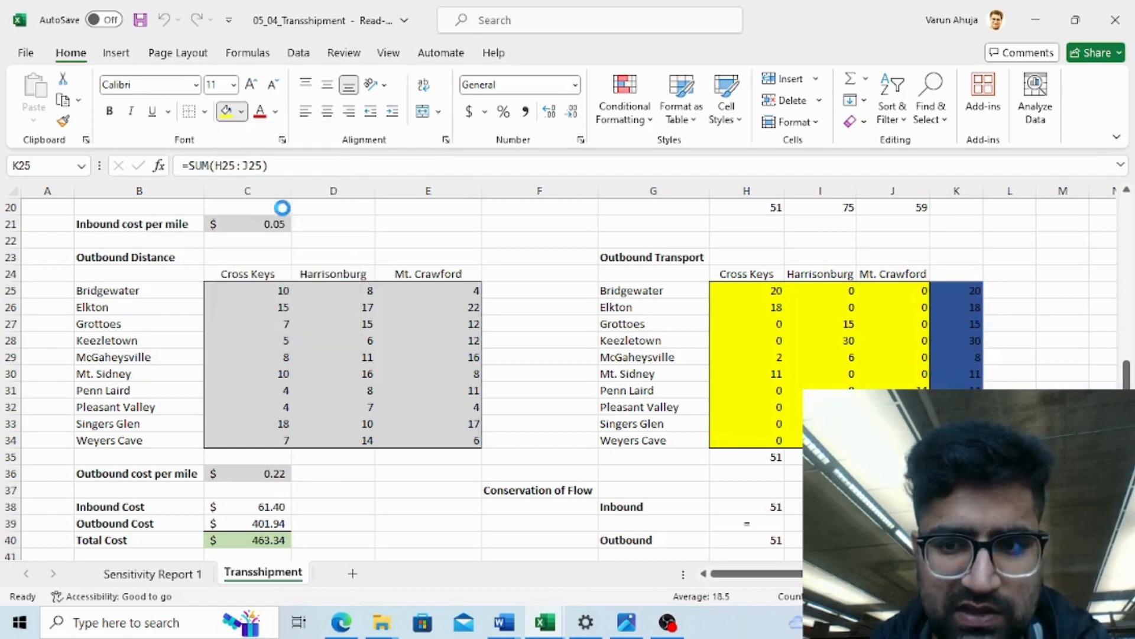
pyautogui.click(241, 113)
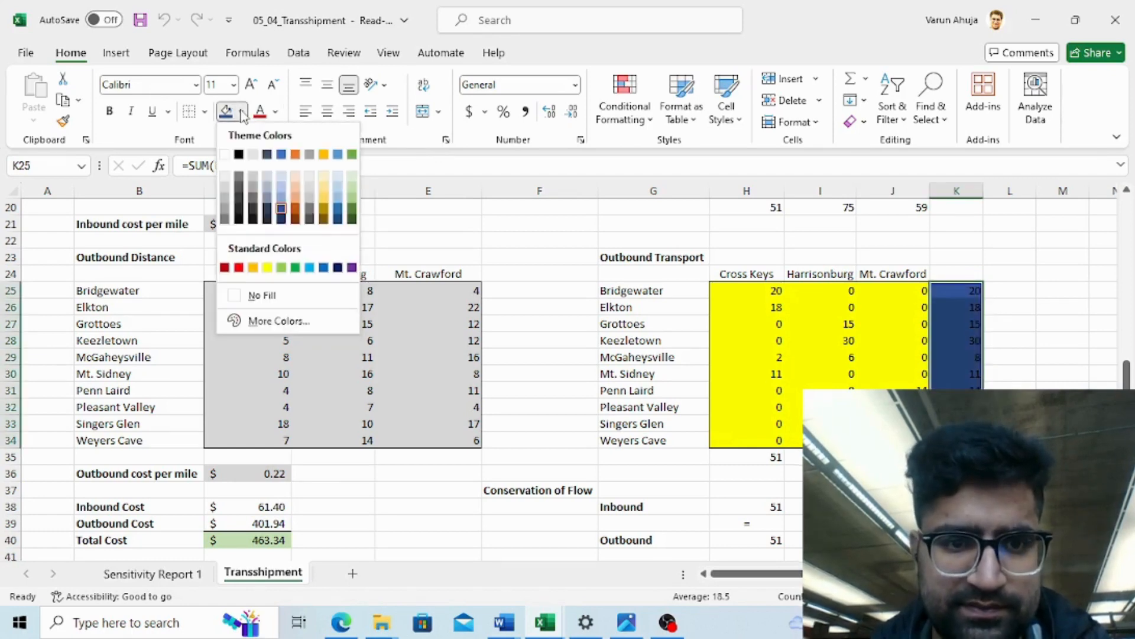
pyautogui.click(282, 204)
pyautogui.click(934, 373)
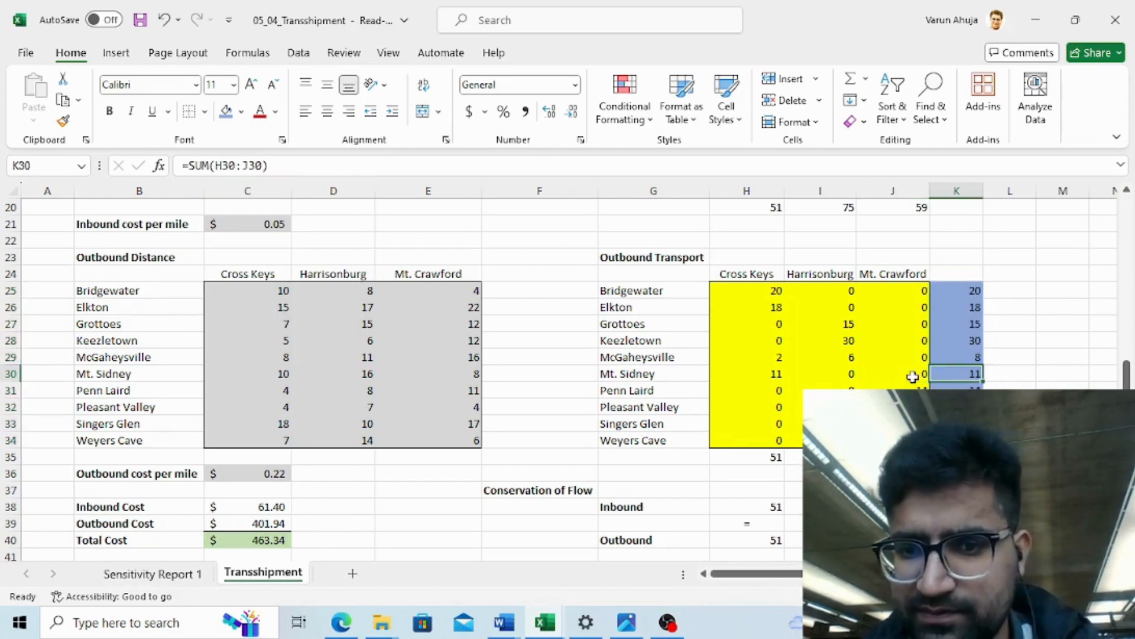
pyautogui.press('Up')
pyautogui.press('Up')
pyautogui.press('Up')
pyautogui.press('Up')
pyautogui.press('Up')
pyautogui.press('Up')
pyautogui.press('Up')
pyautogui.press('Up')
pyautogui.press('Up')
pyautogui.press('Up')
pyautogui.press('Up')
pyautogui.press('Up')
pyautogui.press('Up')
pyautogui.press('Up')
pyautogui.press('Up')
pyautogui.press('Up')
pyautogui.press('Up')
pyautogui.press('Up')
pyautogui.press('Up')
pyautogui.press('Up')
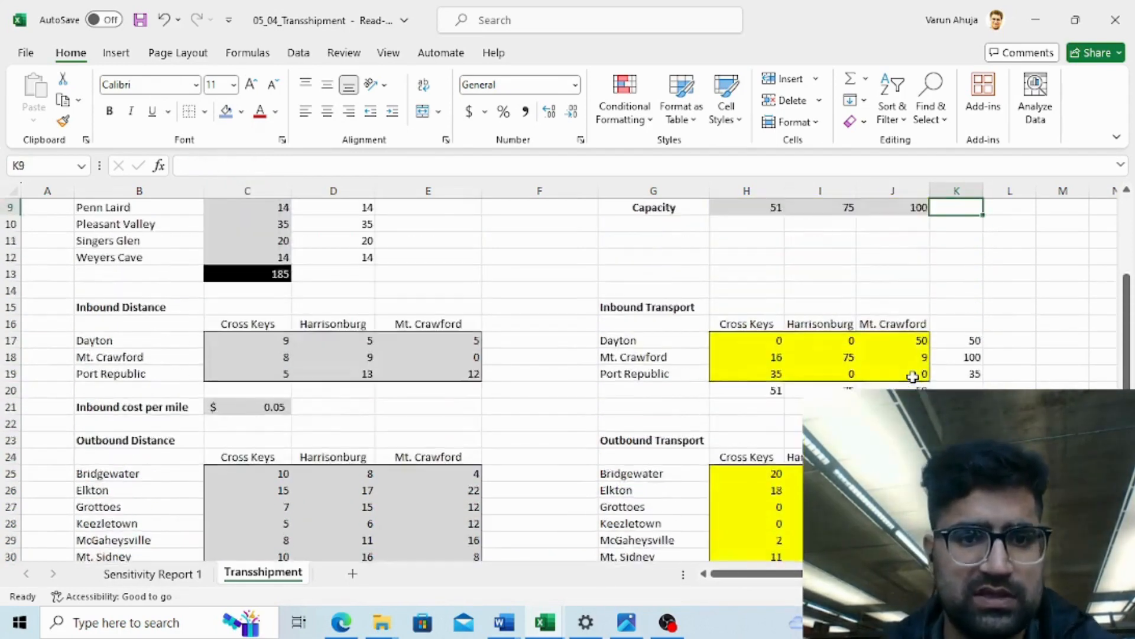
pyautogui.press('Up')
pyautogui.press('Up')
pyautogui.press('Up')
pyautogui.press('Up')
pyautogui.press('Up')
pyautogui.press('Up')
pyautogui.press('Up')
pyautogui.press('Up')
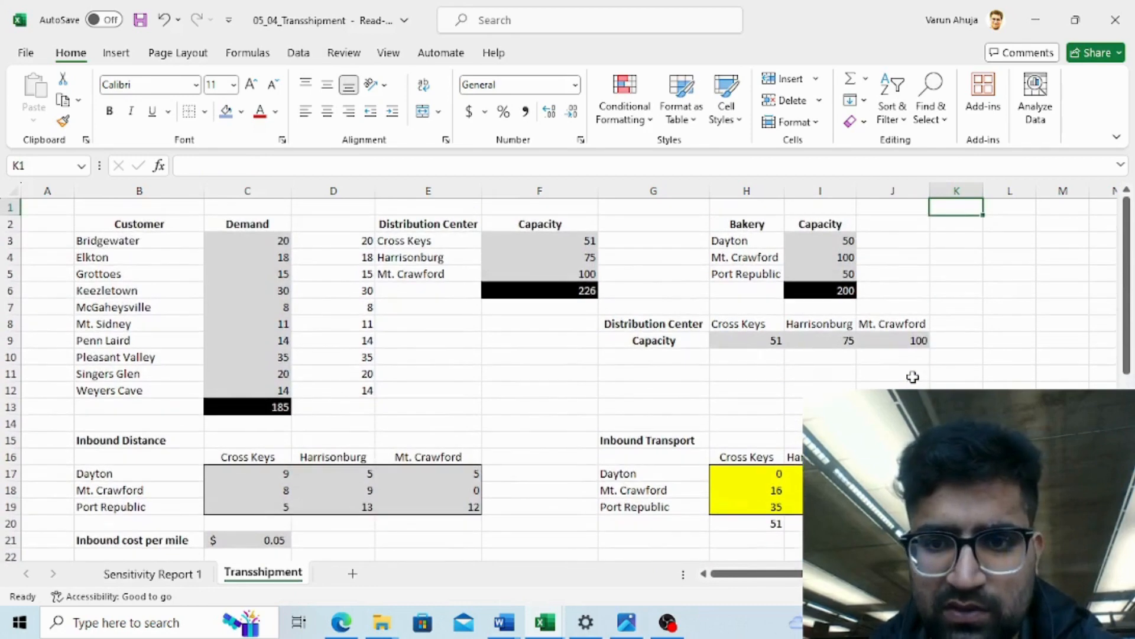
# - Examine the solved outbound transport table, its row totals and the inbound, outbound and total cost cells
pyautogui.press('Down')
pyautogui.press('Down')
pyautogui.press('Down')
pyautogui.press('Down')
pyautogui.press('Down')
pyautogui.press('Down')
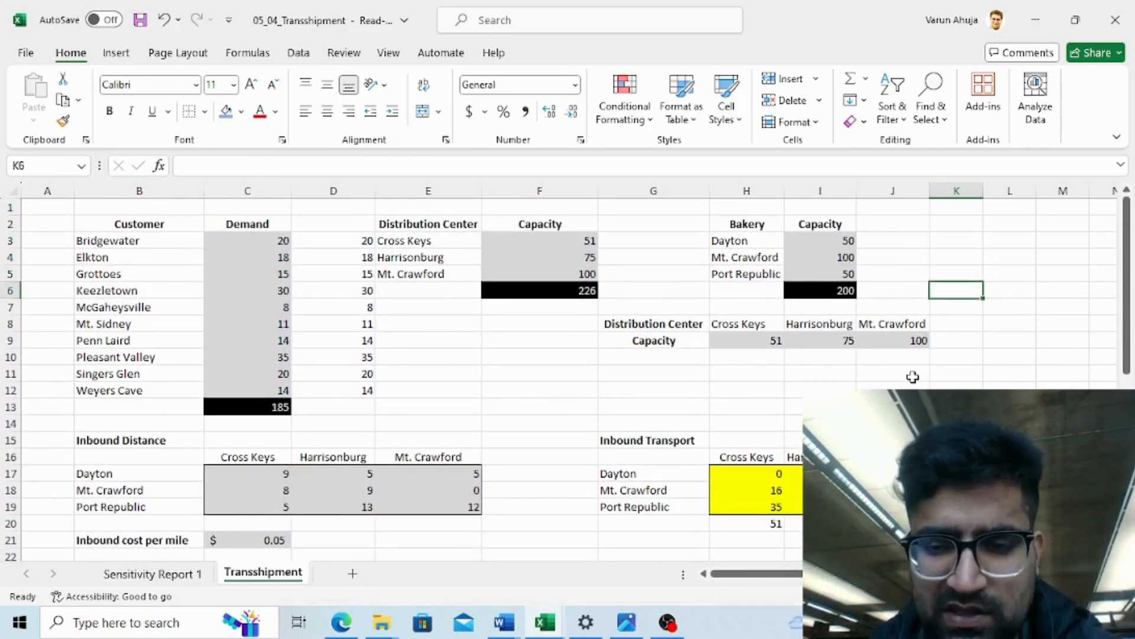
pyautogui.press('Down')
pyautogui.press('Down')
pyautogui.press('Down')
pyautogui.press('Down')
pyautogui.press('Down')
pyautogui.press('Down')
pyautogui.press('Down')
pyautogui.press('Down')
pyautogui.press('Down')
pyautogui.press('Down')
pyautogui.press('Down')
pyautogui.press('Down')
pyautogui.press('Down')
pyautogui.press('Down')
pyautogui.press('Down')
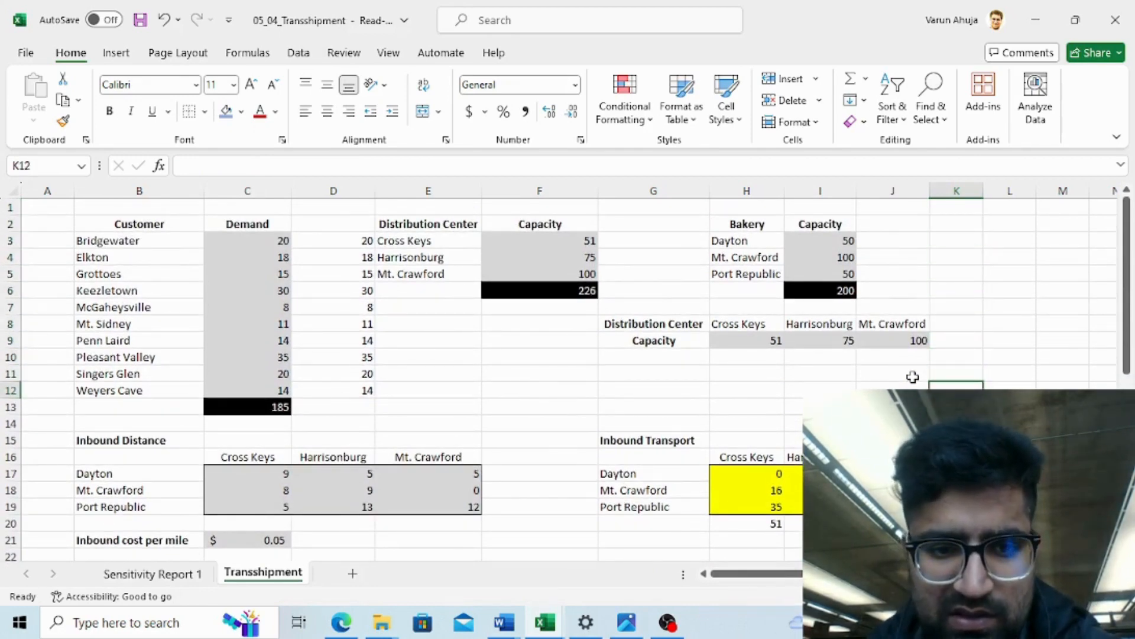
pyautogui.press('Down')
pyautogui.press('Down')
pyautogui.press('Down')
pyautogui.press('Down')
pyautogui.press('Down')
pyautogui.press('Down')
pyautogui.press('Down')
pyautogui.press('Down')
pyautogui.press('Down')
pyautogui.press('Down')
pyautogui.press('Down')
pyautogui.press('Down')
pyautogui.press('Down')
pyautogui.press('Down')
pyautogui.press('Down')
pyautogui.press('Down')
pyautogui.press('Down')
pyautogui.press('Down')
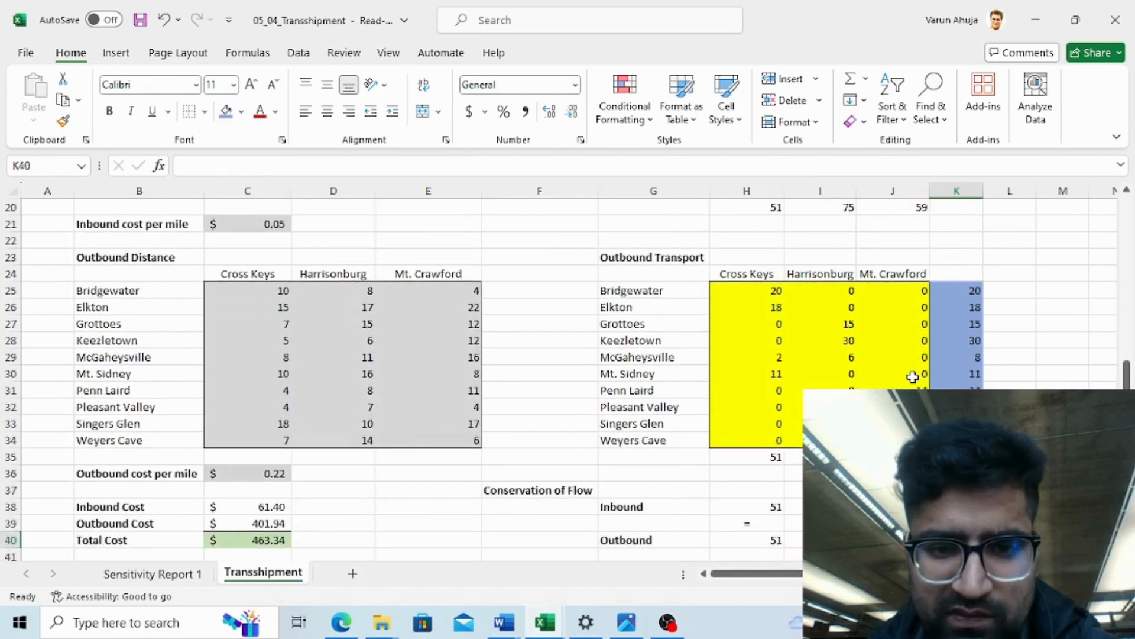
pyautogui.press('Up')
pyautogui.press('Up')
pyautogui.press('Up')
pyautogui.press('Up')
pyautogui.press('Up')
pyautogui.press('Up')
pyautogui.press('Down')
pyautogui.press('Down')
pyautogui.press('Down')
pyautogui.press('Down')
pyautogui.press('Down')
pyautogui.press('Down')
pyautogui.press('Down')
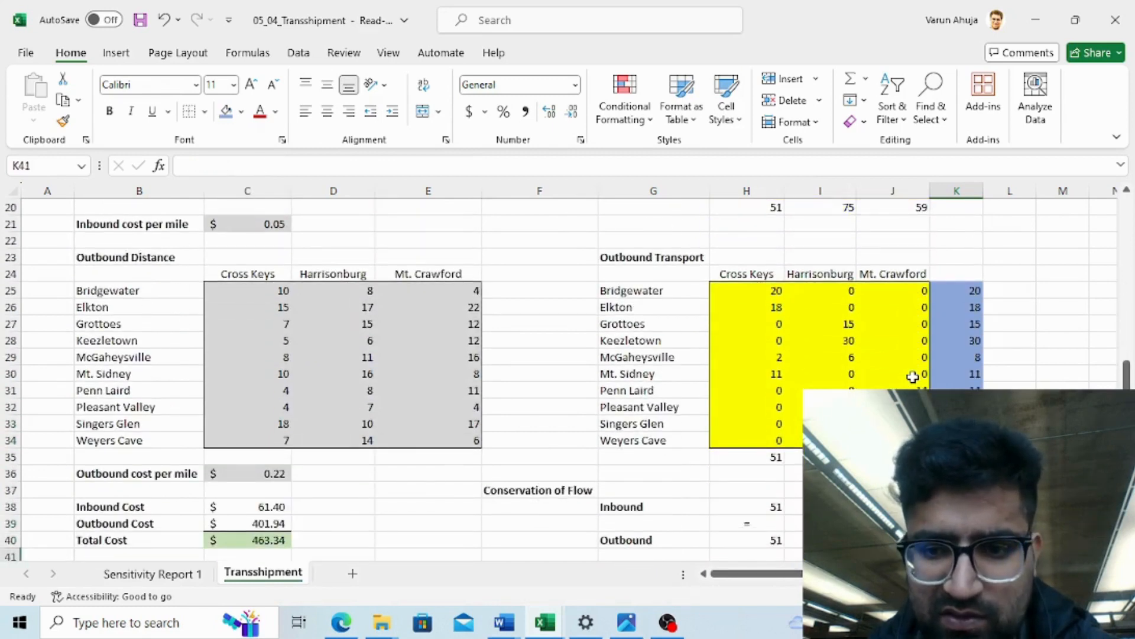
pyautogui.press('Down')
pyautogui.press('Down')
pyautogui.press('Down')
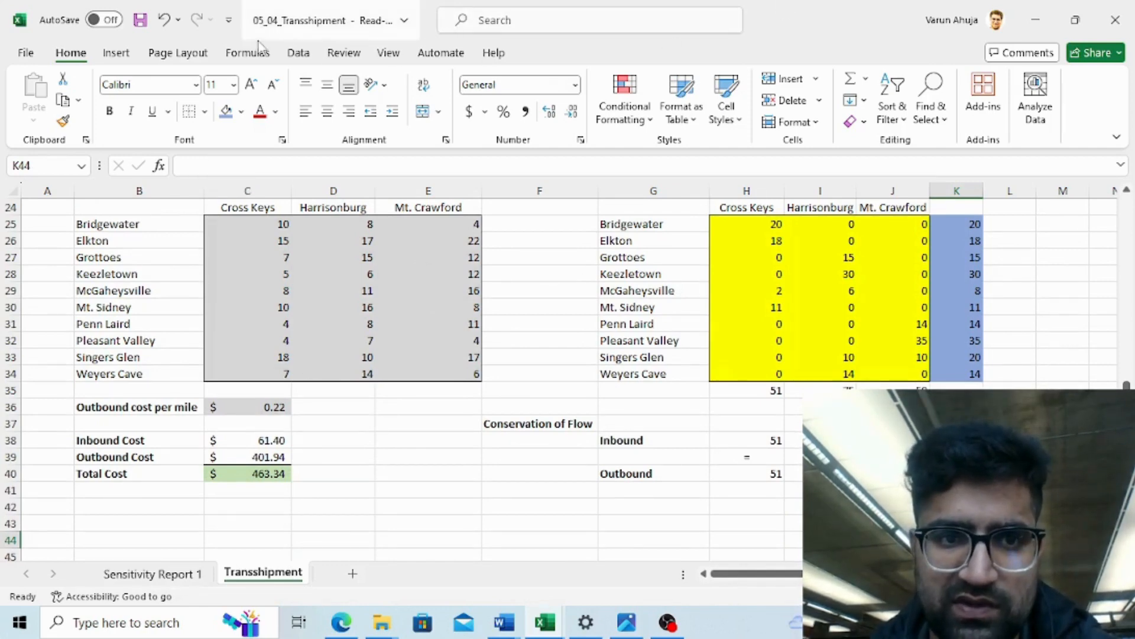
# - Inspect individual solved outbound transport quantities in the Cross Keys and Harrisonburg columns
pyautogui.click(299, 52)
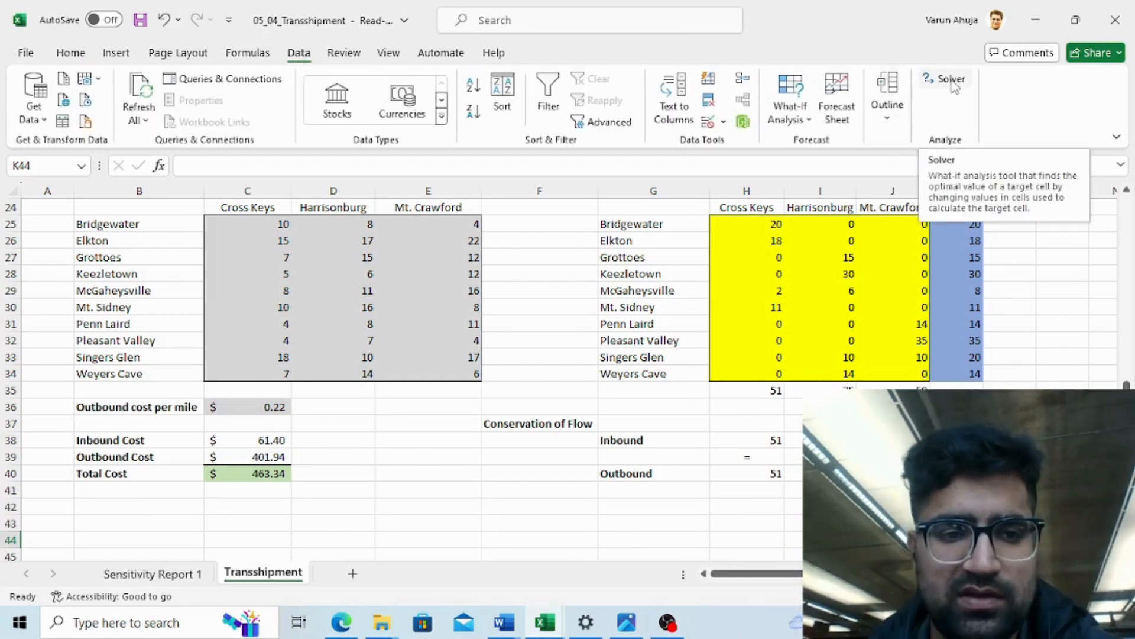
pyautogui.click(807, 290)
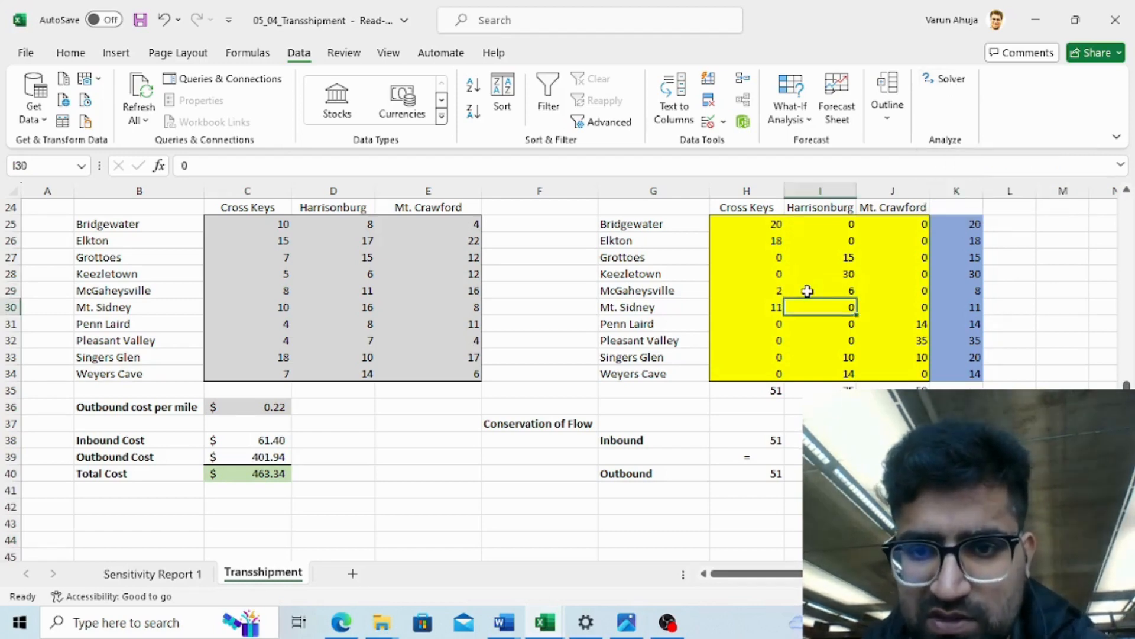
pyautogui.press('Up')
pyautogui.press('Up')
pyautogui.press('Up')
pyautogui.press('Up')
pyautogui.press('Left')
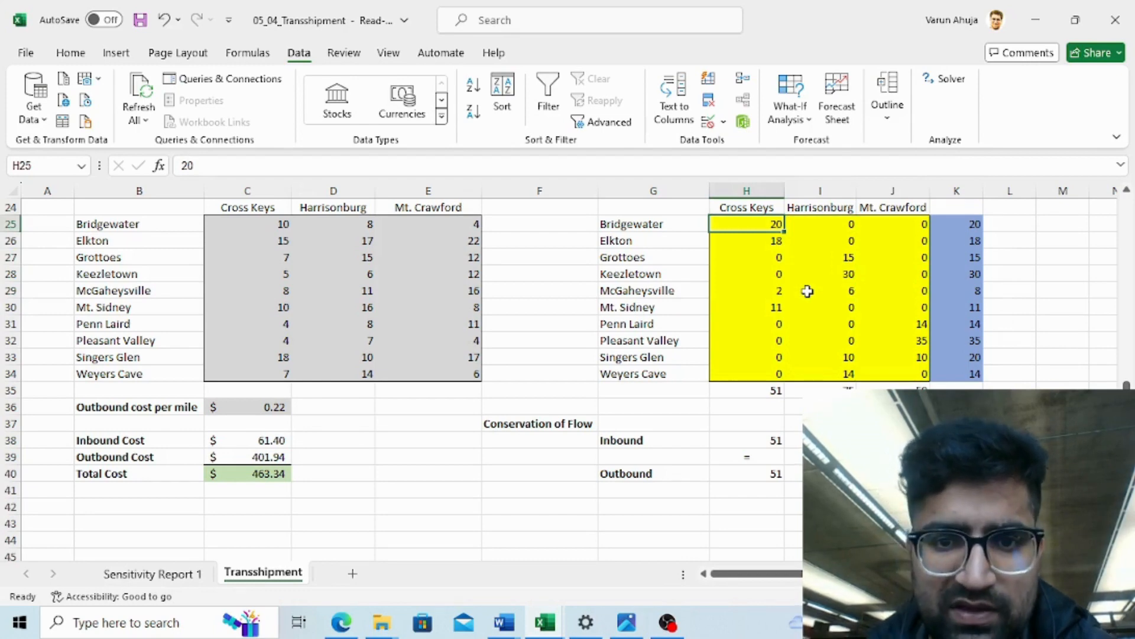
pyautogui.click(629, 223)
pyautogui.press('Up')
pyautogui.press('Up')
pyautogui.press('Up')
pyautogui.press('Up')
pyautogui.press('Up')
pyautogui.press('Up')
pyautogui.press('Up')
pyautogui.press('Up')
pyautogui.press('Up')
pyautogui.press('Up')
pyautogui.press('Up')
pyautogui.press('Up')
pyautogui.press('Up')
pyautogui.press('Up')
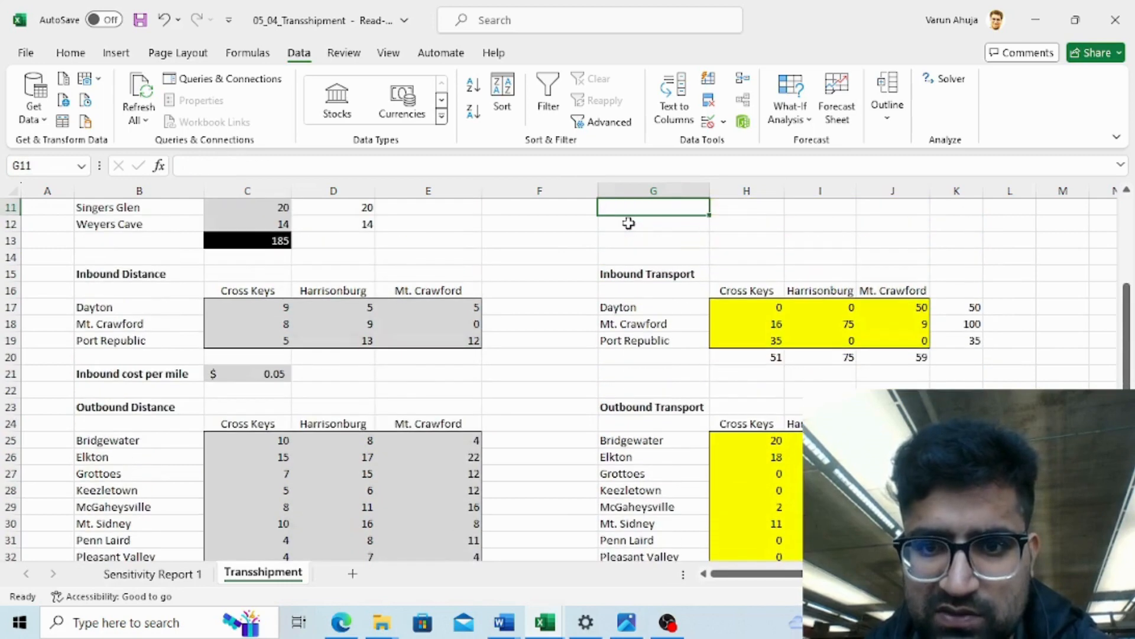
# - Examine the solved inbound transport quantities from each bakery, especially the Mt. Crawford column
pyautogui.press('Down')
pyautogui.press('Down')
pyautogui.press('Down')
pyautogui.press('Down')
pyautogui.press('Down')
pyautogui.press('Right')
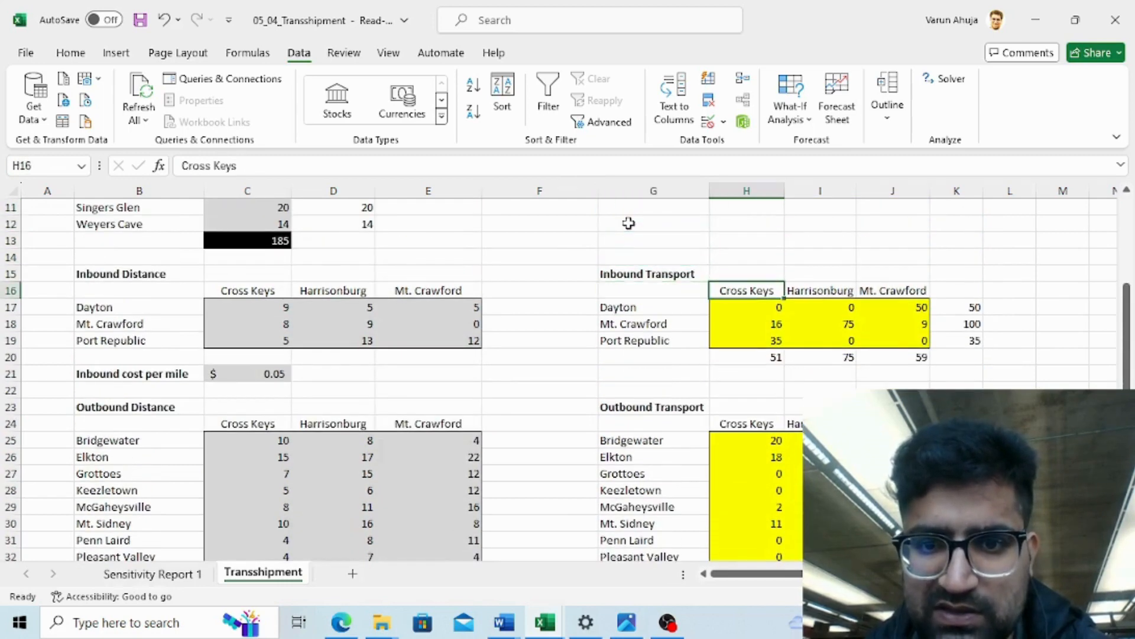
pyautogui.press('Down')
pyautogui.press('Left')
pyautogui.press('Down')
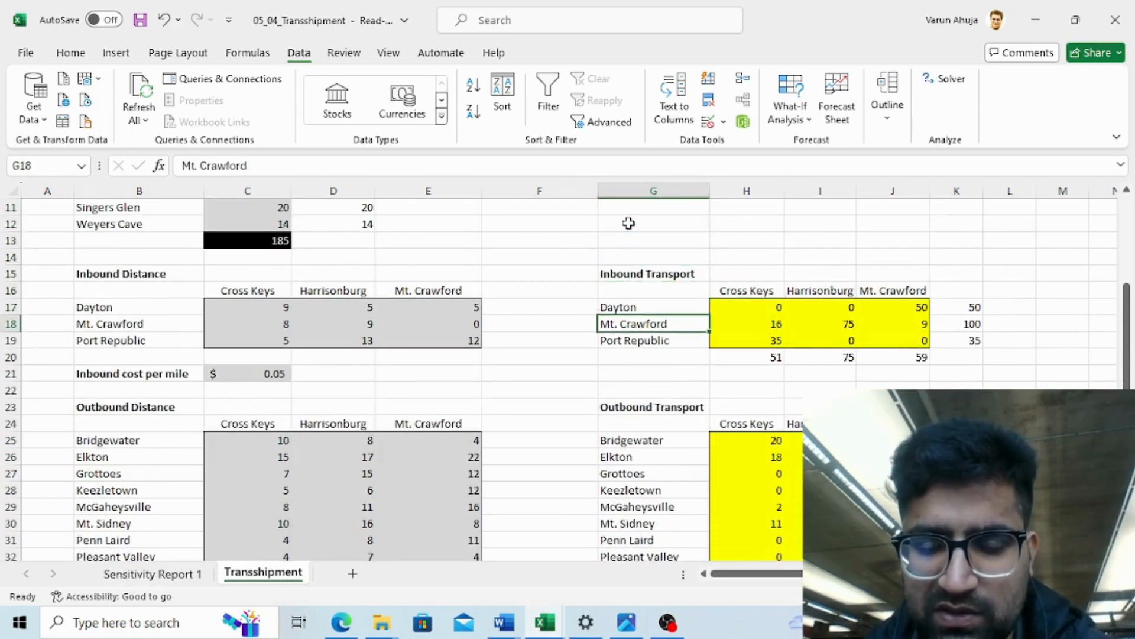
pyautogui.press('Right')
pyautogui.press('Left')
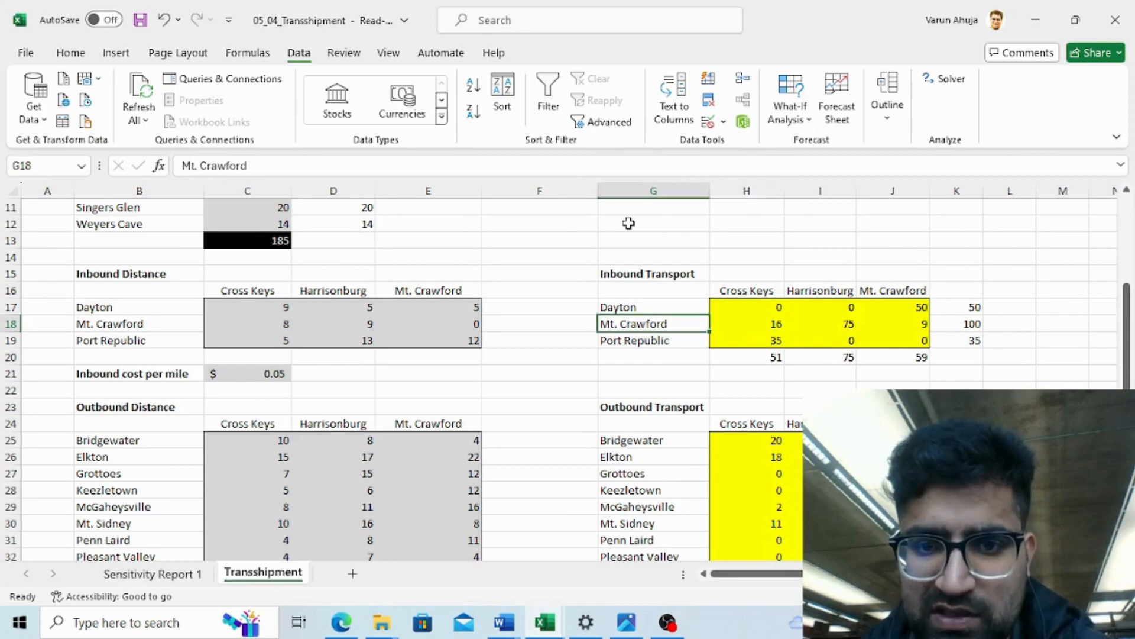
pyautogui.press('Up')
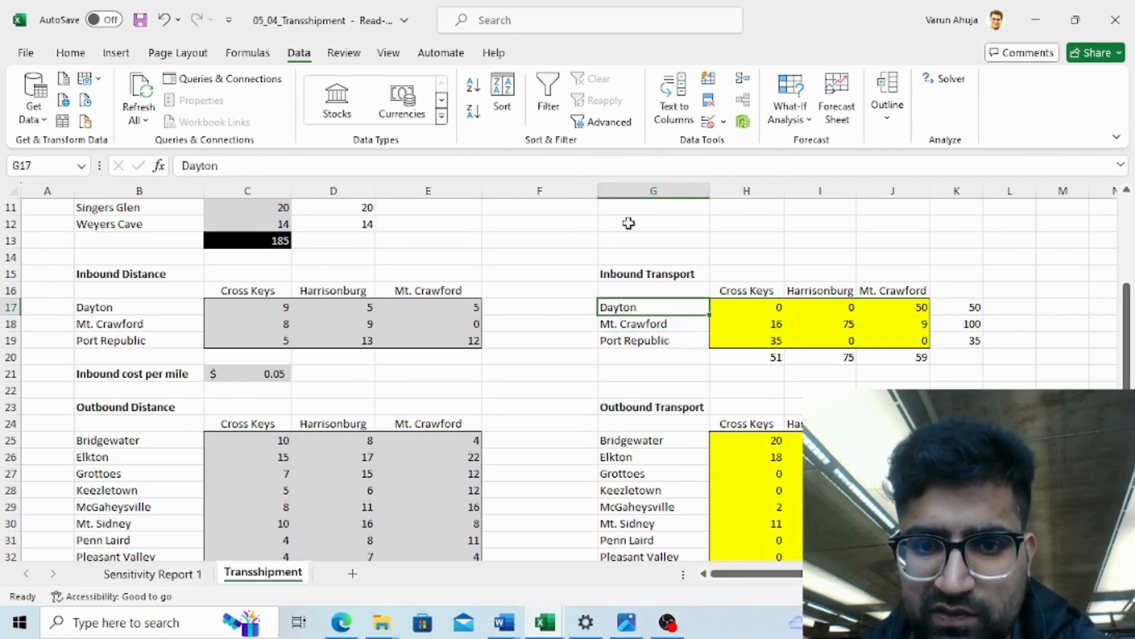
pyautogui.click(921, 308)
pyautogui.click(920, 324)
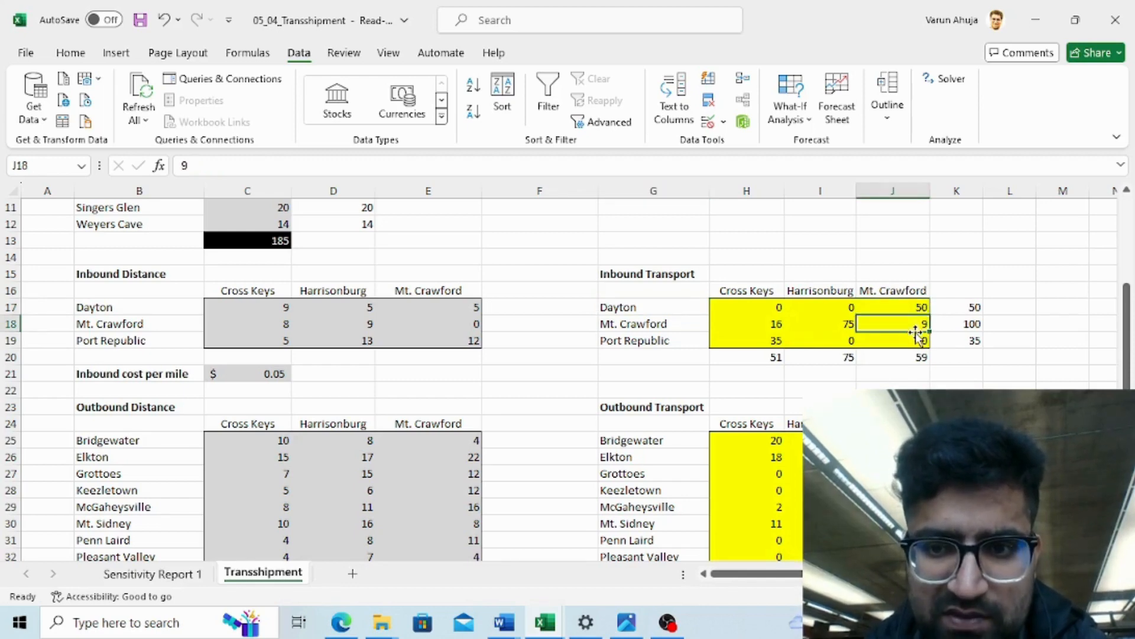
pyautogui.click(916, 341)
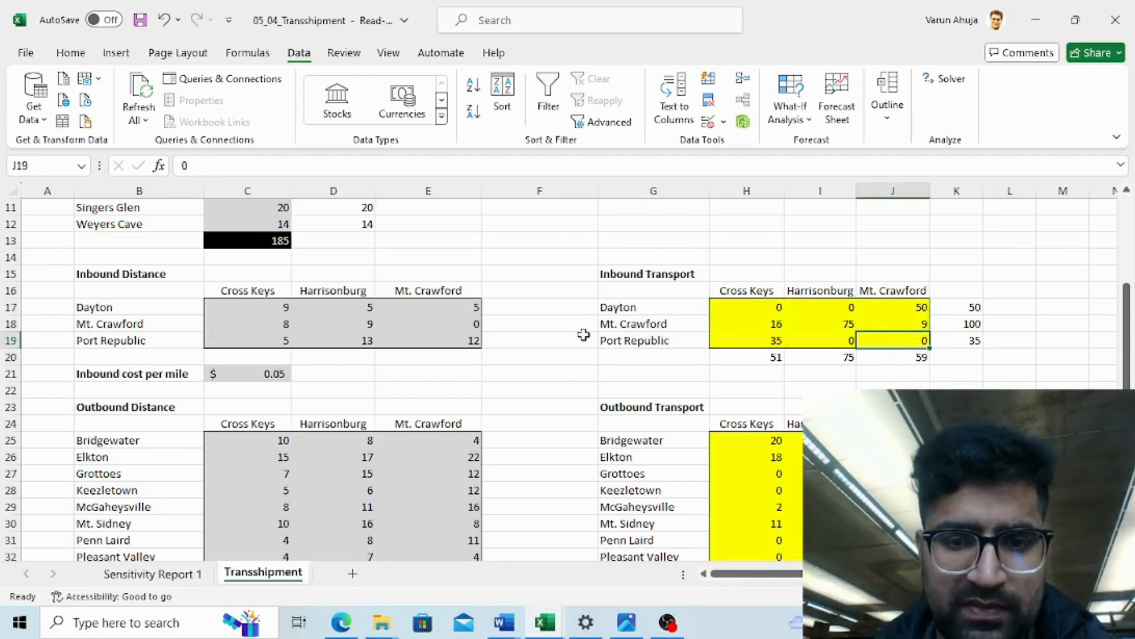
pyautogui.moveTo(666, 632)
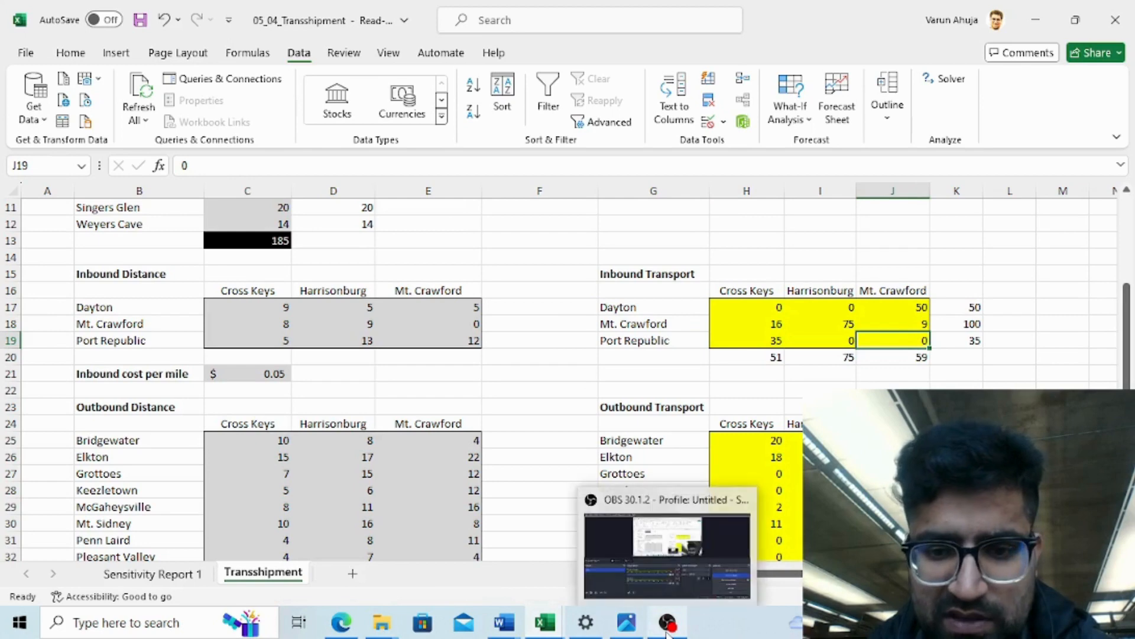
pyautogui.click(691, 526)
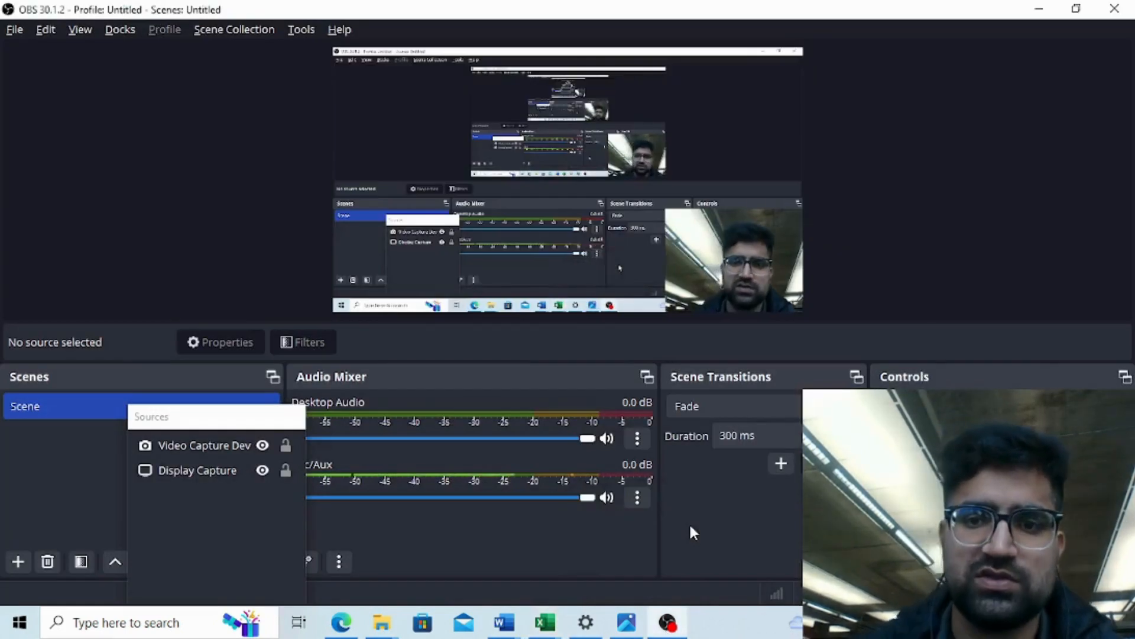